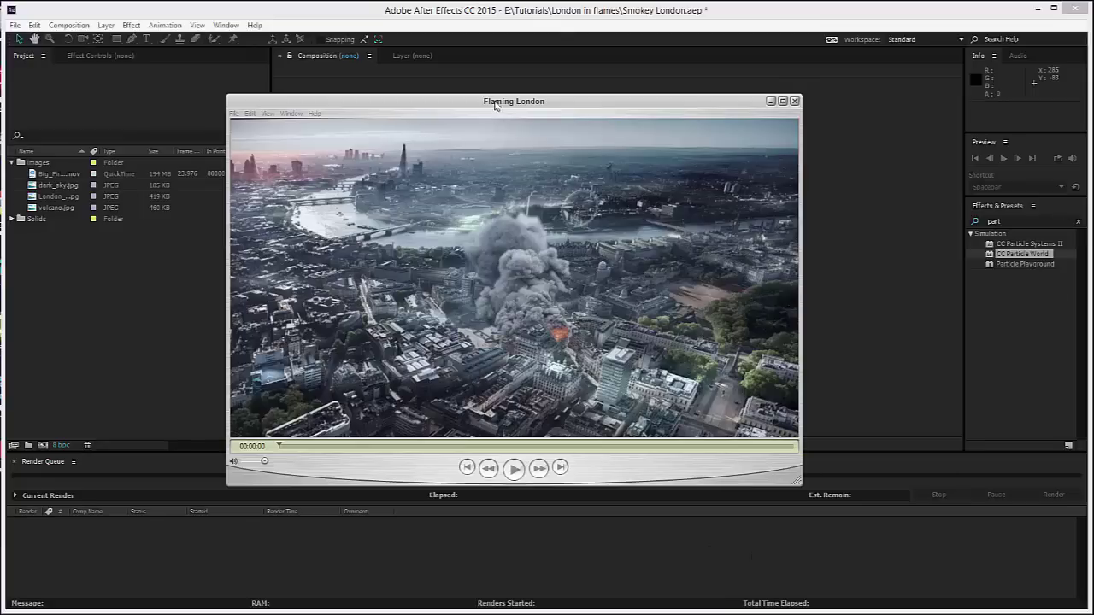
Review the finished Flaming London clip by playing and scrubbing through it, and close the player.
left_click_drag(495, 105, 522, 95)
left_click(540, 459)
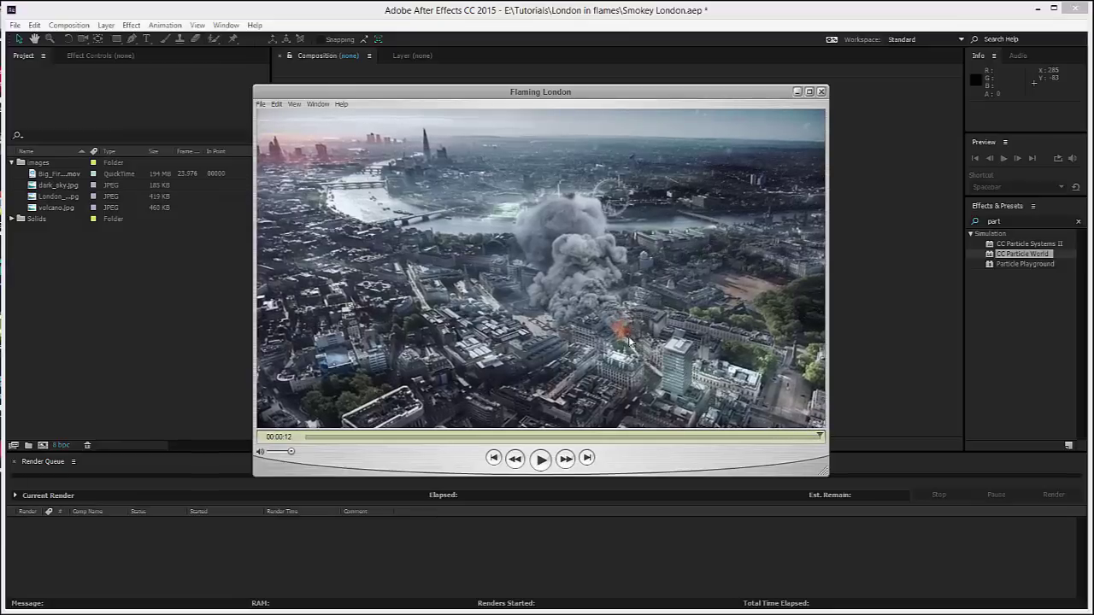
left_click_drag(742, 436, 576, 450)
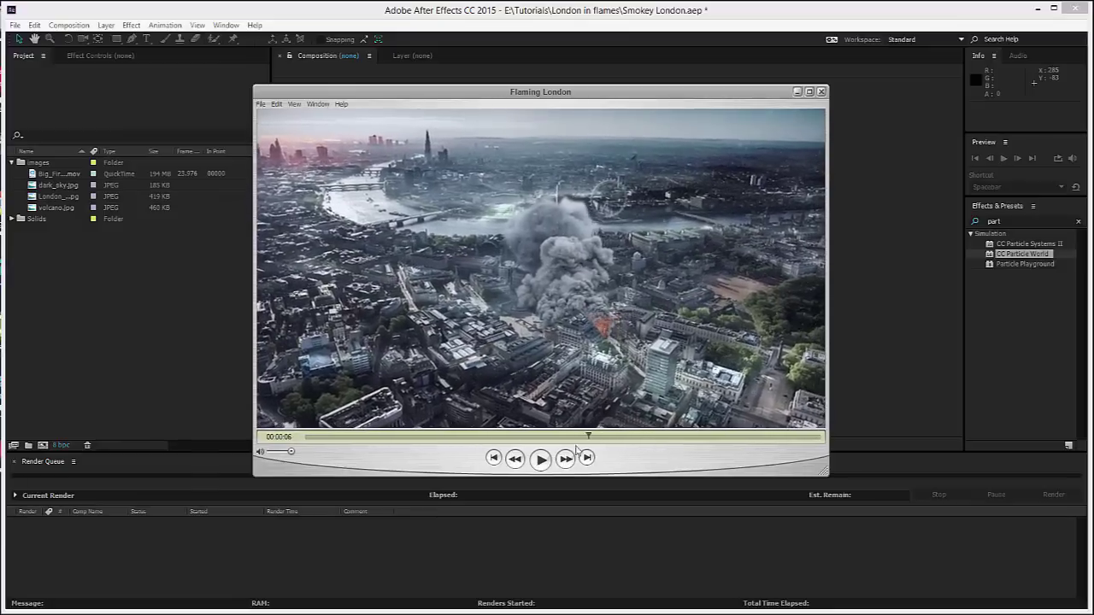
left_click(515, 458)
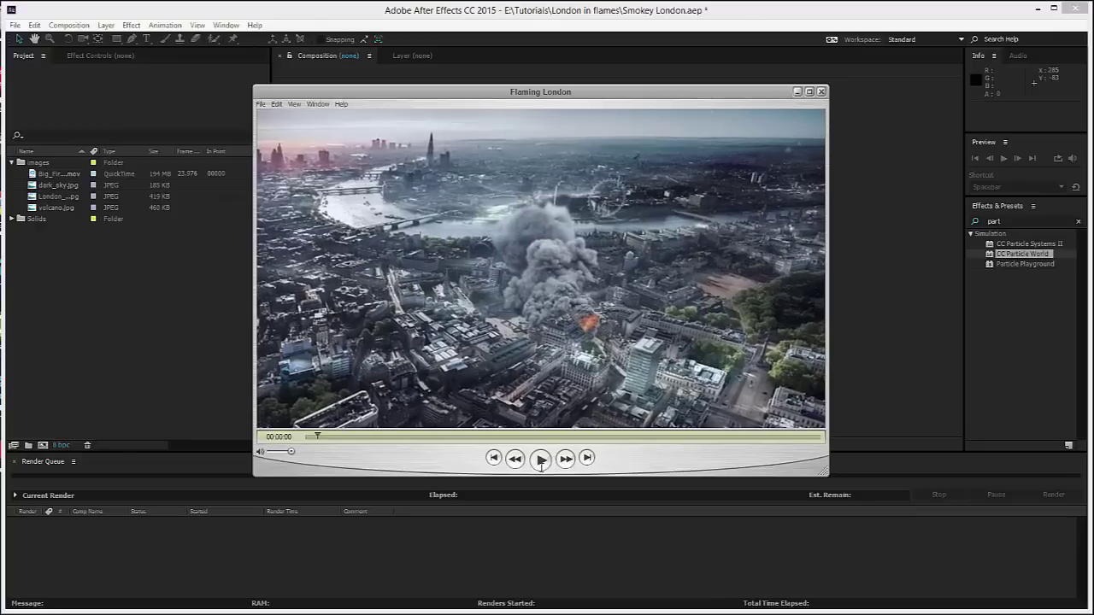
left_click(541, 460)
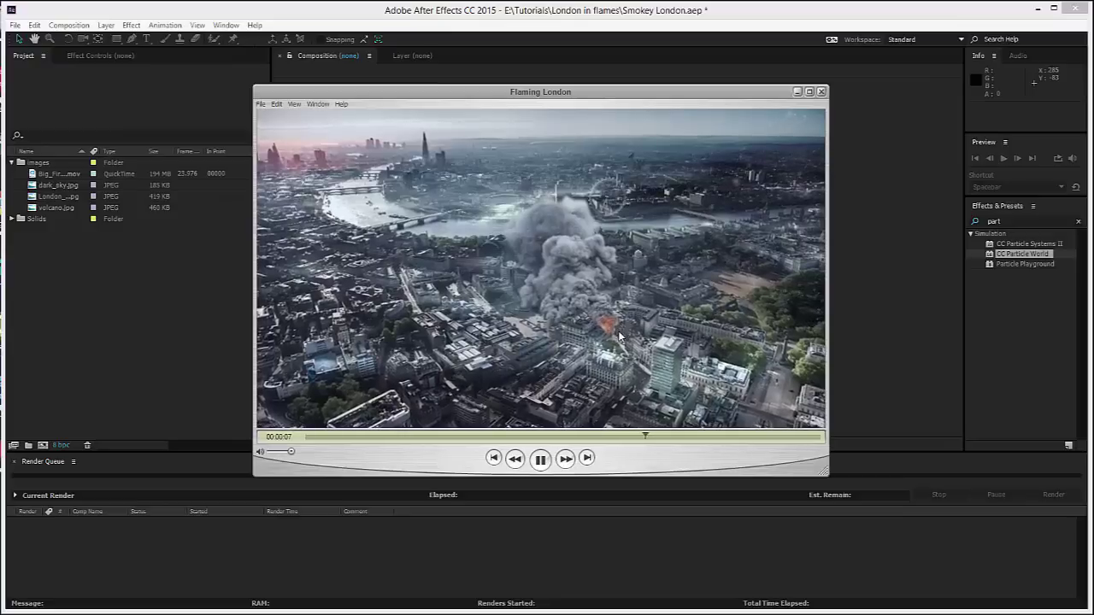
left_click(547, 463)
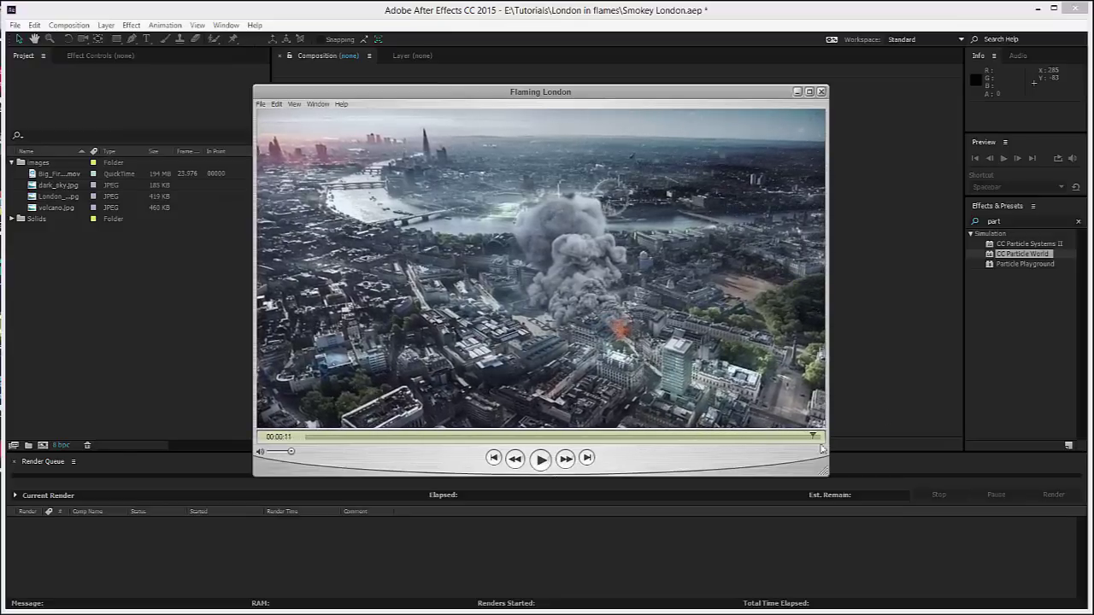
left_click(821, 93)
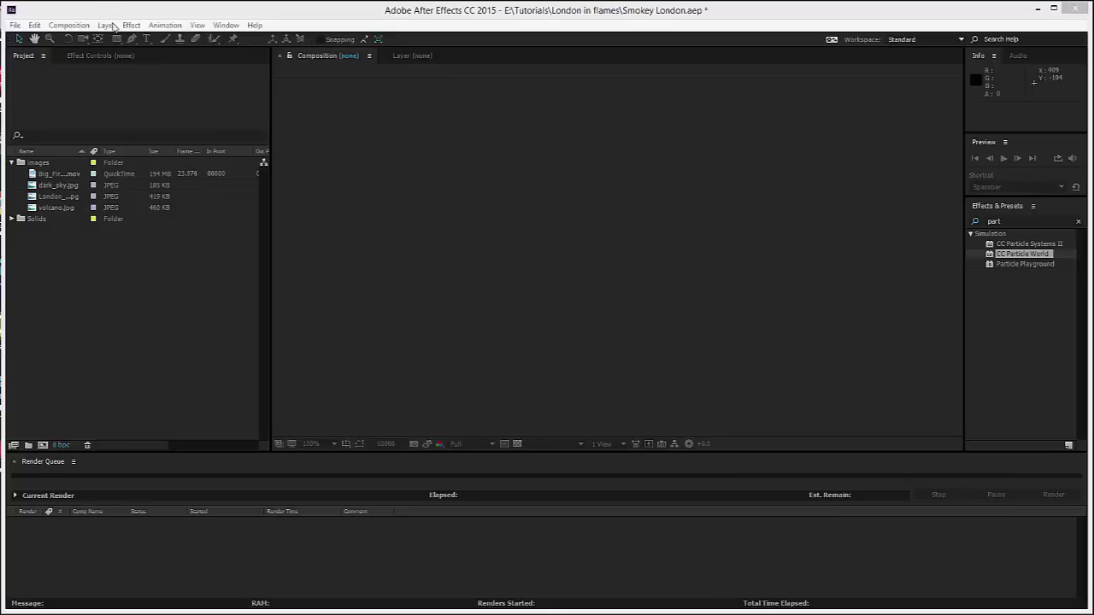
Create a new 960 × 540 px composition named "main comp" at 25 frames per second, lasting 300 frames.
left_click(77, 25)
left_click(75, 41)
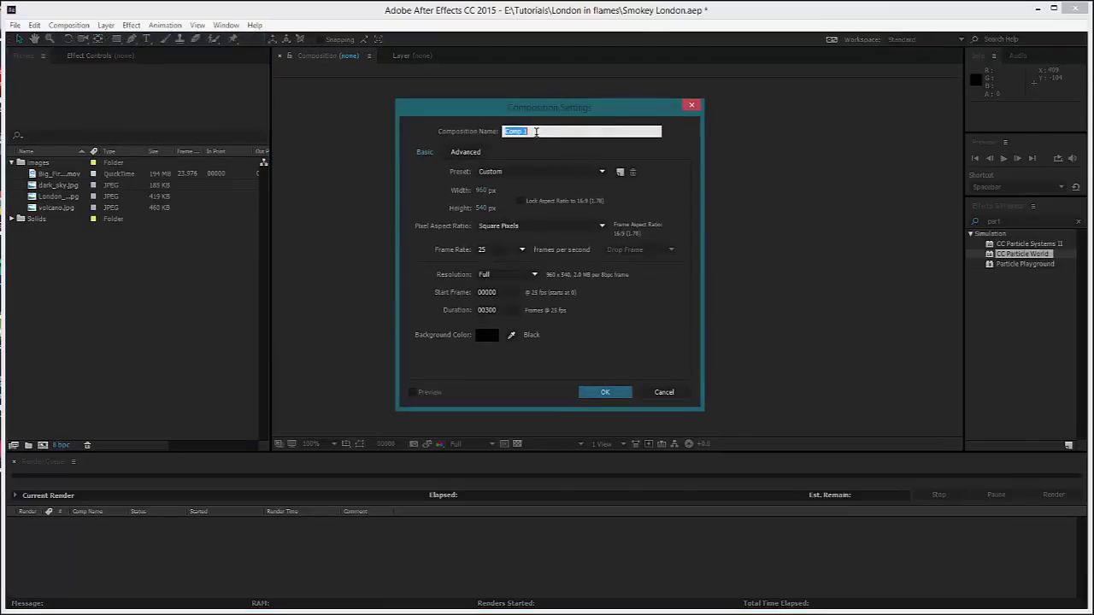
type("main c")
left_click(596, 398)
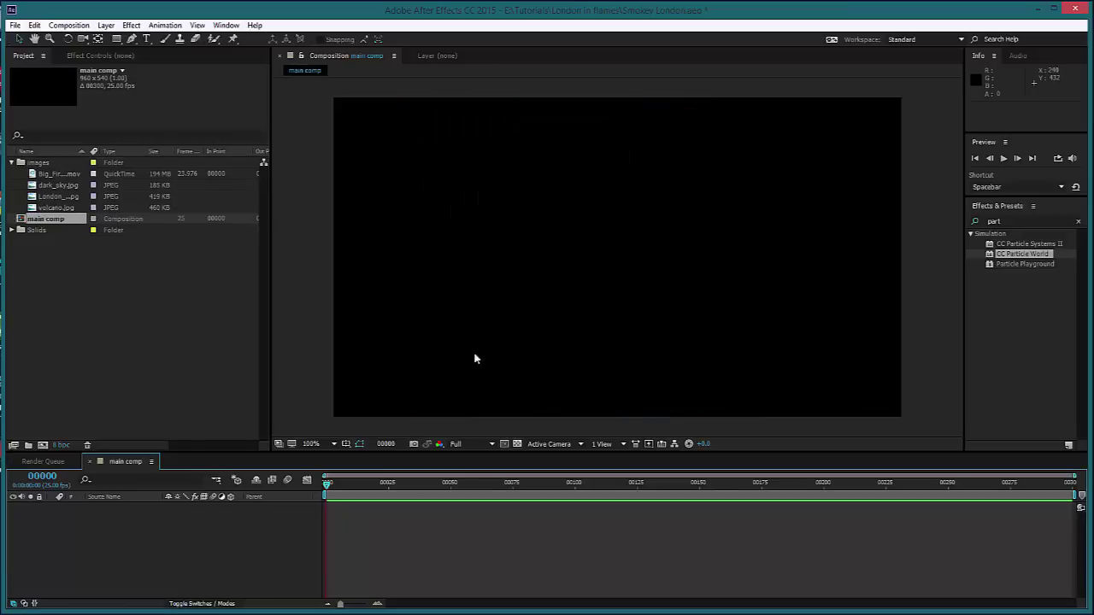
Add London_BG.jpg to the main comp as a layer and scale it down to 84.2%.
left_click_drag(52, 198, 88, 524)
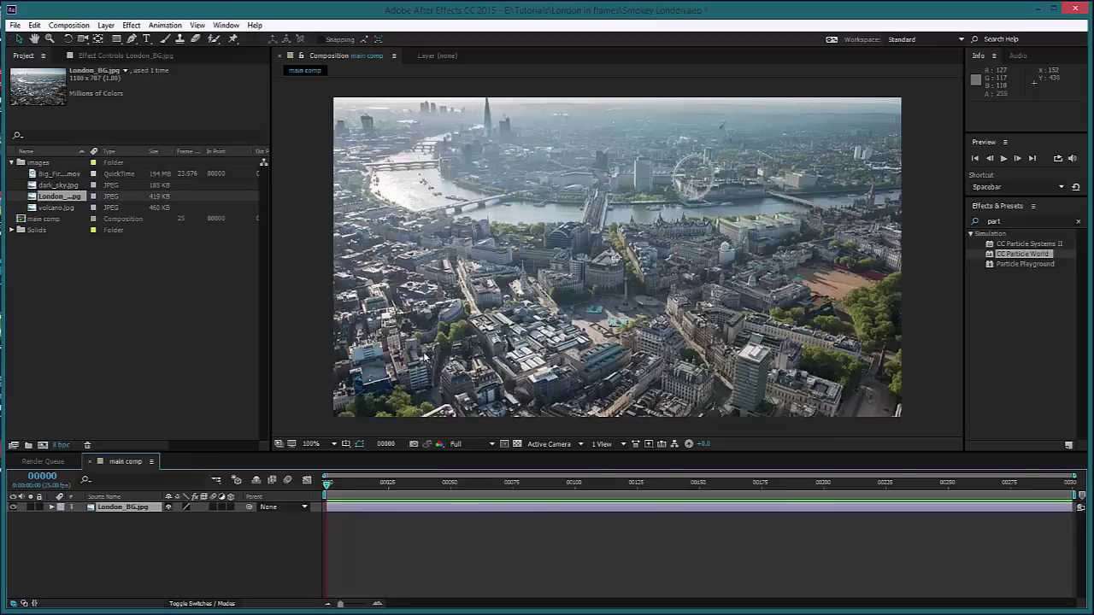
scroll(427, 348, "down", 3)
key("slash")
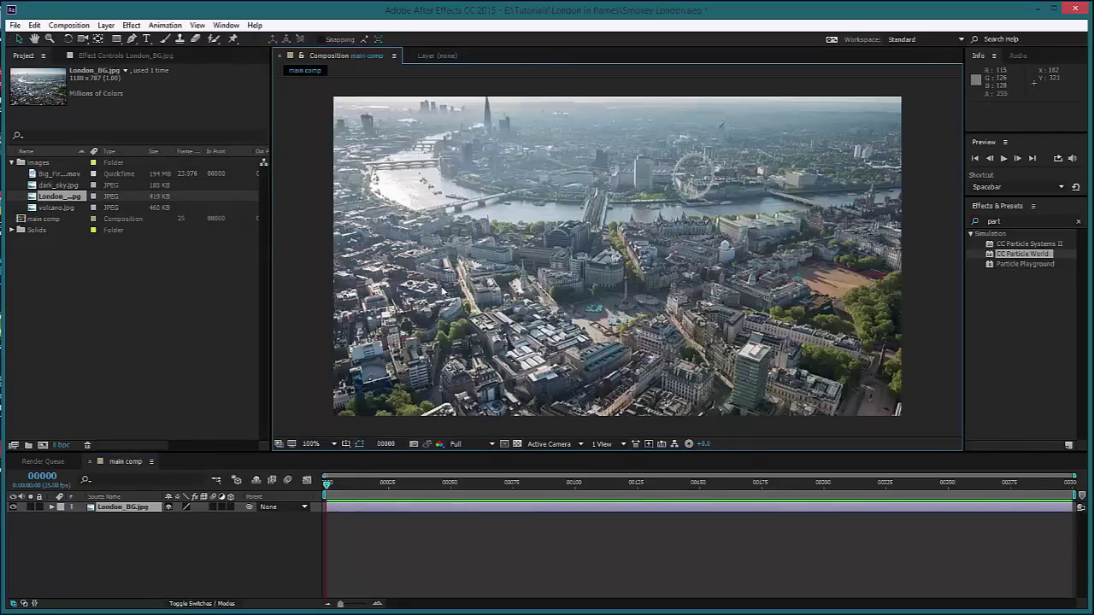
key("s")
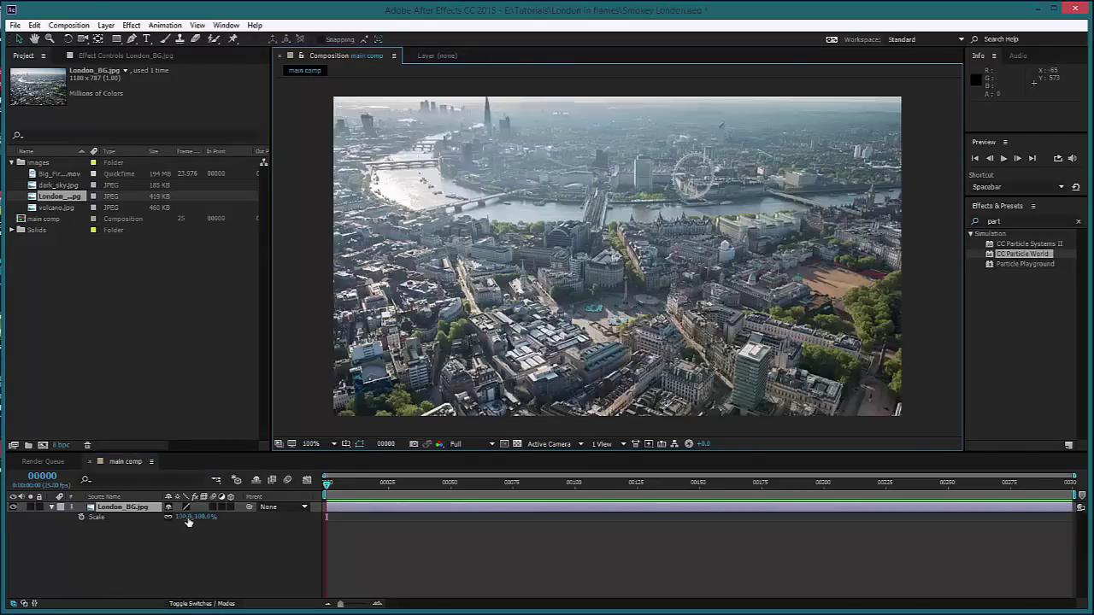
left_click_drag(188, 519, 183, 519)
left_click_drag(291, 256, 325, 256)
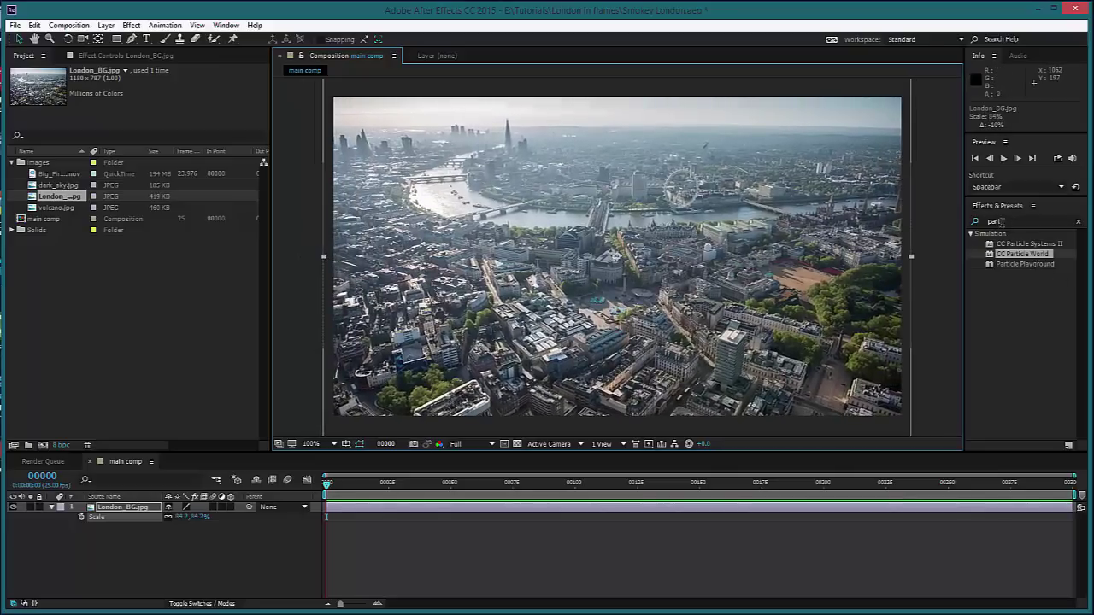
Find the Corner Pin effect and apply it to the London_BG.jpg layer.
left_click(1001, 222)
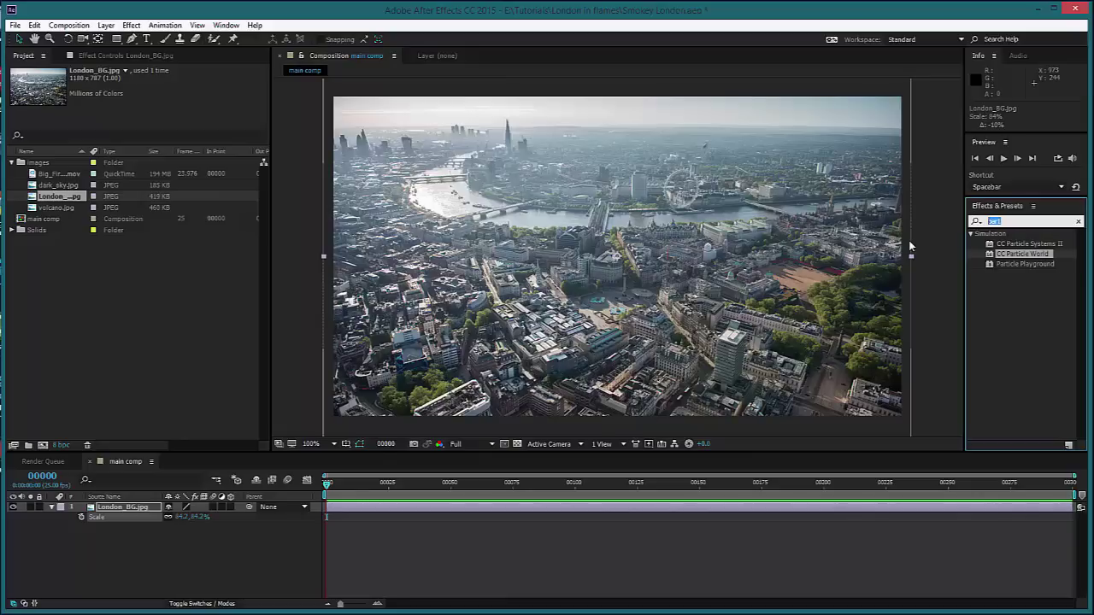
type("c")
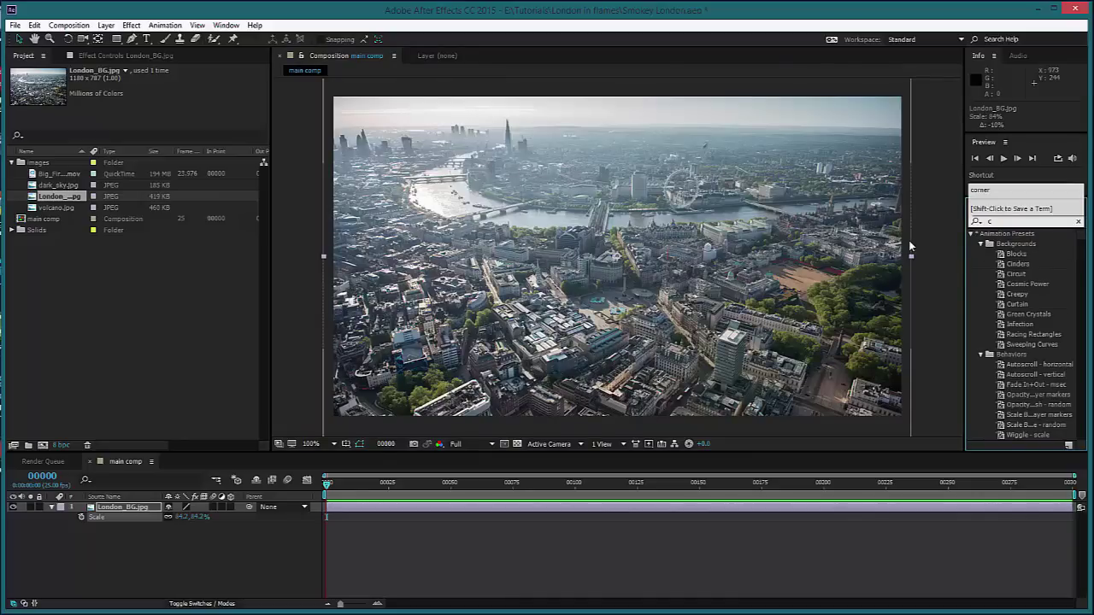
type("orn")
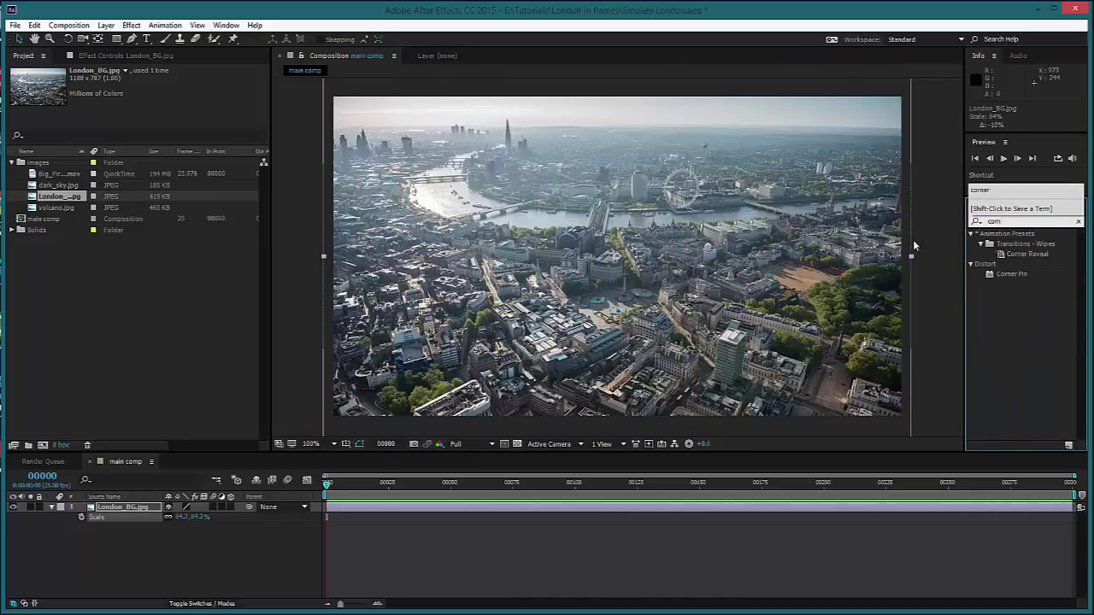
left_click_drag(1026, 275, 729, 276)
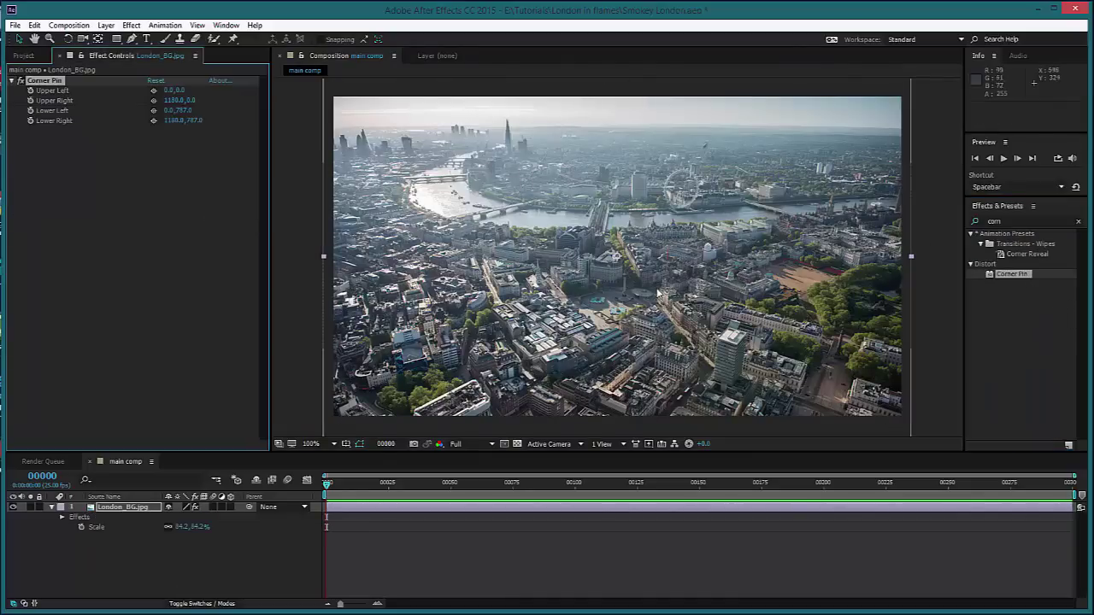
Enable keyframing at frame 0 for all four Corner Pin corners of the London_BG.jpg layer.
left_click(62, 518)
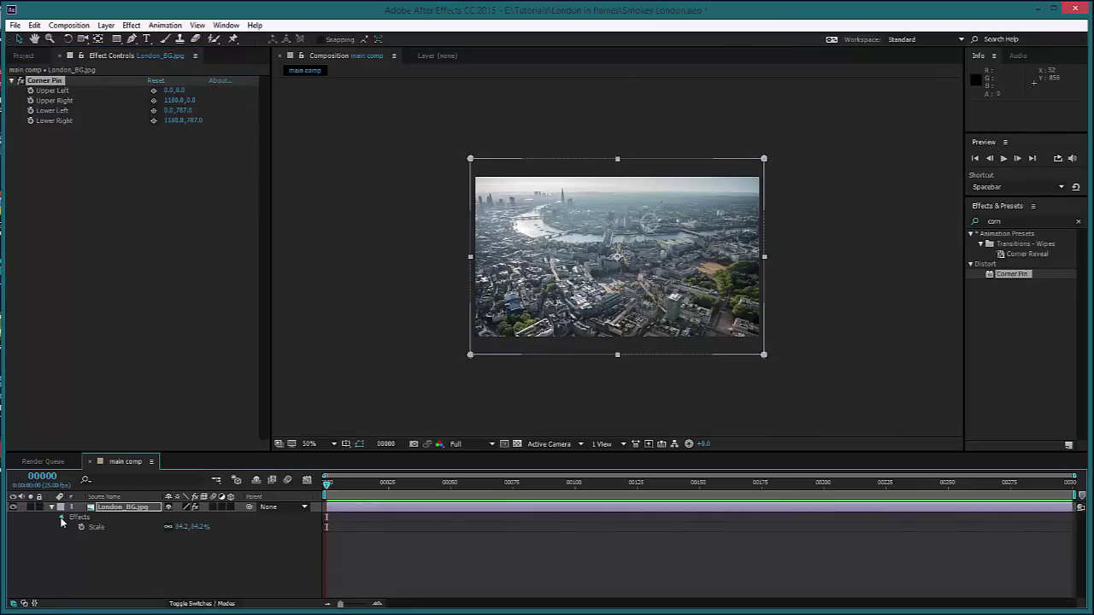
left_click(72, 527)
left_click(91, 536)
left_click(91, 546)
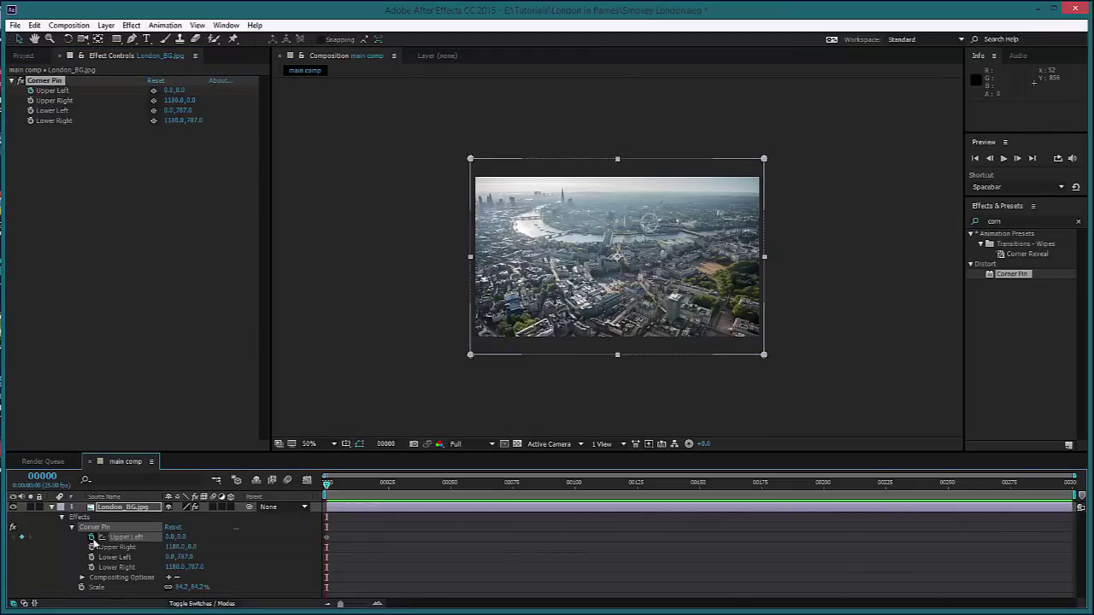
left_click(91, 557)
left_click(91, 568)
At frame 299, keyframe all four corners, moving Lower Left to about -102.2, 787 and Upper Right to about 1227.5, 0.
left_click_drag(339, 486, 1074, 494)
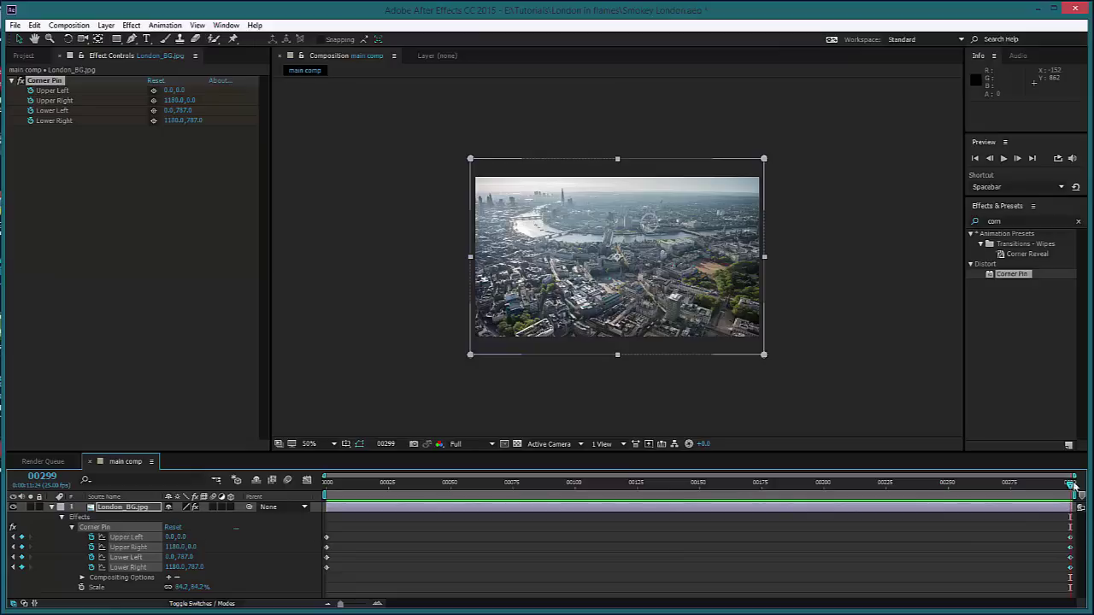
left_click_drag(473, 358, 447, 358)
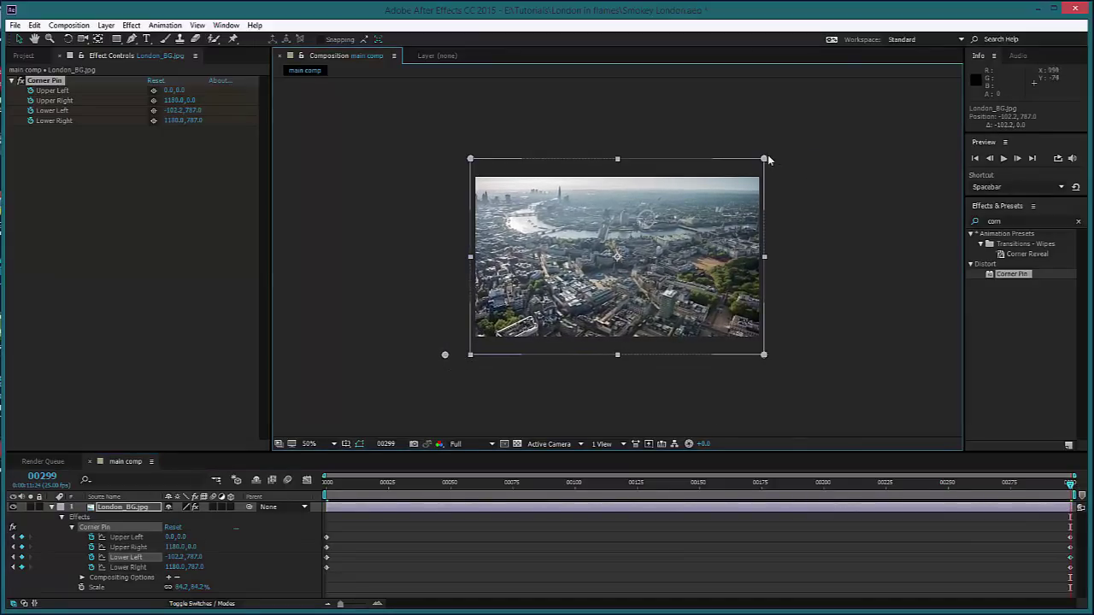
left_click_drag(766, 158, 779, 161)
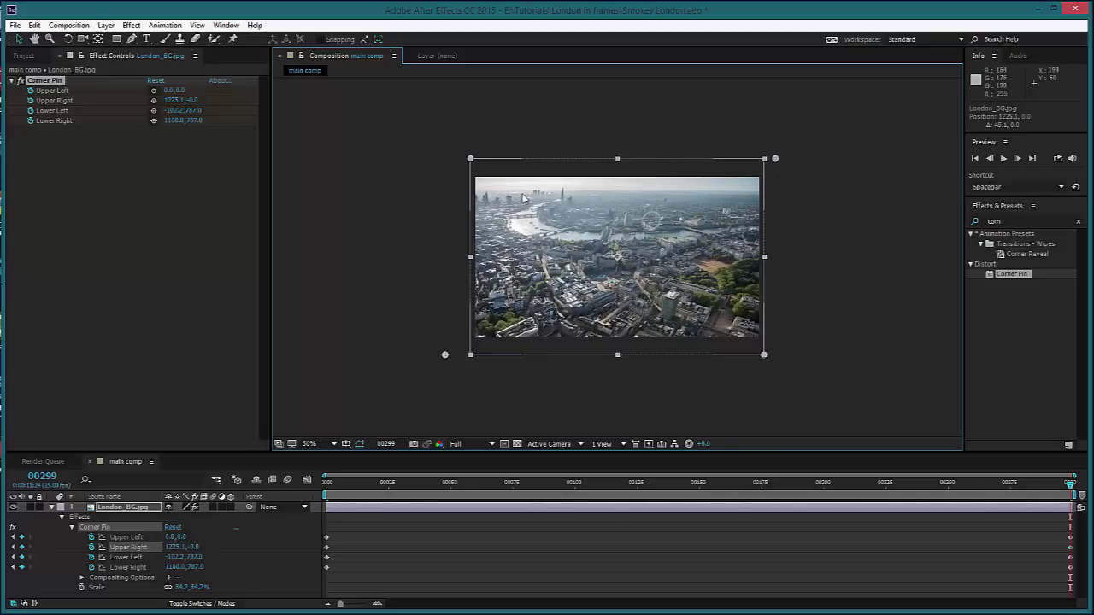
left_click_drag(776, 160, 777, 159)
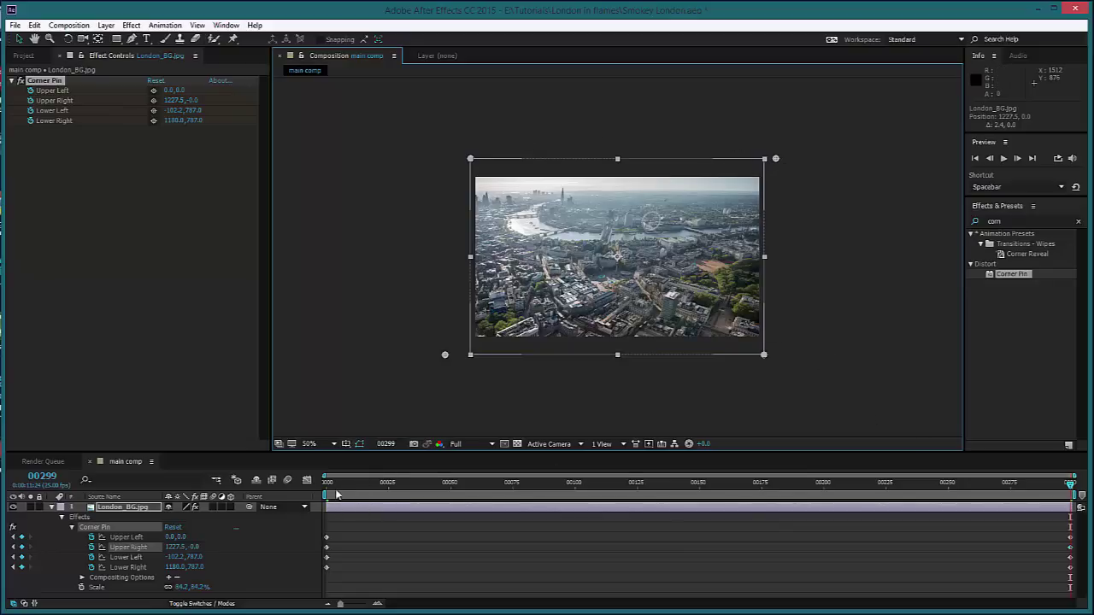
At frame 0, move the Corner Pin's Lower Right to about 1286.9, 787 and Upper Left to about -35.6, 0.
key("Home")
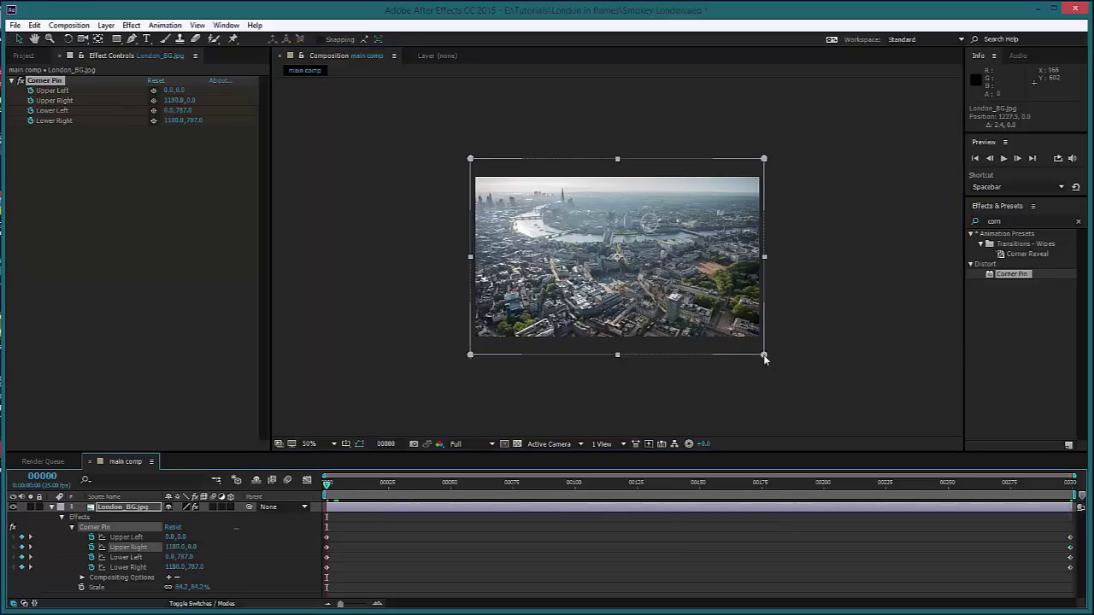
left_click_drag(763, 355, 791, 359)
left_click_drag(470, 159, 461, 159)
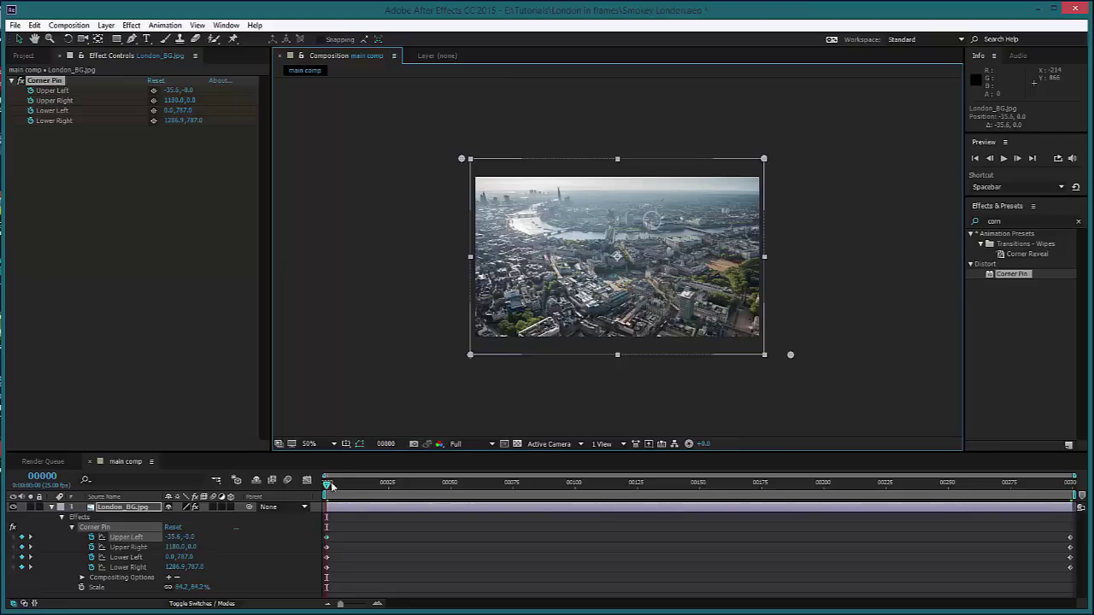
Preview the corner-pin perspective animation at full view size, and collapse and deselect the London_BG.jpg layer.
key("slash")
left_click(392, 483)
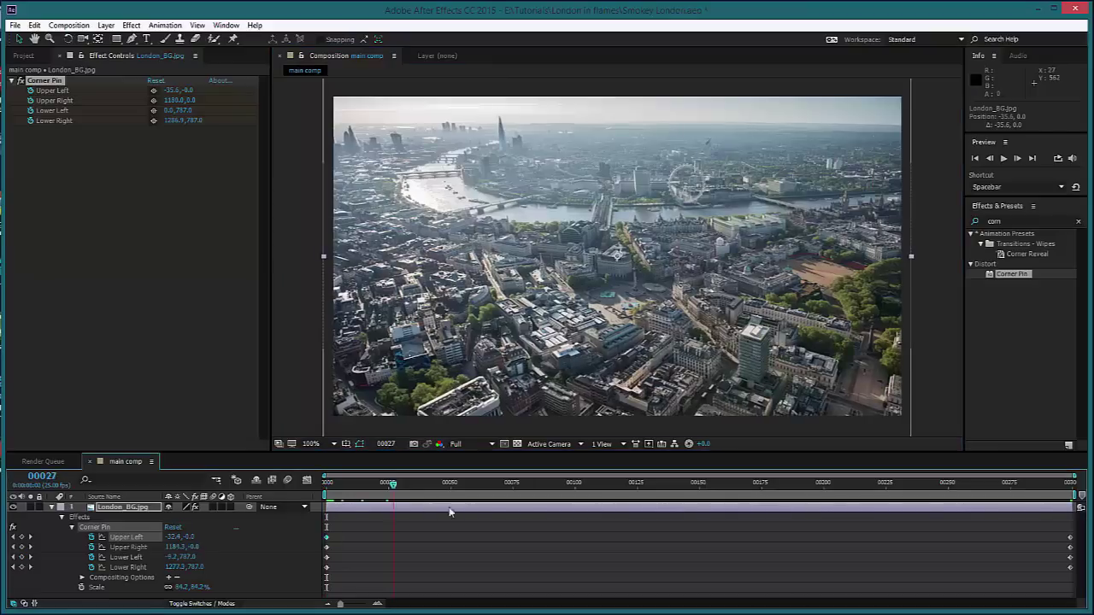
key("space")
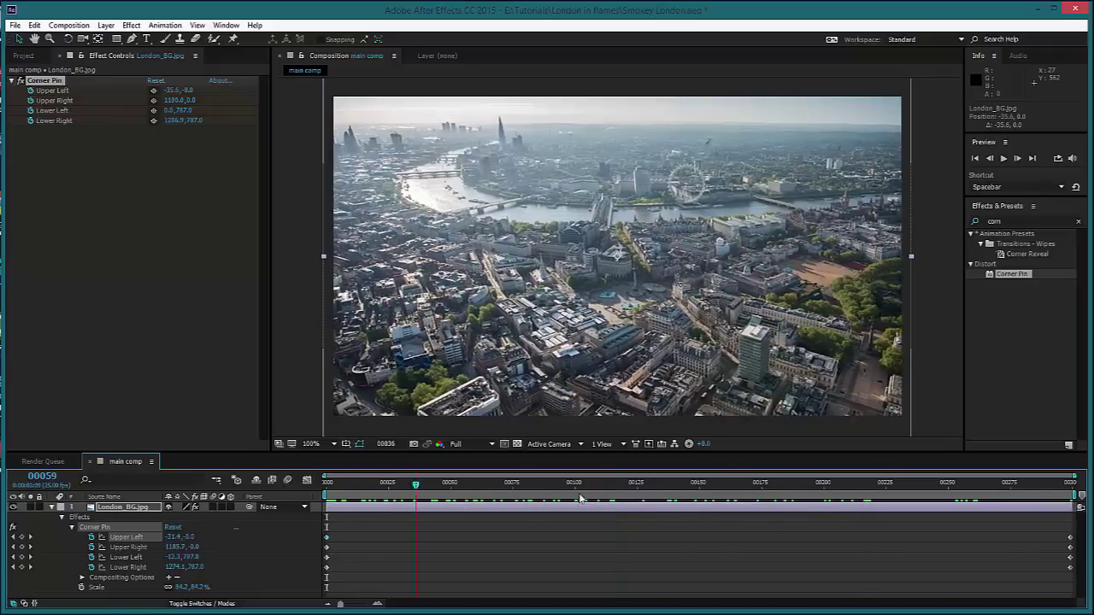
key("space")
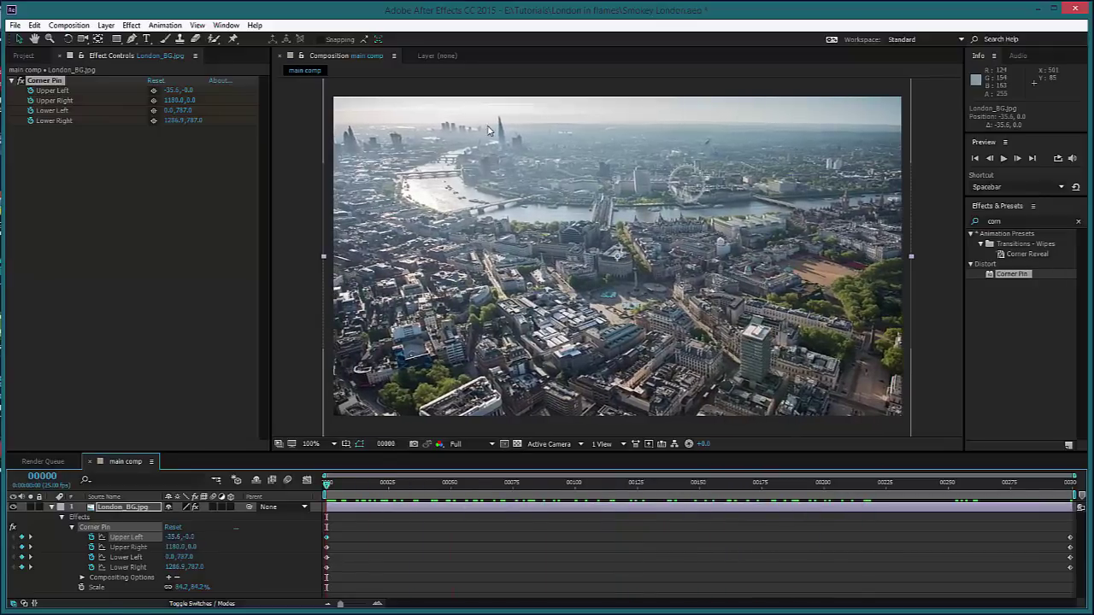
key("space")
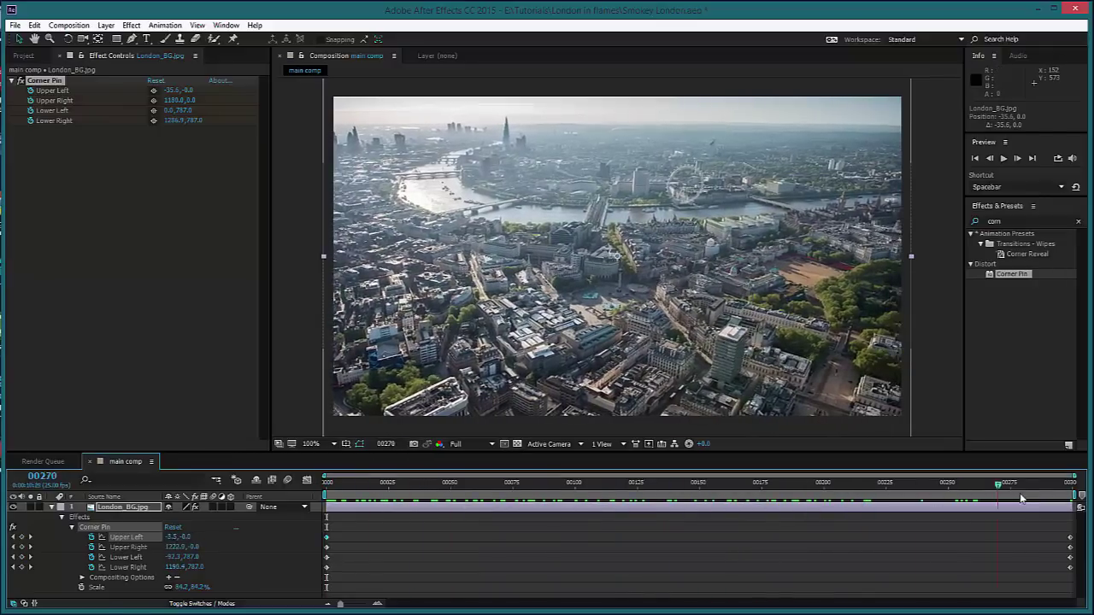
left_click(51, 510)
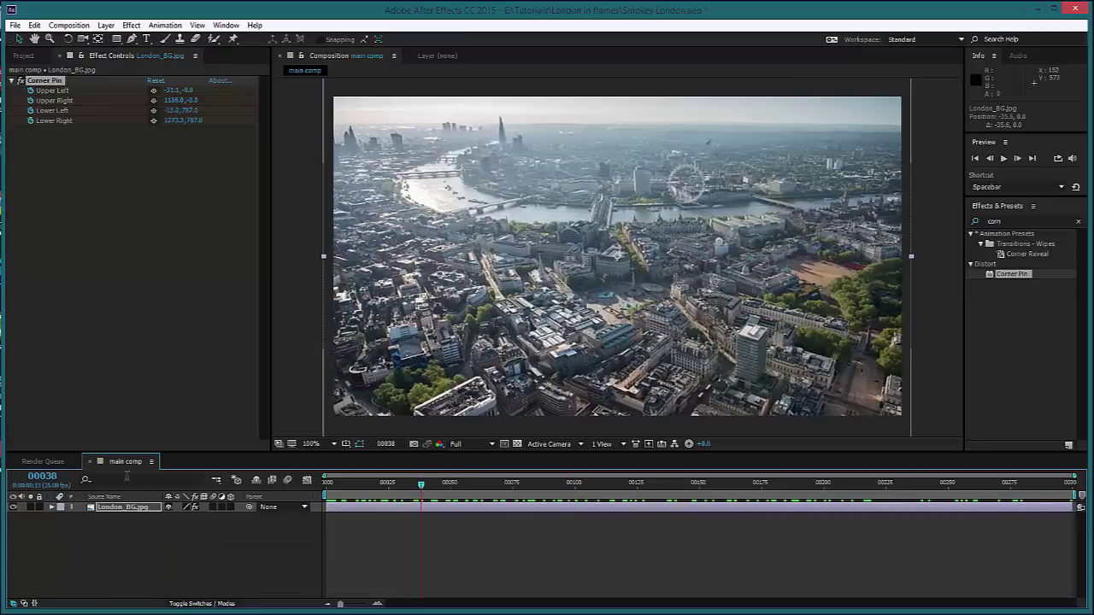
key("ctrl+shift+a")
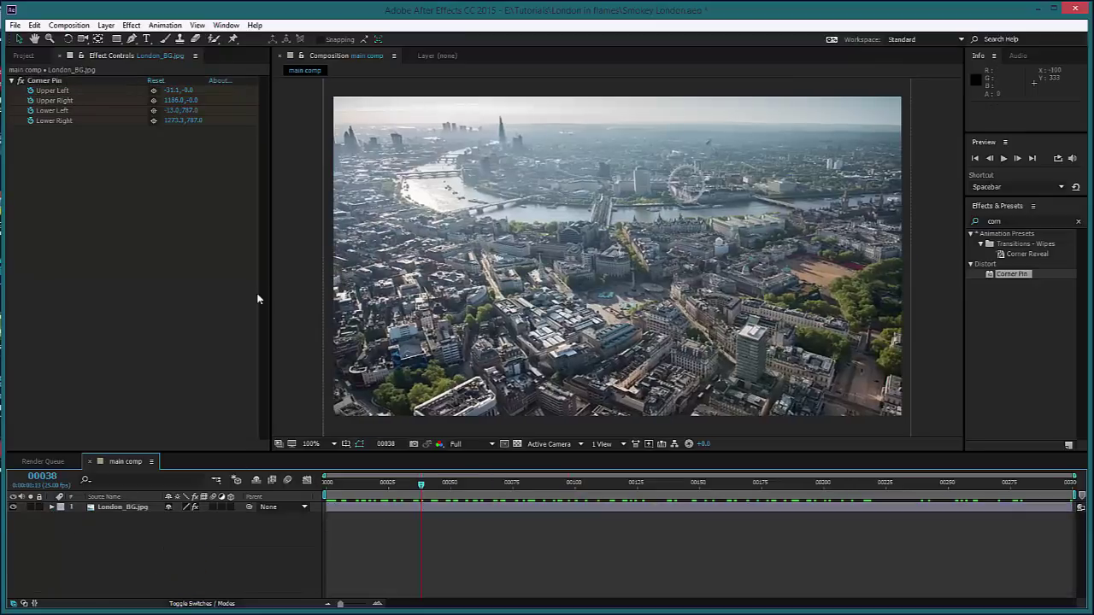
View the dark_sky.jpg footage and add it to the main comp above the London_BG.jpg layer.
left_click(23, 56)
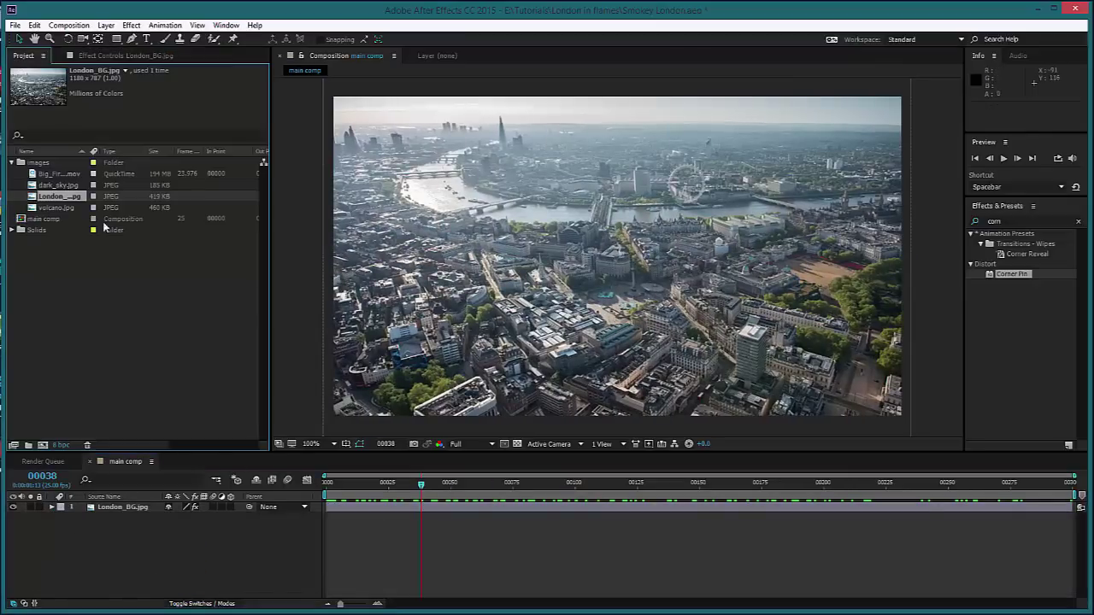
left_click(62, 185)
double_click(58, 185)
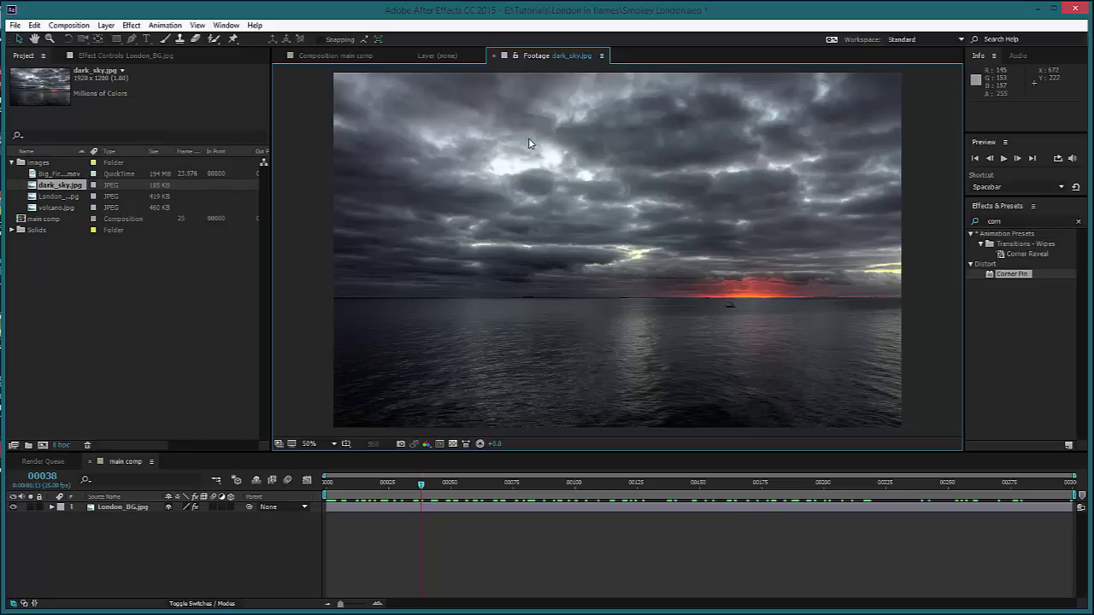
left_click(493, 56)
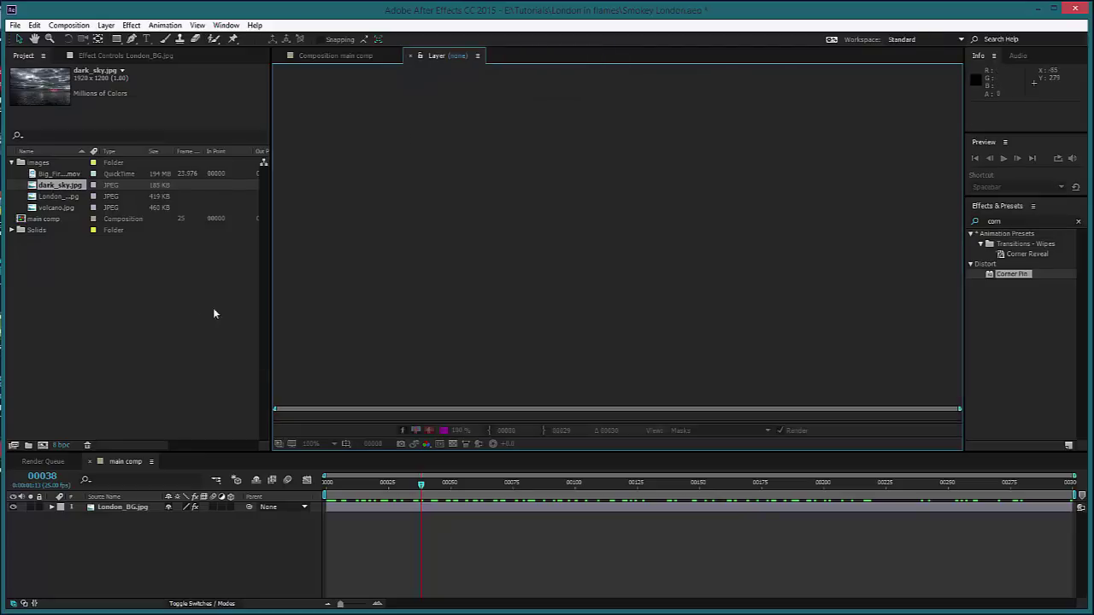
left_click(319, 56)
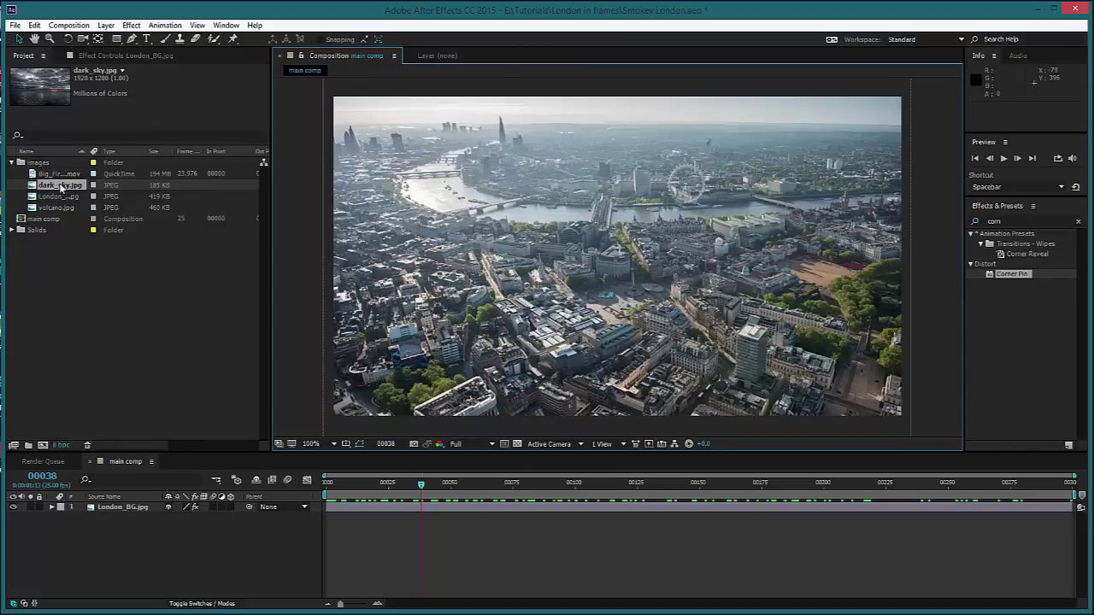
left_click_drag(60, 186, 126, 504)
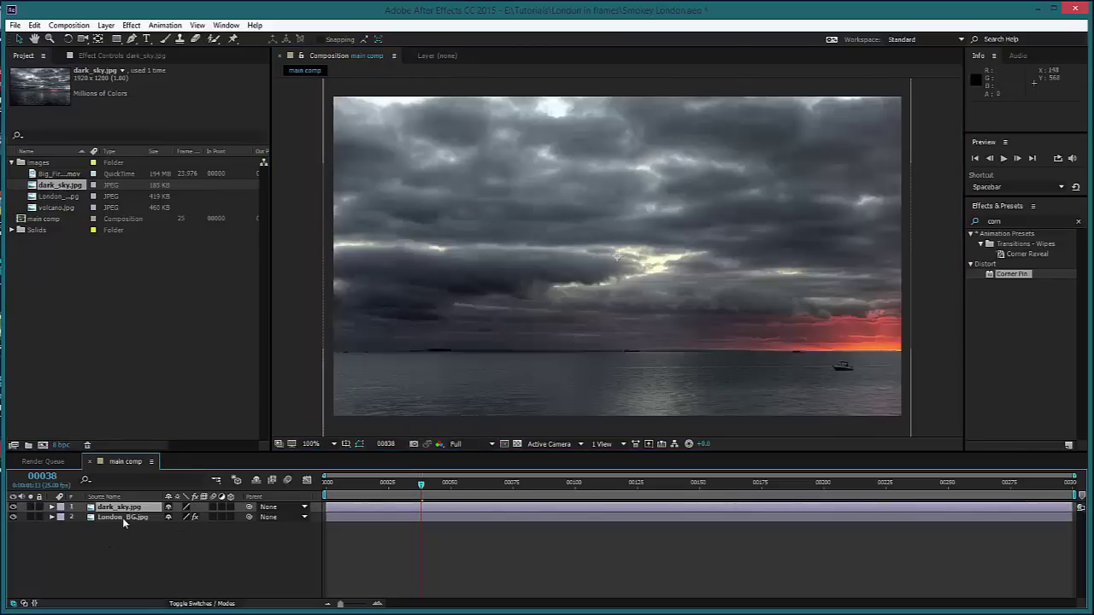
Remove dark_sky.jpg from the main comp and pre-compose London_BG.jpg as "London", leaving all attributes in main comp.
key("Delete")
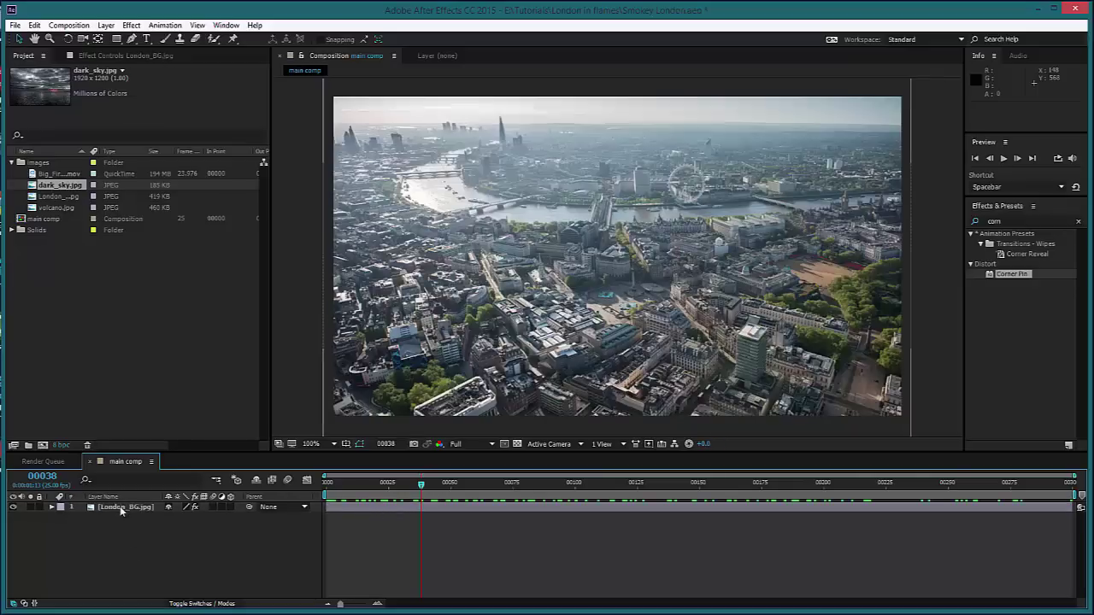
left_click(120, 508)
left_click_drag(426, 487, 258, 493)
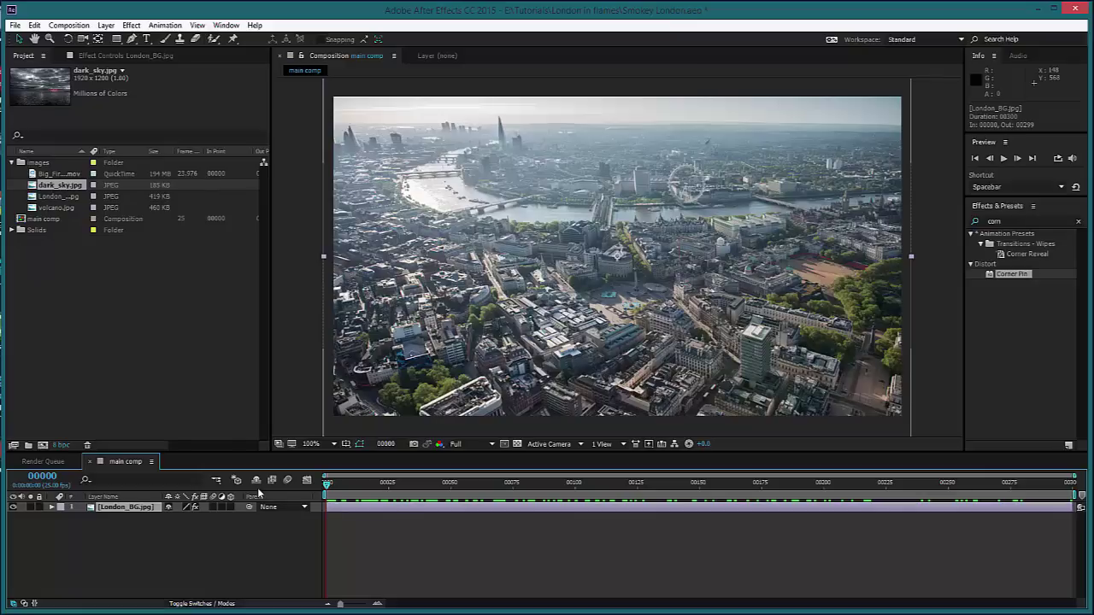
key("ctrl+shift+c")
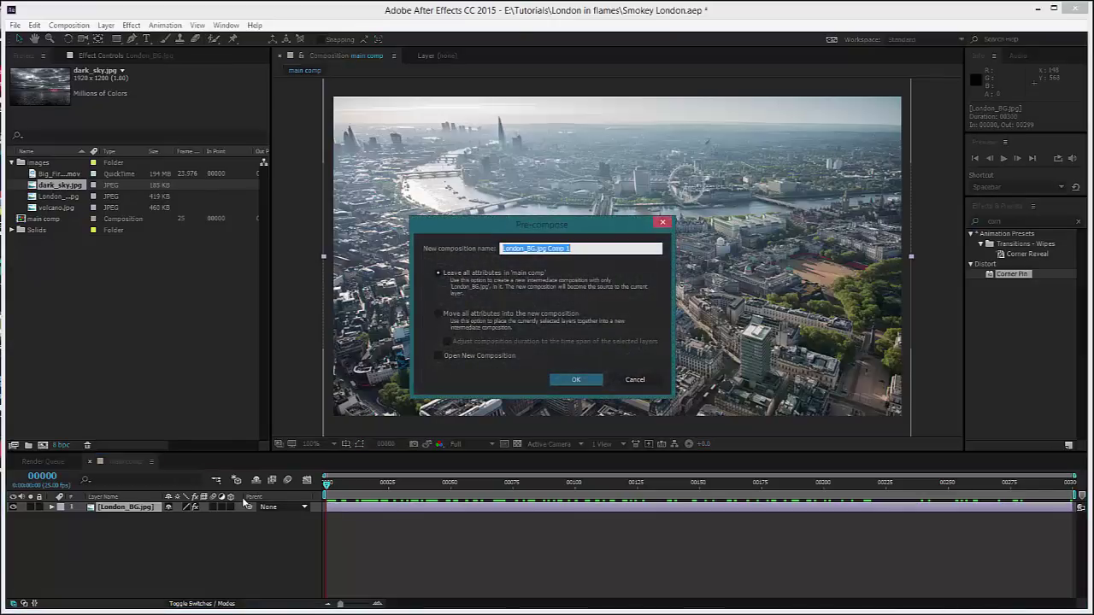
type("London")
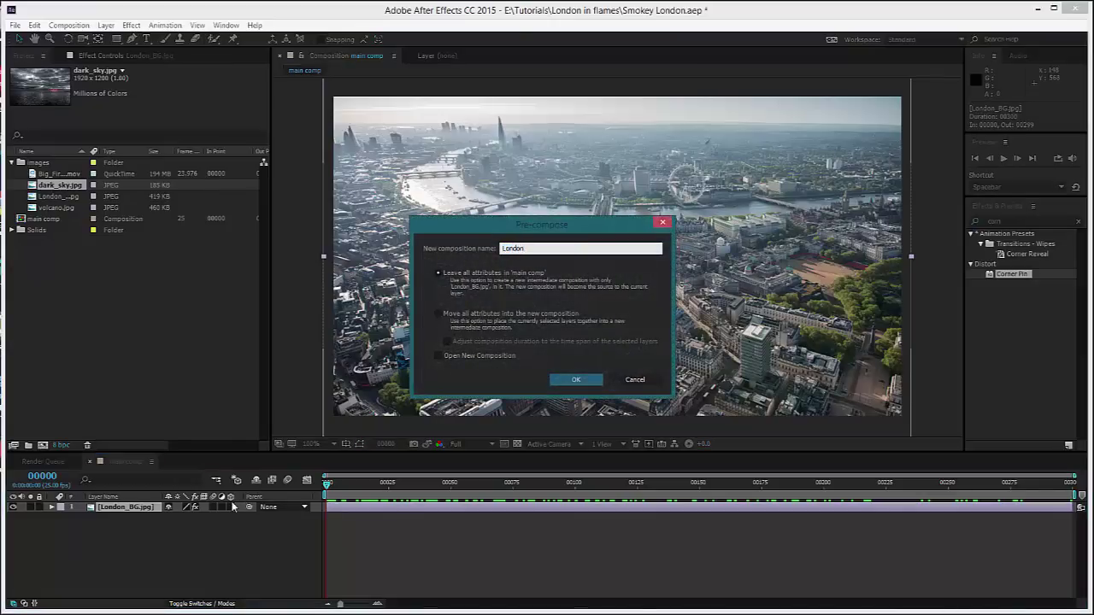
key("Return")
In the London comp, add dark_sky.jpg above London_BG.jpg and set its blending mode to Overlay.
left_click_drag(328, 485, 100, 510)
double_click(100, 509)
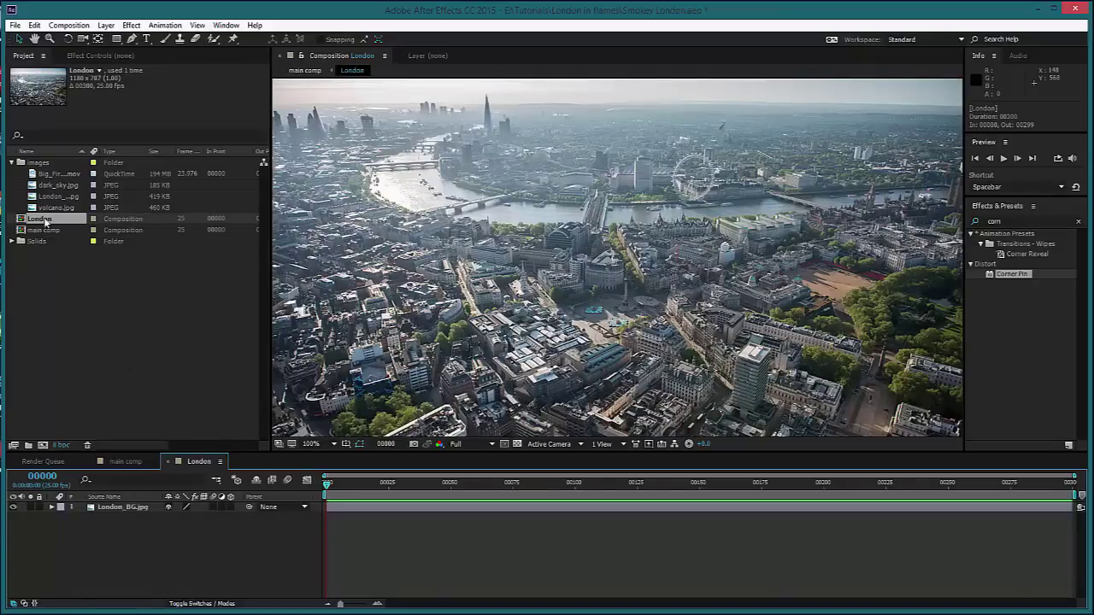
left_click_drag(51, 186, 103, 506)
key("s")
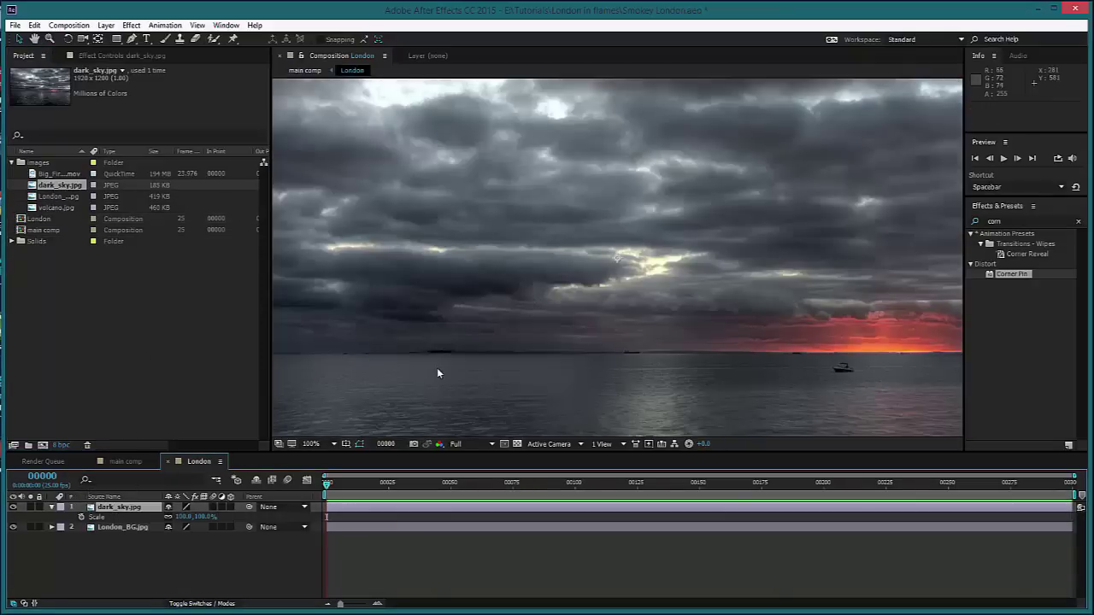
key("comma")
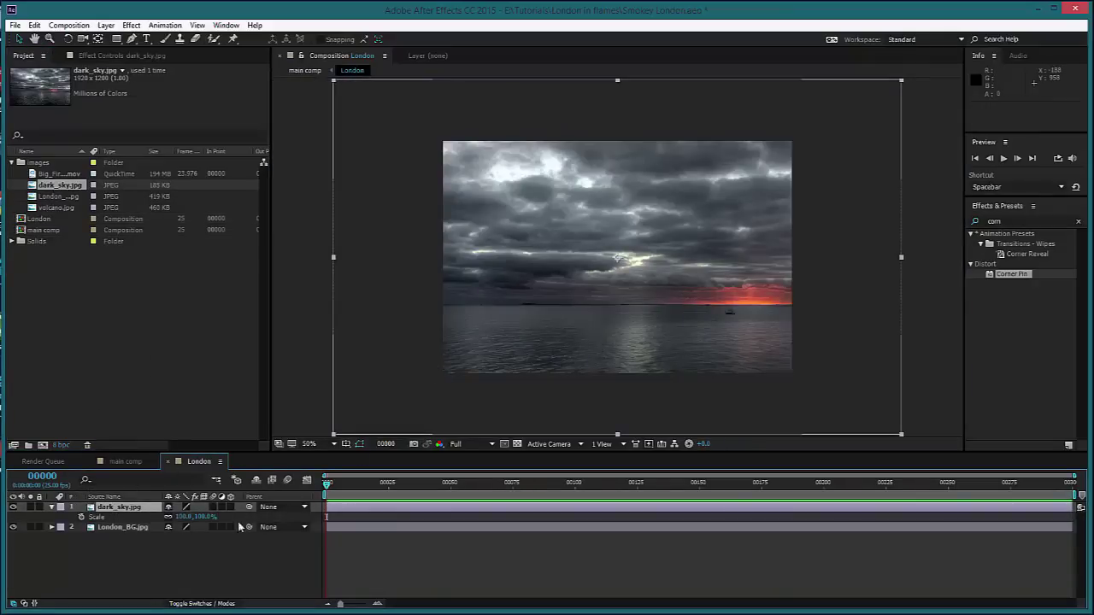
key("F4")
left_click(180, 507)
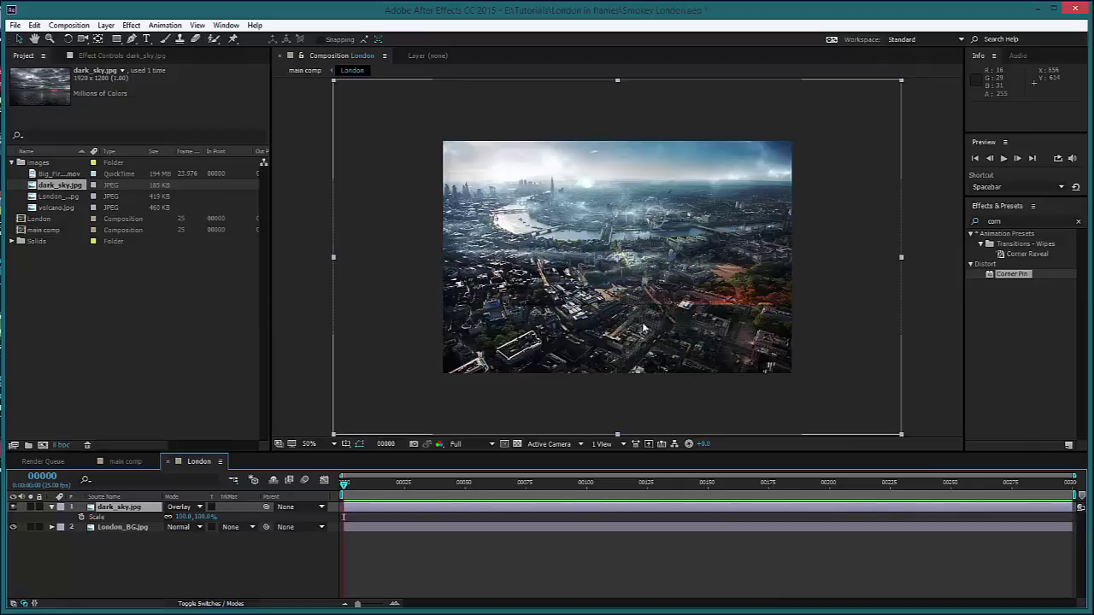
Try shifting dark_sky.jpg lower over the skyline and enlarging it to about 125.6%.
mouse_move(498, 150)
left_mouse_down()
mouse_move(474, 161)
mouse_move(484, 177)
mouse_move(506, 167)
left_mouse_up()
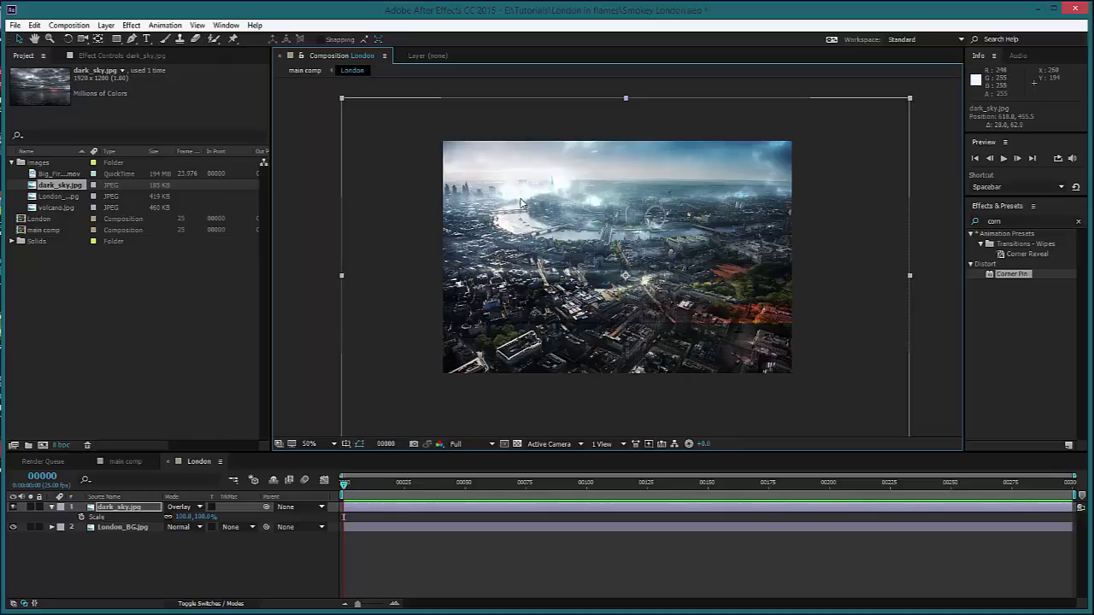
scroll(522, 203, "up", 1)
left_click_drag(503, 177, 512, 202)
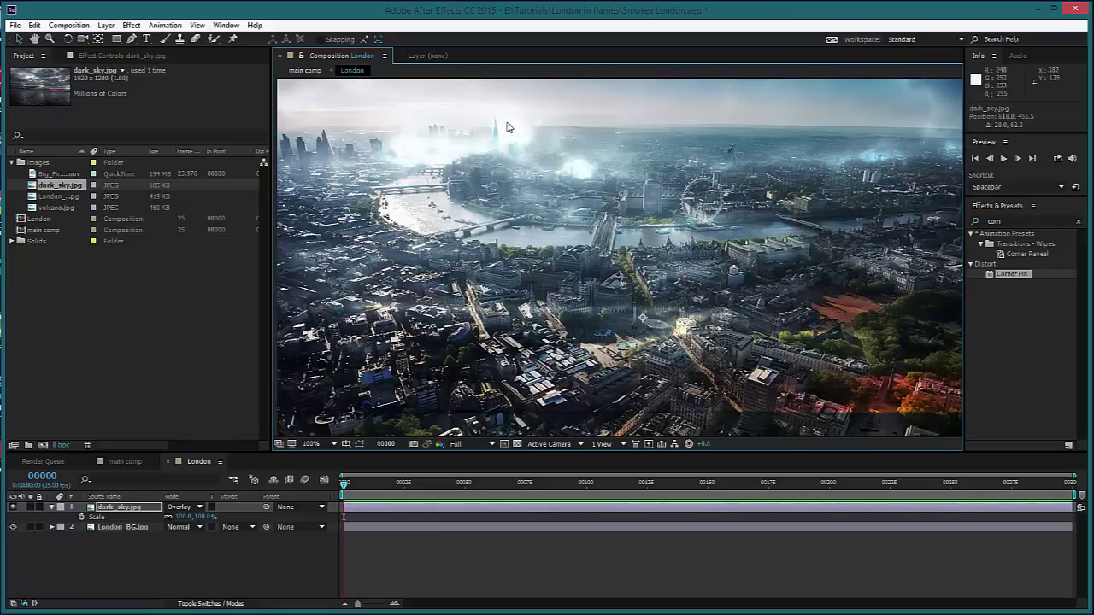
left_click_drag(354, 210, 355, 211)
scroll(584, 278, "down", 2)
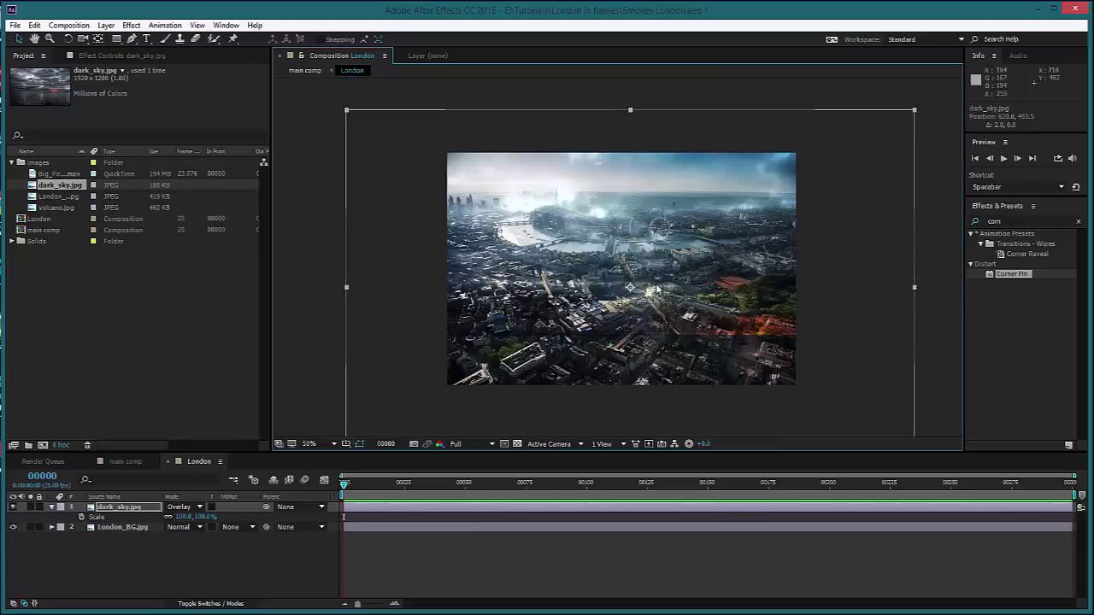
left_click_drag(344, 290, 273, 287)
Rotate dark_sky.jpg by -180°, scale it to about 99.6%, and place it at about 618, 291.5 with the red glow over the left skyline.
key("w")
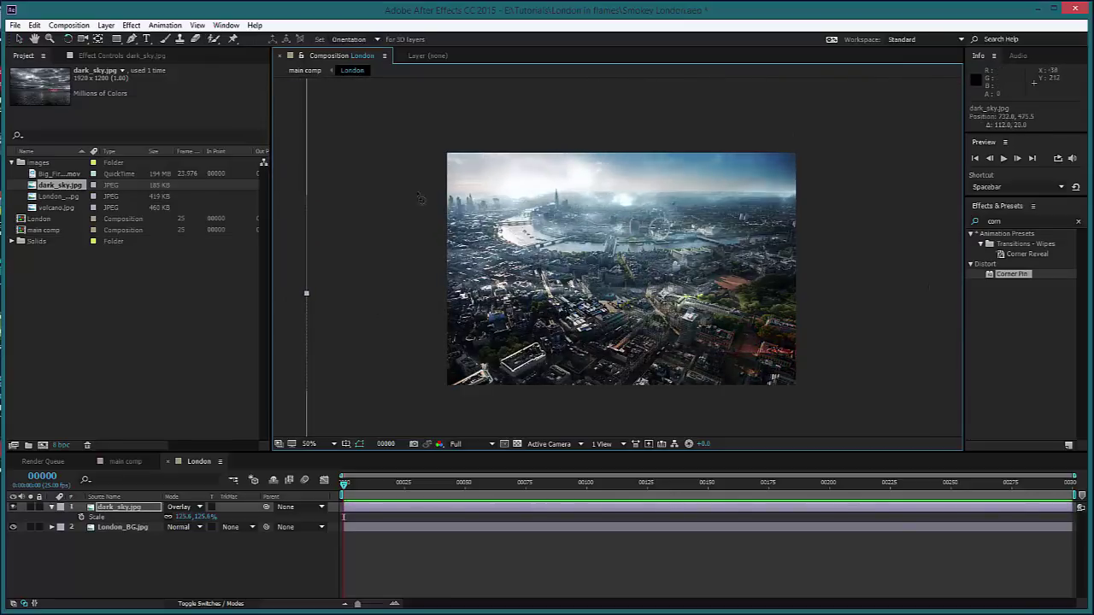
left_click_drag(412, 198, 443, 370)
key("ctrl+z")
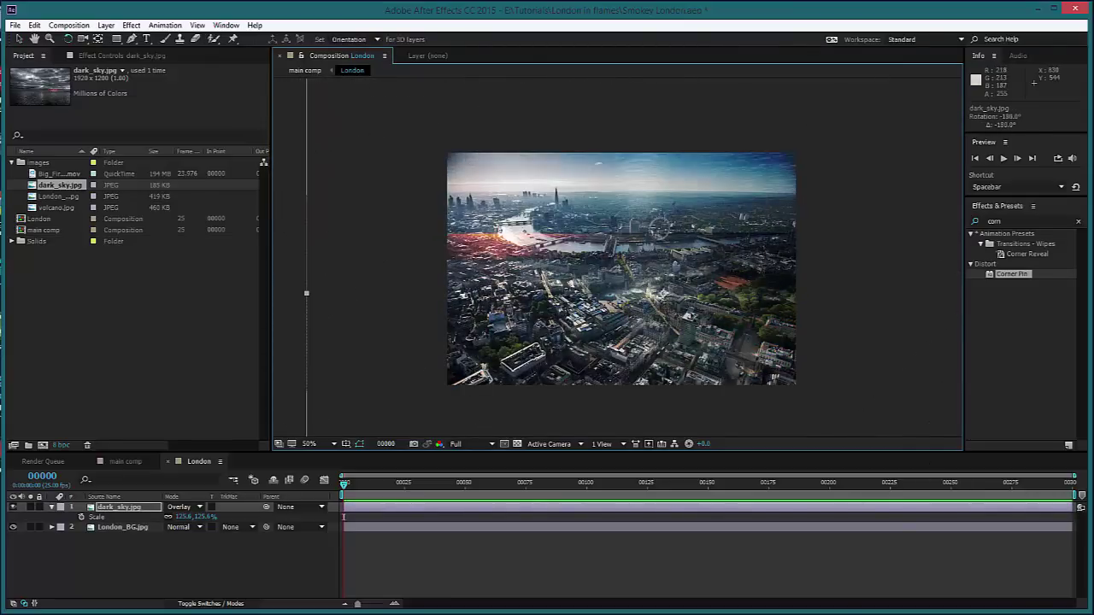
key("v")
left_click_drag(571, 291, 563, 251)
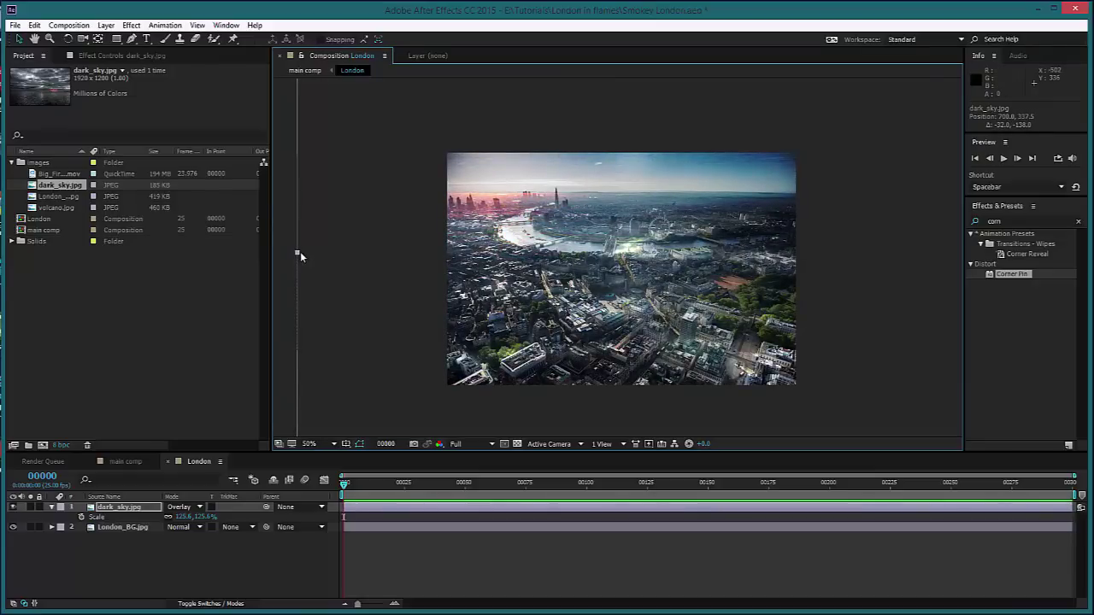
left_click_drag(300, 252, 350, 240)
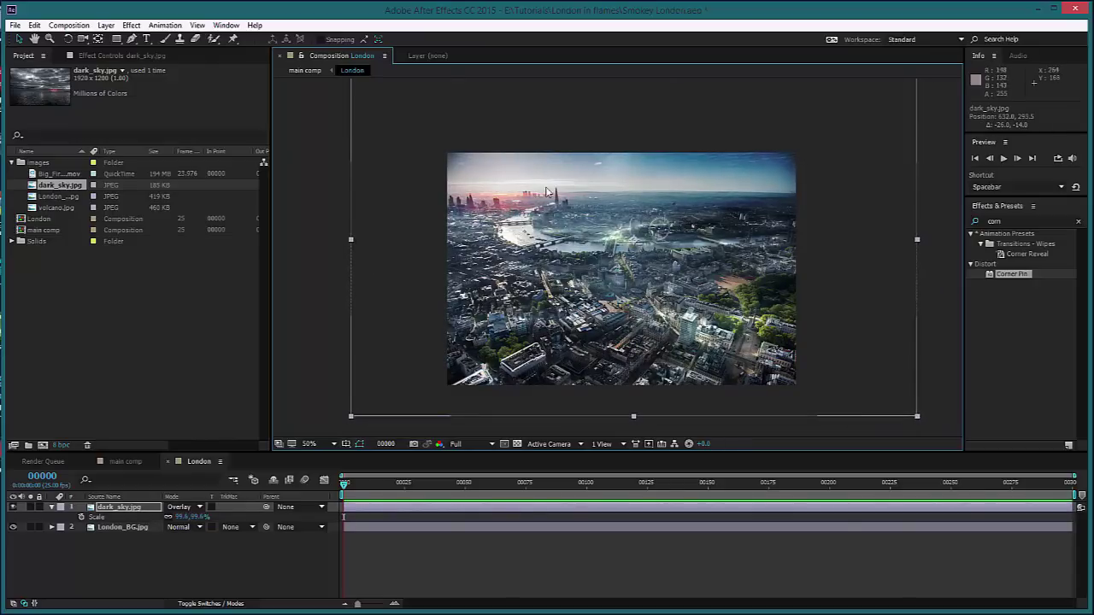
left_click_drag(532, 247, 527, 246)
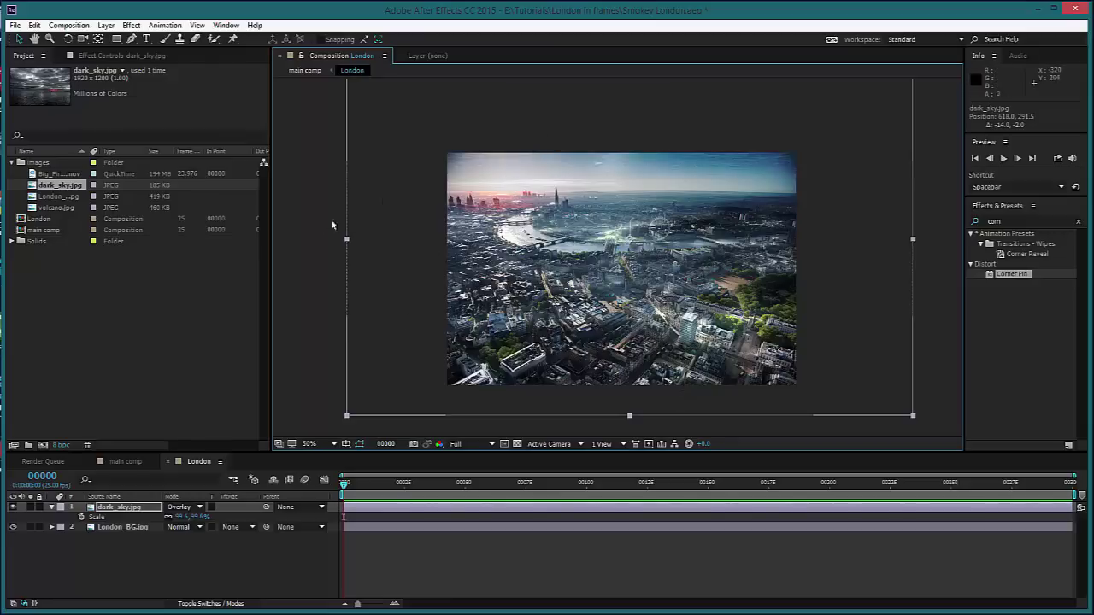
Return to the main comp at frame 0 and check the blended sky with all layers deselected.
left_click(128, 462)
mouse_move(335, 486)
left_mouse_down()
mouse_move(916, 509)
mouse_move(327, 495)
left_mouse_up()
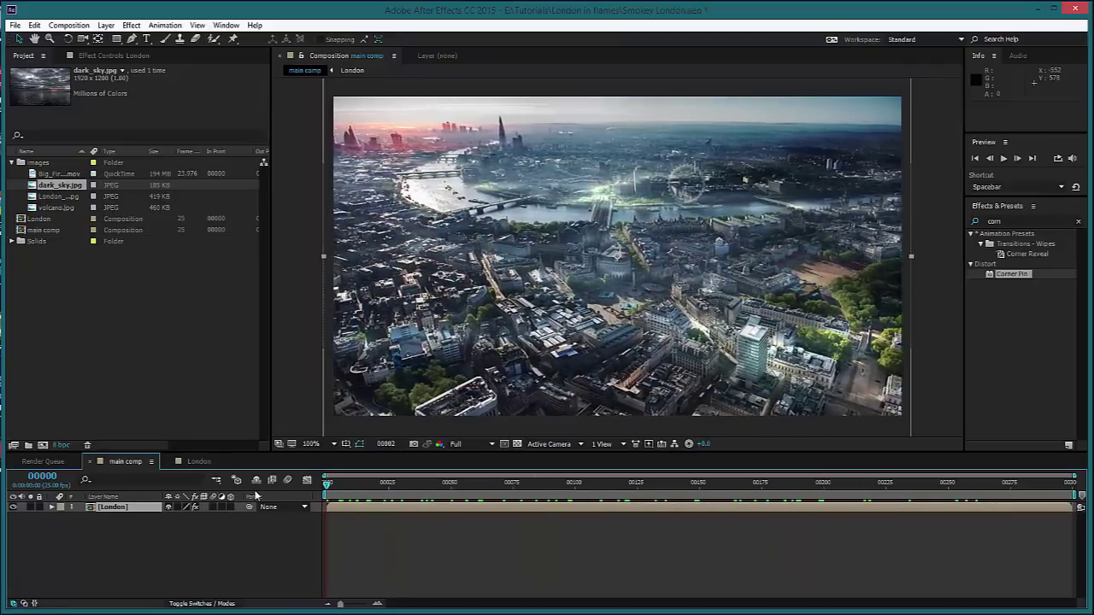
left_click(203, 556)
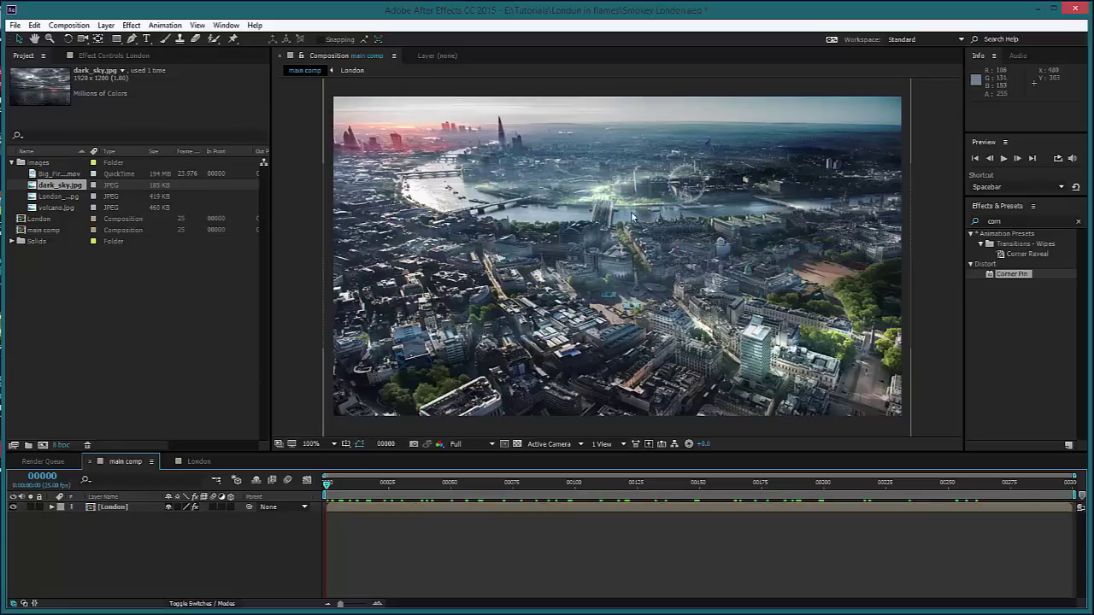
View the volcano.jpg footage, close its preview, and create a new composition from the image.
double_click(47, 207)
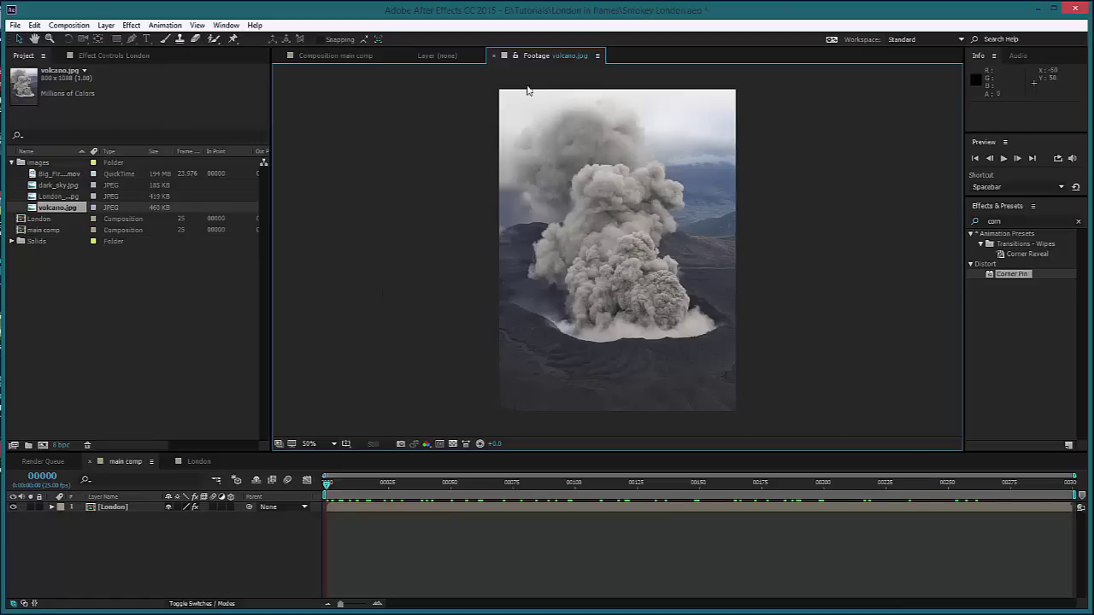
left_click(495, 56)
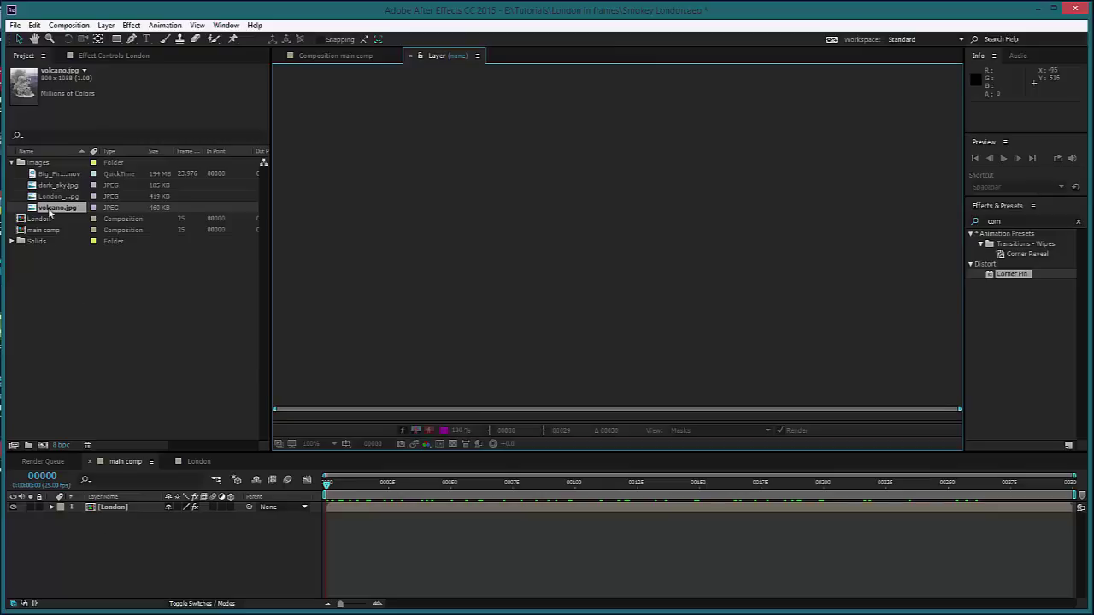
left_click_drag(50, 212, 43, 445)
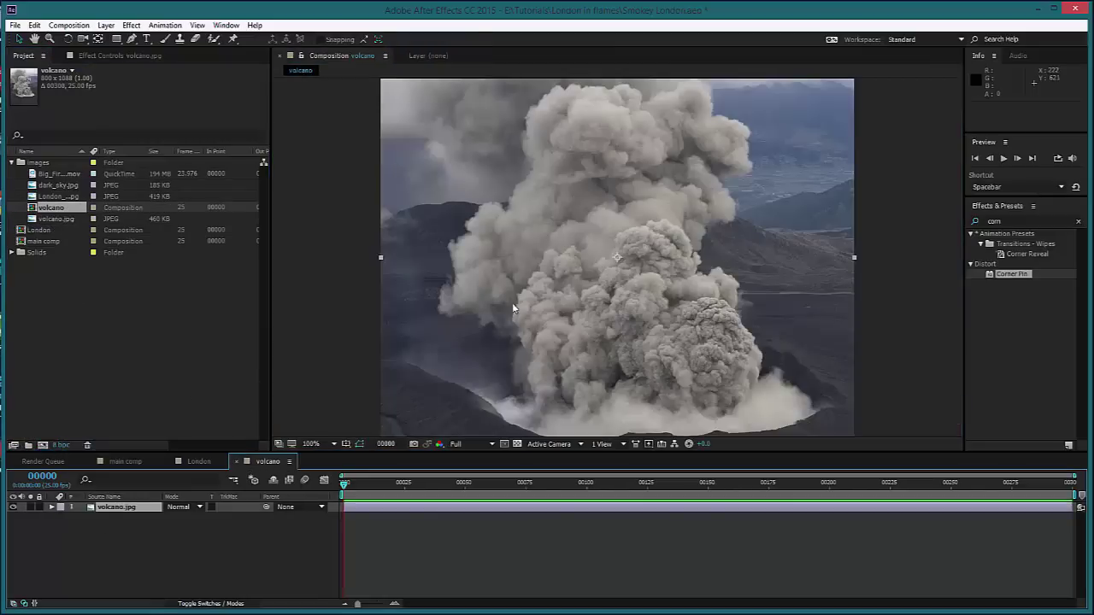
Examine the billows and edges of the volcano smoke plume up close.
scroll(604, 305, "up", 1)
left_click_drag(583, 327, 590, 201)
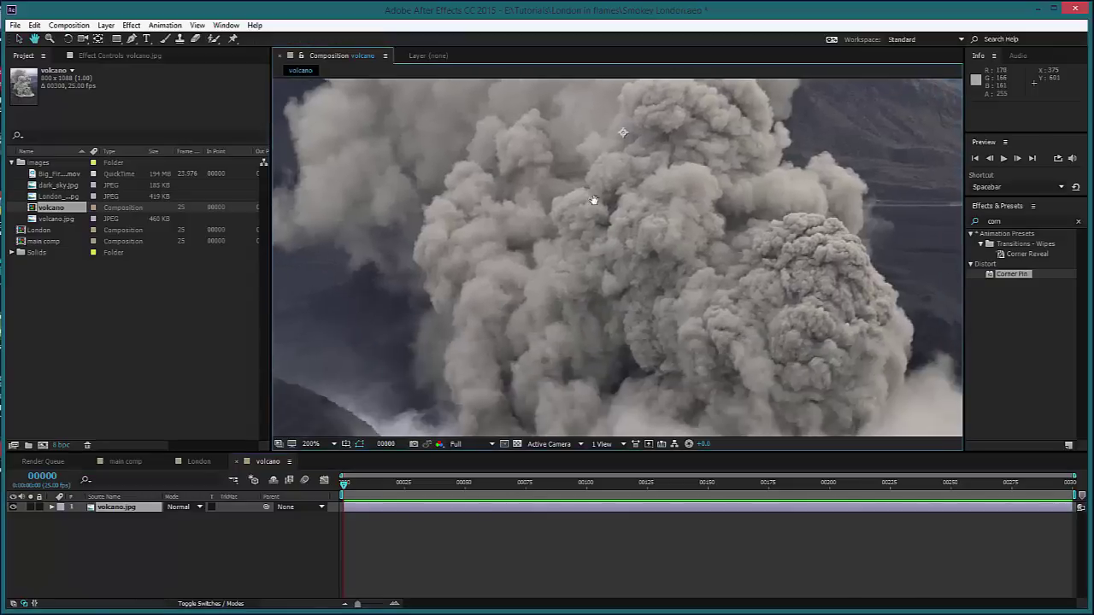
scroll(594, 205, "down", 1)
left_click_drag(607, 255, 562, 268)
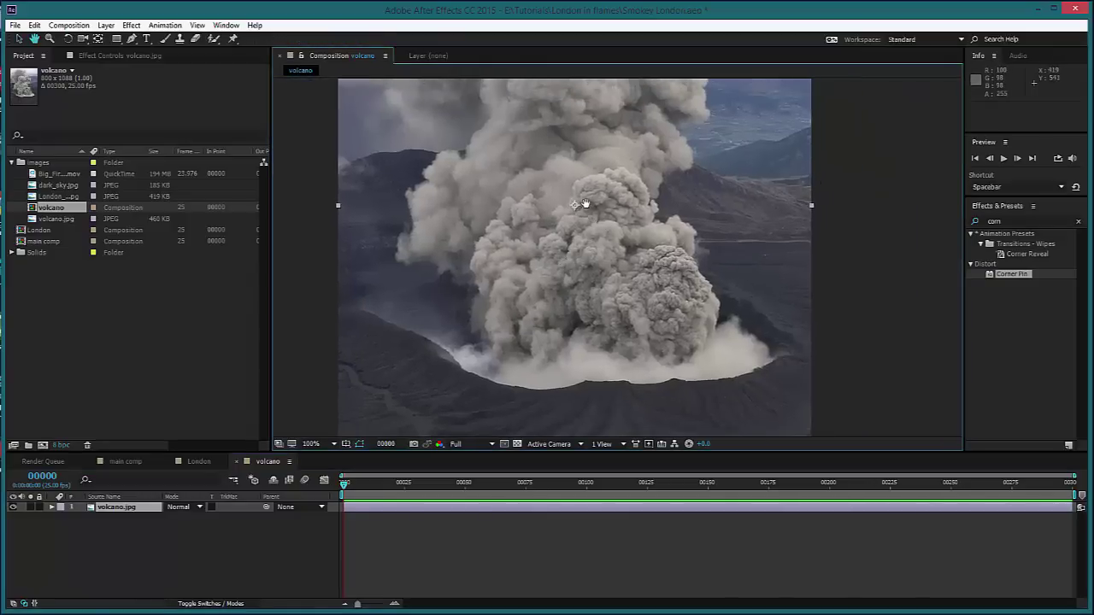
mouse_move(587, 202)
left_mouse_down()
mouse_move(614, 338)
mouse_move(577, 183)
left_mouse_up()
scroll(548, 262, "up", 1)
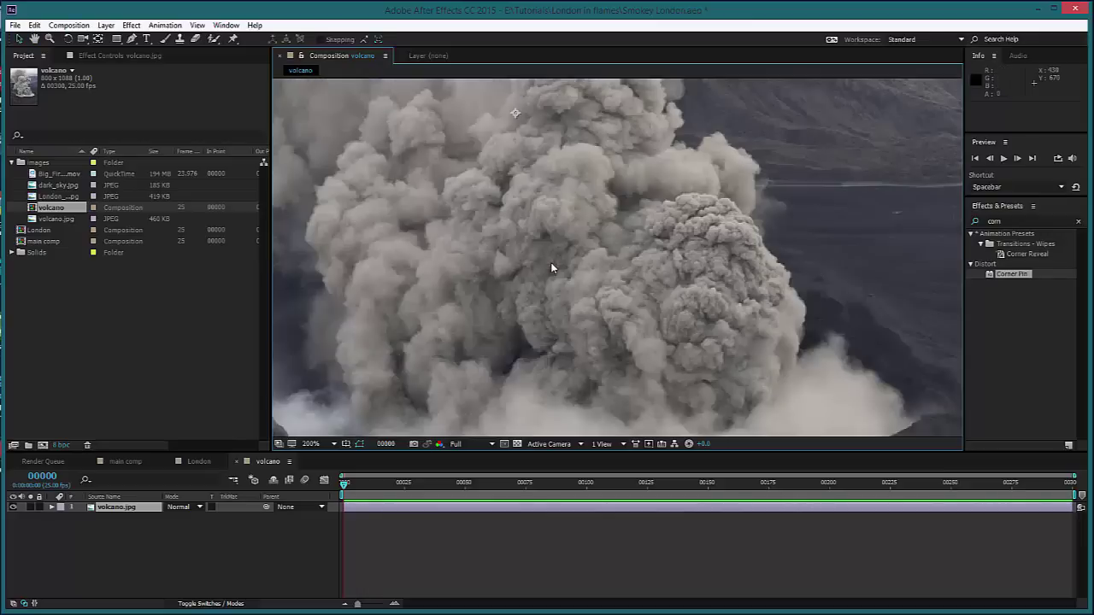
left_click_drag(550, 263, 598, 282)
With the Pen tool, start a mask on the volcano.jpg layer along the lower-left base of the dense smoke.
left_click(105, 528)
left_click(104, 509)
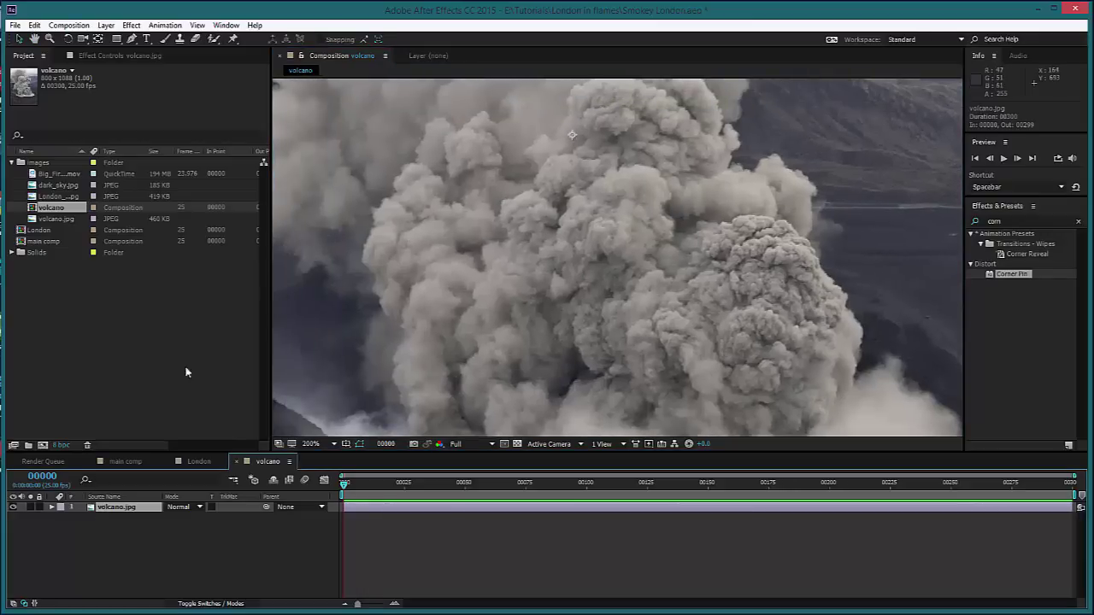
left_click(132, 38)
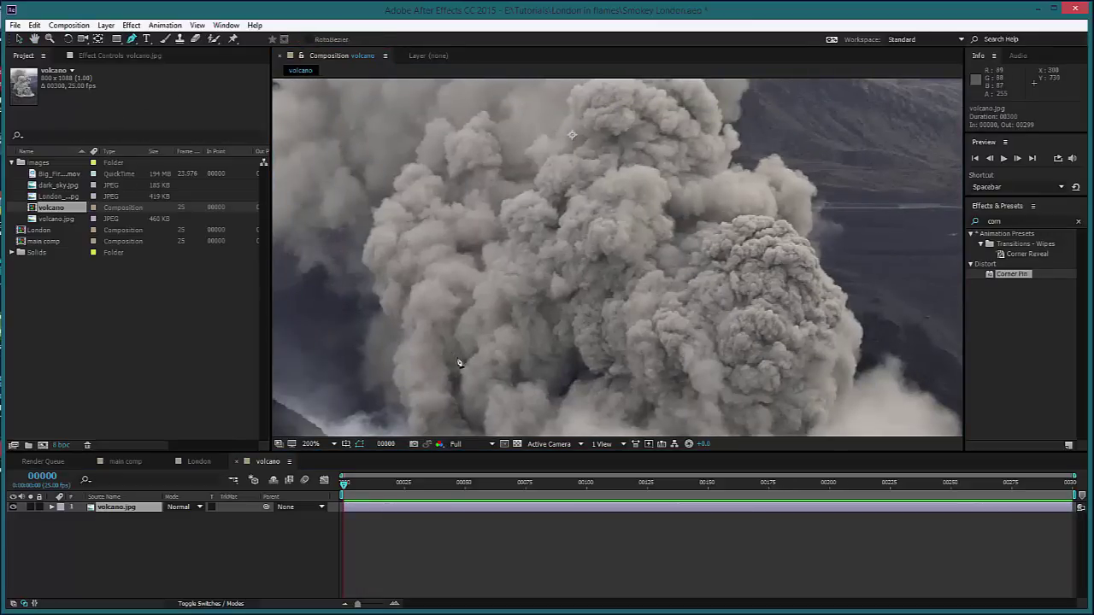
left_click_drag(456, 361, 453, 338)
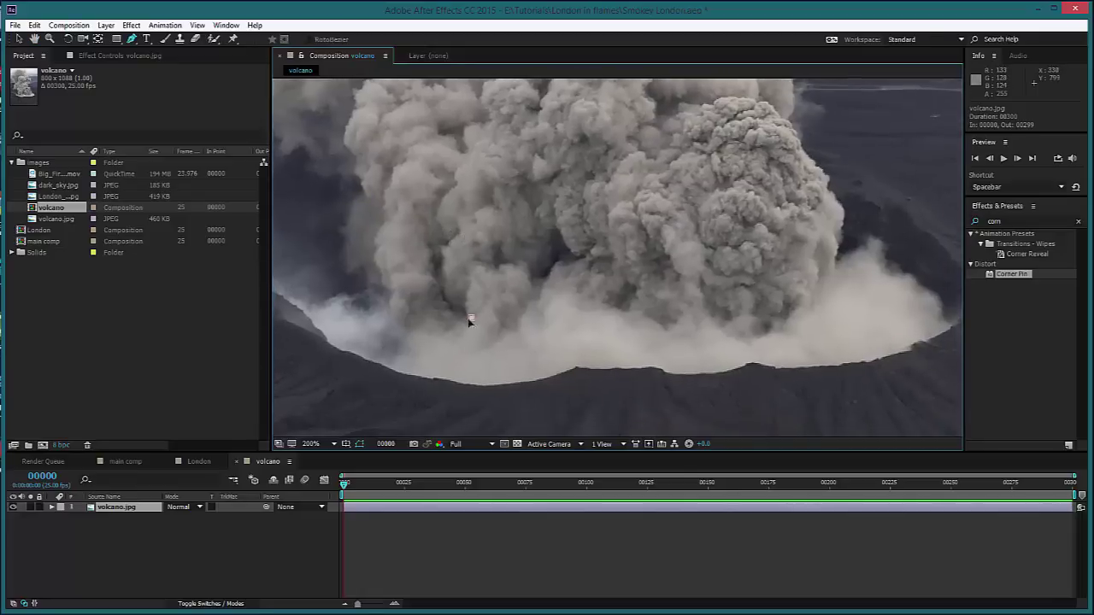
left_click(472, 319)
left_click(445, 328)
left_click(426, 321)
left_click(397, 309)
left_click(391, 295)
Extend the mask path up the lower part of the dense smoke's left edge.
key("space")
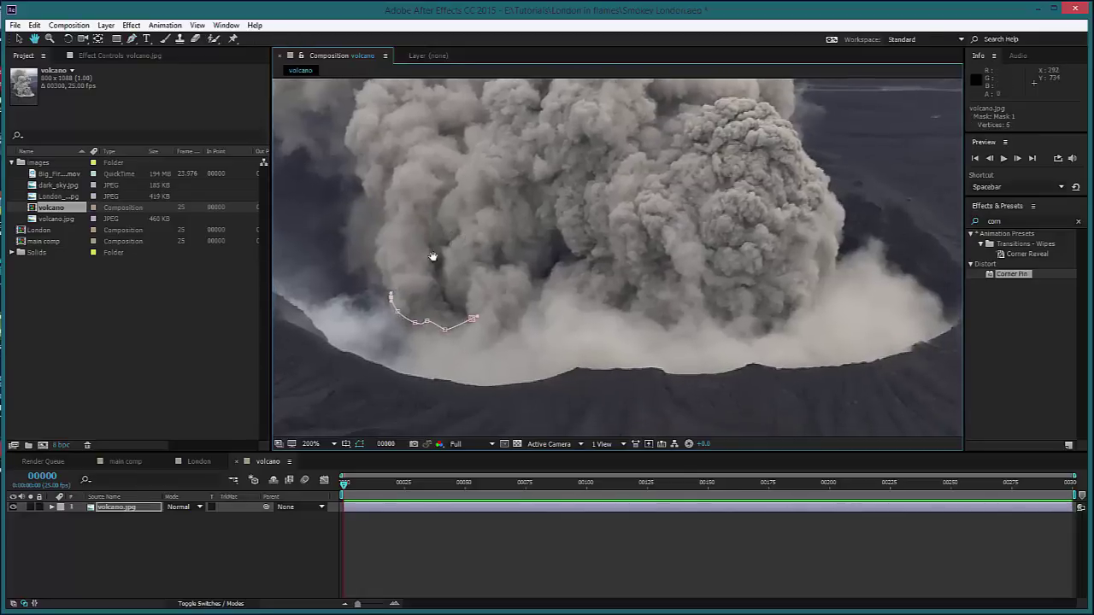
left_click_drag(432, 256, 444, 349)
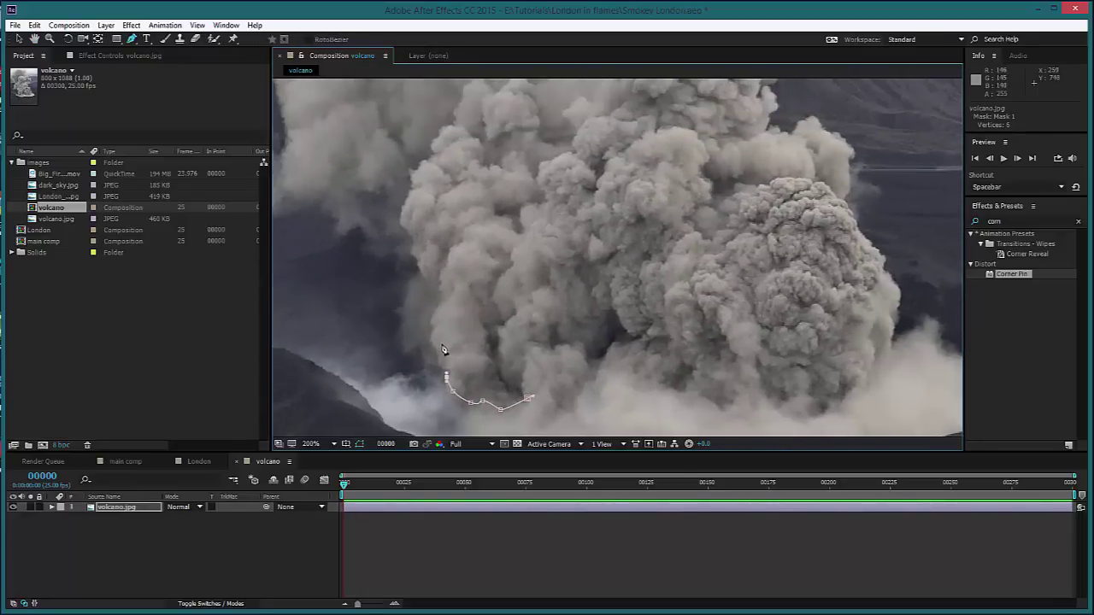
left_click(436, 352)
left_click(432, 341)
left_click(435, 315)
left_click(439, 299)
left_click(430, 274)
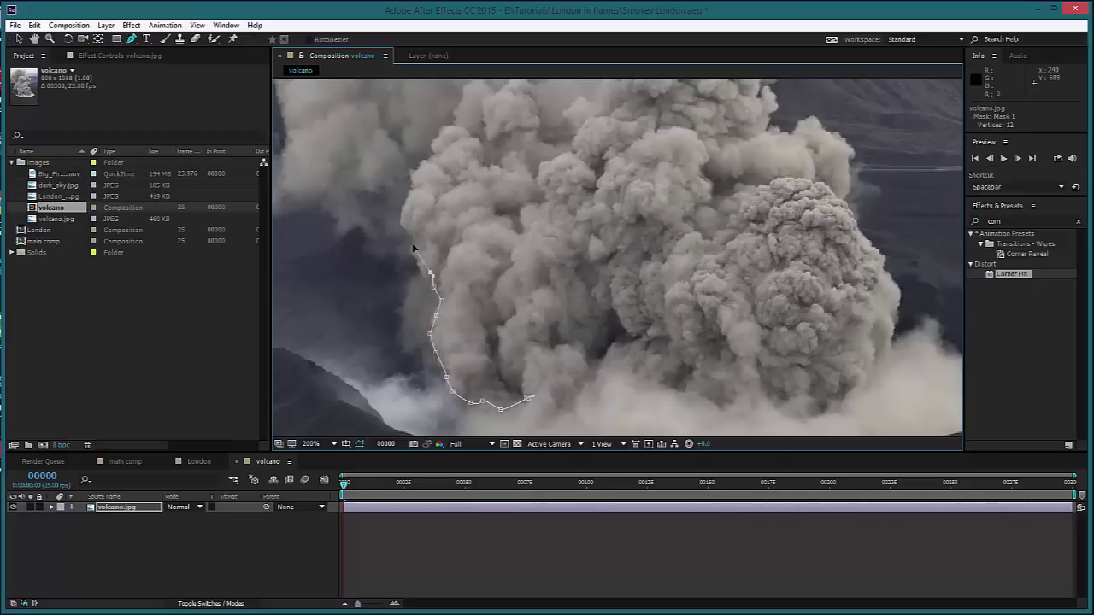
left_click(411, 244)
Continue the mask path around the outward bulge on the smoke's left side toward its upper-left shoulder.
key("space")
left_click_drag(411, 275, 425, 317)
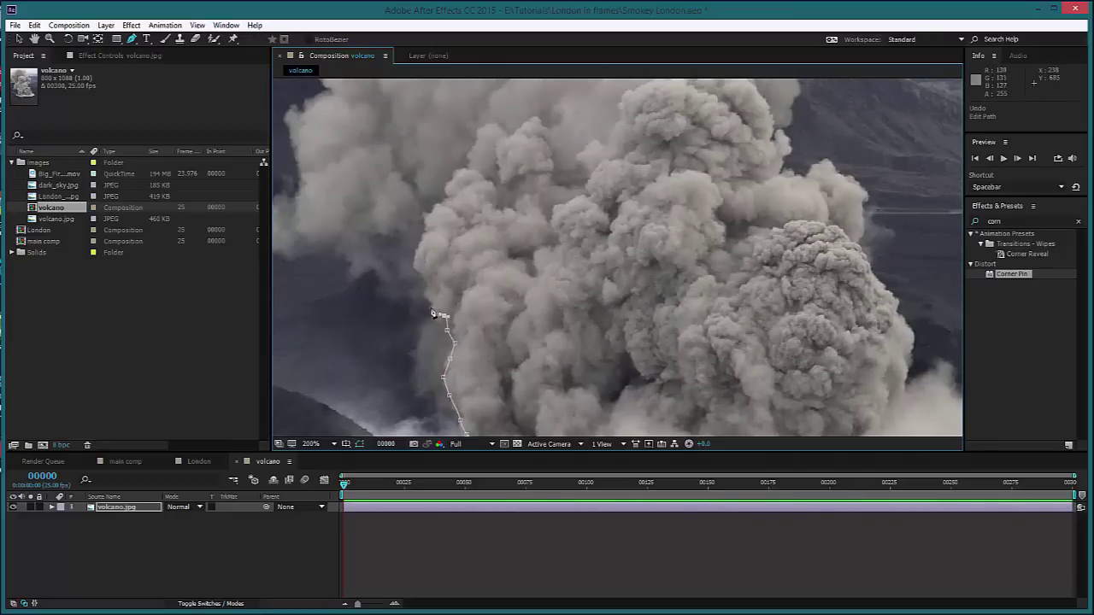
left_click(414, 266)
left_click(411, 259)
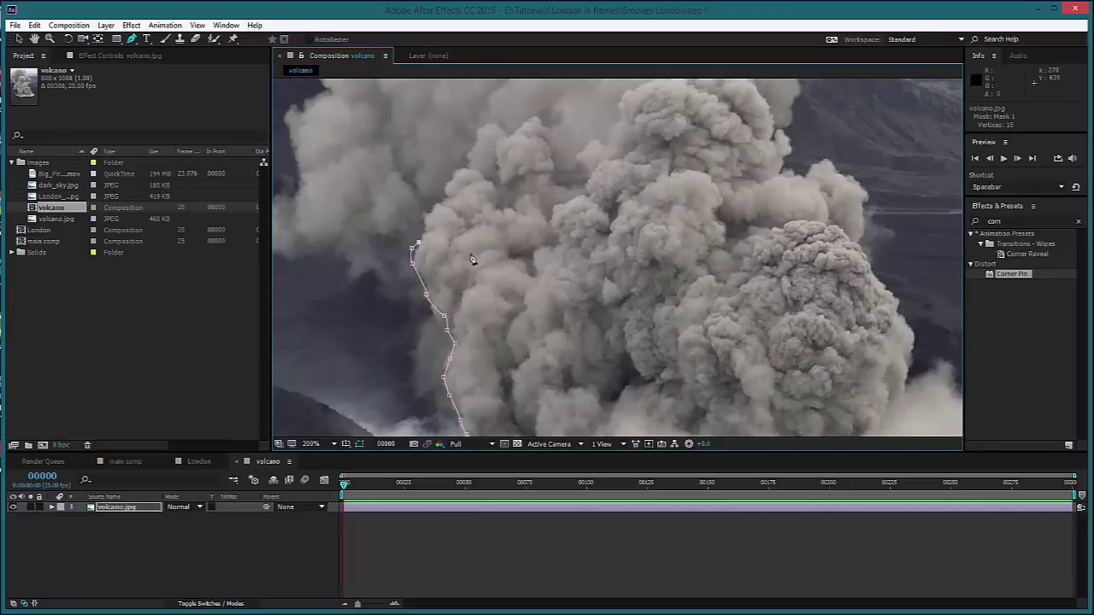
key("space")
left_click_drag(437, 242, 464, 288)
left_click(450, 276)
left_click(455, 261)
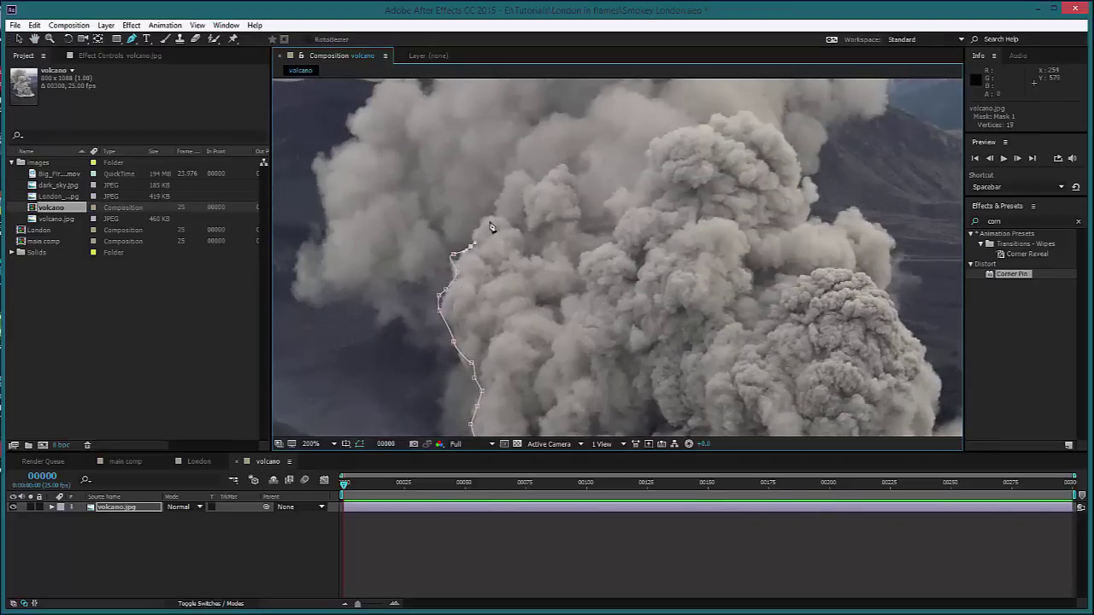
Continue the mask path over the dense smoke's left peak and down into the dip beside the central peak.
left_click(502, 203)
left_click(524, 178)
left_click(545, 183)
left_click(562, 170)
left_click(574, 206)
left_click(578, 231)
left_click(588, 241)
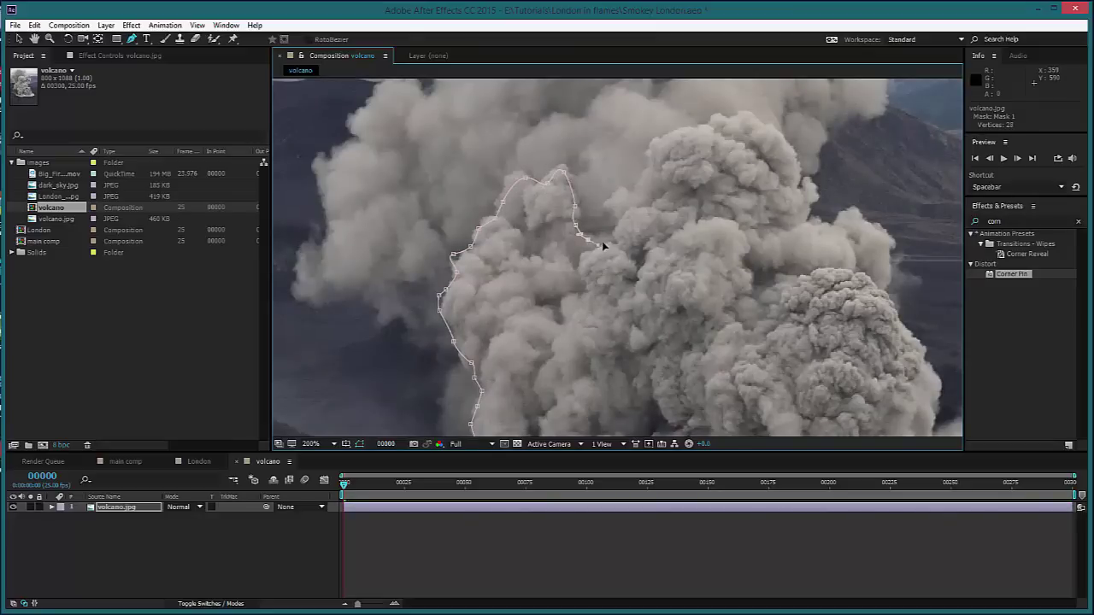
Extend the mask path up and over the dense smoke's central peak and down its right flank.
left_click(635, 211)
left_click_drag(644, 188, 613, 227)
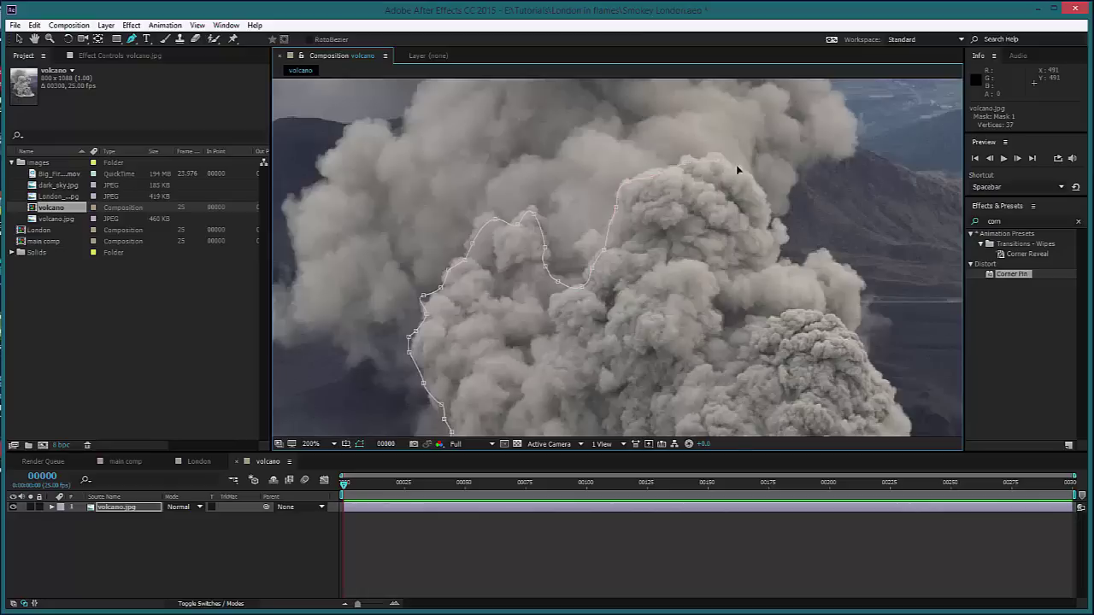
left_click_drag(772, 225, 672, 159)
left_click(647, 130)
left_click(653, 144)
left_click(659, 155)
left_click(658, 168)
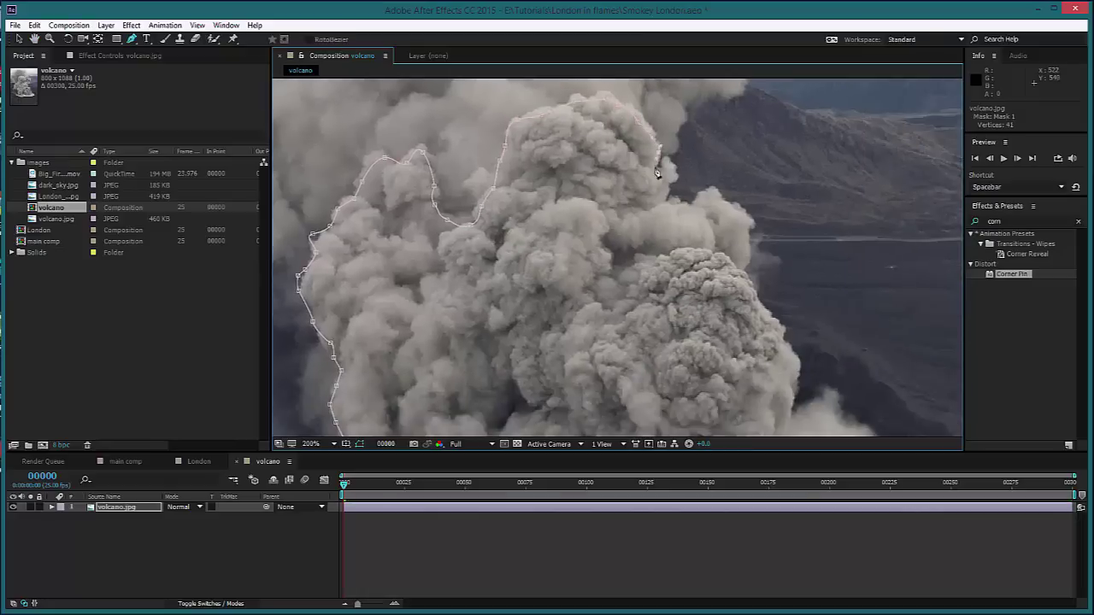
Trace the mask path around the small bulge below the central peak and onto the dense smoke's right shoulder.
left_click(664, 162)
left_click(674, 174)
left_click(671, 184)
left_click(666, 193)
left_click(709, 199)
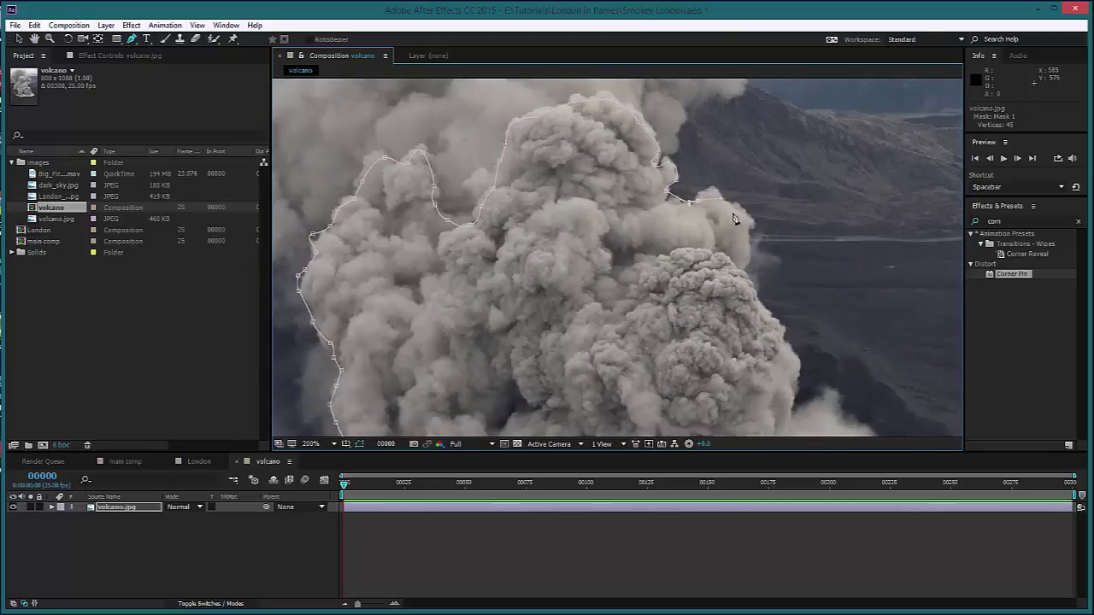
Continue the mask path around the right shoulder and down the upper edge of the large round billow.
left_click_drag(729, 201, 639, 133)
left_click(663, 183)
left_click(651, 202)
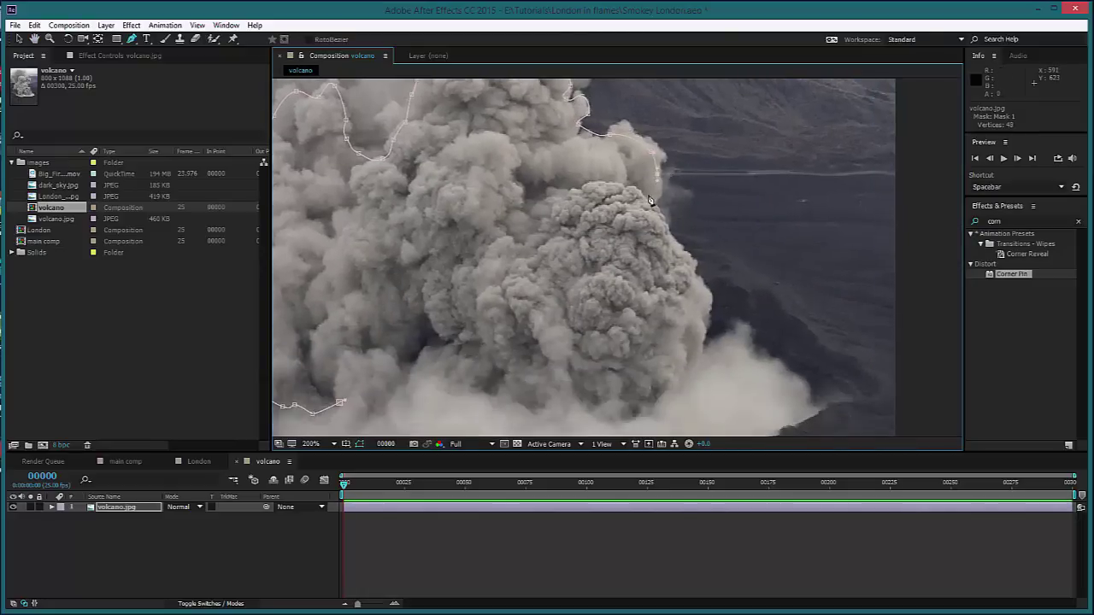
left_click(661, 217)
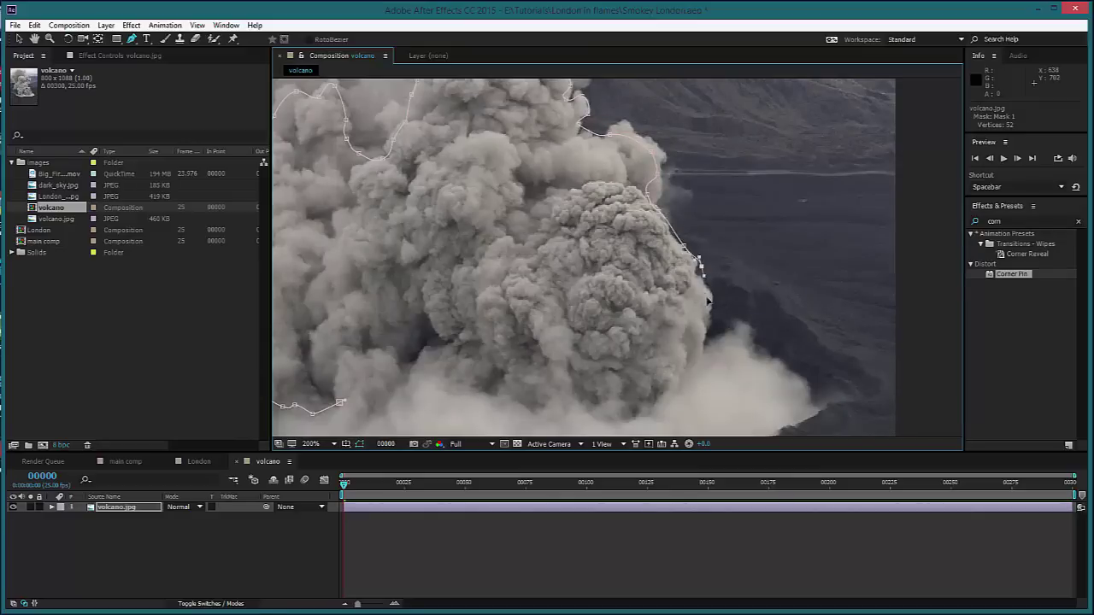
left_click_drag(706, 264, 671, 217)
left_click(675, 220)
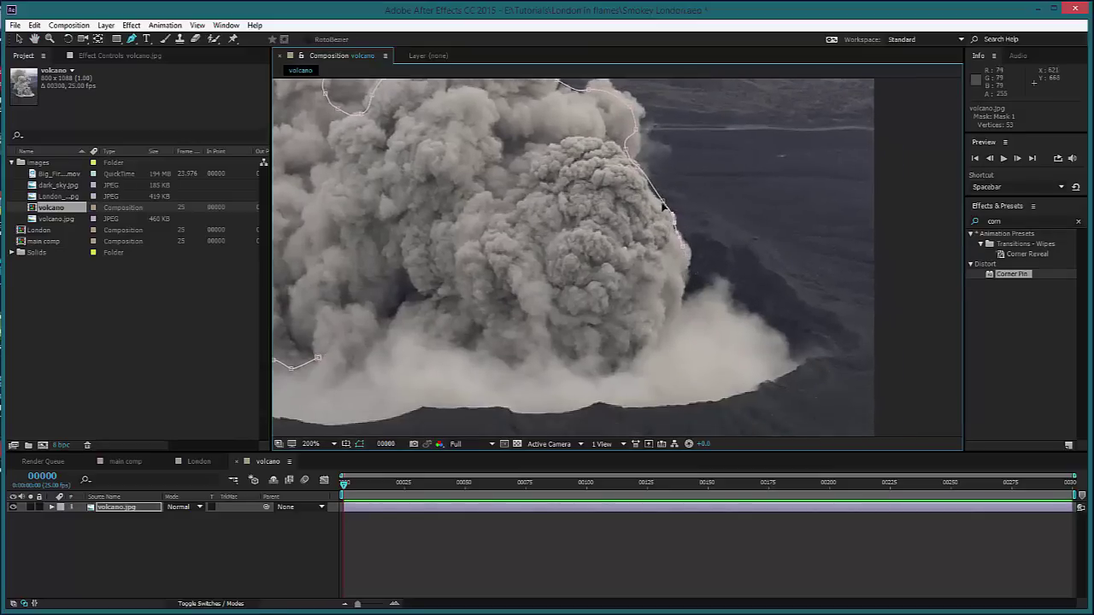
left_click(641, 174)
left_click(685, 253)
left_click(670, 315)
key("ctrl+z")
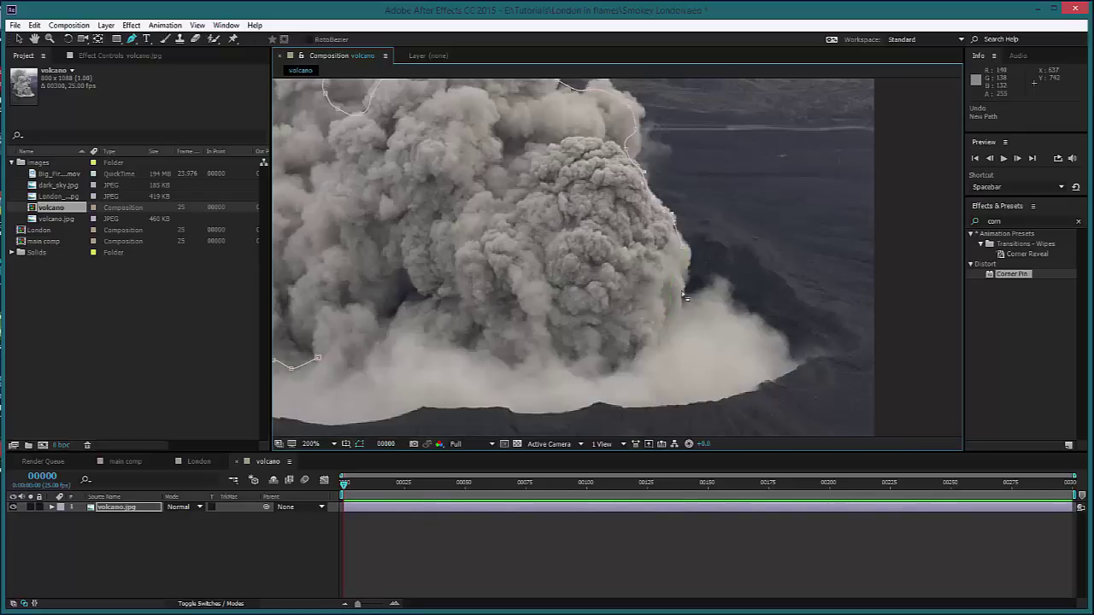
key("ctrl+z")
key("ctrl+z")
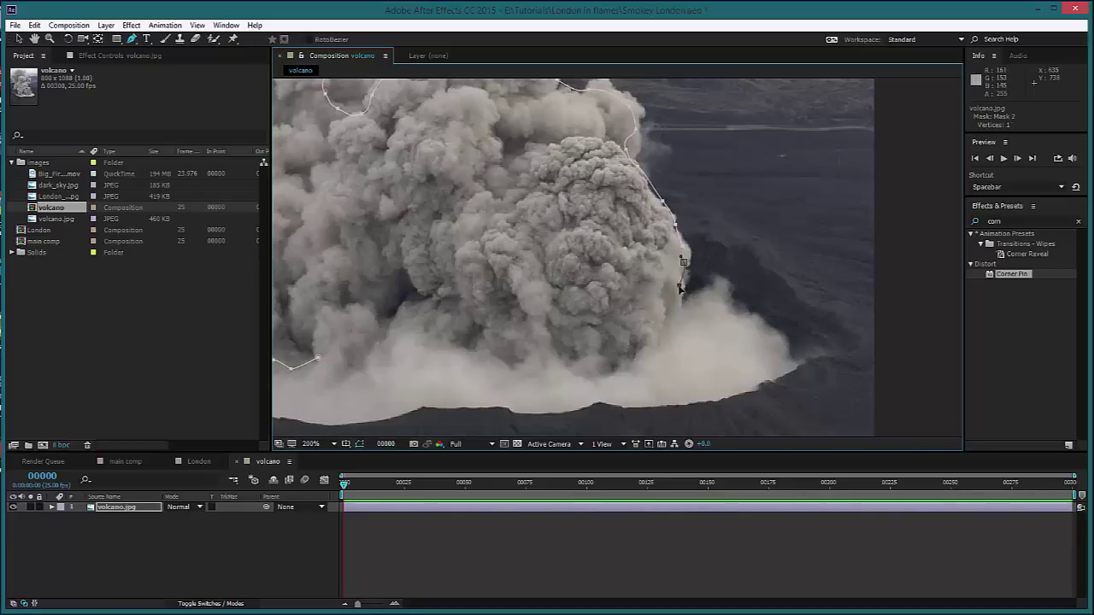
key("ctrl+z")
key("ctrl+z")
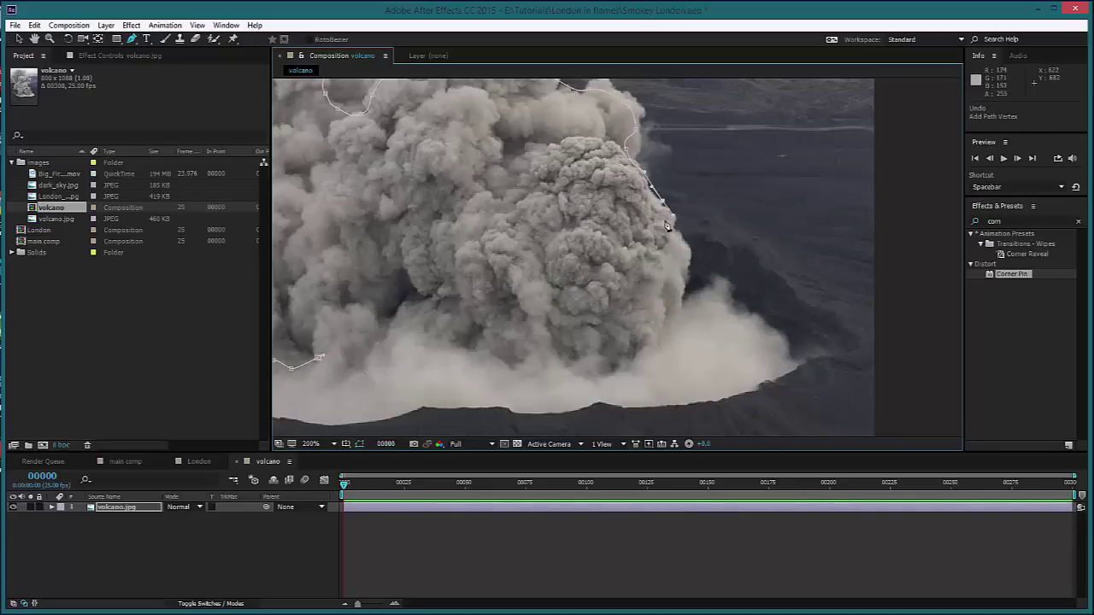
Extend the mask path down the round billow's right edge to the base of the dense smoke.
left_click(687, 253)
left_click(686, 288)
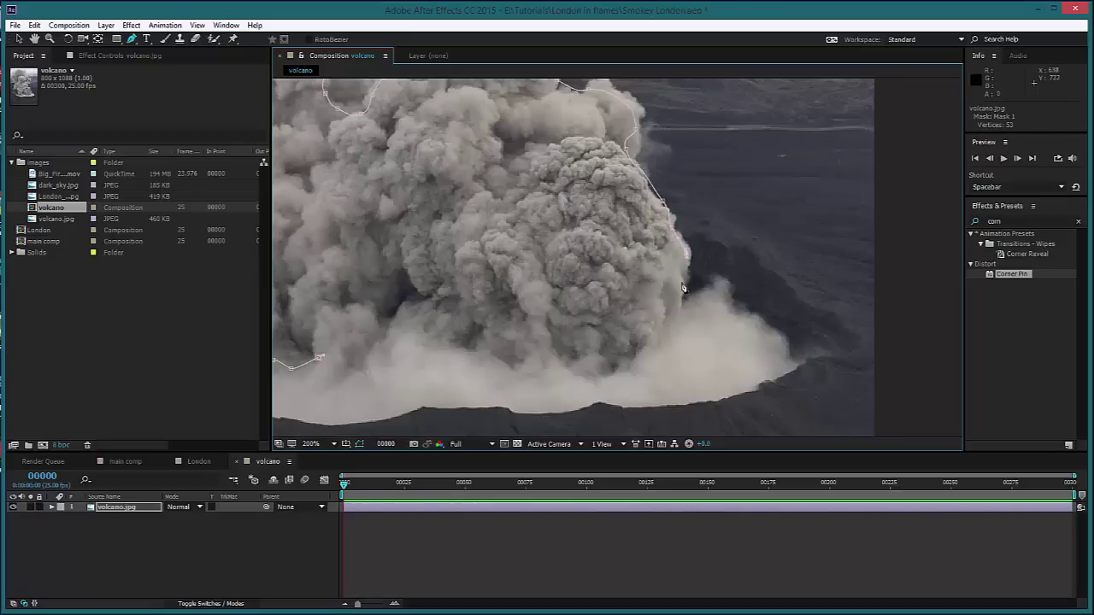
left_click(666, 313)
left_click(634, 352)
Trace the mask path leftward along the base of the dense smoke and close it at its starting point.
left_click_drag(577, 356, 721, 342)
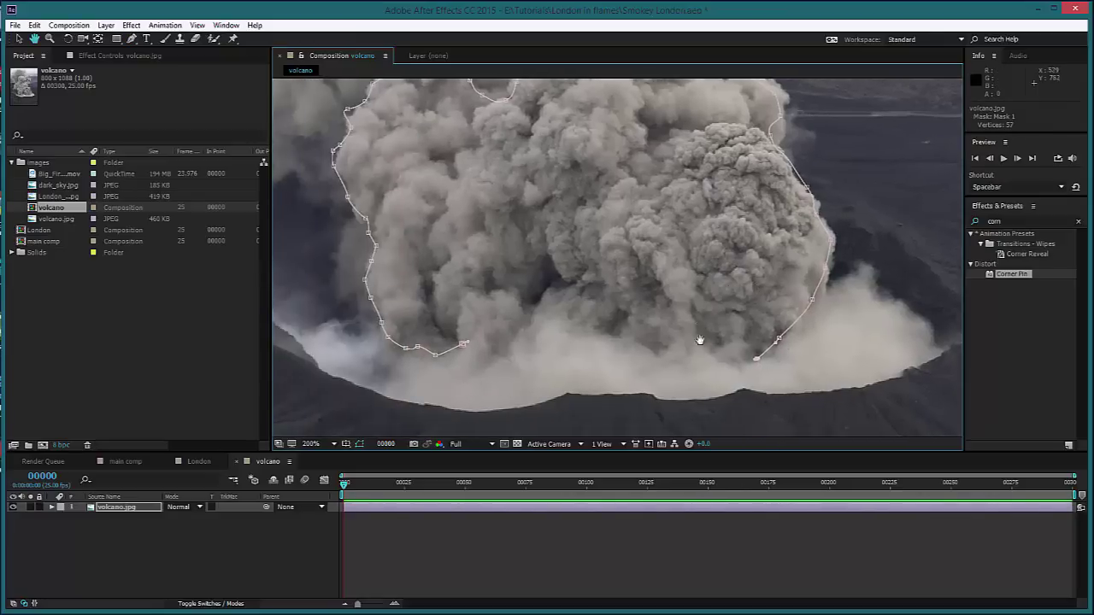
left_click(706, 362)
left_click(672, 359)
left_click(646, 339)
left_click(618, 334)
left_click(602, 341)
left_click(571, 325)
left_click(536, 333)
left_click(517, 340)
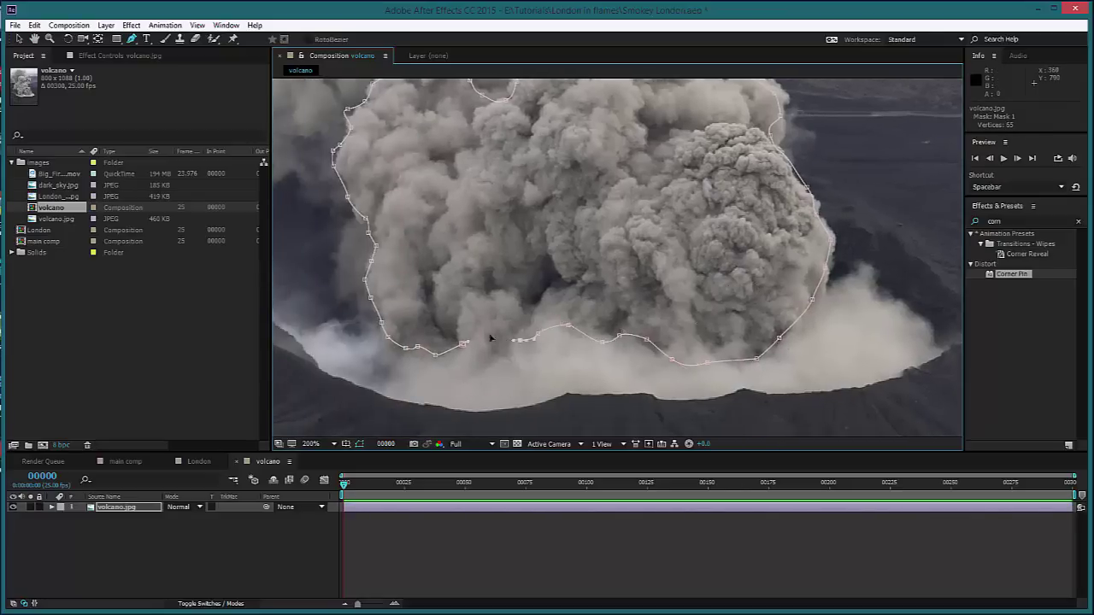
left_click(466, 348)
scroll(576, 325, "down", 1)
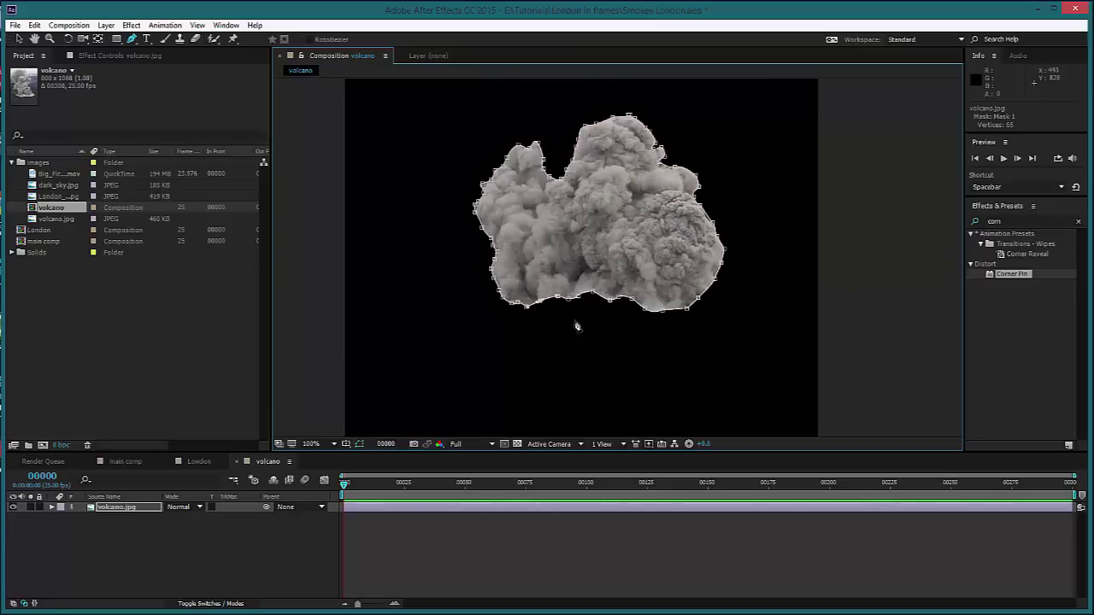
Duplicate the masked volcano.jpg layer.
left_click(117, 549)
left_click(109, 508)
key("ctrl+d")
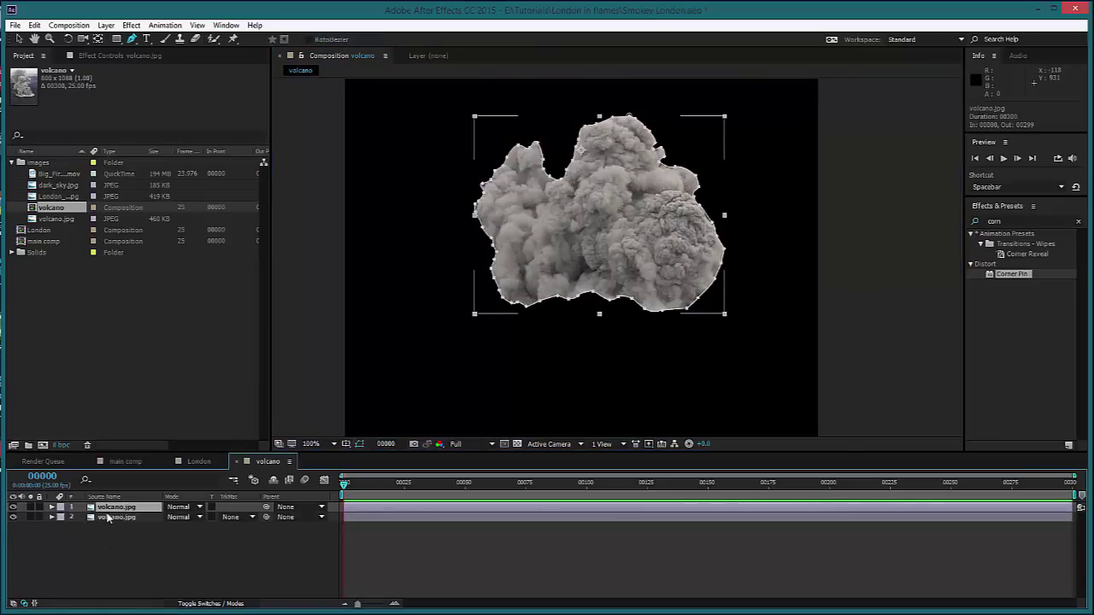
Solo the lower volcano.jpg copy and delete its mask.
left_click(117, 518)
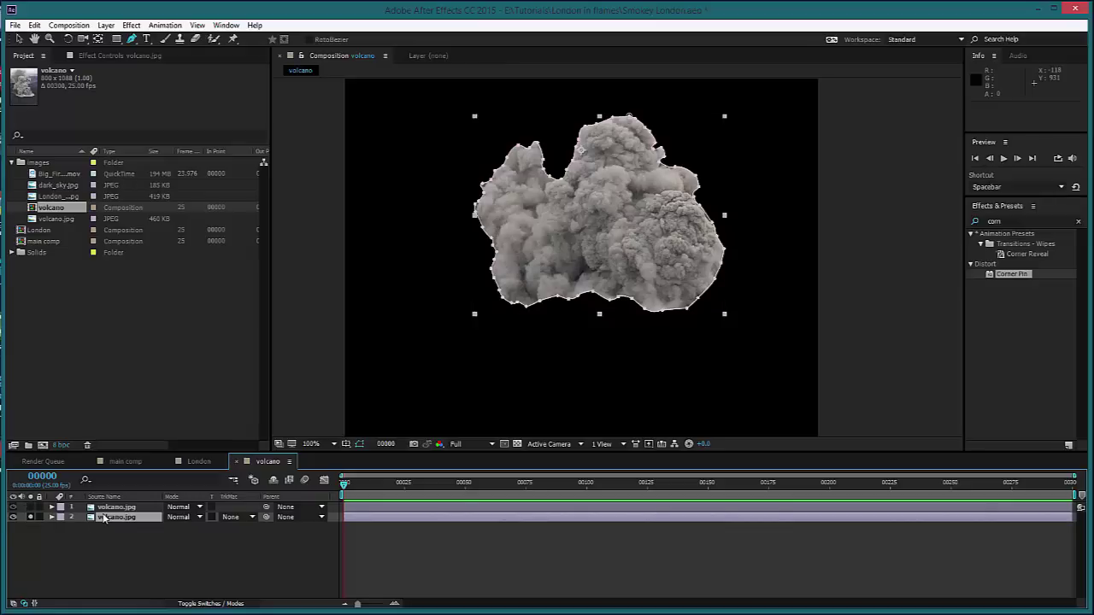
key("m")
left_click(99, 528)
key("Delete")
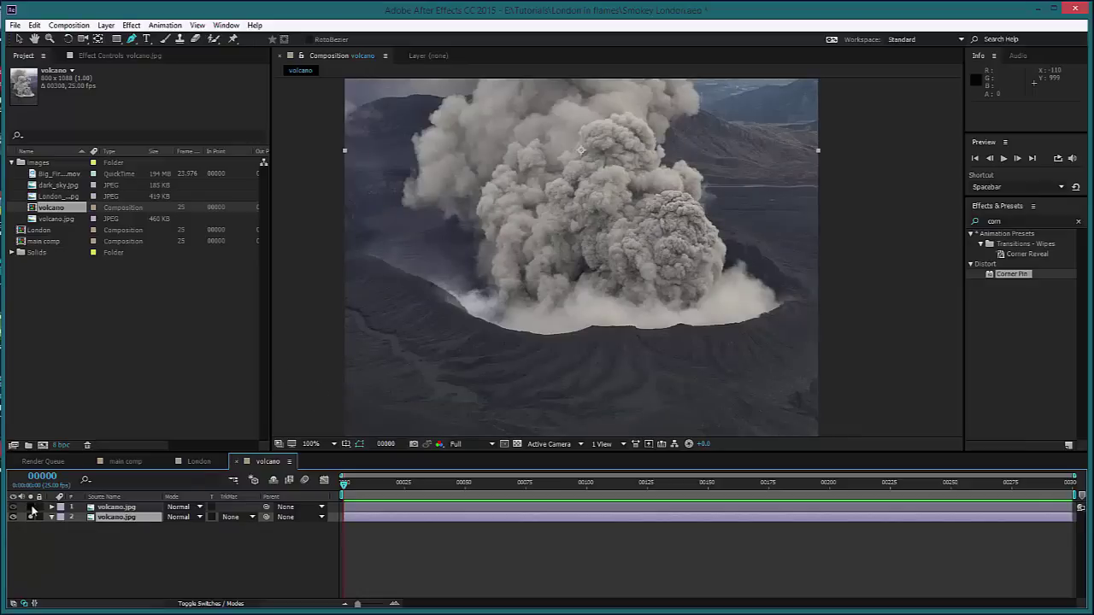
Start a Pen mask on the lower volcano.jpg layer along the underside of the paler smoke's left bulge.
left_click_drag(513, 212, 560, 309)
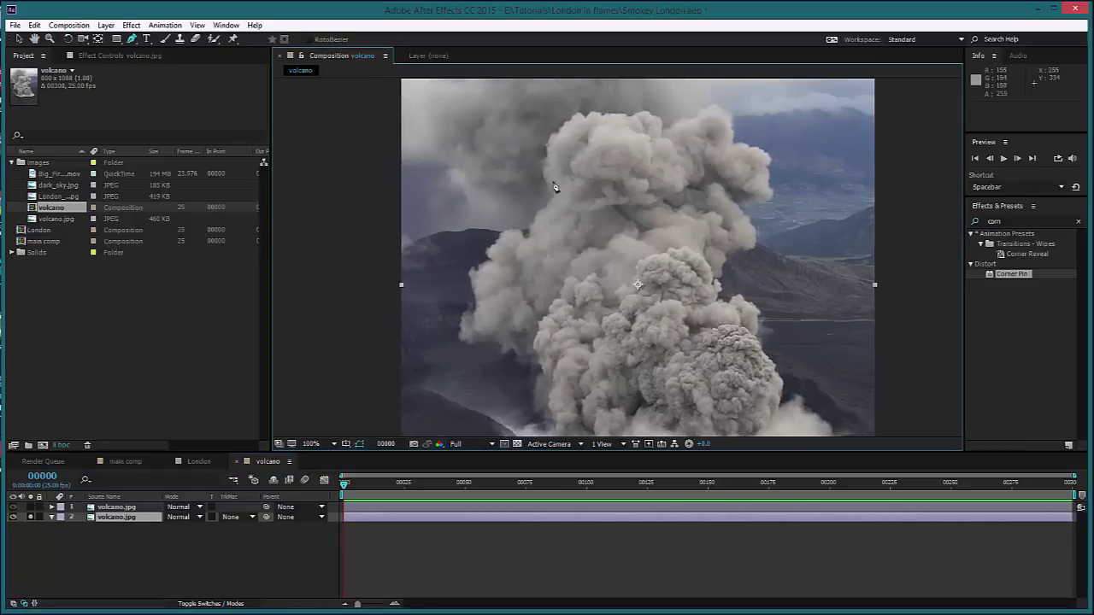
scroll(487, 270, "up", 2)
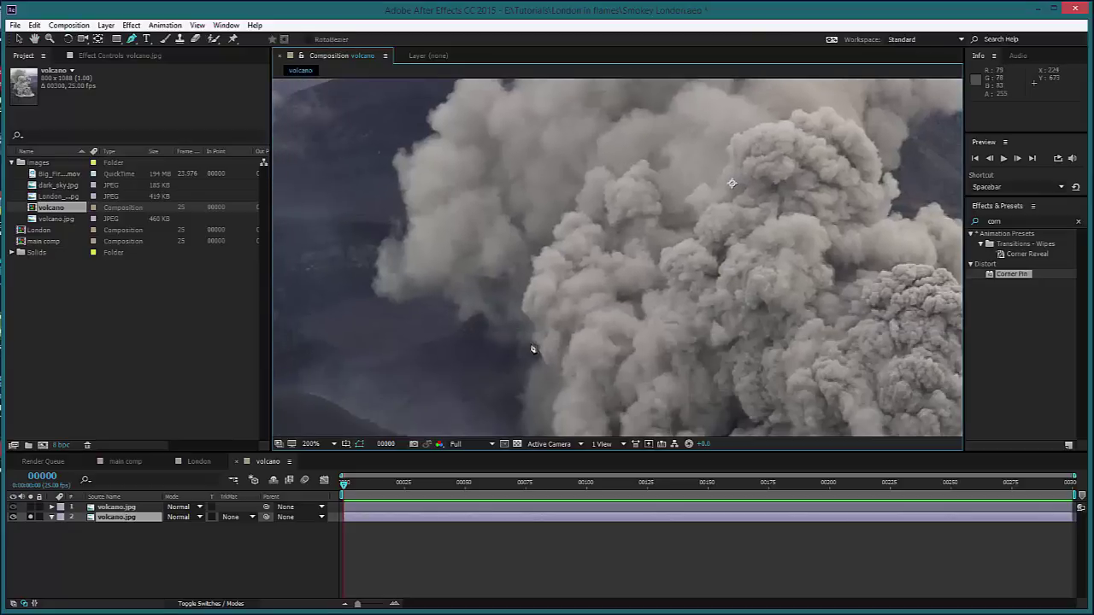
left_click(533, 344)
left_click(515, 319)
left_click(468, 290)
left_click(437, 291)
left_click(405, 293)
left_click(387, 292)
left_click(382, 268)
Continue the new mask path up the outer edge of the left bulge and over its top.
left_click_drag(391, 247, 408, 232)
left_click_drag(406, 205, 427, 274)
left_click(427, 250)
left_click(435, 231)
left_click_drag(425, 248, 431, 245)
left_click(441, 225)
left_click(461, 211)
left_click(475, 227)
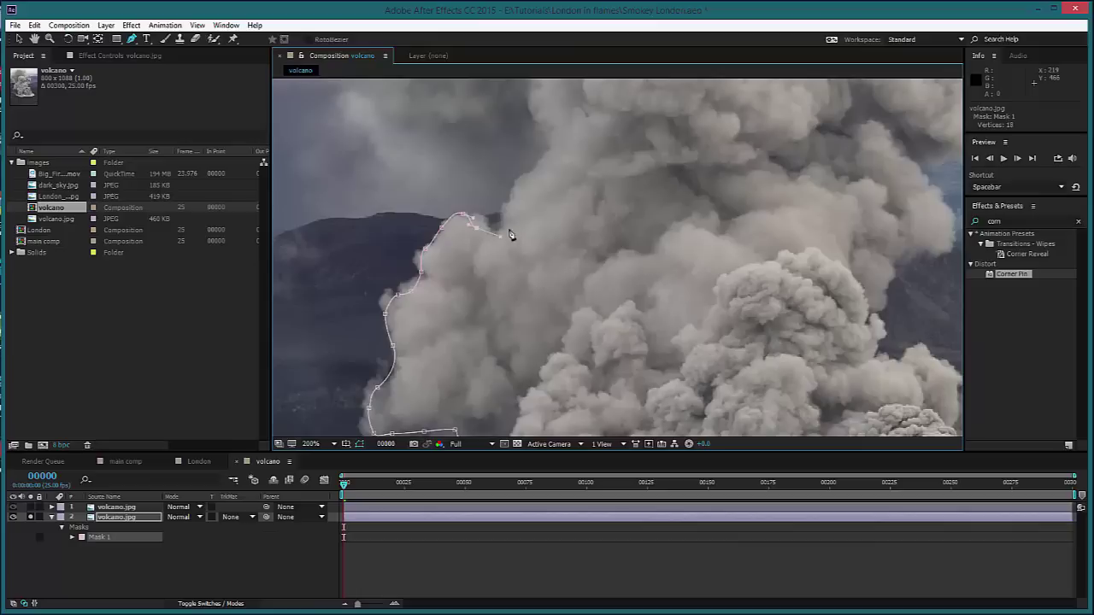
Extend the mask path through the notch above the left bulge and up the upper plume's left edge.
left_click_drag(505, 237, 445, 305)
left_click(442, 306)
left_click(446, 278)
left_click(465, 251)
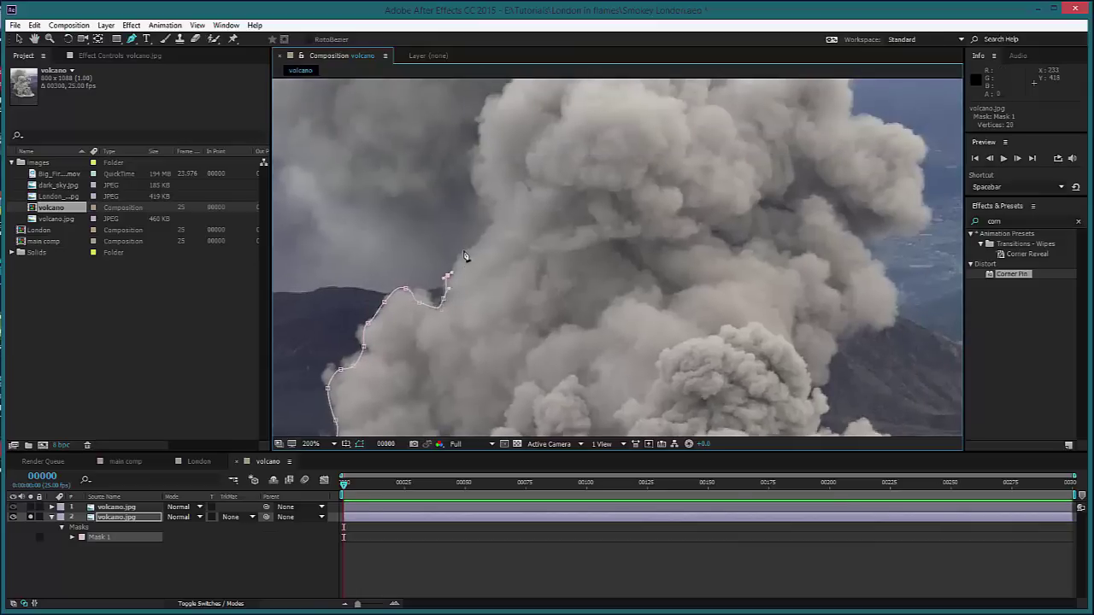
left_click(480, 242)
left_click_drag(508, 227, 471, 281)
left_click(456, 267)
left_click(446, 228)
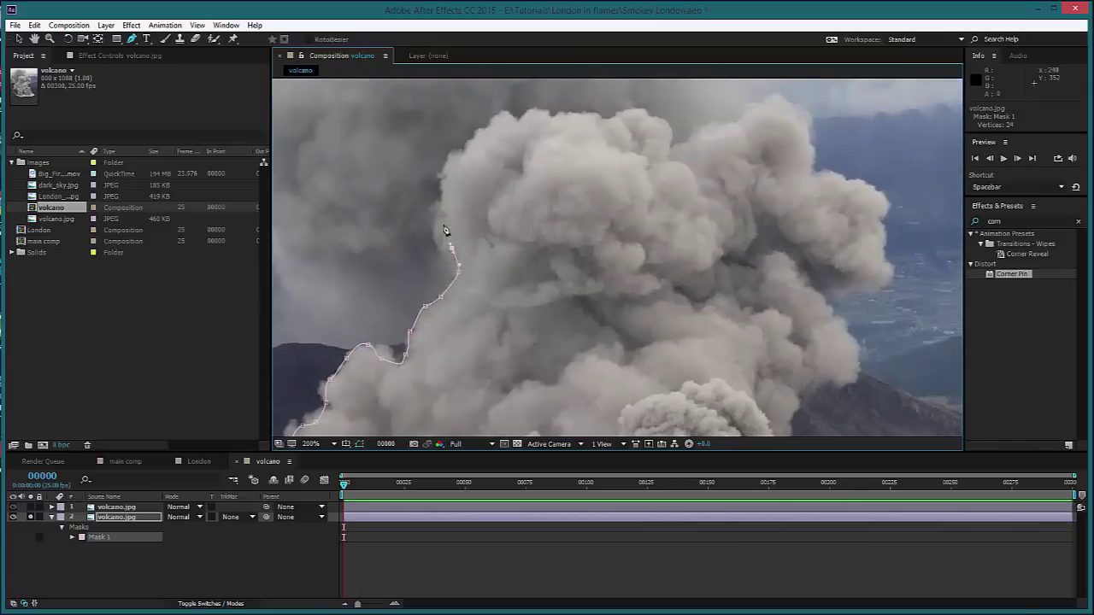
Trace the mask path up and around the upper-left shoulder of the top billow.
left_click(448, 203)
left_click_drag(450, 166, 413, 216)
left_click(420, 205)
left_click(433, 186)
left_click(459, 165)
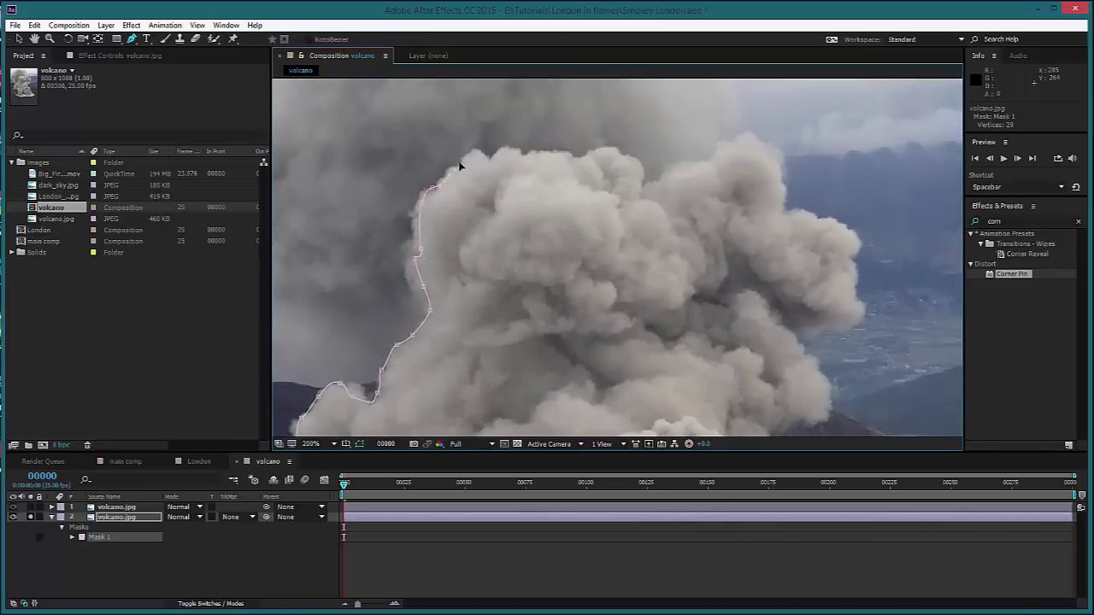
left_click(475, 154)
left_click(495, 150)
left_click(512, 149)
Continue the mask path across the top billow, through the dip, and up toward the right-hand billow.
left_click_drag(545, 159, 520, 166)
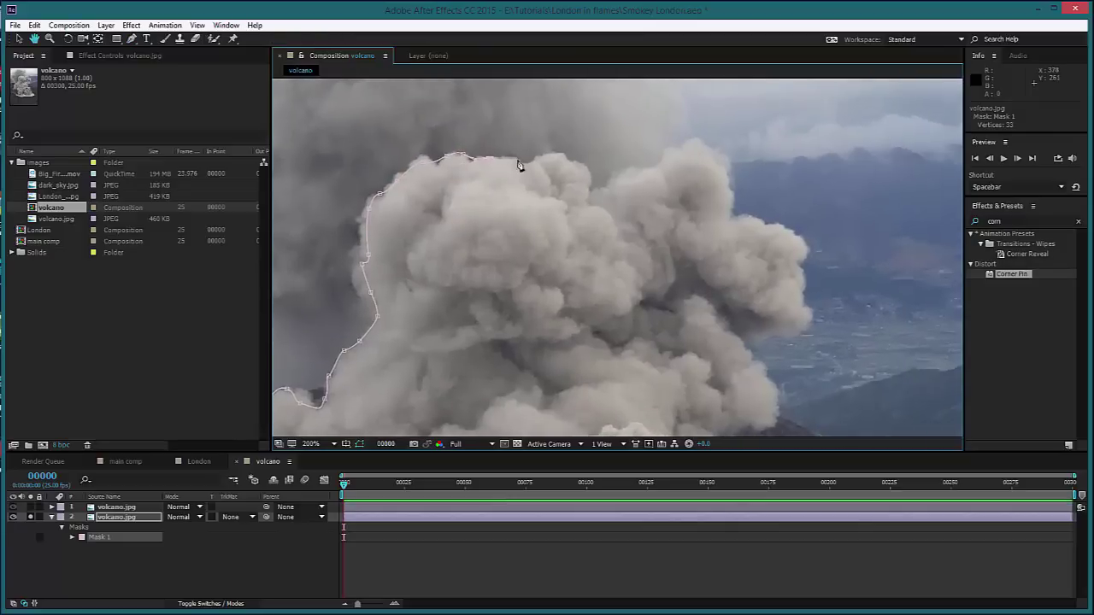
left_click(498, 157)
left_click(516, 157)
left_click(538, 157)
left_click(559, 156)
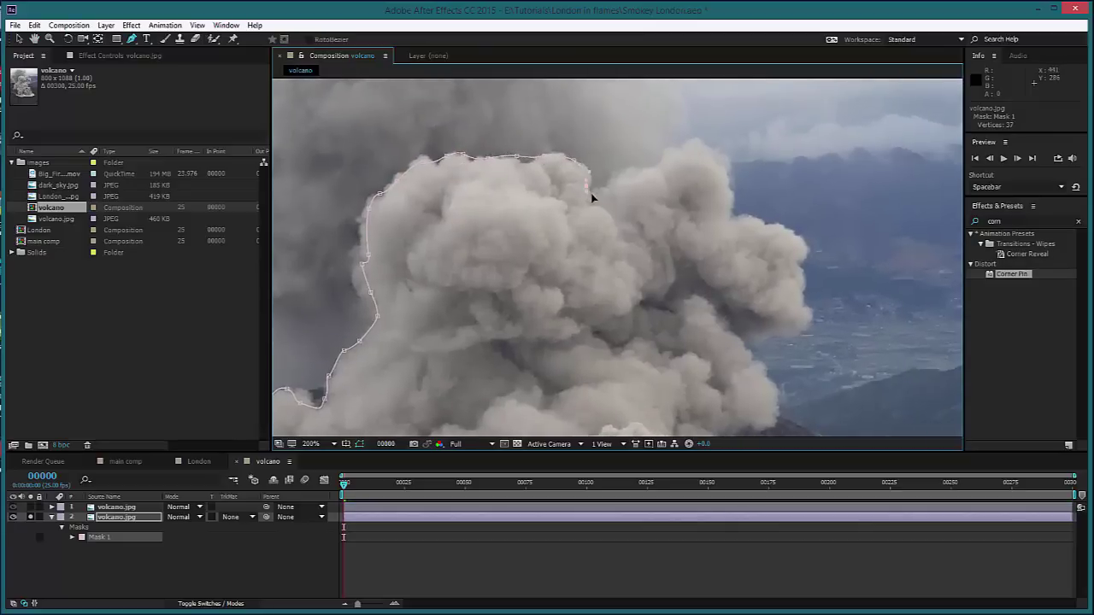
left_click_drag(635, 184, 576, 214)
left_click(594, 200)
left_click(621, 192)
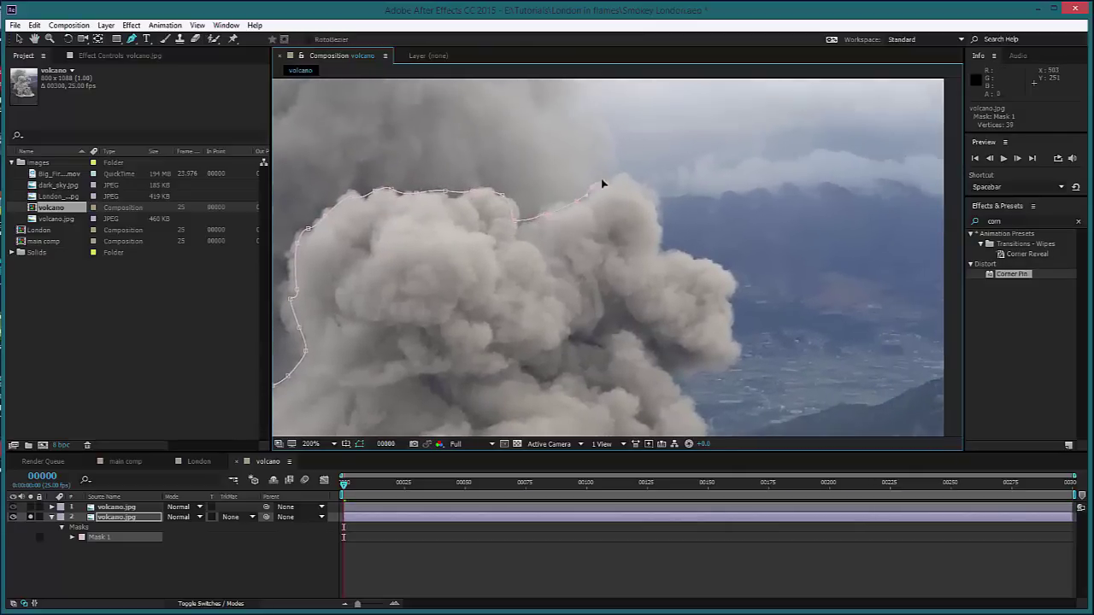
Trace the mask path over the right-hand billow's peak and down its outer side.
left_click_drag(635, 197, 593, 168)
left_click(591, 160)
left_click(618, 183)
left_click(623, 208)
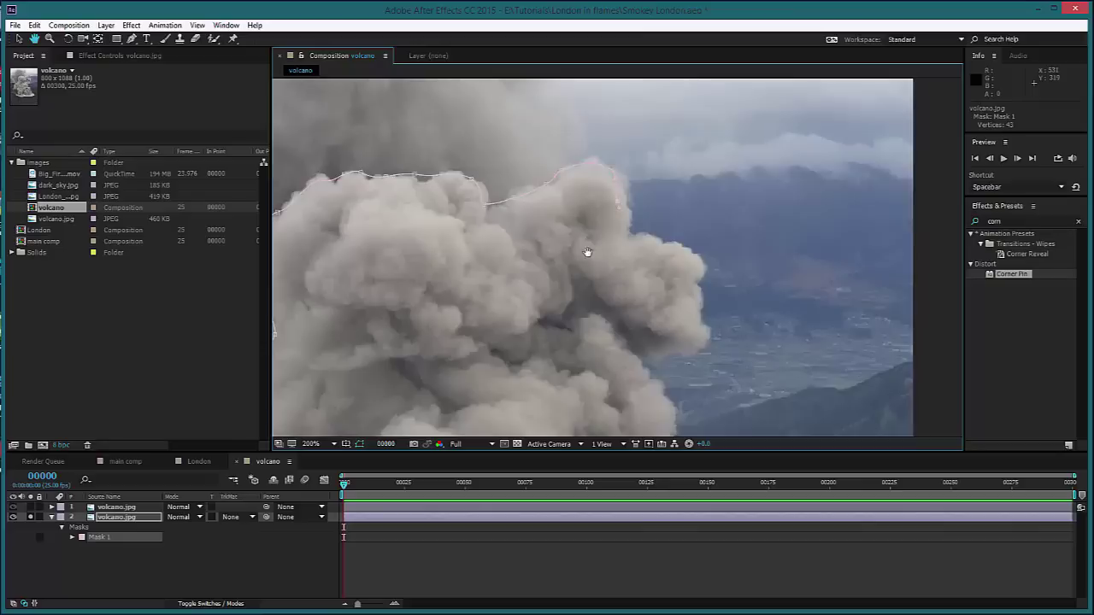
left_click_drag(587, 252, 556, 240)
left_click(598, 213)
left_click(600, 224)
Extend the mask path around the plume's protruding right lobe and back along its underside.
left_click_drag(674, 256, 598, 151)
left_click(602, 193)
left_click(605, 227)
left_click(592, 238)
left_click(568, 239)
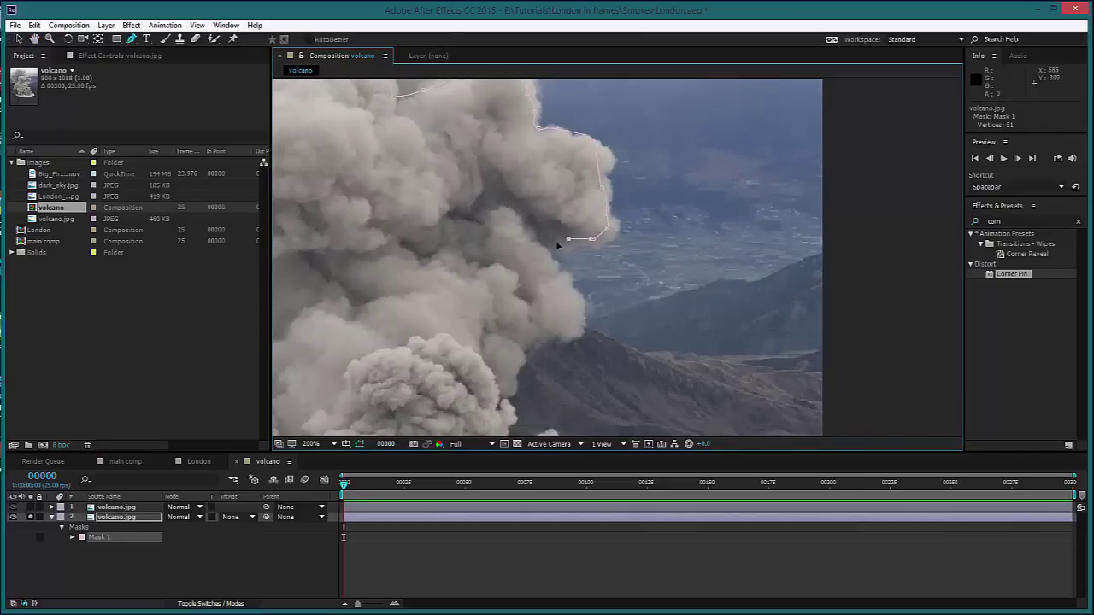
Continue the mask path down the plume's lower right edge to where it meets the dense smoke.
left_click_drag(552, 266, 489, 128)
left_click(487, 123)
left_click(502, 141)
left_click(510, 163)
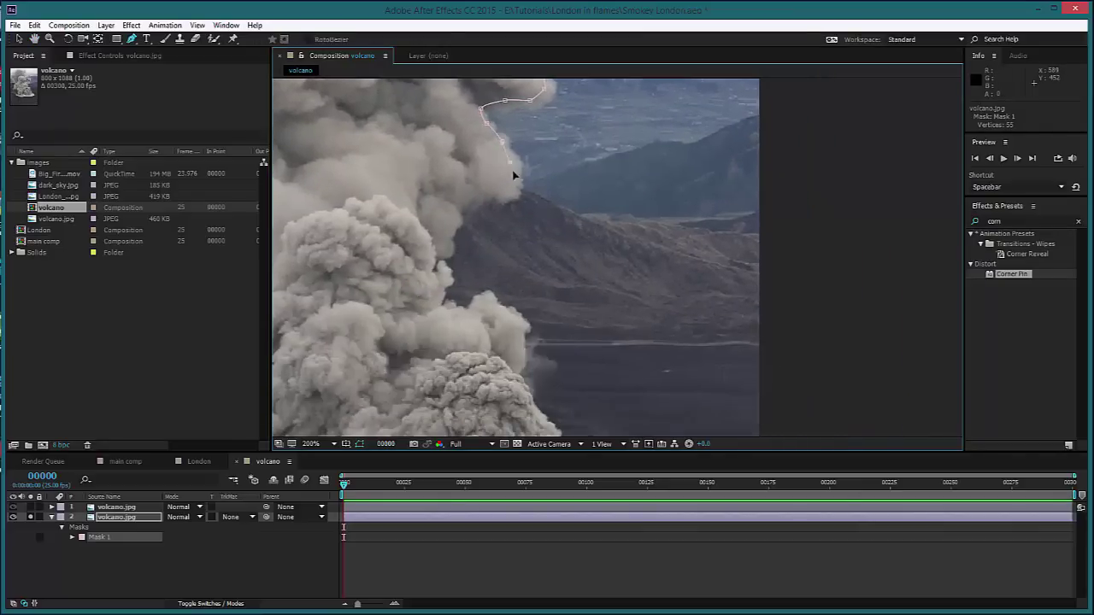
left_click(514, 189)
left_click_drag(494, 198, 487, 197)
left_click(456, 197)
left_click(446, 233)
left_click(442, 257)
Trace the mask path leftward over the top of the dense smoke's central peak.
left_click_drag(591, 257, 897, 257)
left_click(733, 230)
left_click(718, 216)
left_click(650, 205)
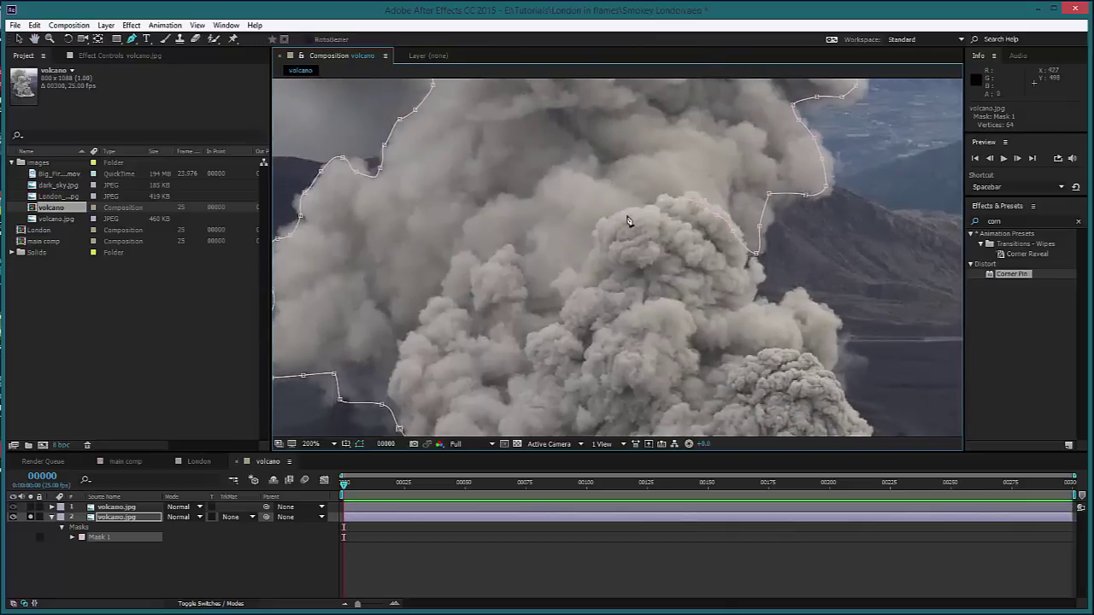
left_click(609, 232)
left_click(609, 245)
Extend the mask path down the central peak's left side and through the dip beside the left peak.
left_click_drag(608, 245, 640, 184)
left_click(621, 218)
left_click(598, 254)
left_click(580, 255)
left_click(570, 253)
left_click(561, 248)
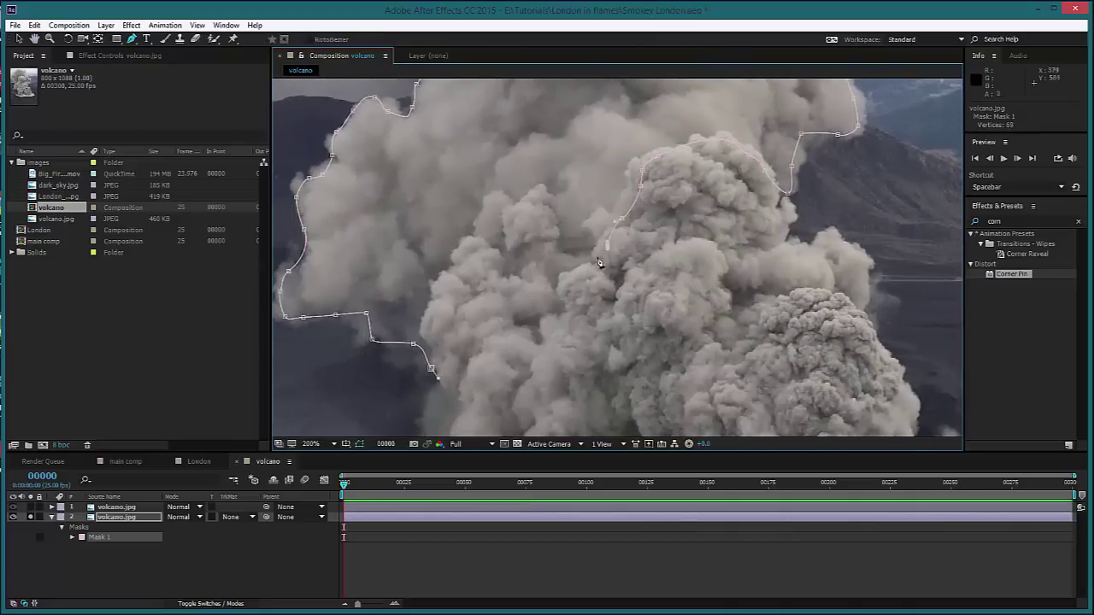
Continue the mask path over the left peak and down the dense smoke's left edge, closing it at its start.
left_click(553, 230)
left_click(543, 210)
left_click(528, 205)
left_click(509, 208)
left_click(495, 224)
left_click(474, 255)
left_click(459, 274)
left_click(443, 294)
left_click(443, 322)
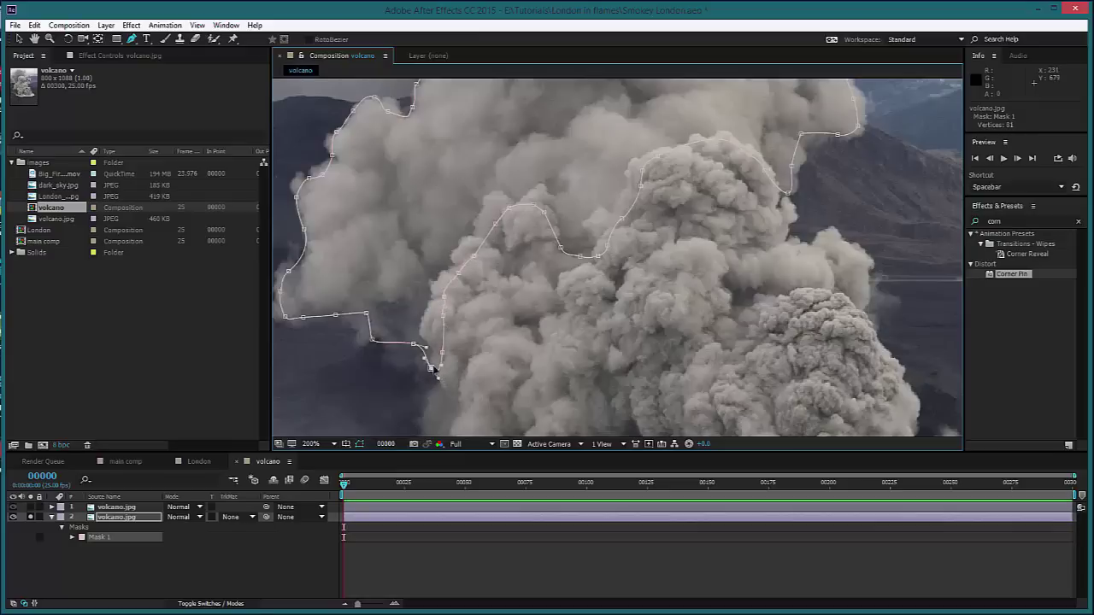
left_click(432, 369)
key("comma")
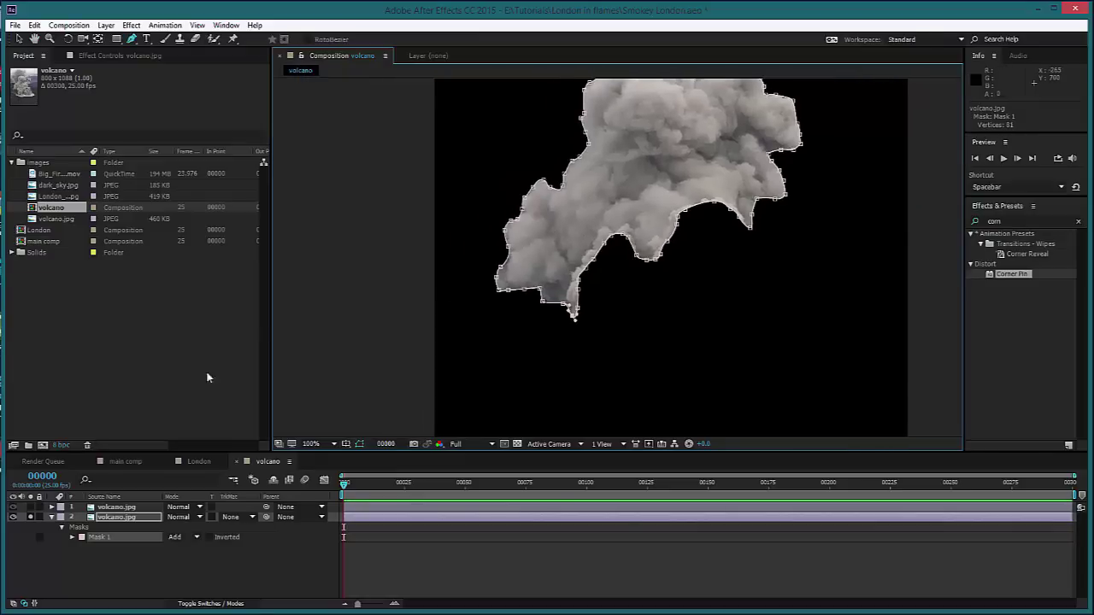
Turn off solo on the lower volcano.jpg layer and toggle the layers' visibility to compare the two smoke cutouts.
left_click(13, 507)
left_click(12, 507)
left_click(13, 507)
left_click(13, 517)
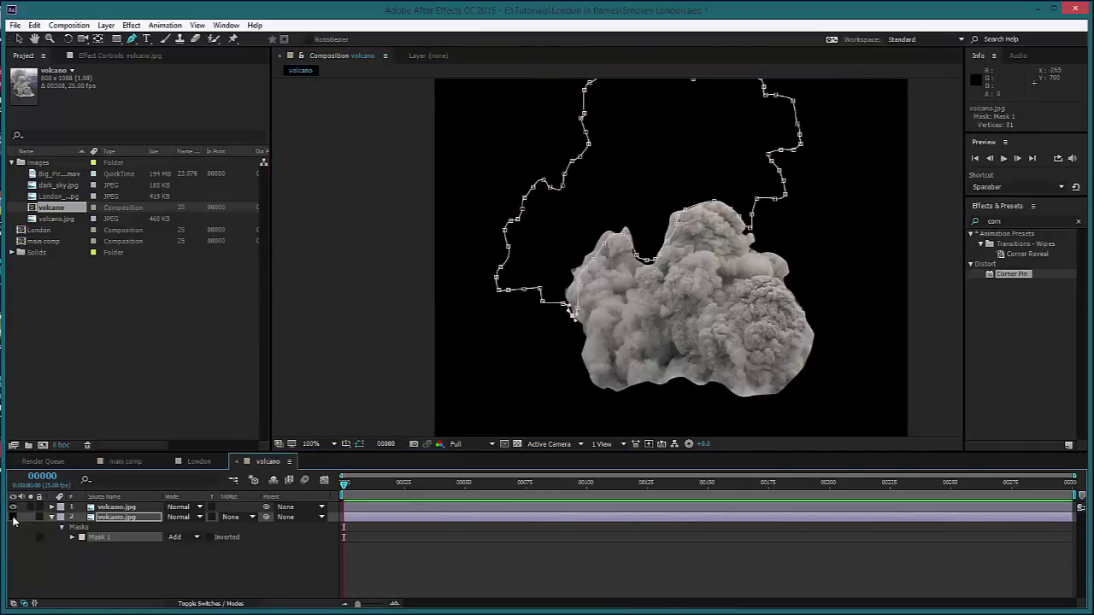
left_click(12, 517)
Duplicate the volcano.jpg layer holding the upper plume mask.
left_click(106, 550)
left_click(114, 517)
key("ctrl+d")
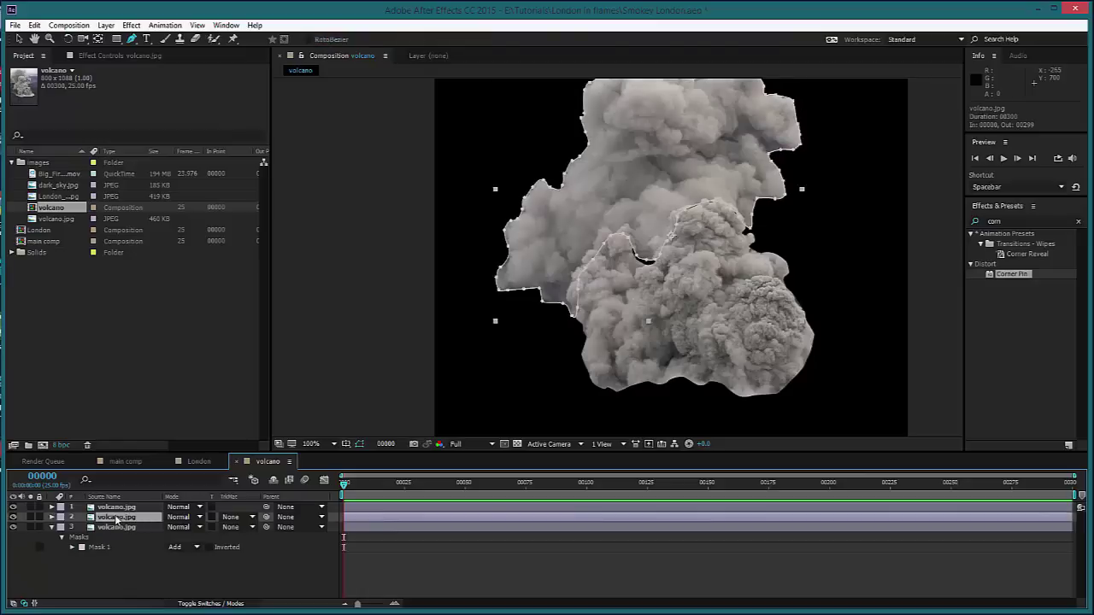
Place the duplicated volcano.jpg layer at the bottom of the layer stack and delete its Mask 1.
left_click_drag(111, 519, 74, 570)
key("m")
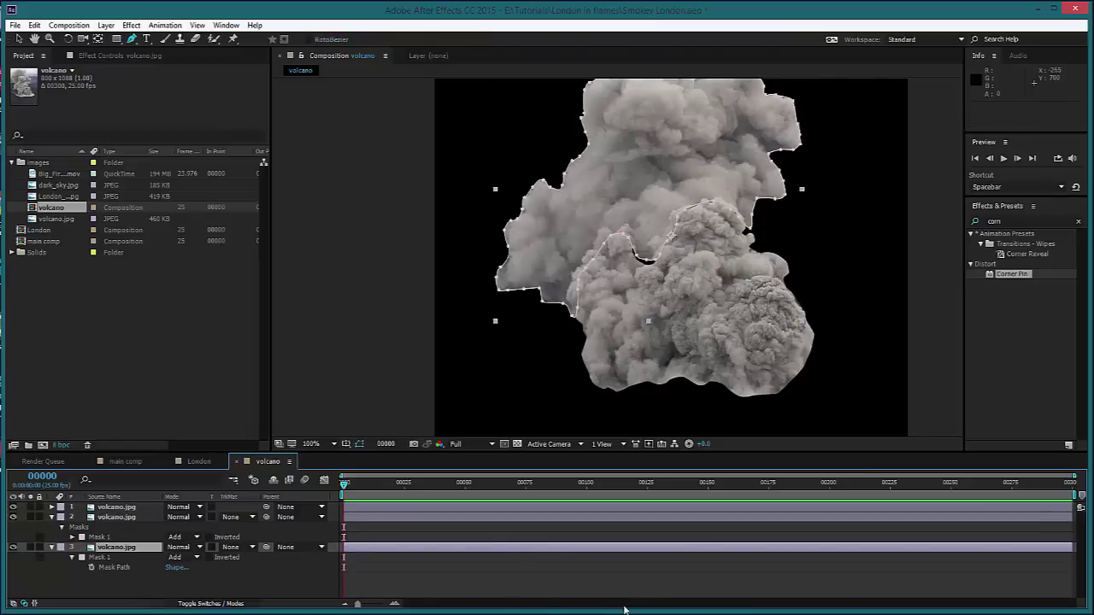
left_click(99, 557)
key("Delete")
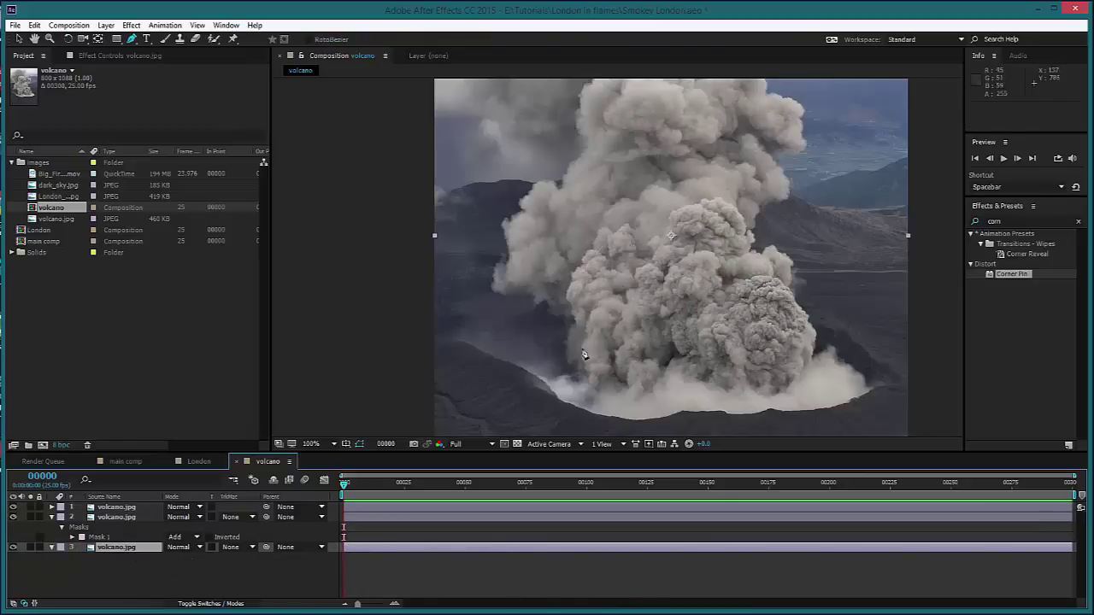
Start a Pen mask on the bottommost volcano.jpg layer along the faint rear smoke's lower-left edge, beginning beside the dense plume.
left_click_drag(640, 278, 646, 440)
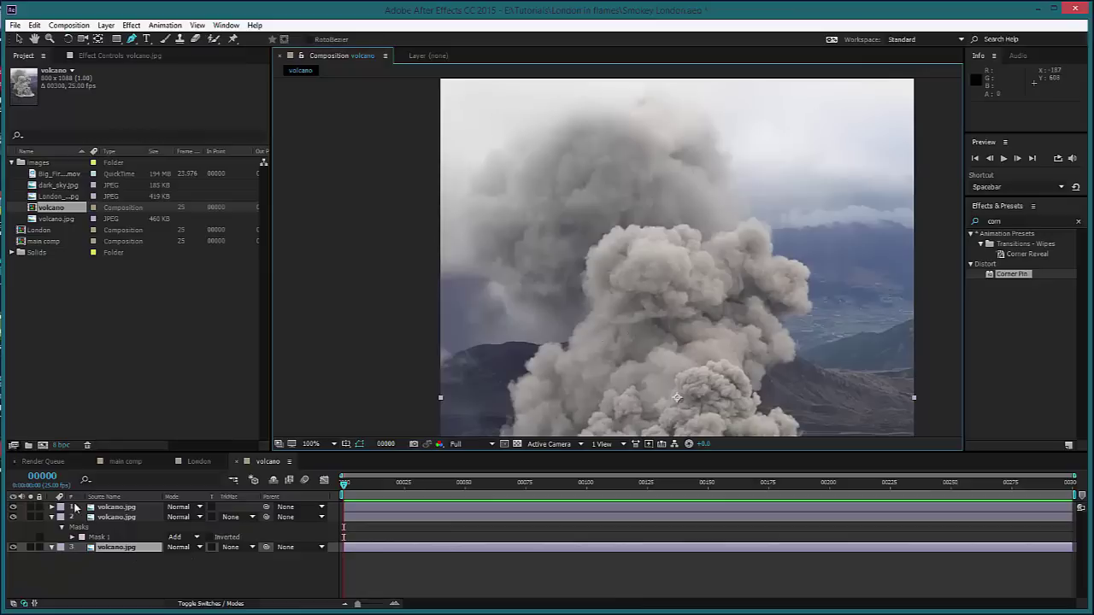
left_click(133, 39)
scroll(589, 312, "up", 1)
left_click_drag(584, 317, 698, 287)
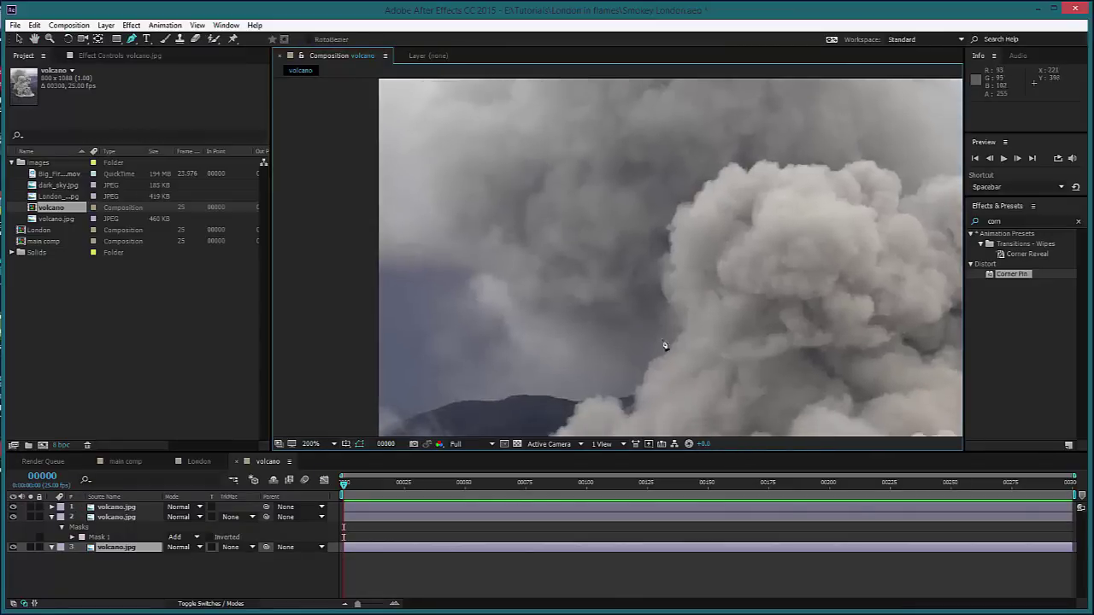
left_click_drag(664, 348, 641, 325)
left_click_drag(602, 318, 596, 320)
left_click(489, 263)
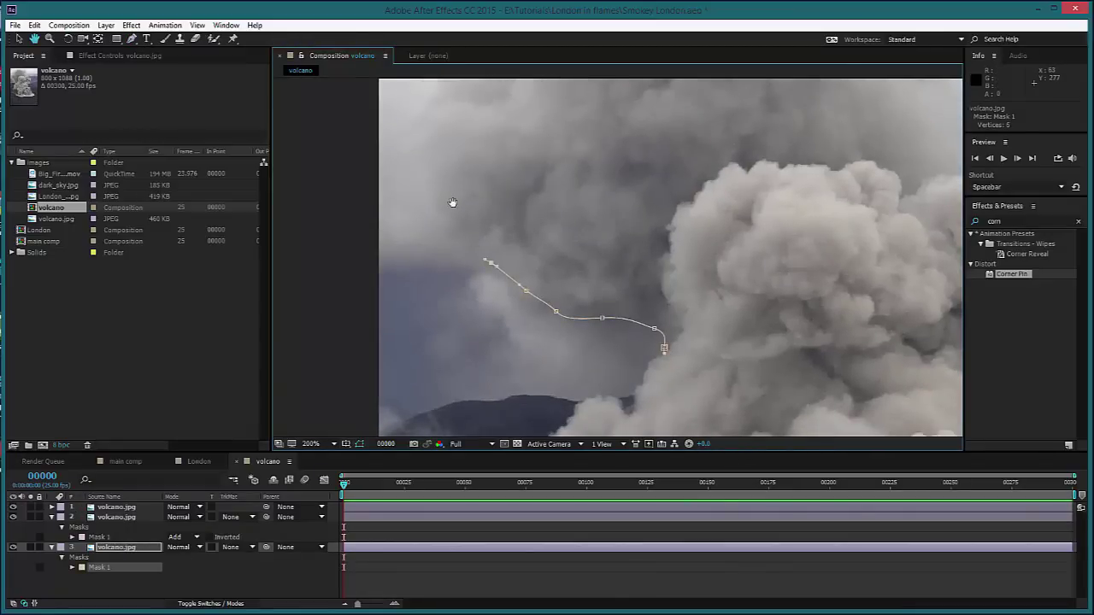
Continue the mask path up the rear smoke's left side and onto its upper-left shoulder.
left_click_drag(452, 202, 472, 400)
left_click(463, 336)
left_click(431, 297)
left_click(437, 234)
left_click(419, 290)
left_click(453, 253)
left_click_drag(485, 215, 490, 212)
left_click(536, 196)
left_click(565, 183)
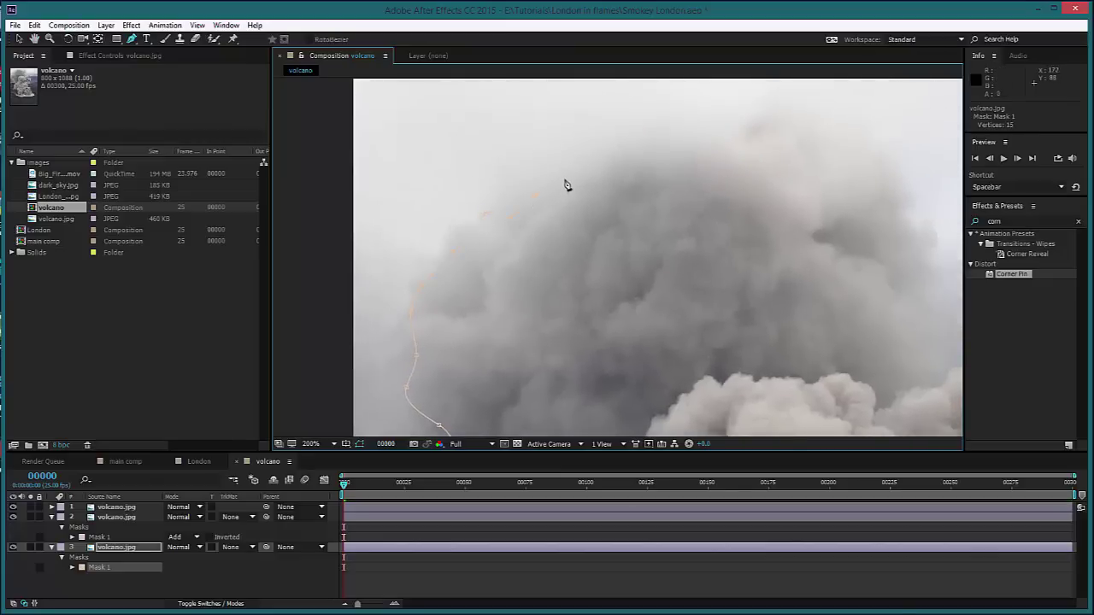
Extend the mask path over the rear smoke's crown and down its upper-right edge.
left_click_drag(633, 221, 545, 242)
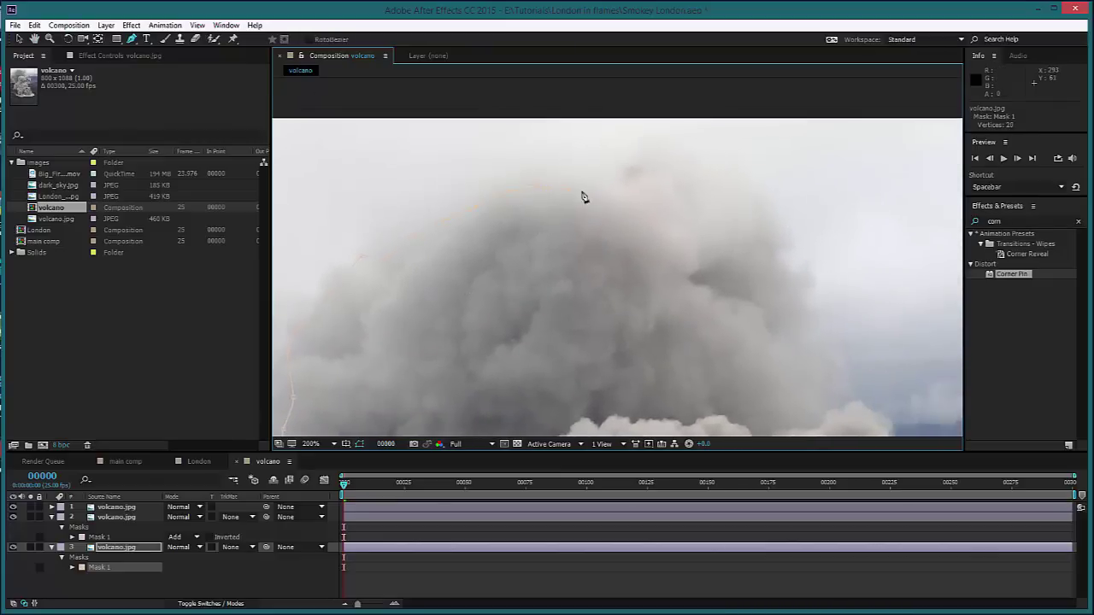
left_click_drag(638, 253, 598, 237)
left_click(611, 182)
left_click(632, 180)
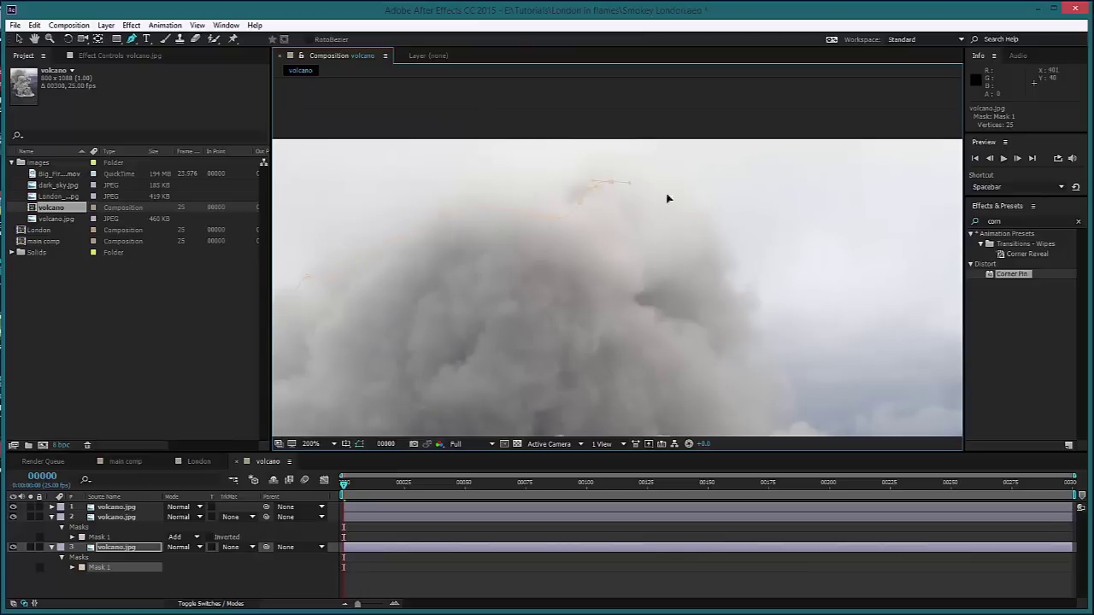
left_click(667, 195)
left_click(703, 211)
left_click(719, 245)
left_click(735, 271)
left_click(744, 294)
Bring the mask path down the rear smoke's right edge and into the dip between the dense plume's two peaks.
left_click_drag(771, 348, 653, 207)
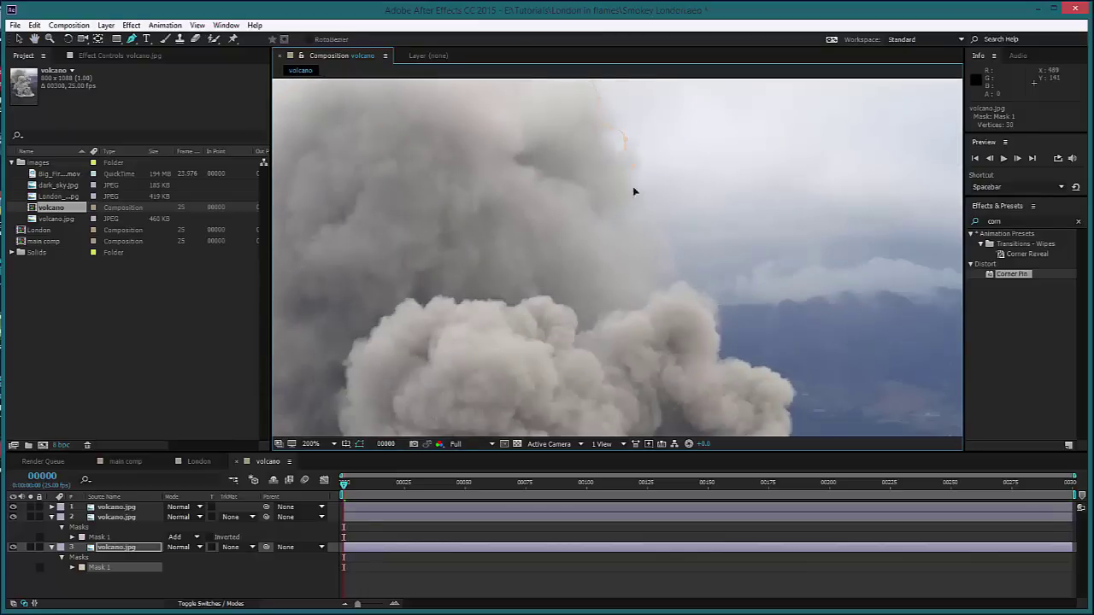
scroll(720, 176, "down", 5)
left_click(709, 137)
left_click(708, 194)
left_click(681, 223)
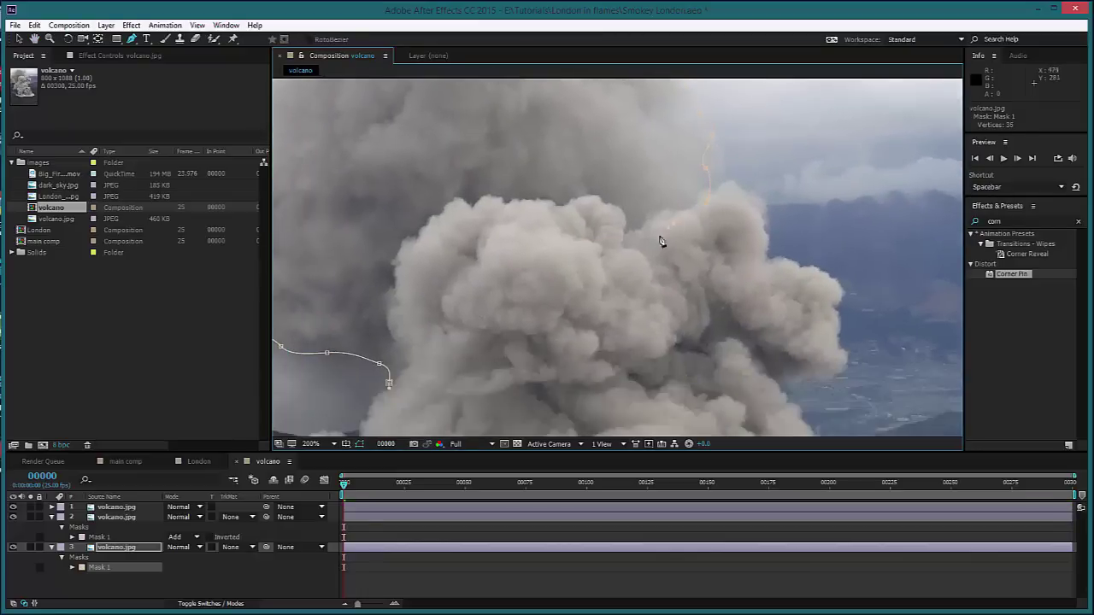
left_click(658, 235)
left_click(631, 246)
Trace the mask path just inside the dense plume's top and left edge, closing it at its start.
left_click_drag(506, 236, 581, 188)
left_click(606, 171)
left_click(568, 167)
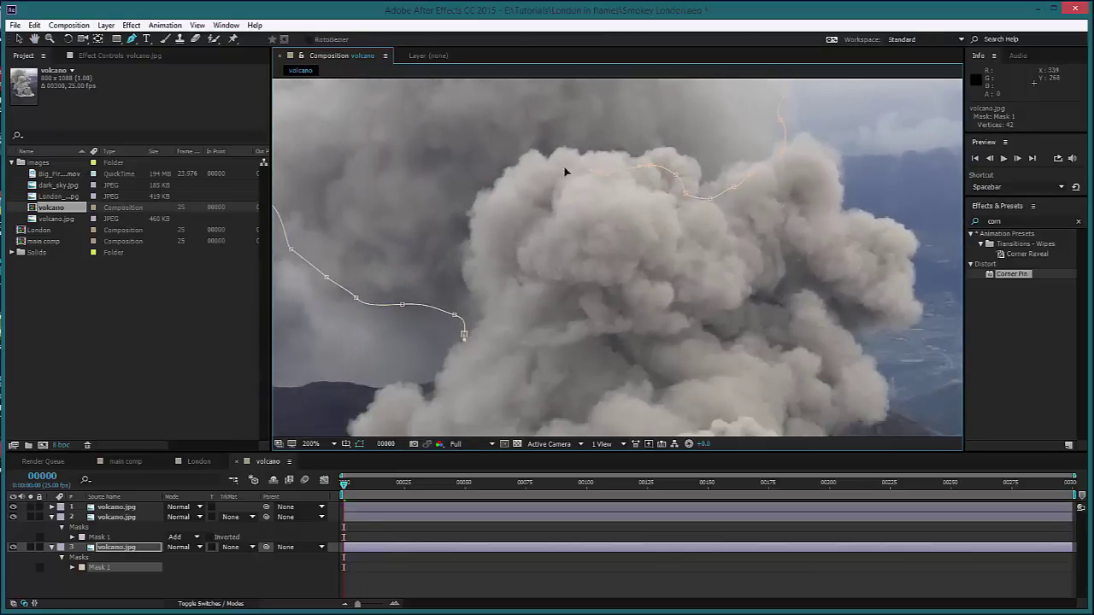
left_click(539, 171)
left_click(483, 253)
left_click(464, 335)
key("comma")
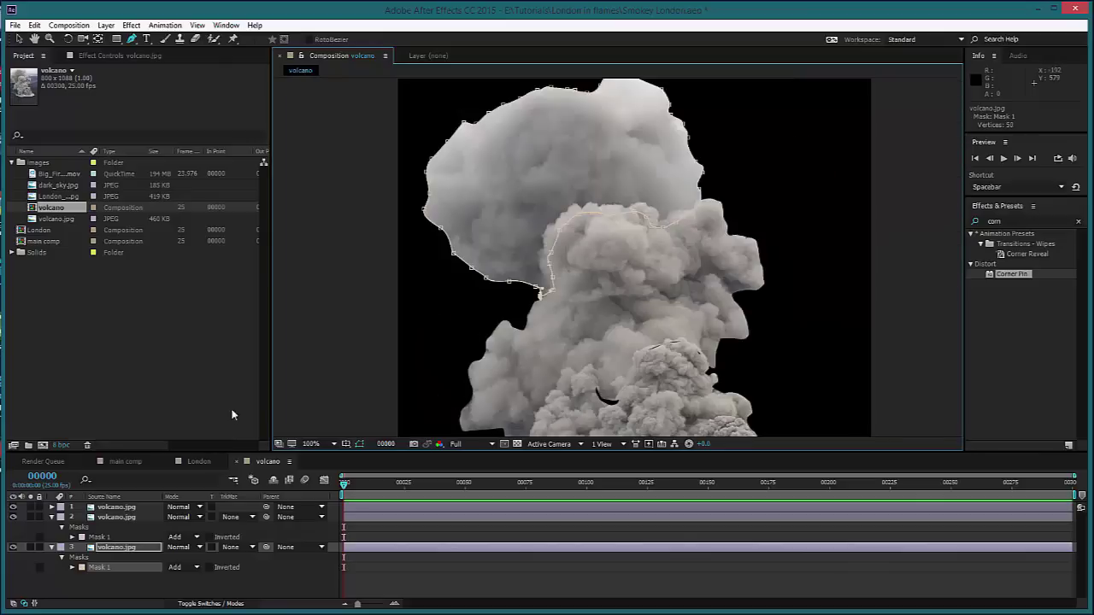
Collapse the volcano.jpg layers' mask properties and solo the layers one at a time to check each smoke cutout.
left_click(46, 595)
left_click(52, 516)
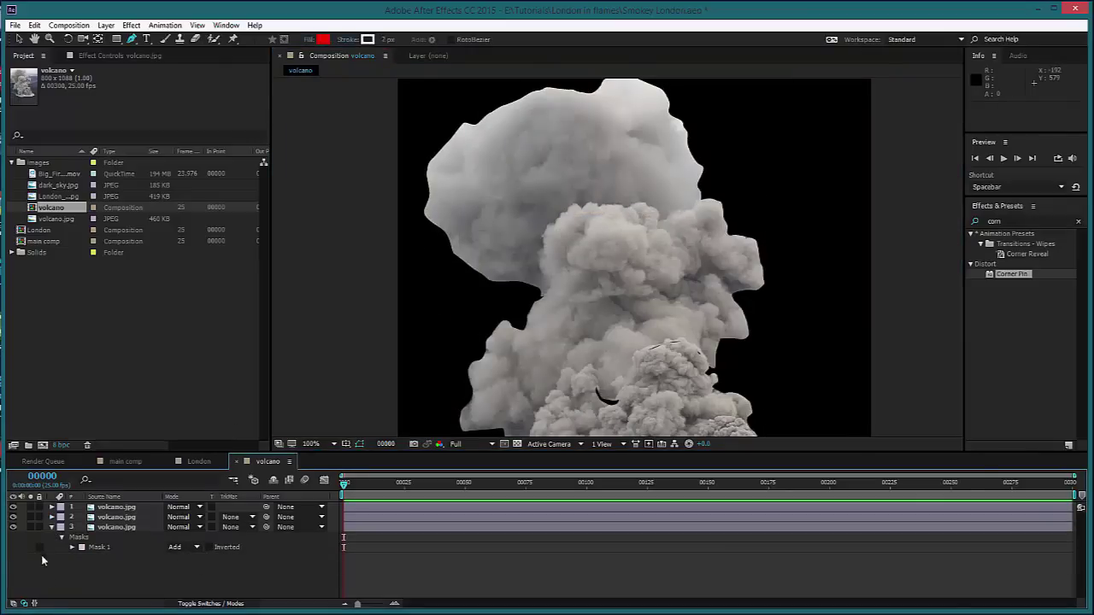
left_click(31, 526)
left_click(32, 526)
left_click(31, 507)
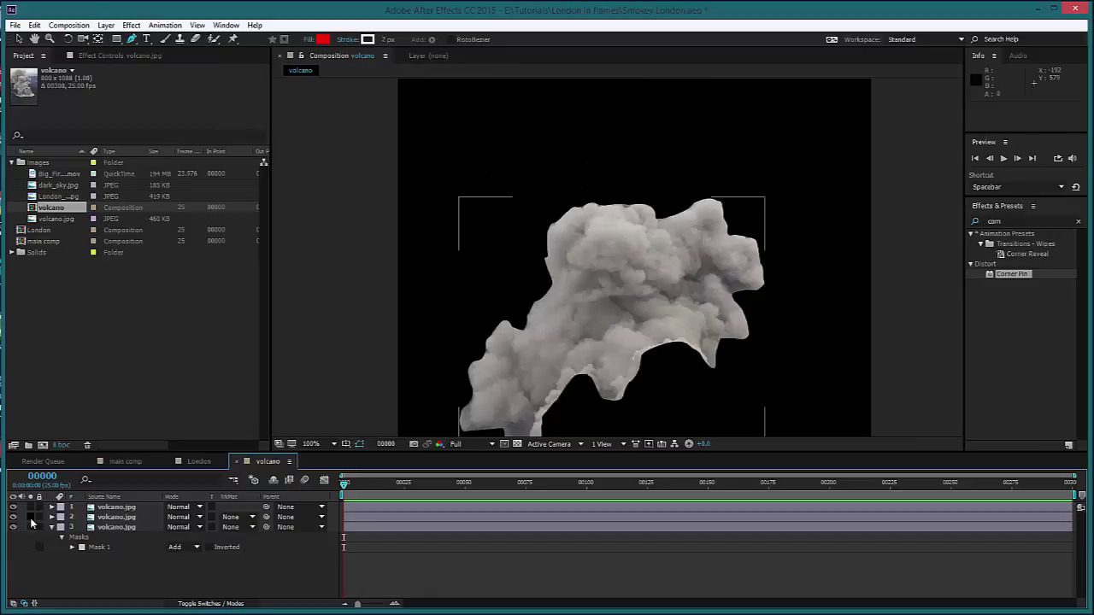
left_click(31, 507)
left_click(31, 507)
left_click(31, 508)
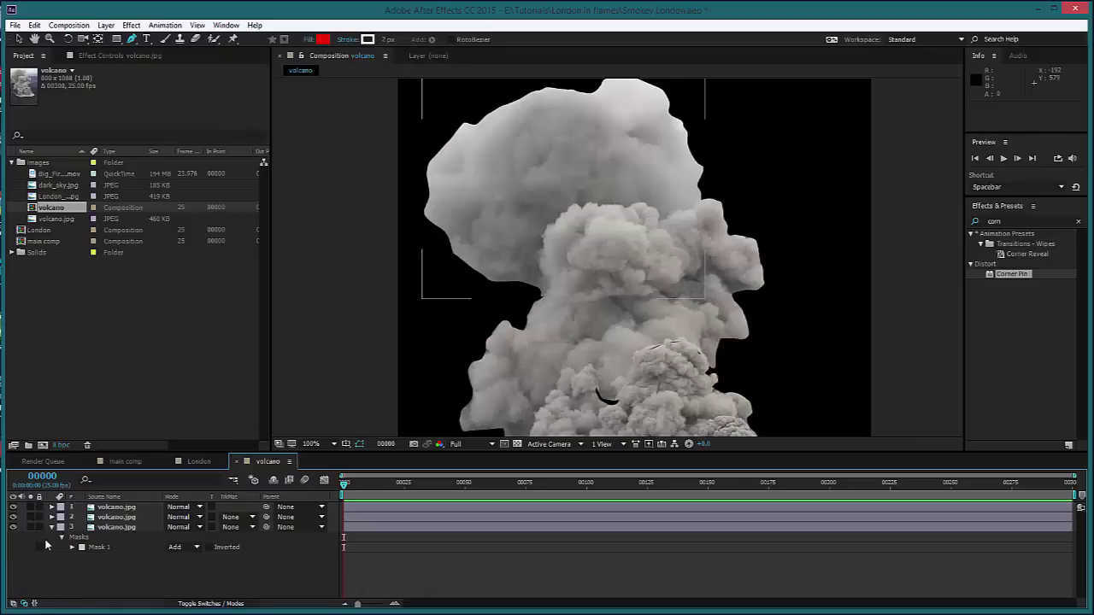
left_click(52, 527)
Rename the three volcano.jpg layers, from first to third in the stack, as bottom, middle and top.
left_click(124, 508)
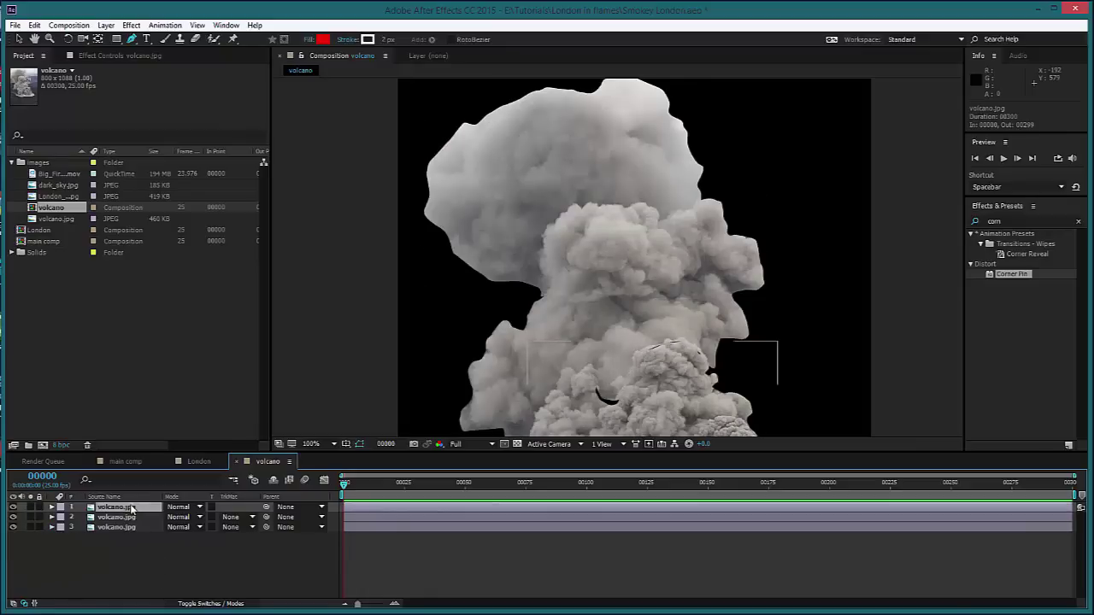
key("Return")
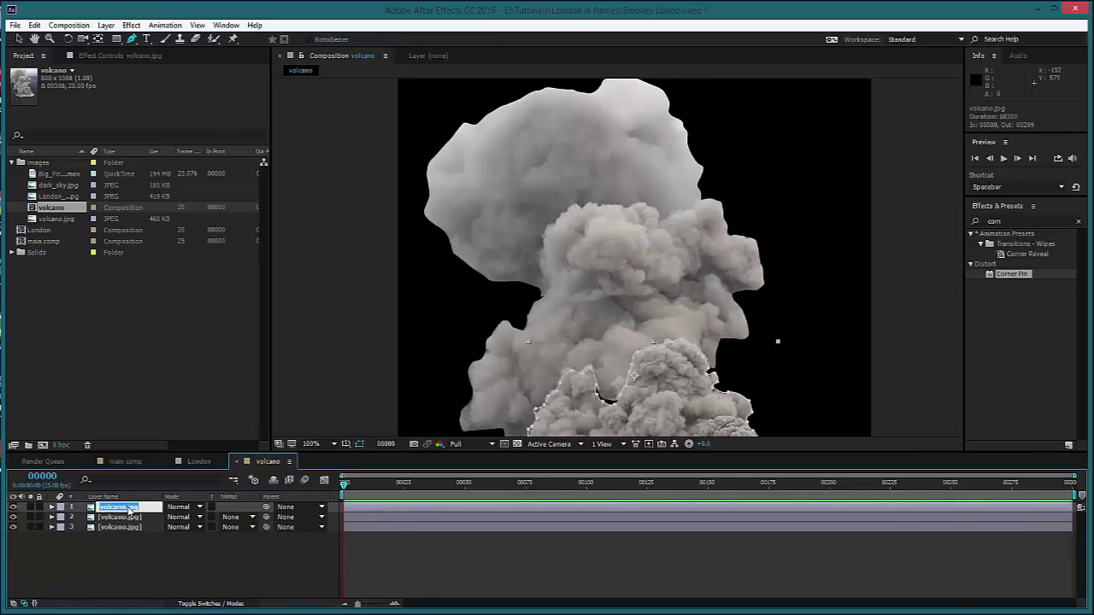
key("Return")
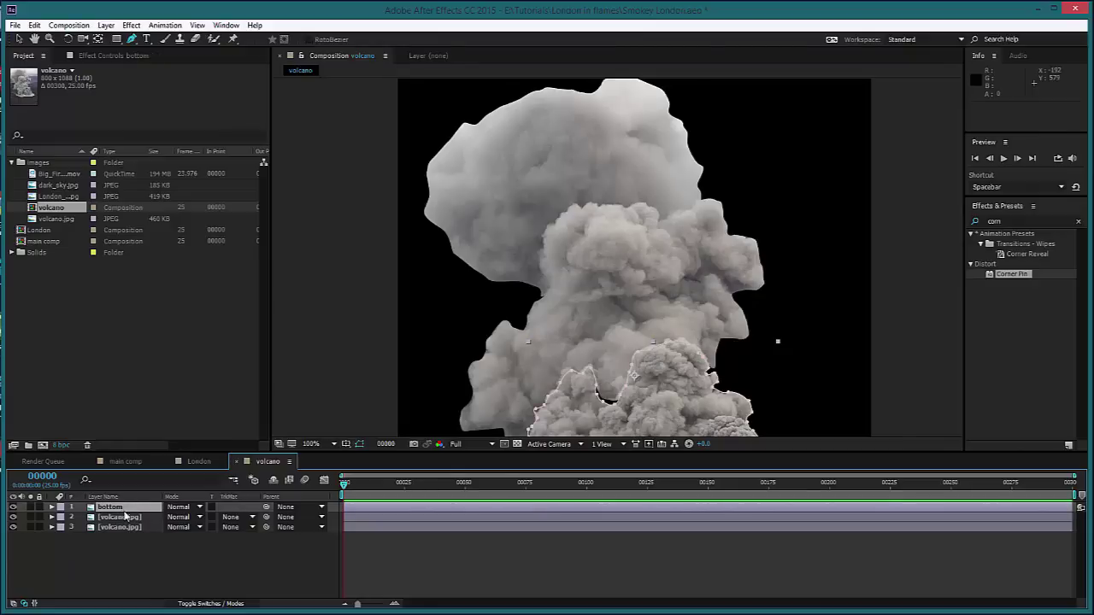
left_click(120, 517)
key("Return")
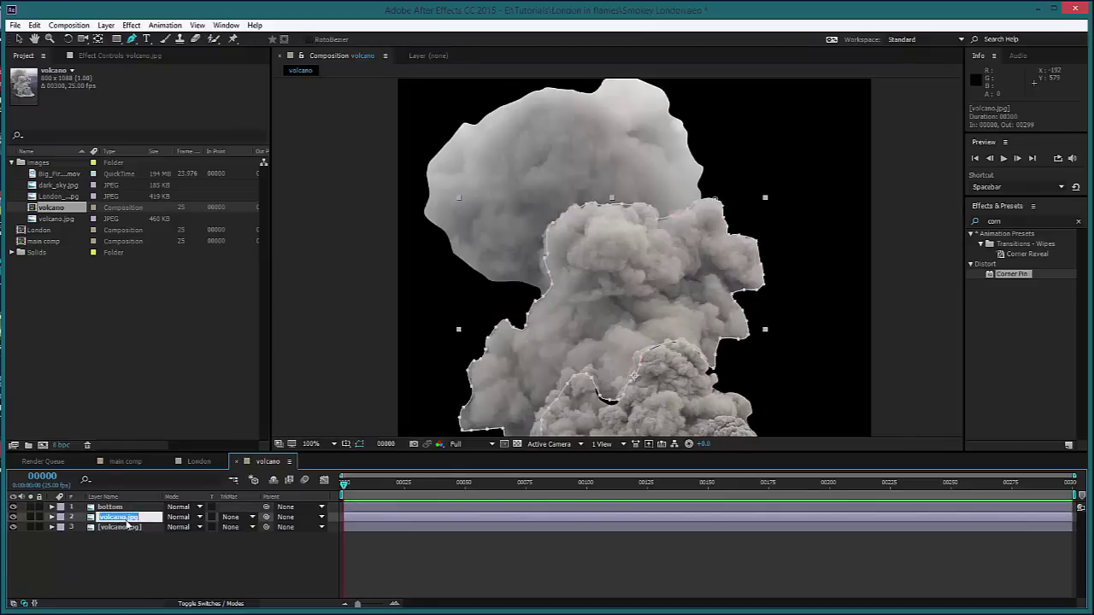
key("Return")
left_click(124, 526)
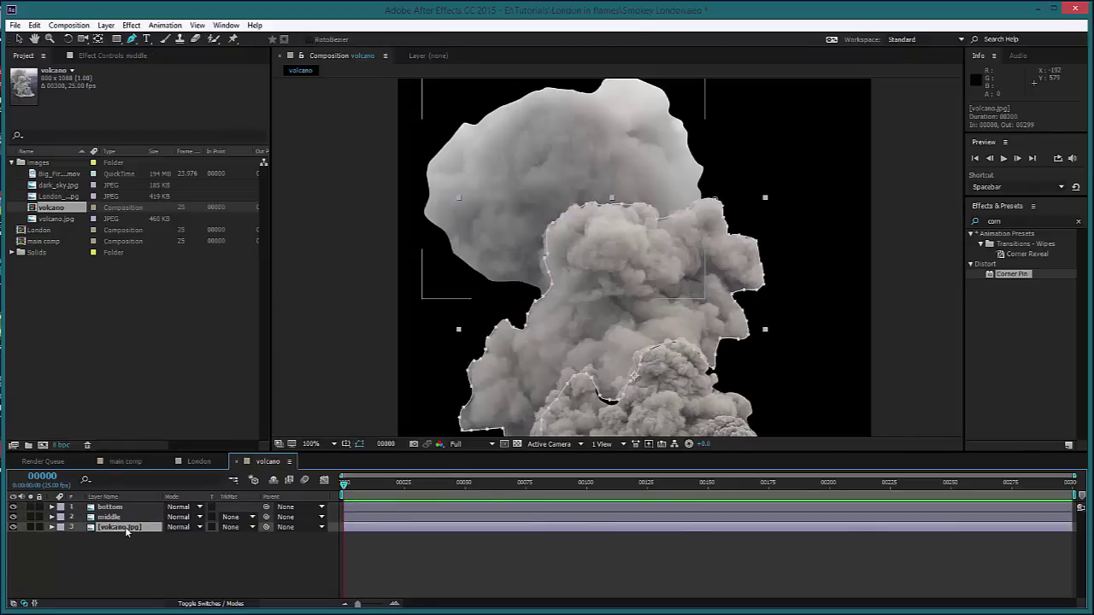
key("Return")
type("top")
key("Return")
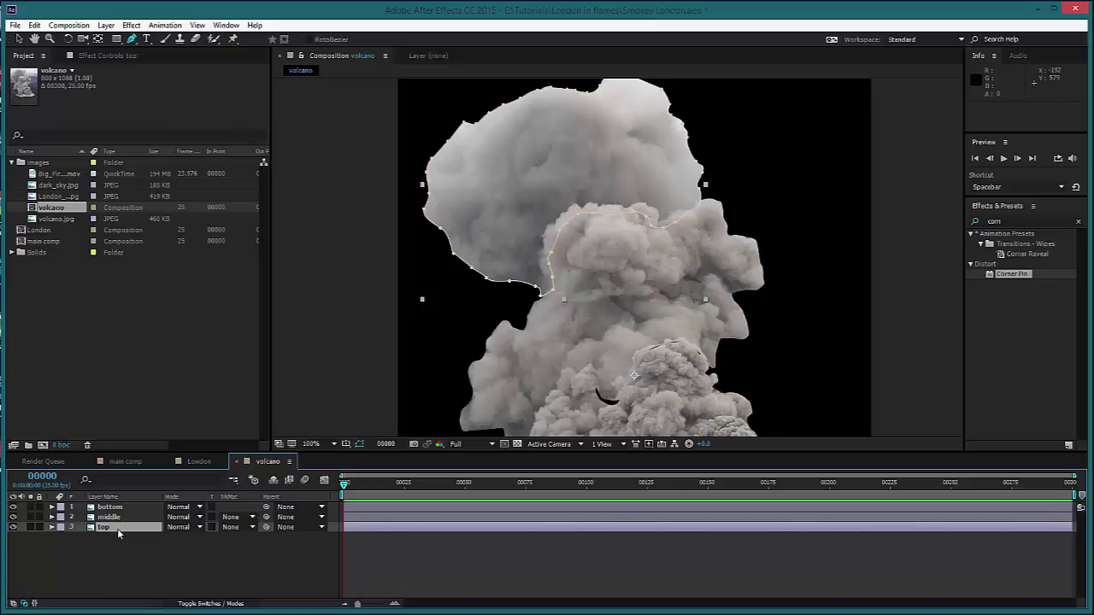
Reshape the middle layer's mask by moving its lower-edge points down behind the bottom smoke, covering the black gaps.
left_click_drag(634, 429, 601, 340)
key("g")
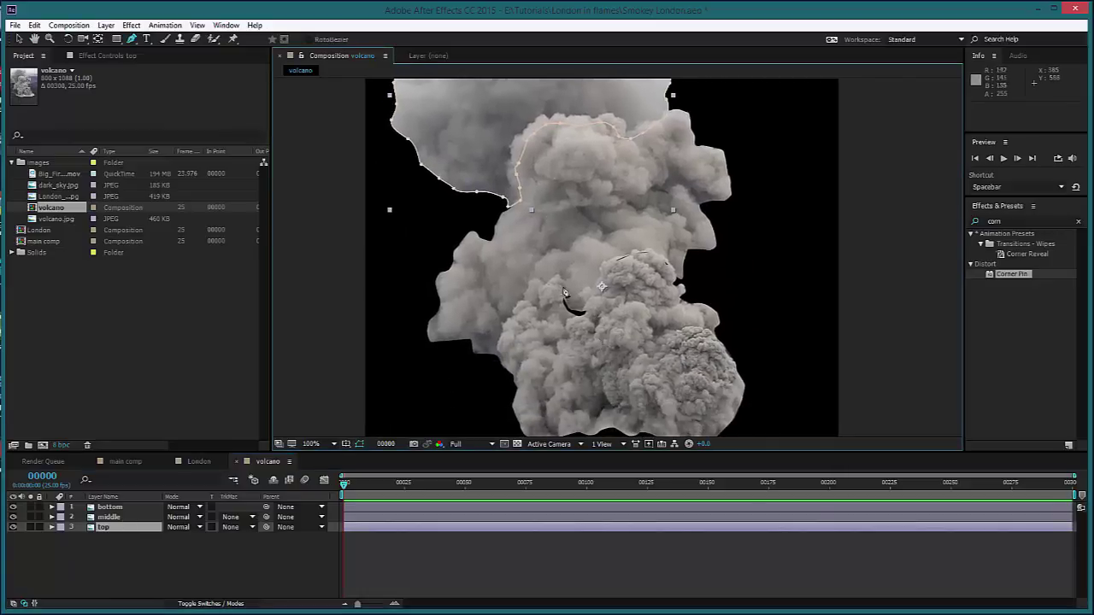
key("ctrl+Up")
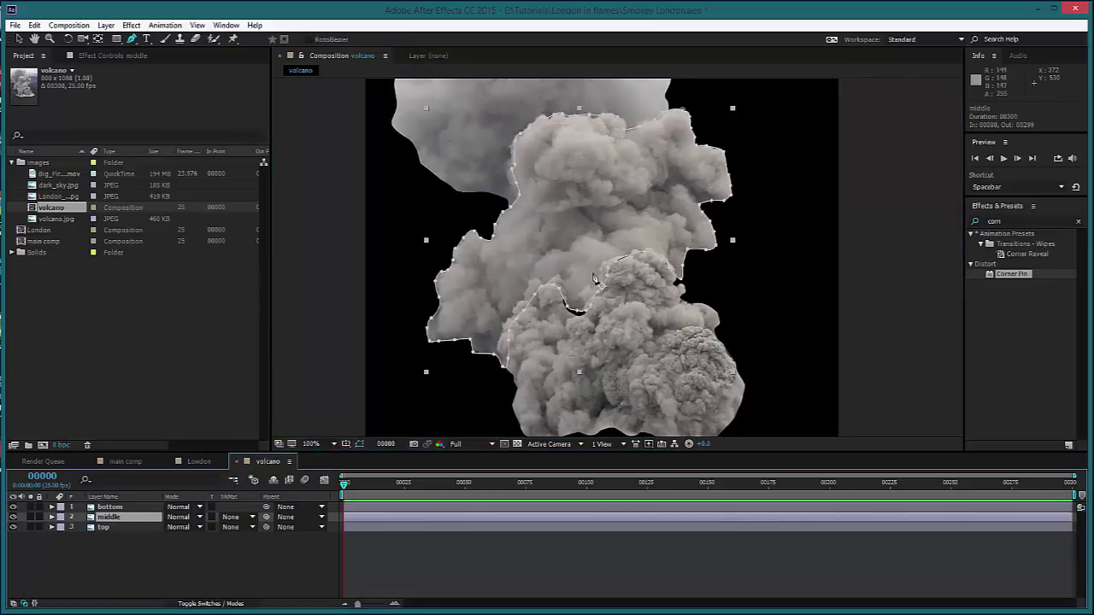
scroll(557, 315, "up", 1)
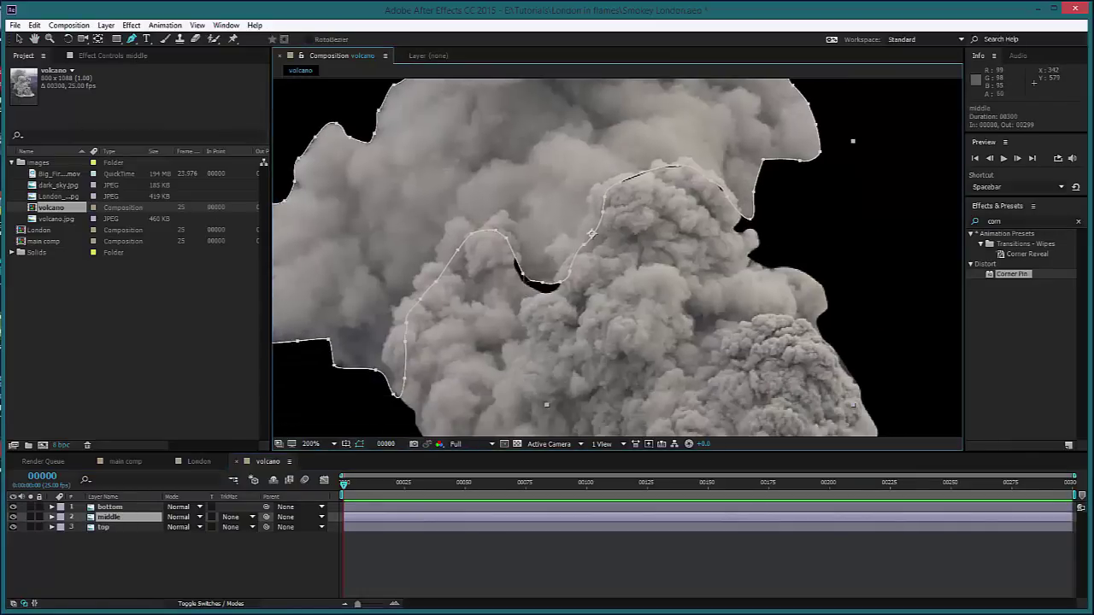
left_click_drag(523, 275, 570, 295)
left_click(560, 284)
left_click_drag(622, 182, 625, 191)
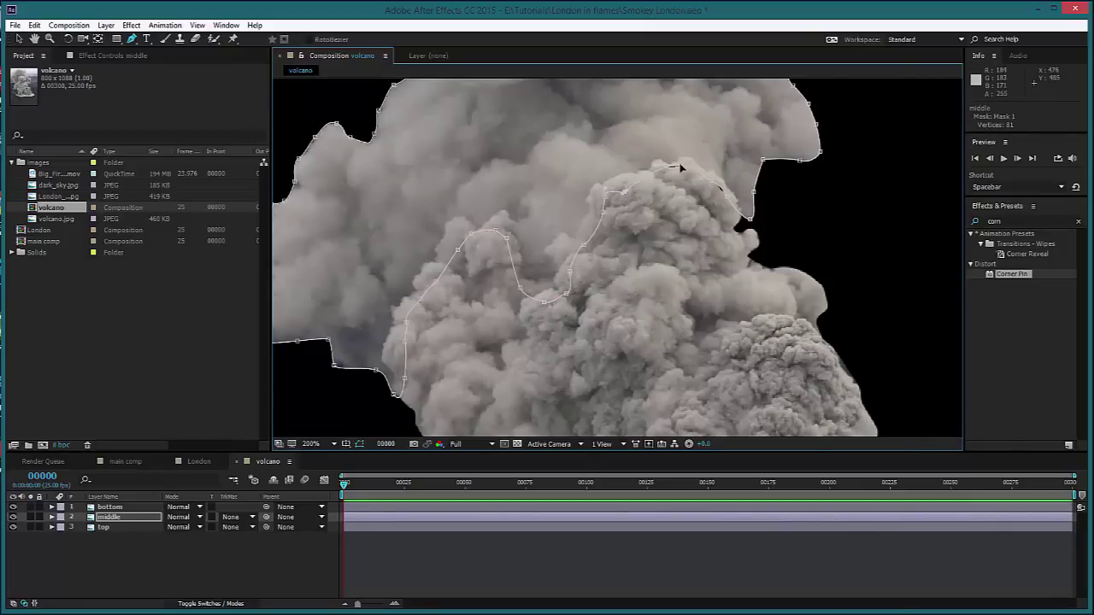
left_click_drag(681, 165, 726, 201)
left_click(19, 39)
left_click(500, 167)
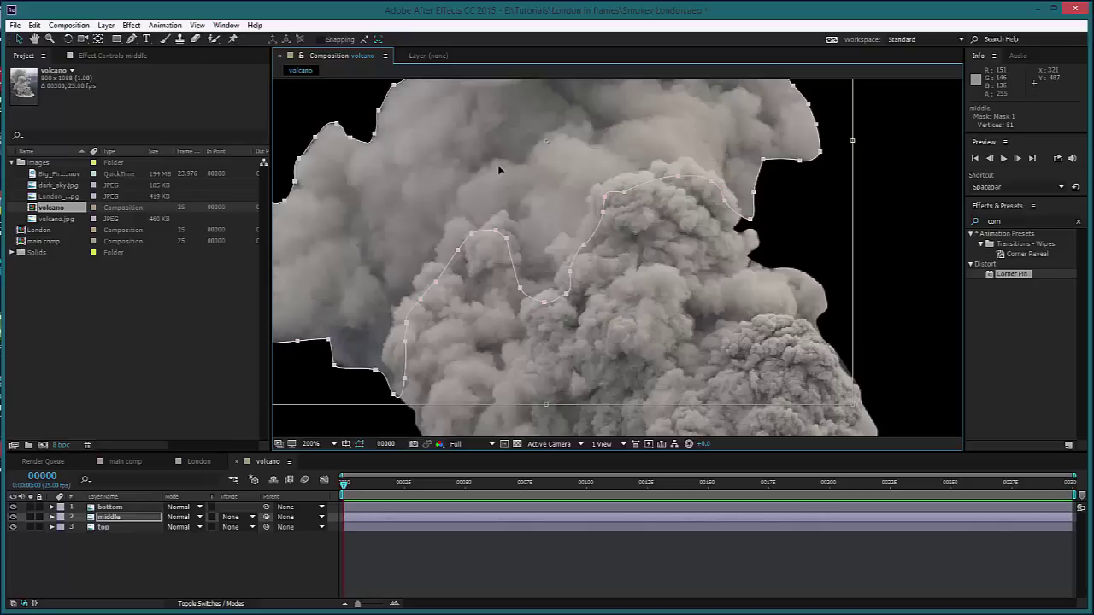
left_click_drag(497, 167, 499, 174)
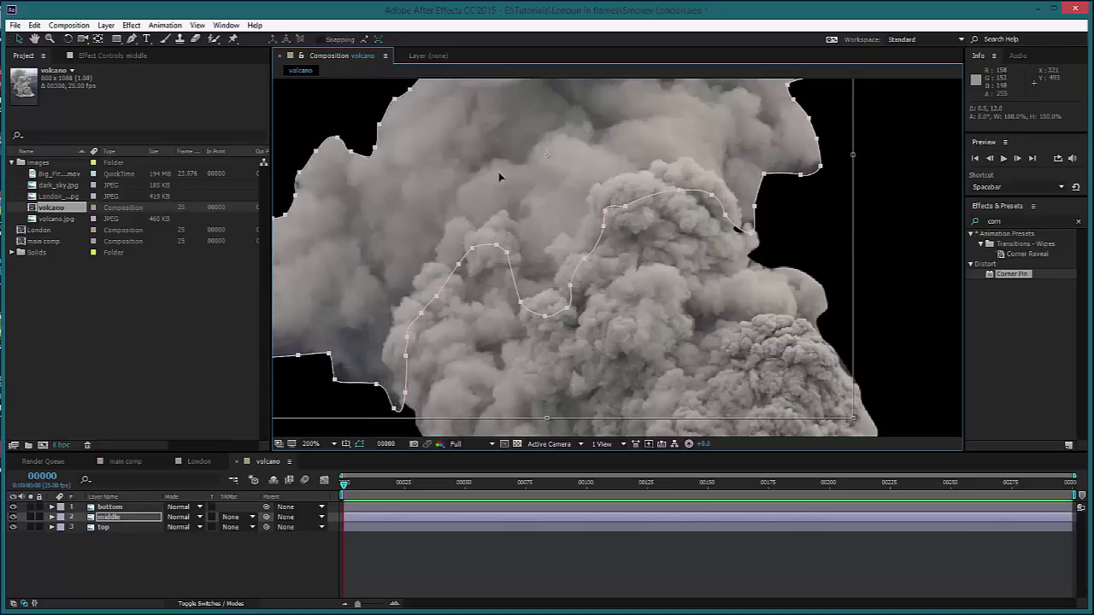
key("ctrl+z")
Move the middle layer down about 5.5 px, and the top layer about 5 px right and 3.5 px down.
left_click(124, 539)
left_click(111, 517)
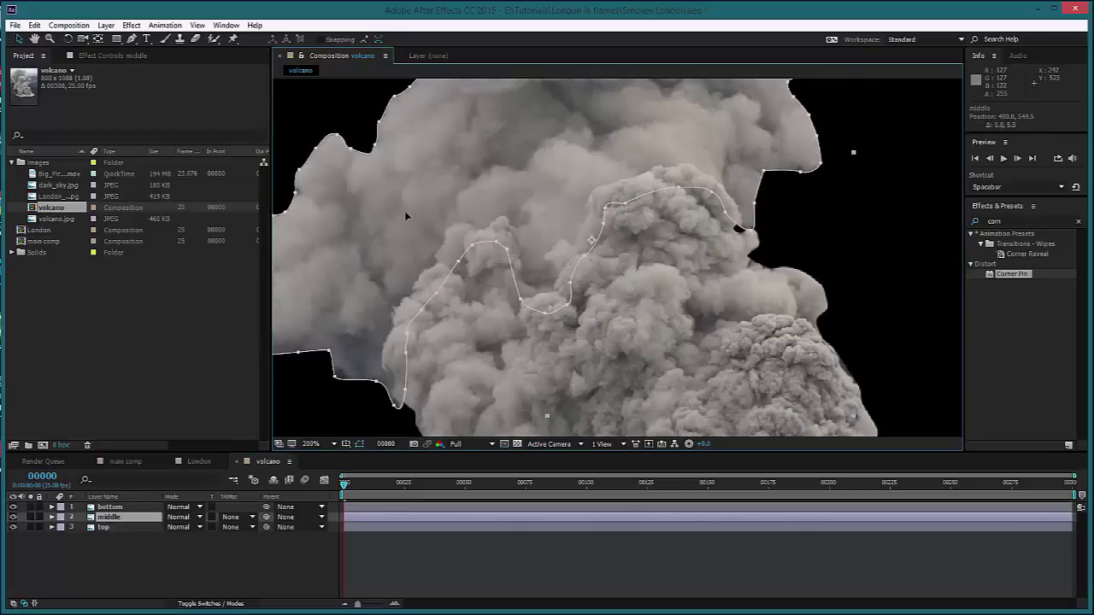
left_click_drag(405, 208, 456, 479)
left_click(113, 526)
left_click_drag(507, 105, 519, 114)
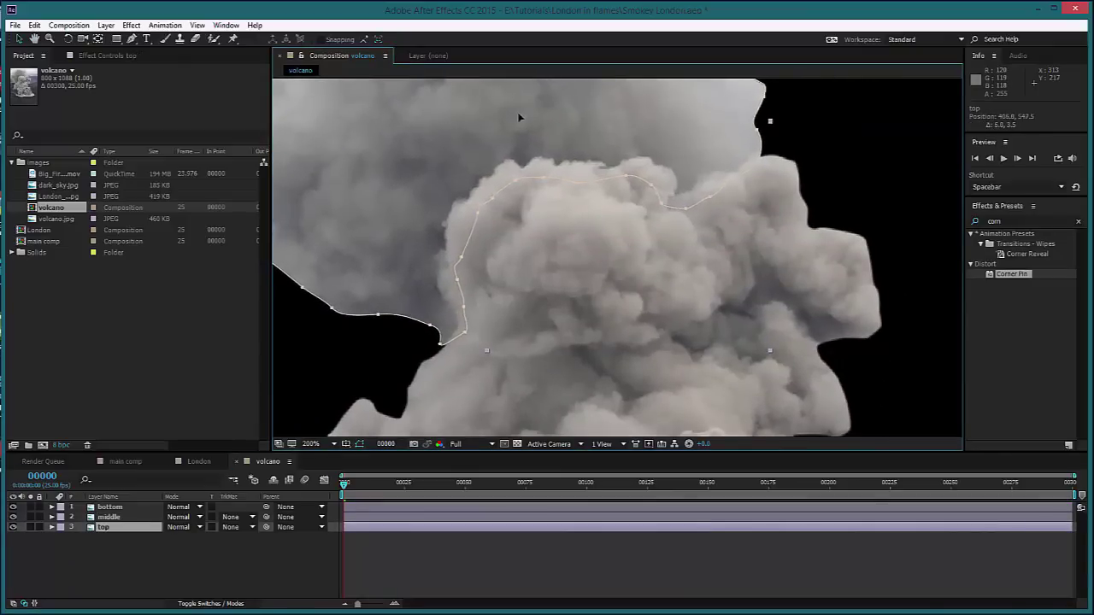
Set the top layer's Mask Feather to 13 pixels.
left_click(111, 530)
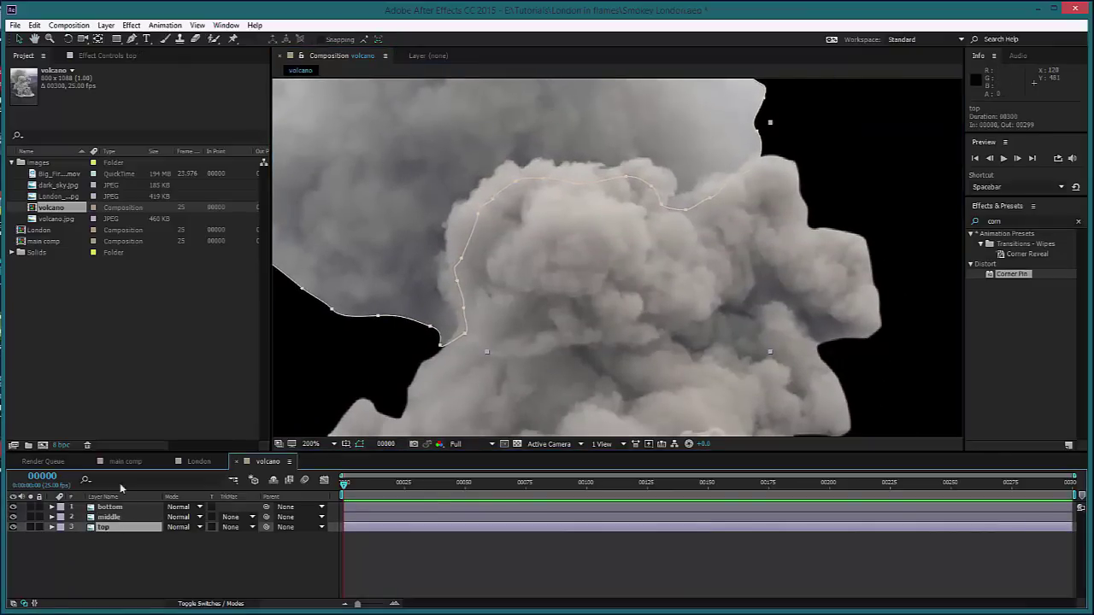
type("f")
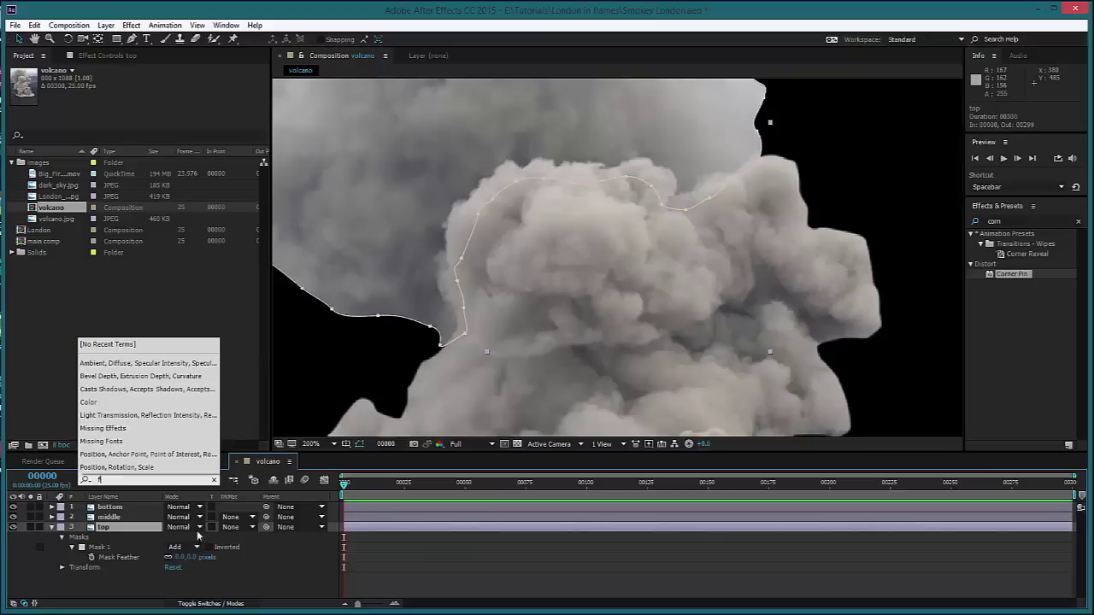
left_click(214, 587)
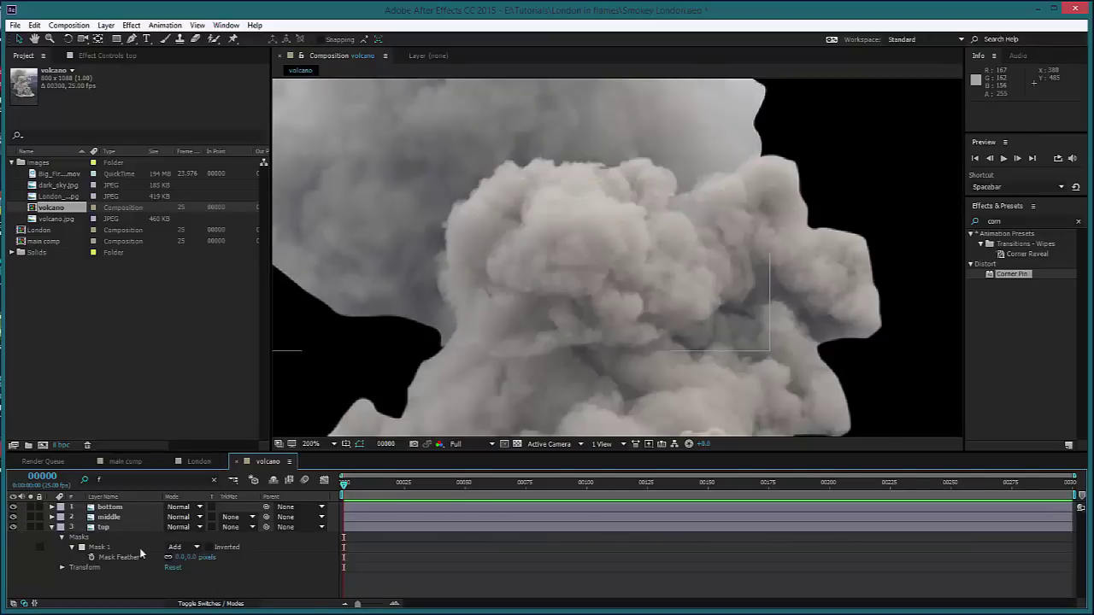
left_click_drag(184, 561, 197, 561)
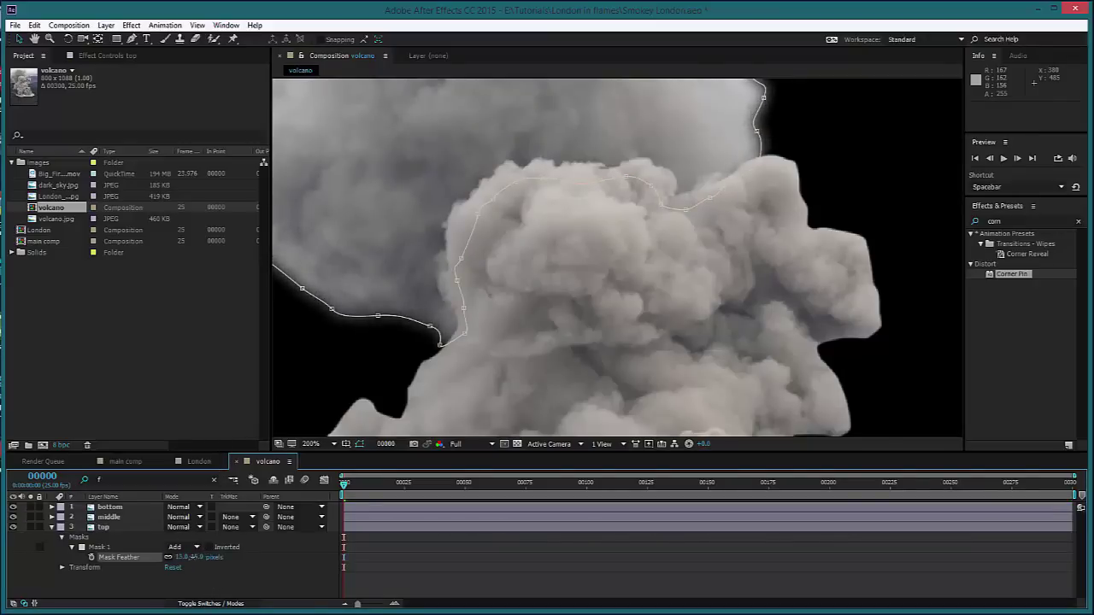
Increase the Mask Feather of the middle layer's Mask 1 to soften its smoke edges.
left_click(103, 517)
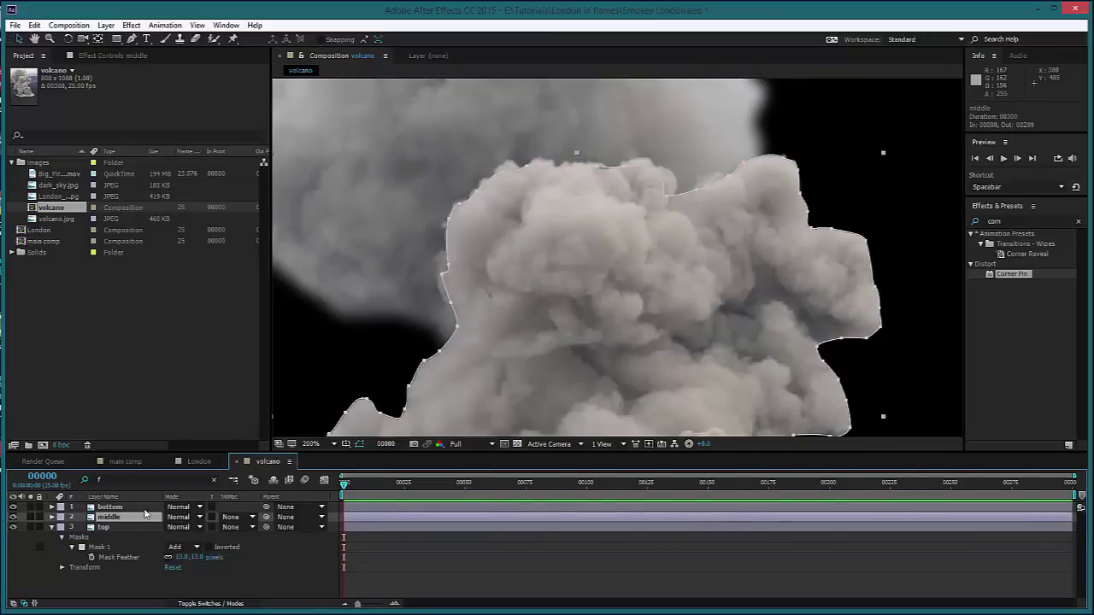
key("f")
left_click_drag(179, 538, 202, 537)
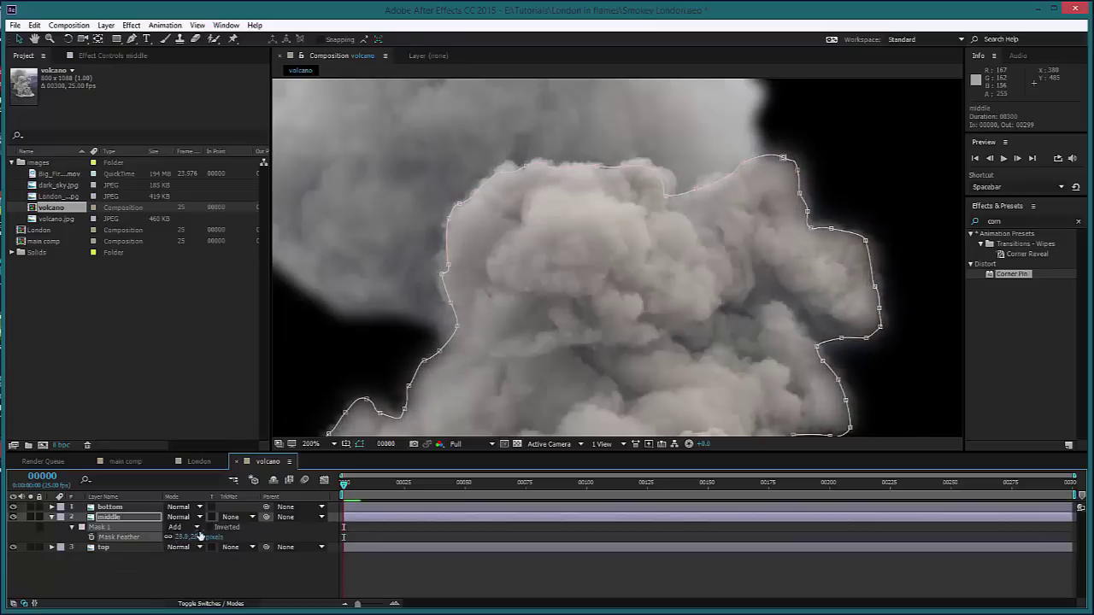
Set the bottom layer's Mask Feather to 21 pixels, and collapse the mask properties of all layers.
left_click(140, 509)
key("f")
left_click(525, 358)
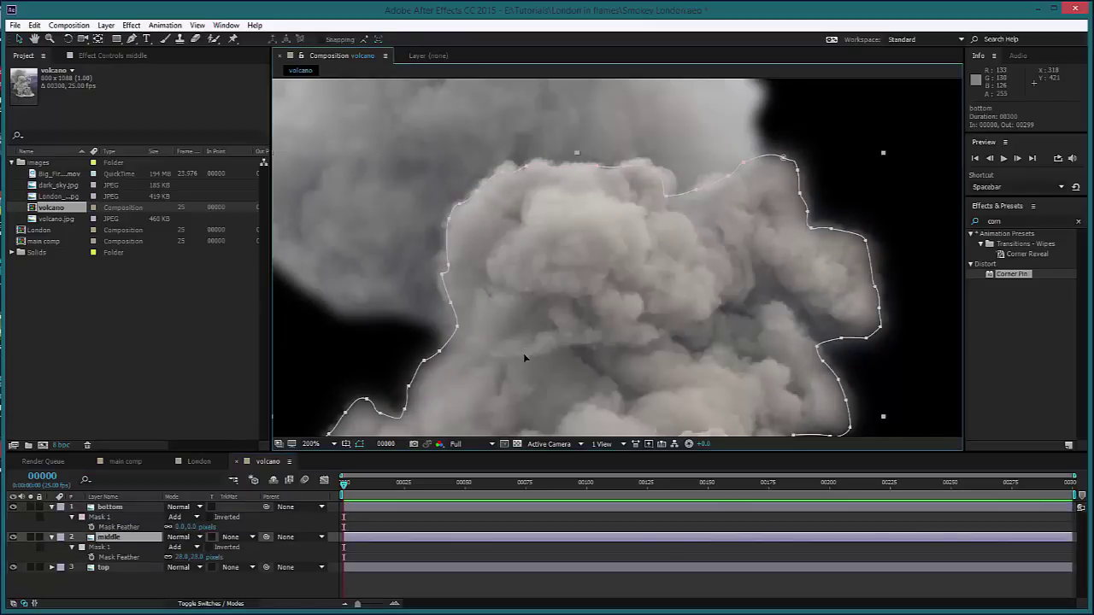
left_click_drag(523, 356, 515, 229)
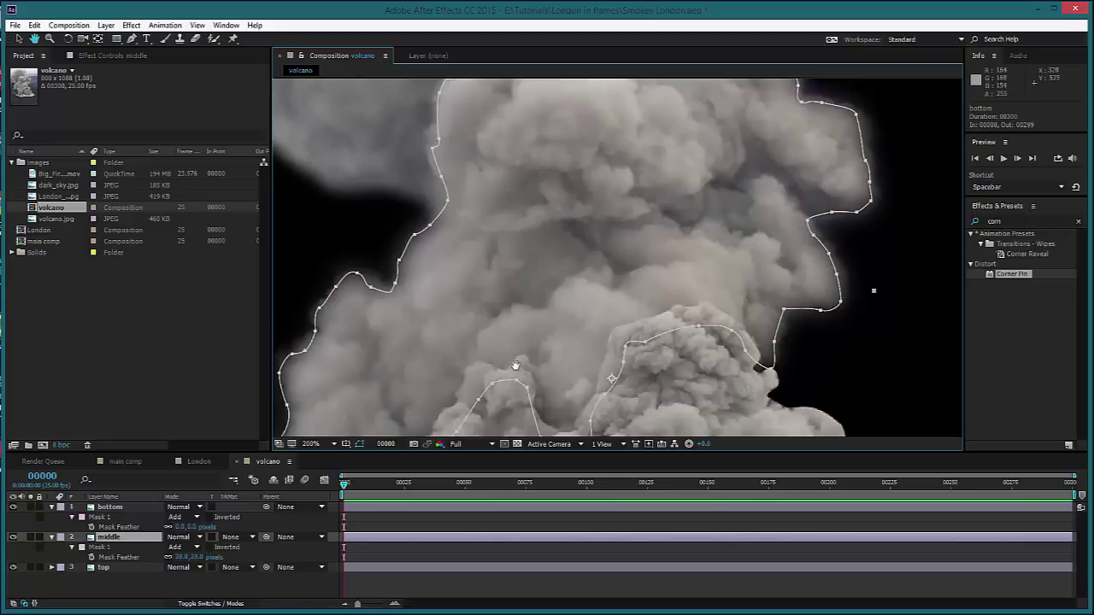
left_click_drag(514, 417, 531, 297)
left_click(129, 510)
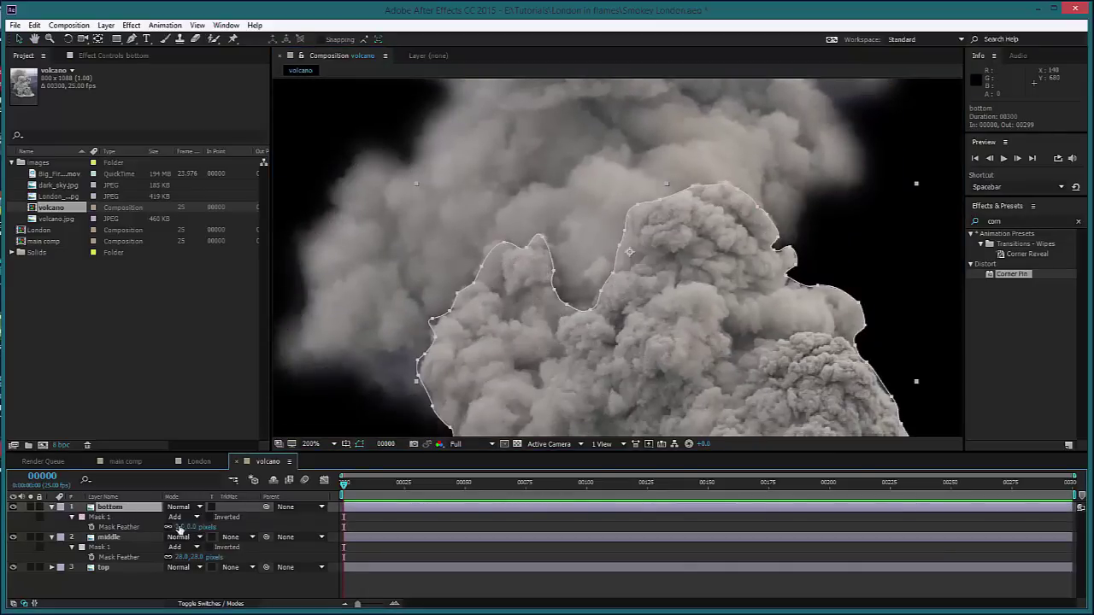
left_click_drag(182, 527, 196, 526)
left_click(179, 584)
left_click(118, 513)
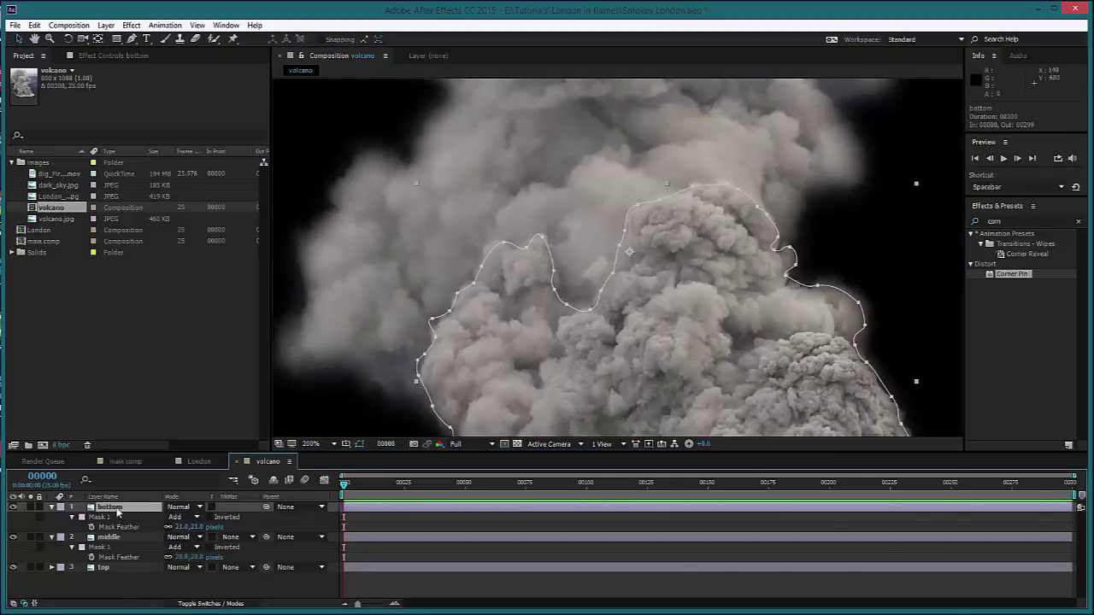
key("ctrl+a")
left_click(51, 507)
left_click(90, 552)
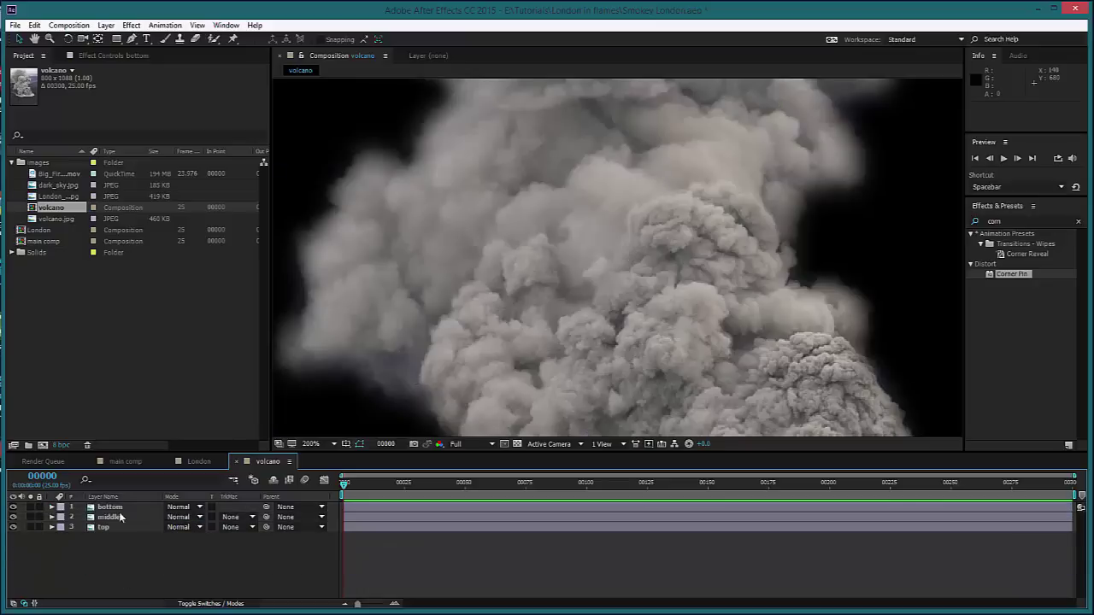
Place the volcano composition above London in main comp, shrunk to a small plume rising from the central buildings at 541, 278.
left_click(120, 457)
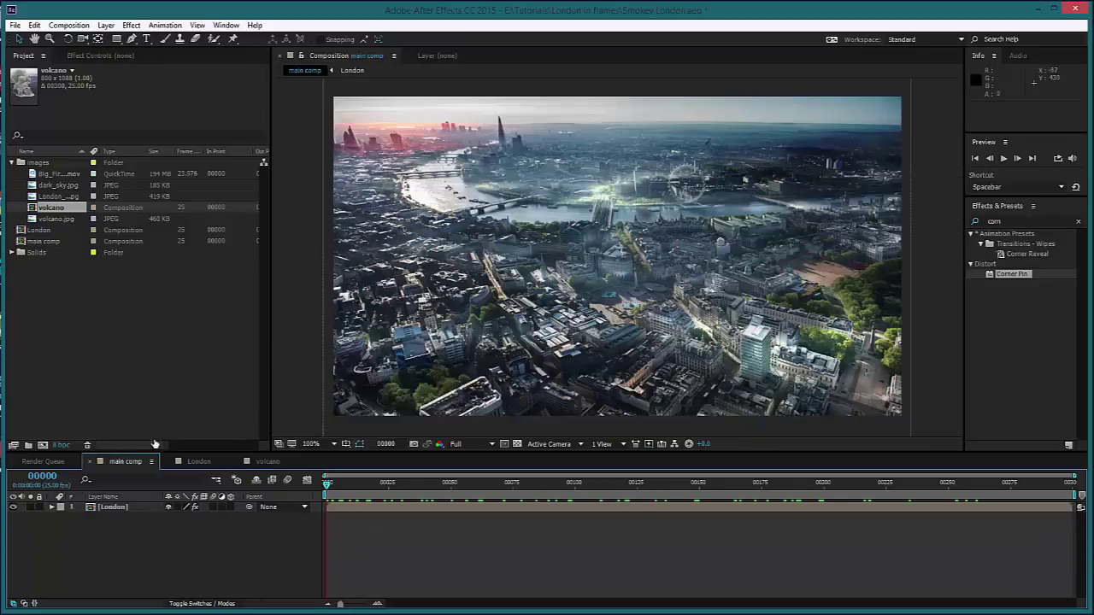
left_click(274, 463)
scroll(471, 410, "down", 2)
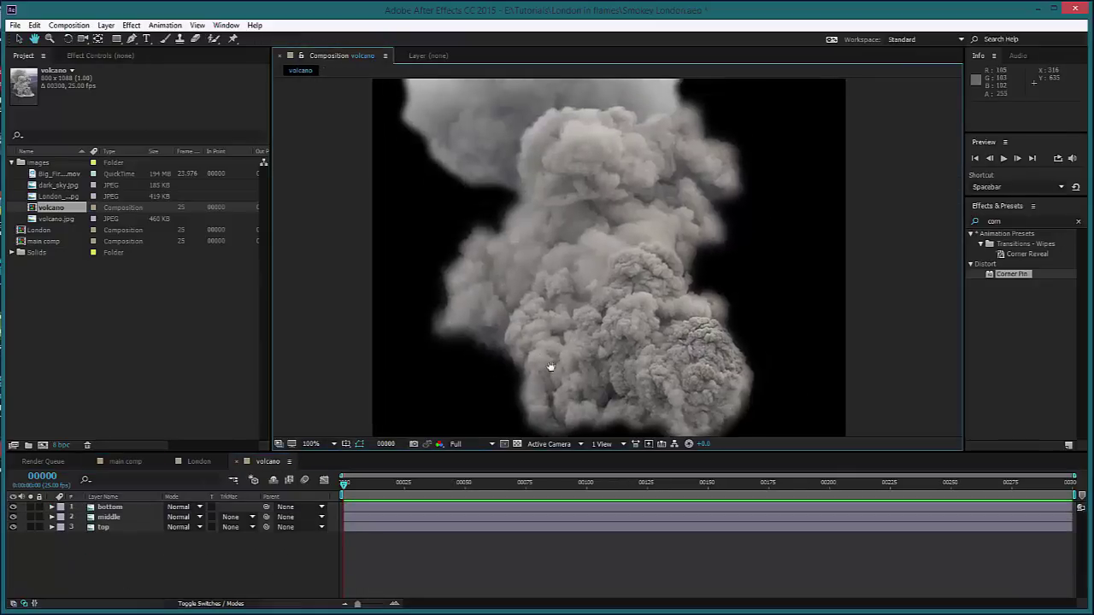
left_click(126, 461)
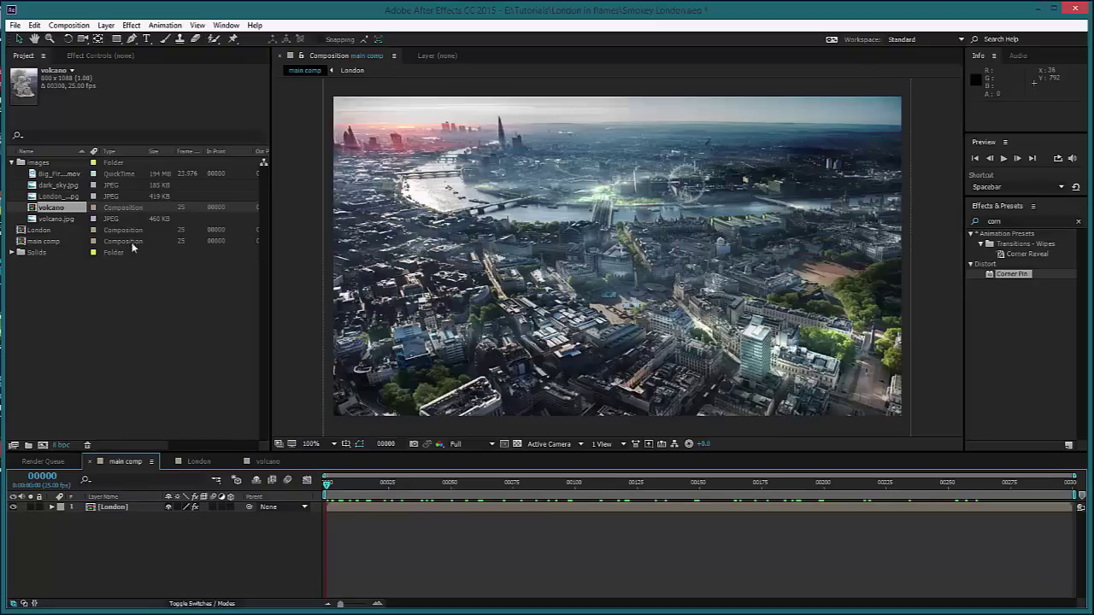
left_click_drag(58, 210, 109, 506)
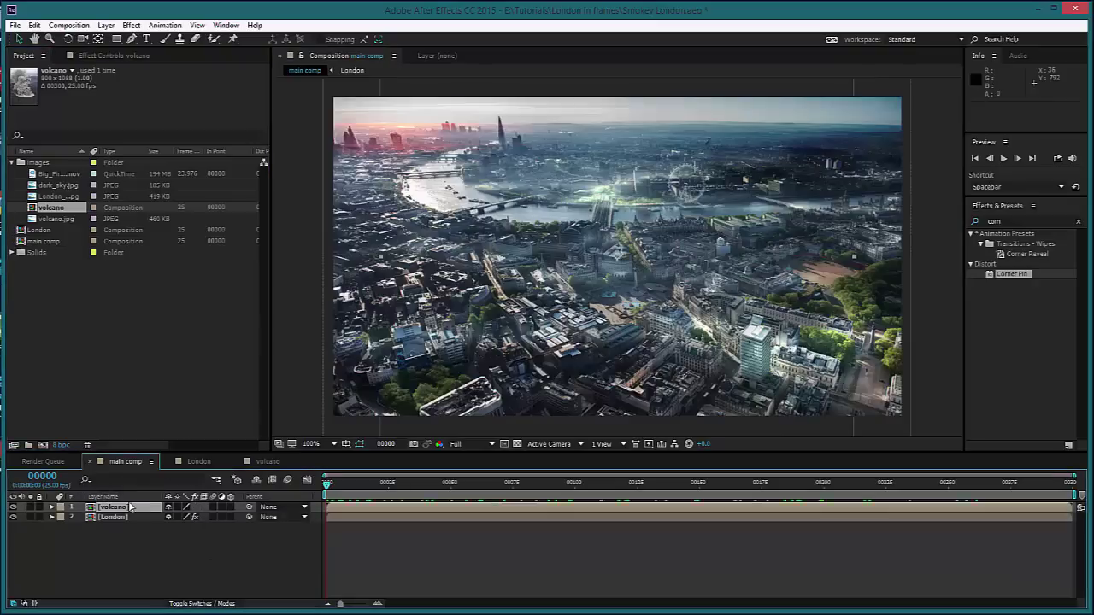
left_click_drag(611, 323, 646, 330)
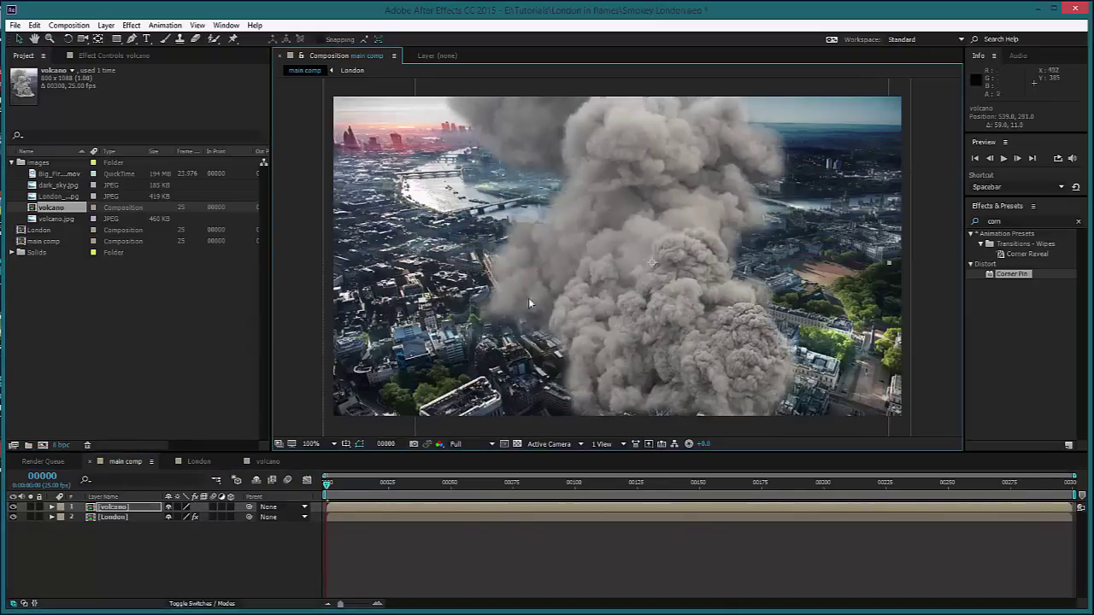
left_click_drag(419, 269, 575, 292)
mouse_move(692, 299)
left_mouse_down()
mouse_move(675, 277)
mouse_move(674, 300)
mouse_move(690, 304)
left_mouse_up()
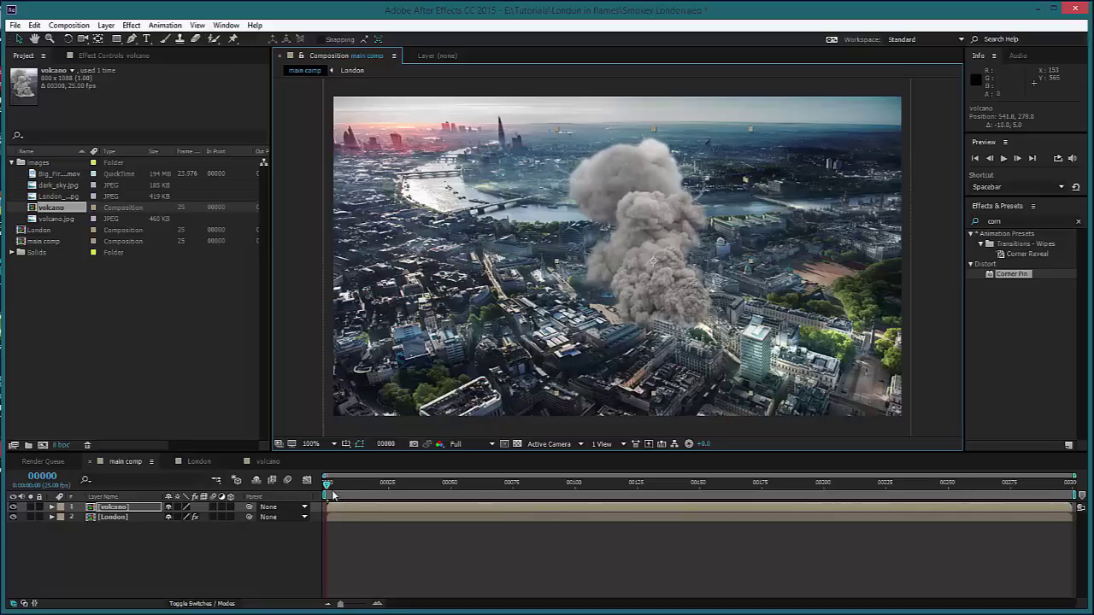
Animate the volcano layer's Position from 541, 278 at frame 0 to 492, 279 at frame 299 to follow the city.
key("space")
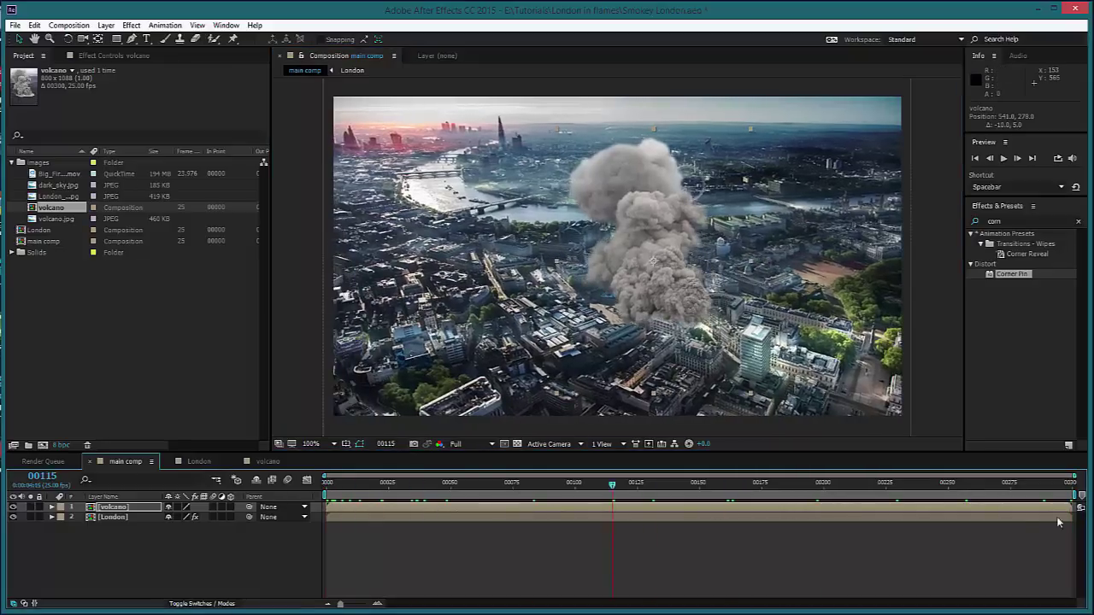
key("space")
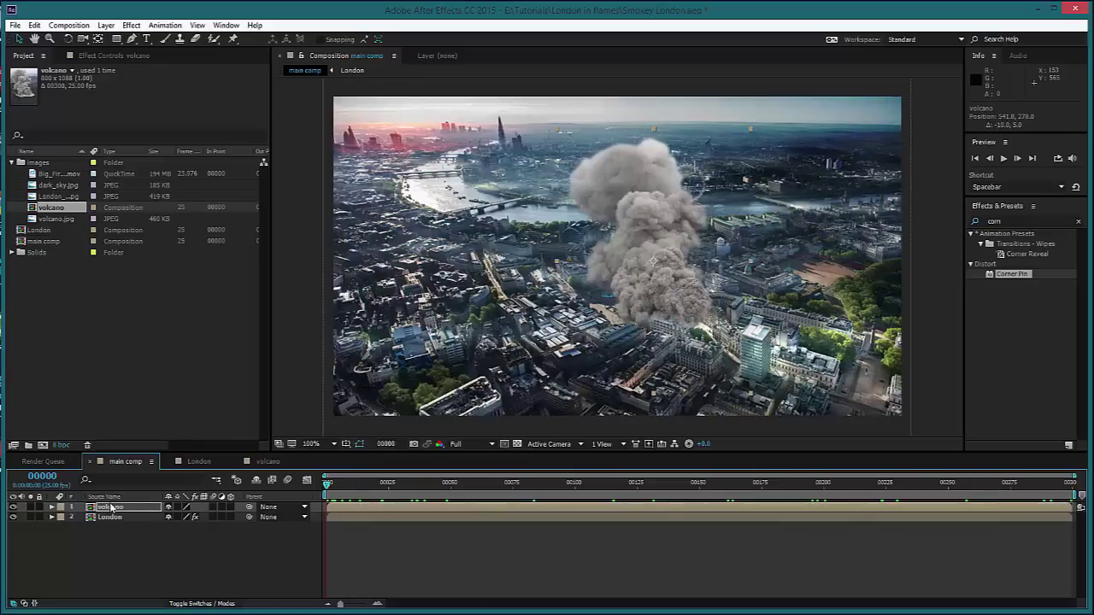
key("p")
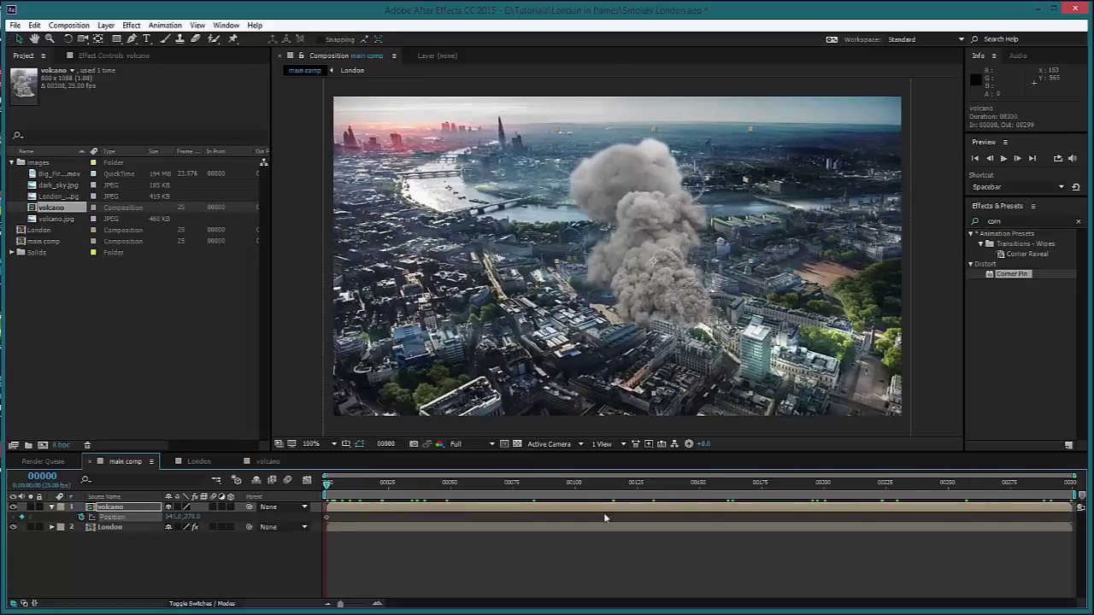
left_click_drag(1044, 490, 1073, 483)
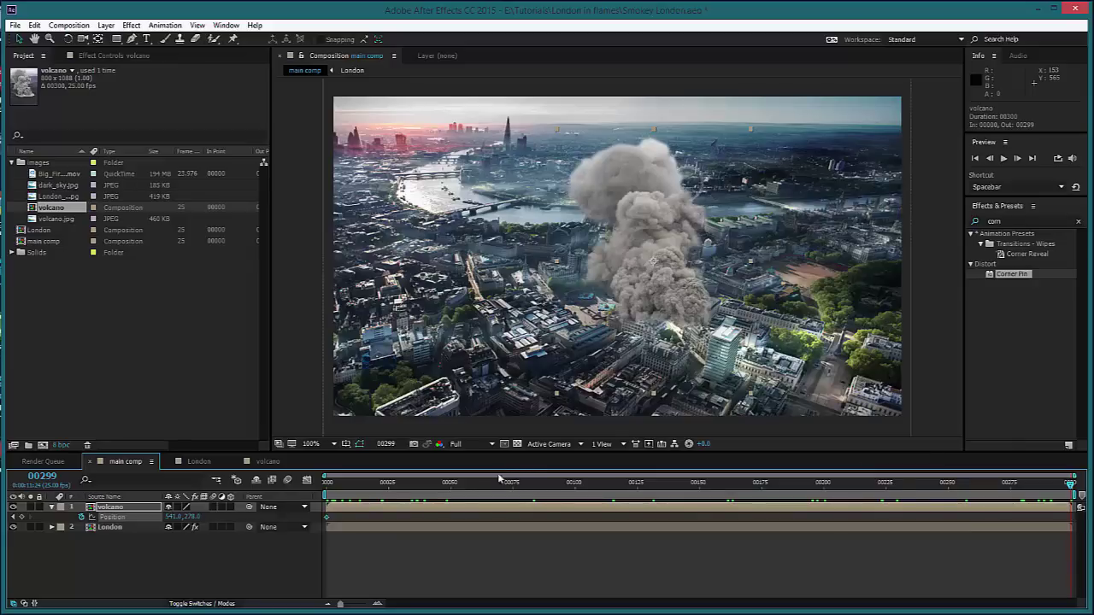
key("space")
scroll(466, 293, "up", 2)
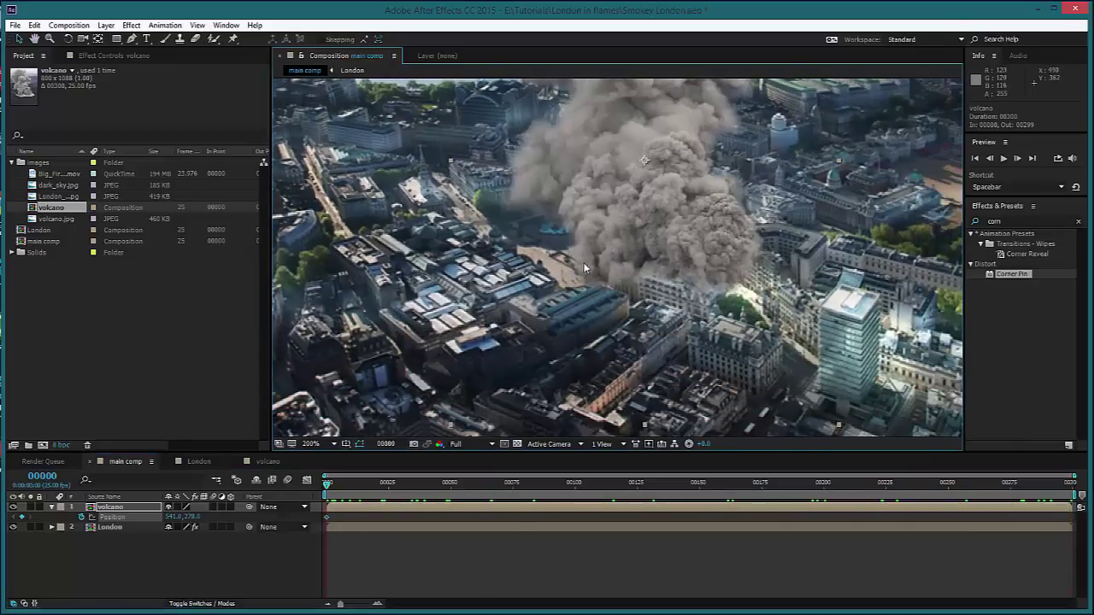
left_click_drag(1055, 485, 1072, 485)
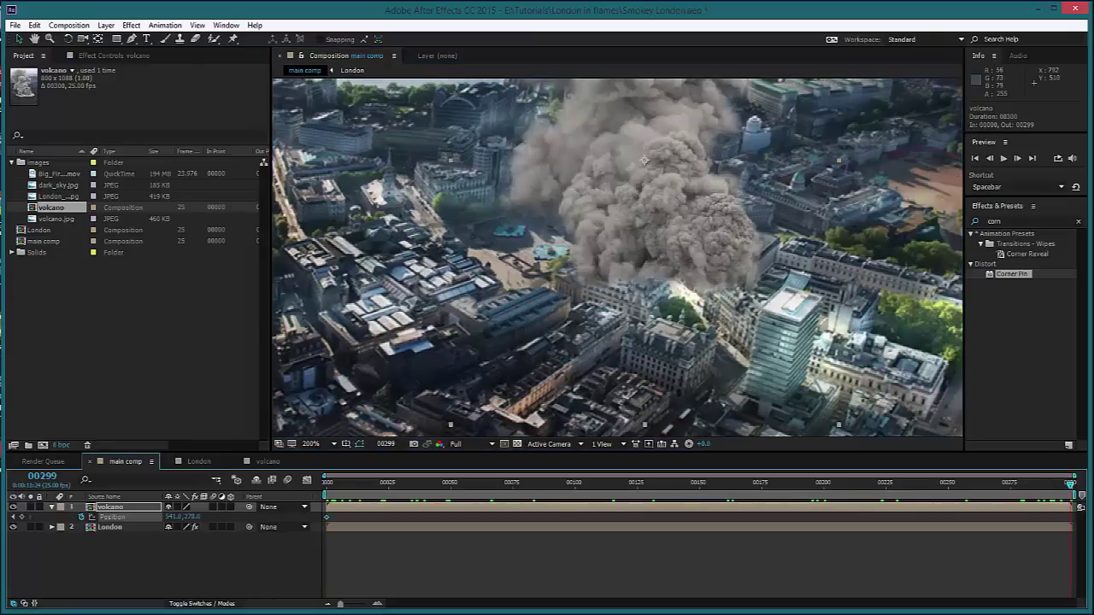
left_click_drag(692, 240, 636, 241)
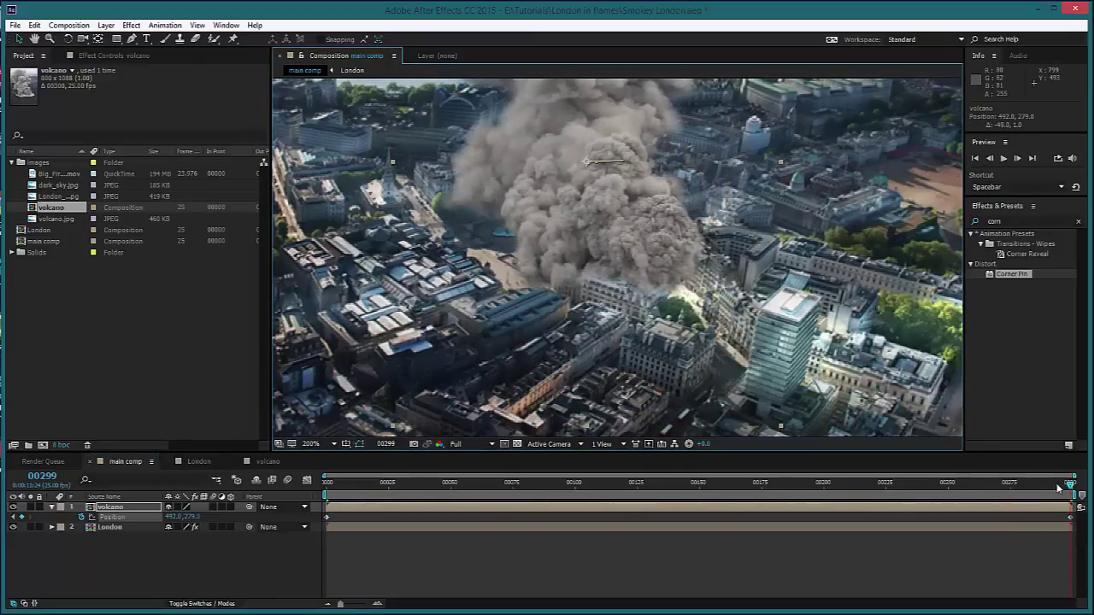
Play back main comp from the start to check the smoke's movement against the city, and open the volcano composition.
left_click_drag(1059, 487, 321, 475)
scroll(382, 384, "down", 1)
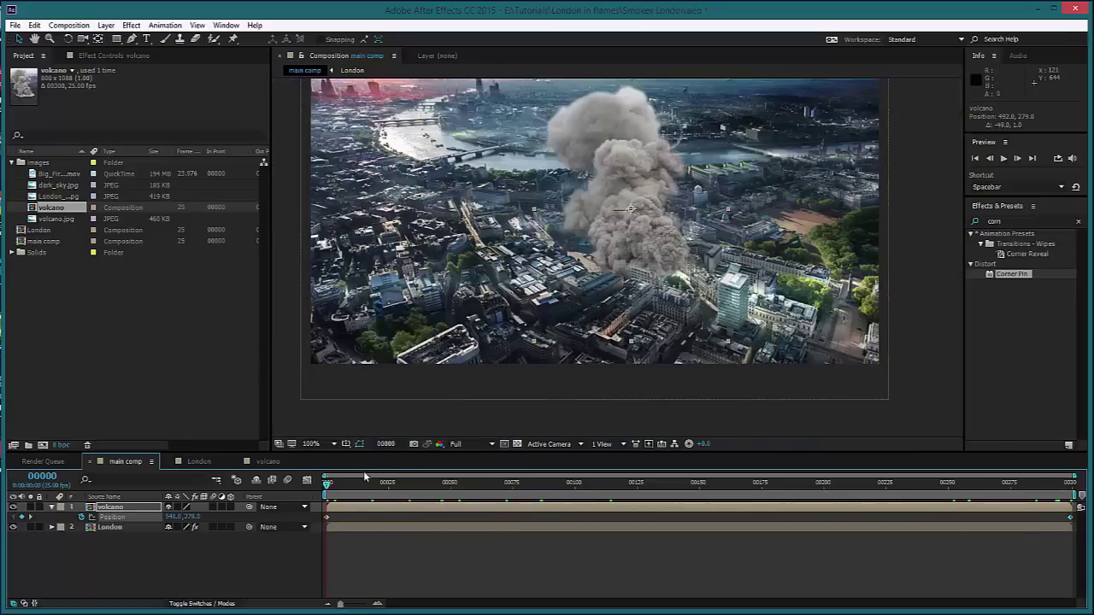
key("space")
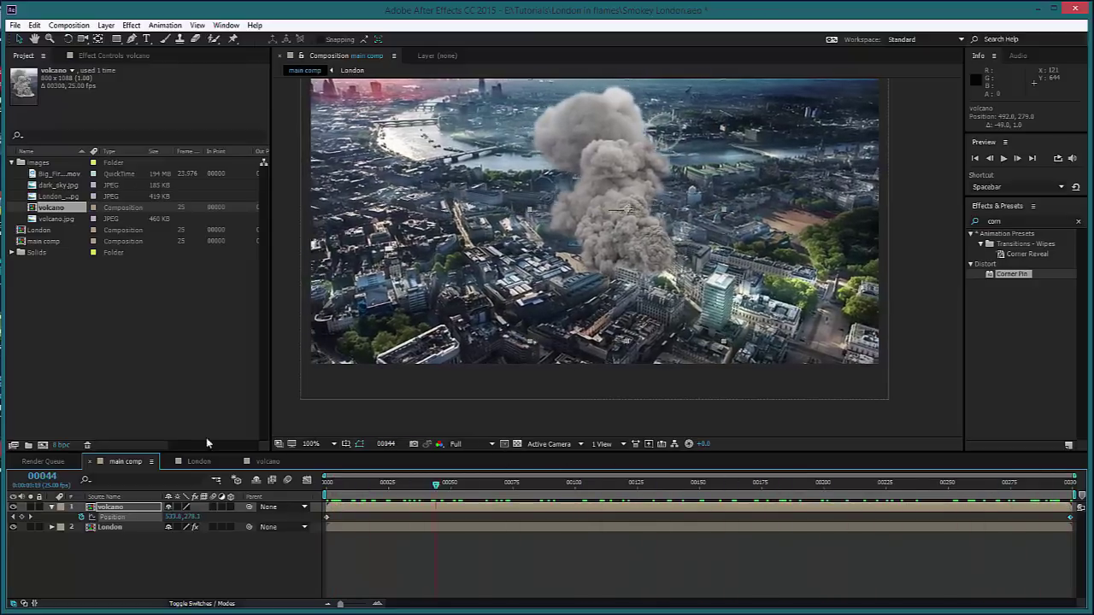
key("space")
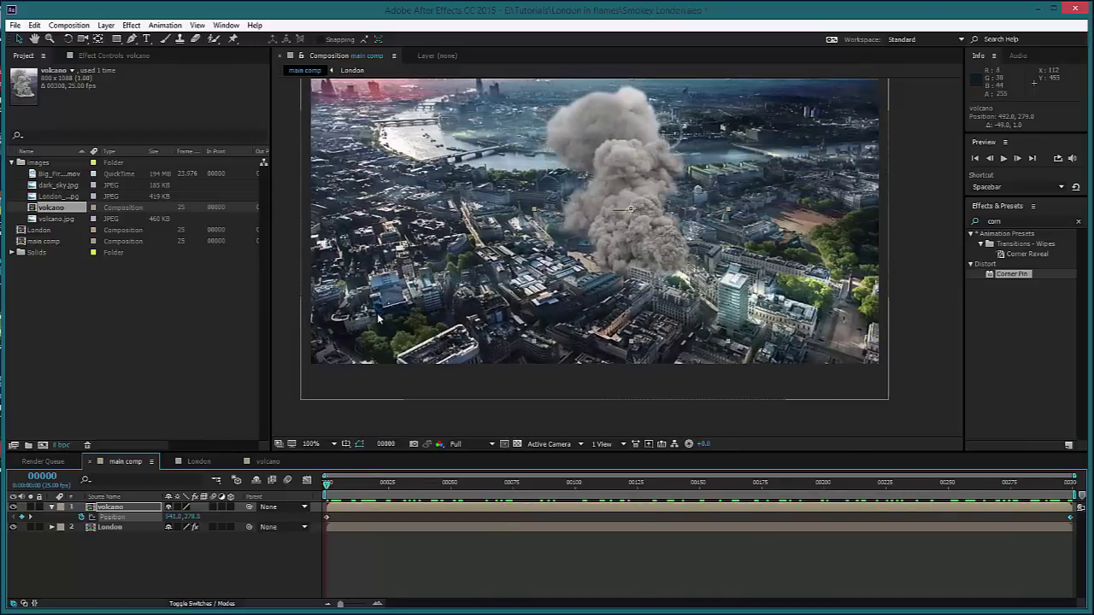
key("space")
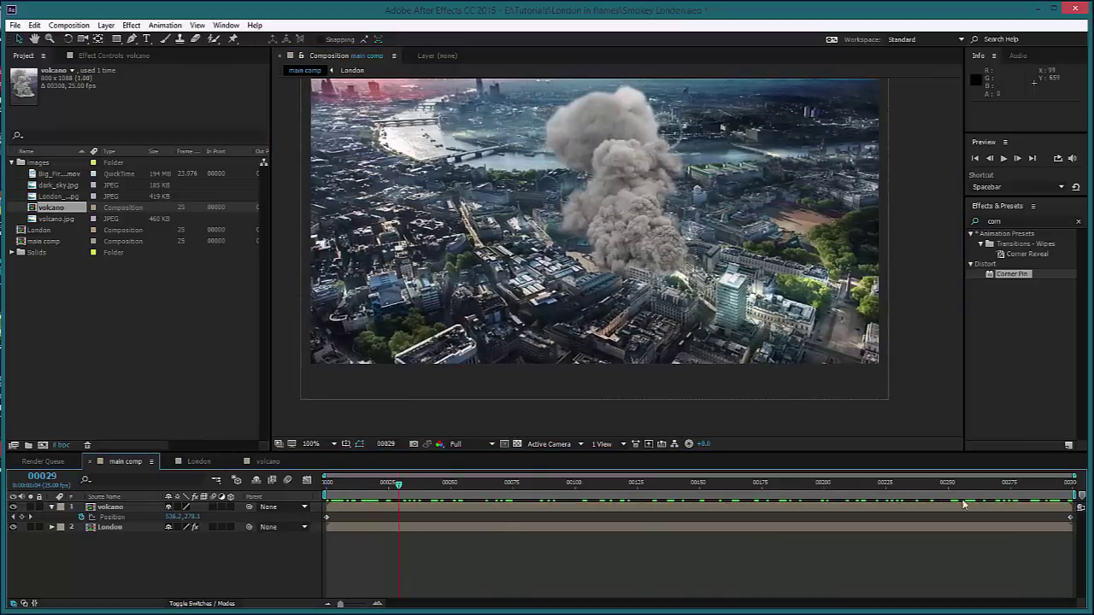
left_click_drag(908, 496, 326, 483)
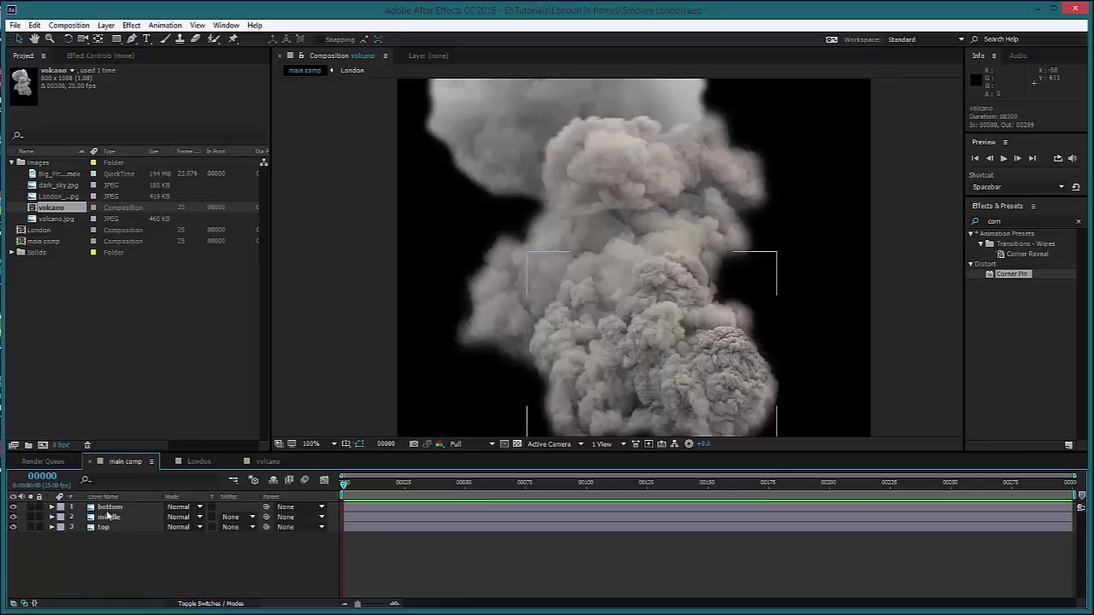
double_click(651, 316)
left_click_drag(667, 373, 615, 288)
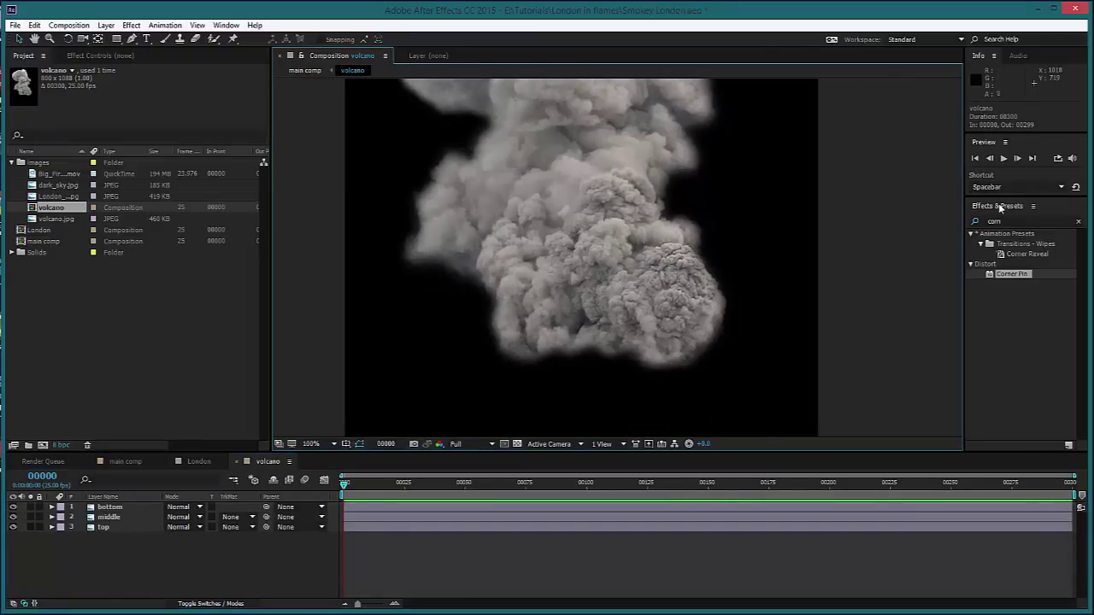
Try Turbulent Displace on the bottom layer with Size 7 and Evolution 83°, and delete the effect.
double_click(1005, 221)
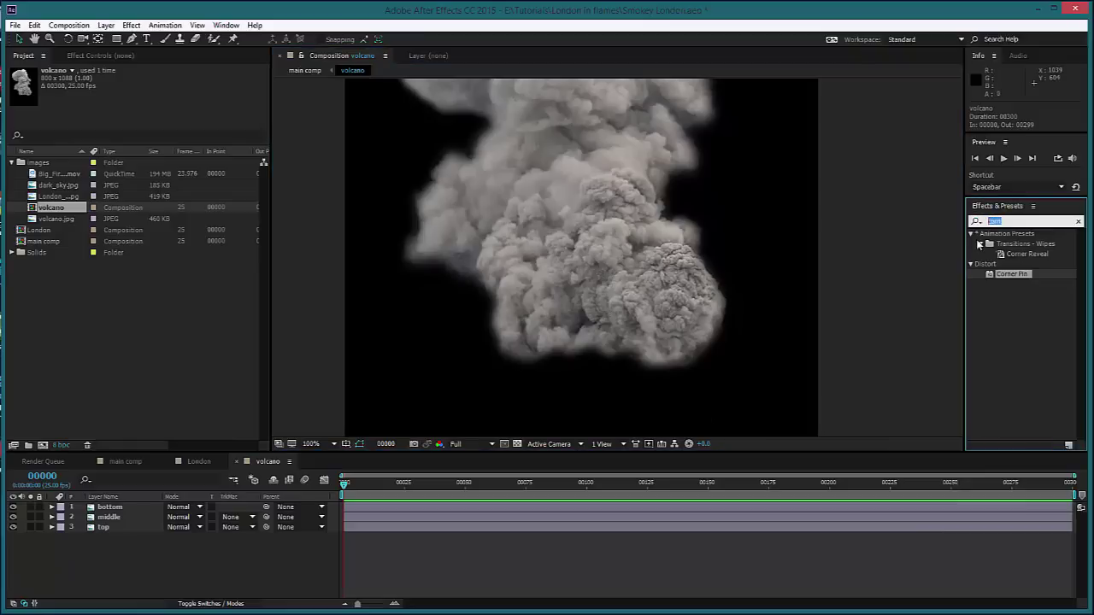
type("turb")
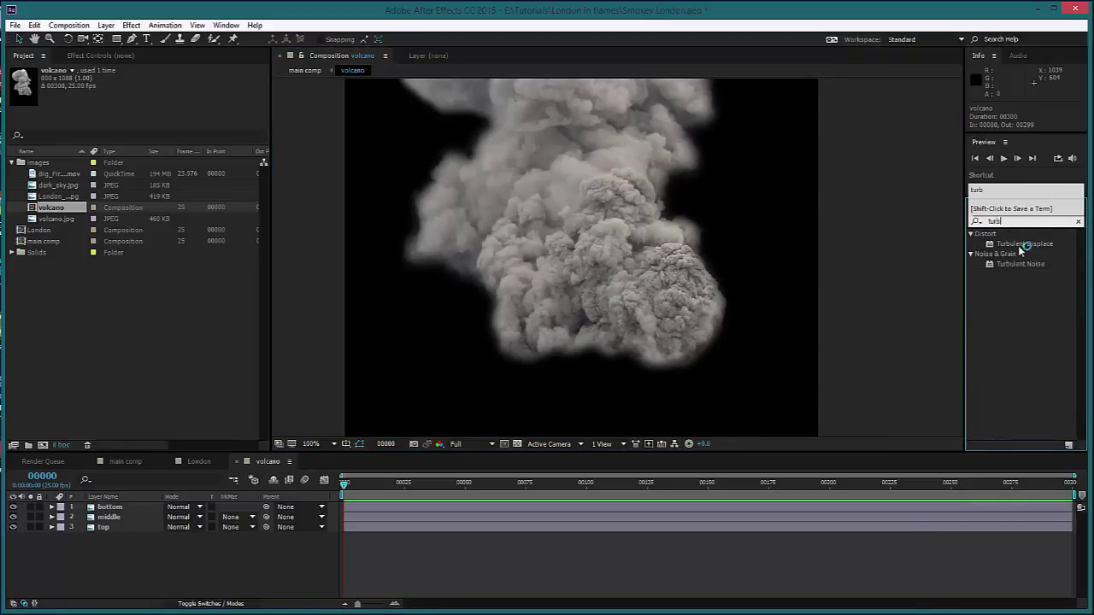
left_click_drag(1021, 245, 610, 267)
scroll(517, 303, "up", 1)
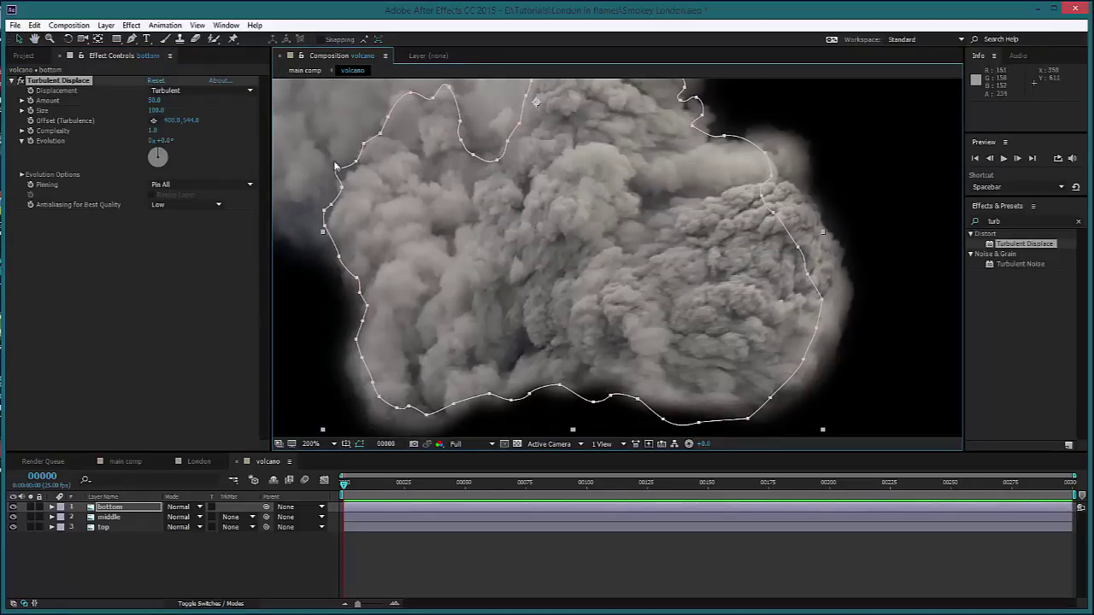
left_click_drag(158, 115, 110, 122)
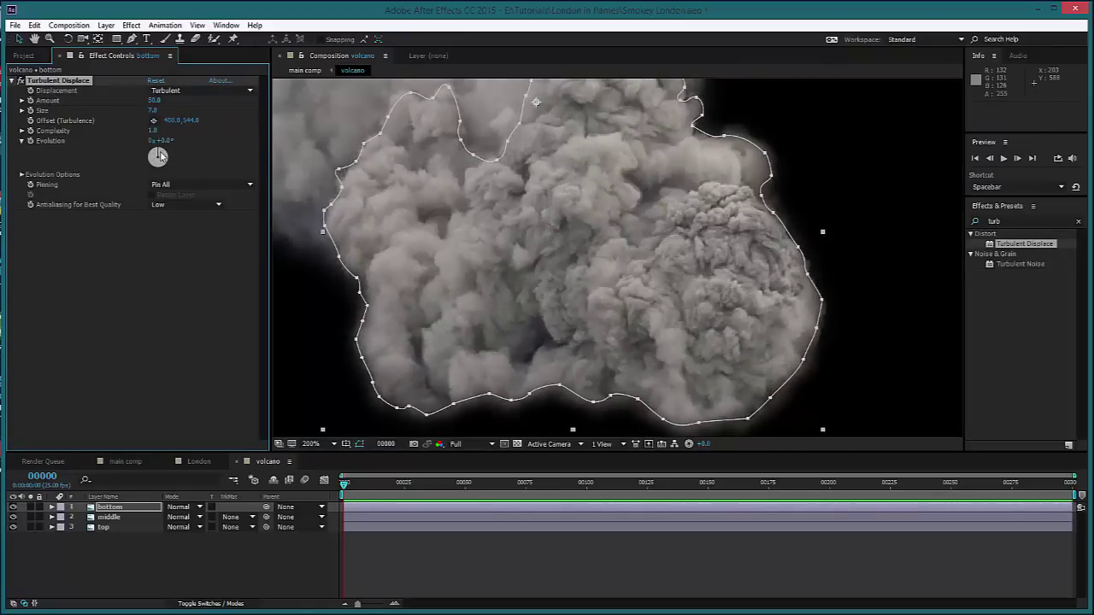
mouse_move(158, 156)
left_mouse_down()
mouse_move(156, 173)
mouse_move(151, 164)
mouse_move(172, 166)
left_mouse_up()
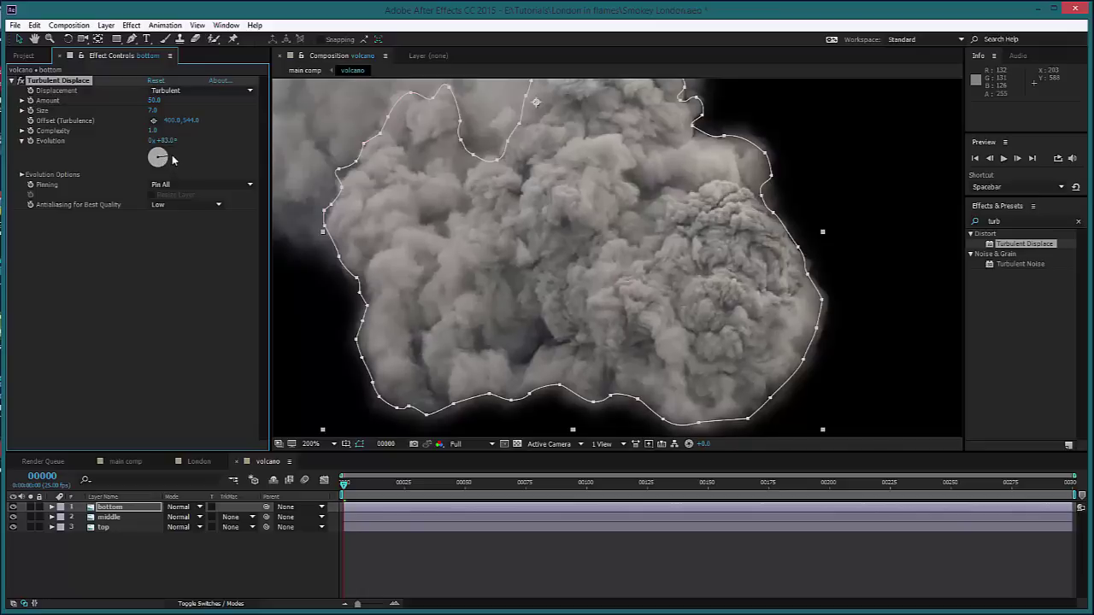
key("Delete")
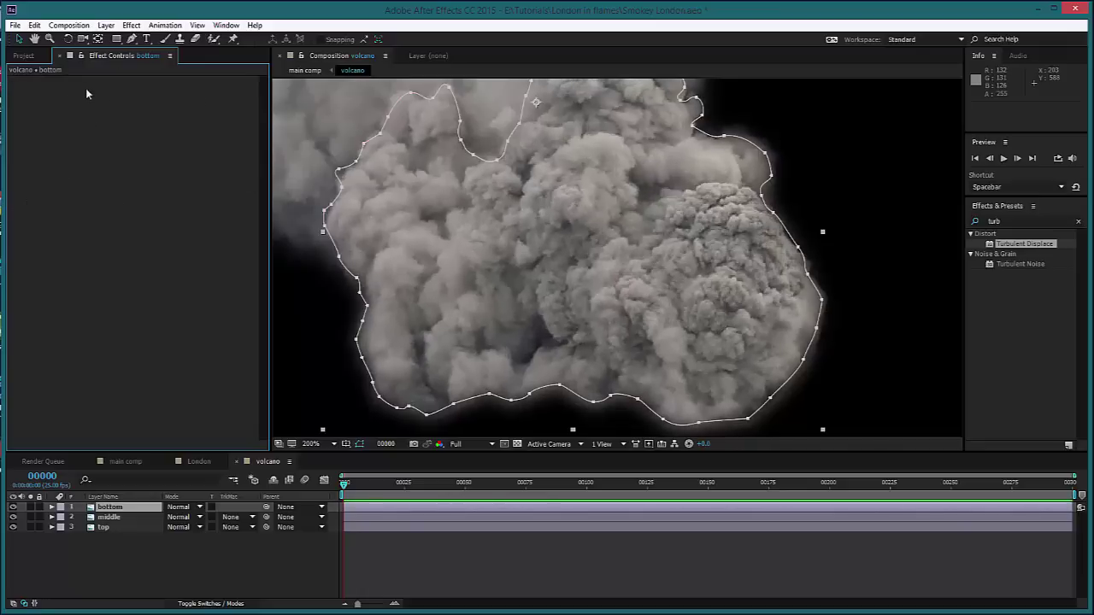
Find the Liquify effect and apply it to the bottom smoke layer.
left_click_drag(1025, 221, 940, 219)
type("liq")
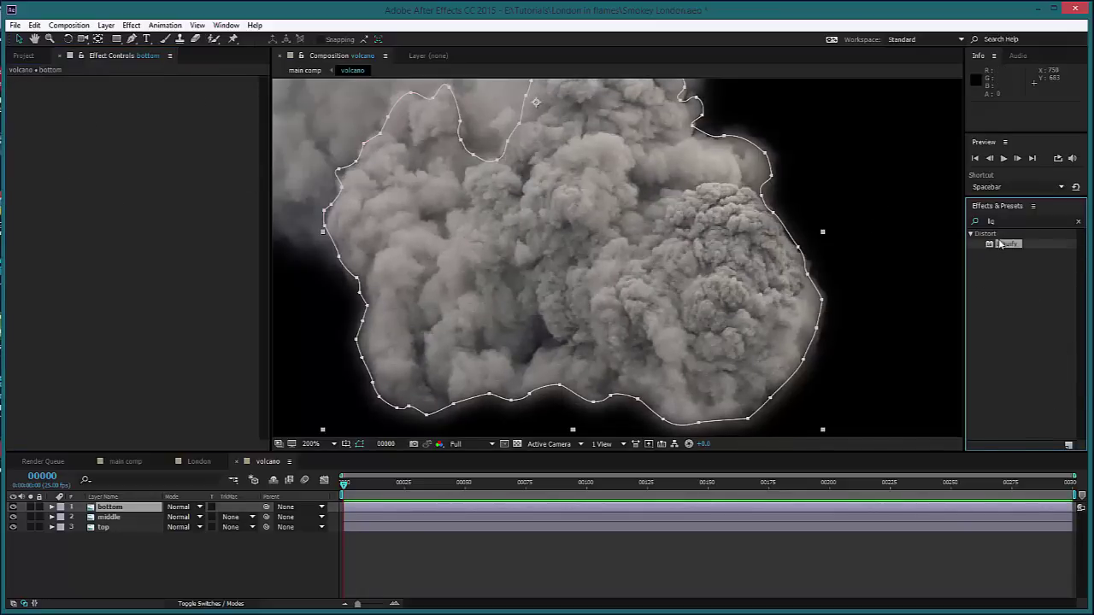
left_click_drag(1006, 244, 675, 321)
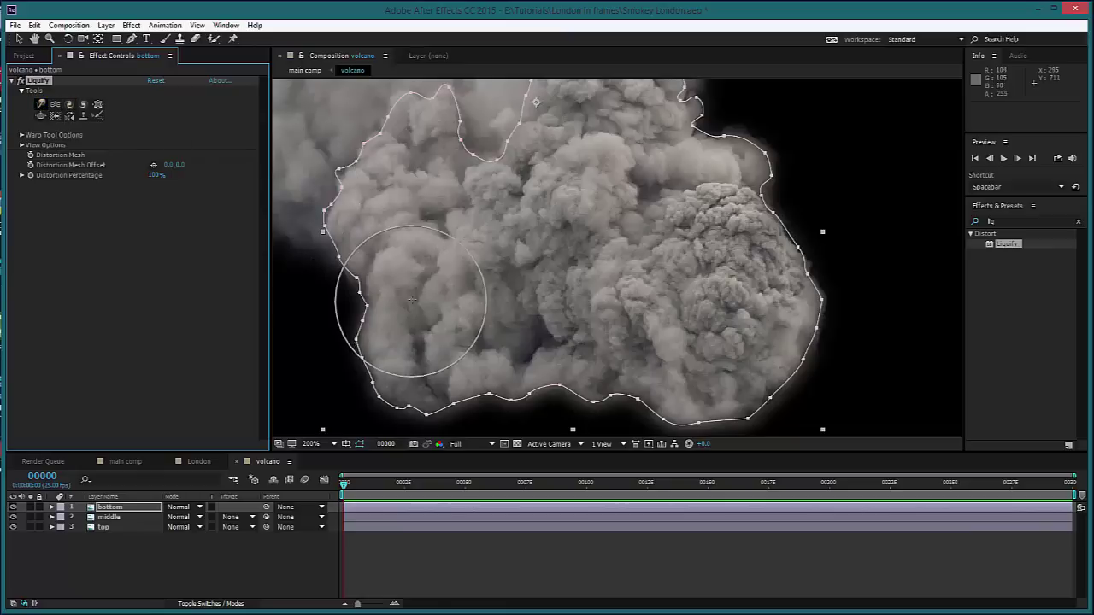
Try pushing the bottom layer's smoke around with Liquify's Warp tool, and undo the strokes.
mouse_move(383, 305)
left_mouse_down()
mouse_move(464, 341)
mouse_move(427, 333)
left_mouse_up()
mouse_move(408, 276)
left_mouse_down()
mouse_move(384, 261)
mouse_move(392, 218)
mouse_move(377, 203)
mouse_move(410, 154)
mouse_move(432, 168)
mouse_move(442, 158)
mouse_move(527, 176)
mouse_move(540, 162)
mouse_move(761, 220)
mouse_move(737, 205)
mouse_move(763, 229)
left_mouse_up()
key("ctrl+z")
key("ctrl+z")
key("ctrl+z")
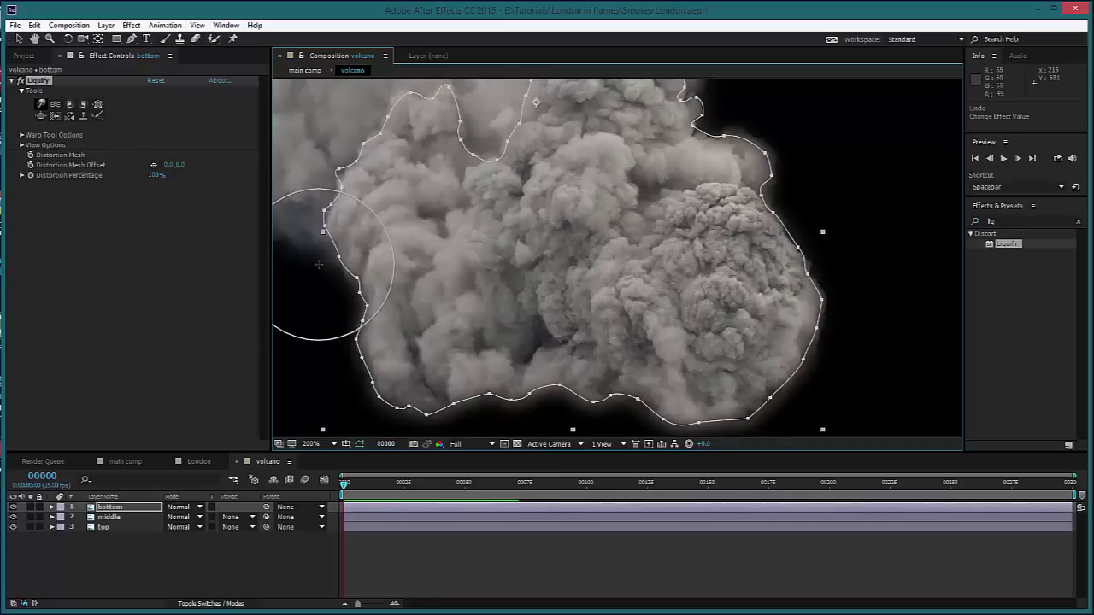
key("ctrl+z")
key("ctrl+z")
key("ctrl+z")
key("ctrl+z")
key("ctrl+z")
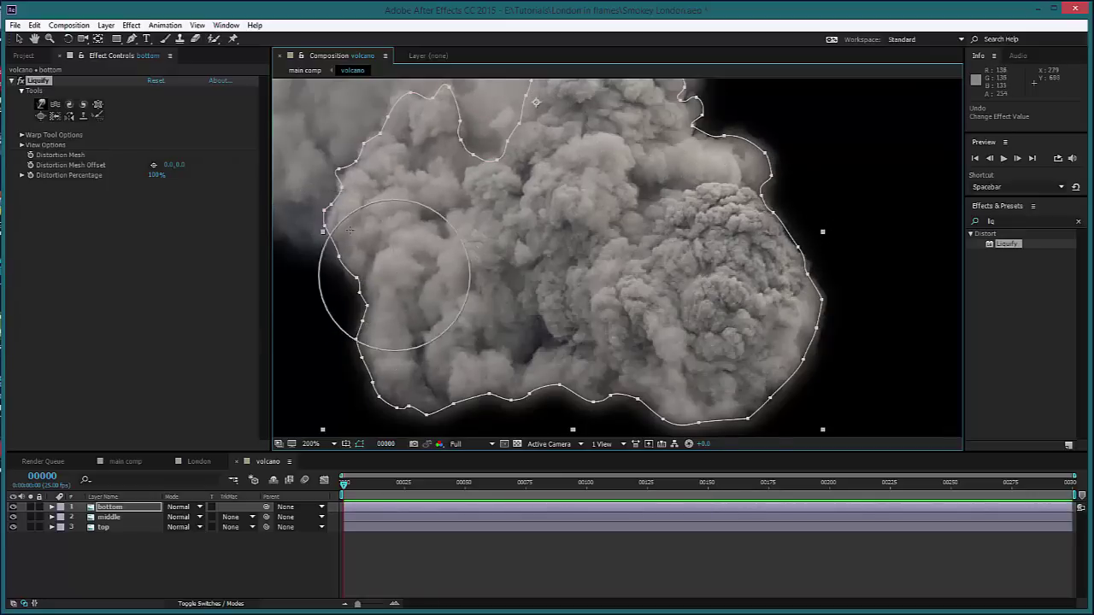
Try twirling the right-hand billow of the bottom layer clockwise with Liquify, and undo the distortion.
left_click(69, 106)
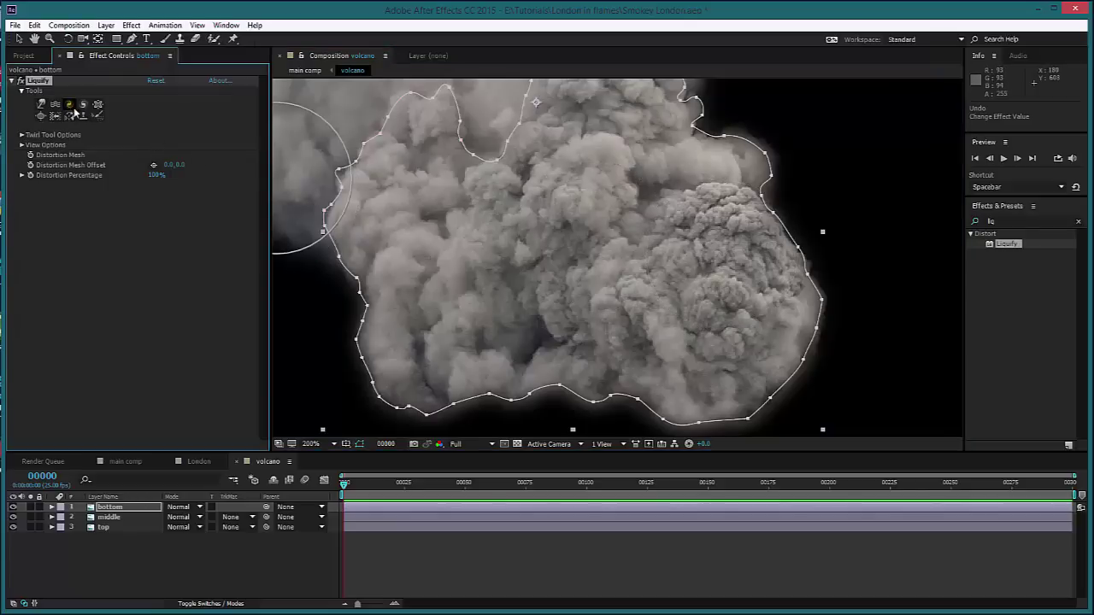
mouse_move(727, 270)
left_mouse_down()
mouse_move(735, 329)
mouse_move(664, 312)
mouse_move(702, 316)
left_mouse_up()
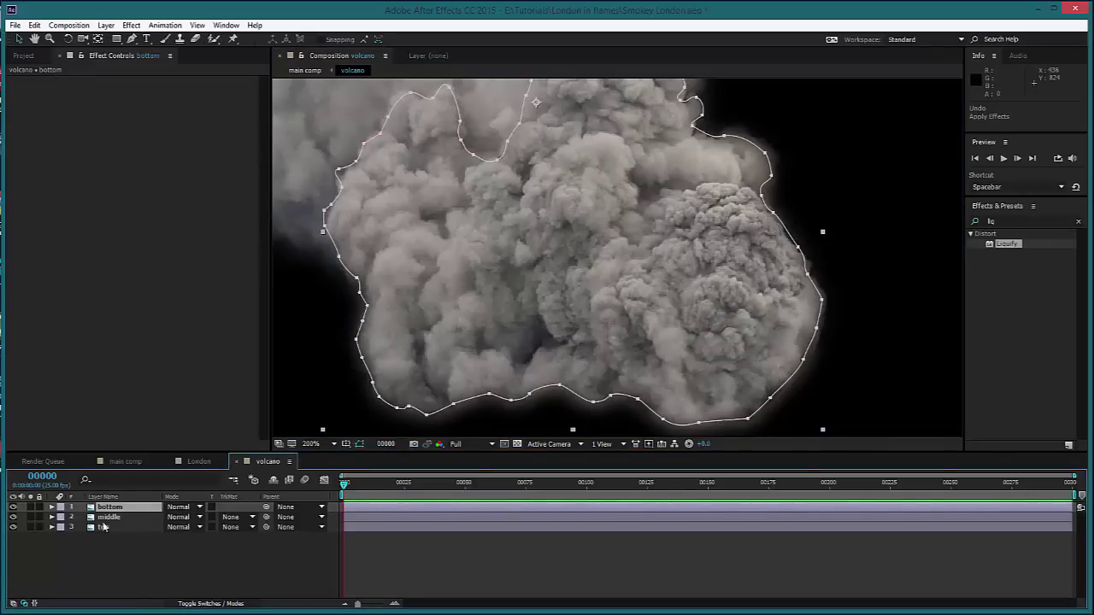
Reapply Liquify to the bottom layer and keyframe its Distortion Mesh at frame 0 and frame 299.
mouse_move(1015, 244)
left_mouse_down()
mouse_move(237, 454)
mouse_move(110, 508)
left_mouse_up()
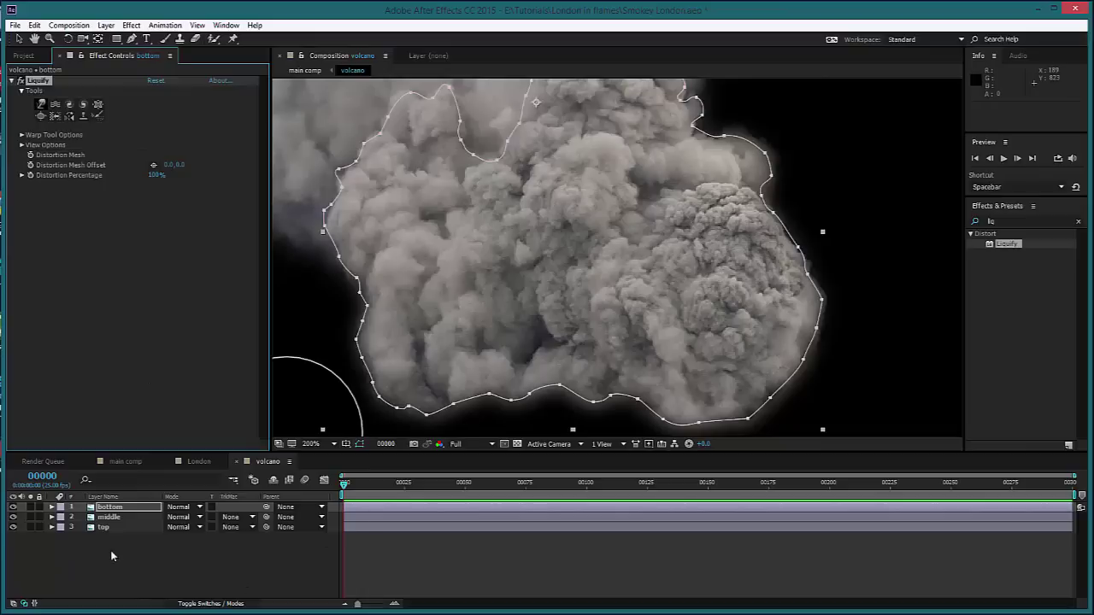
left_click(114, 510)
key("e")
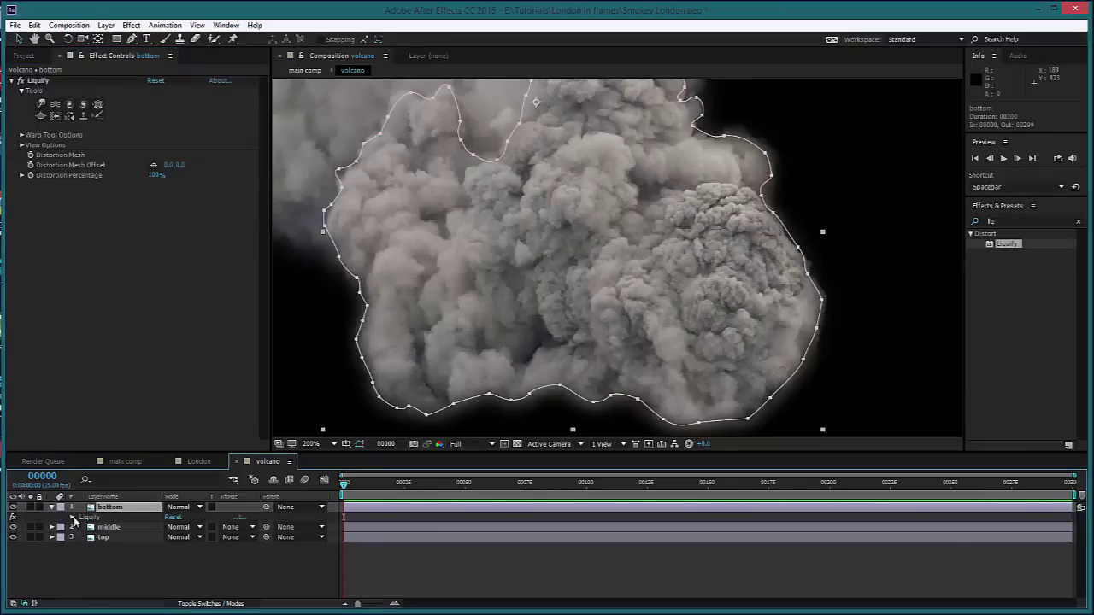
left_click(72, 518)
left_click(92, 546)
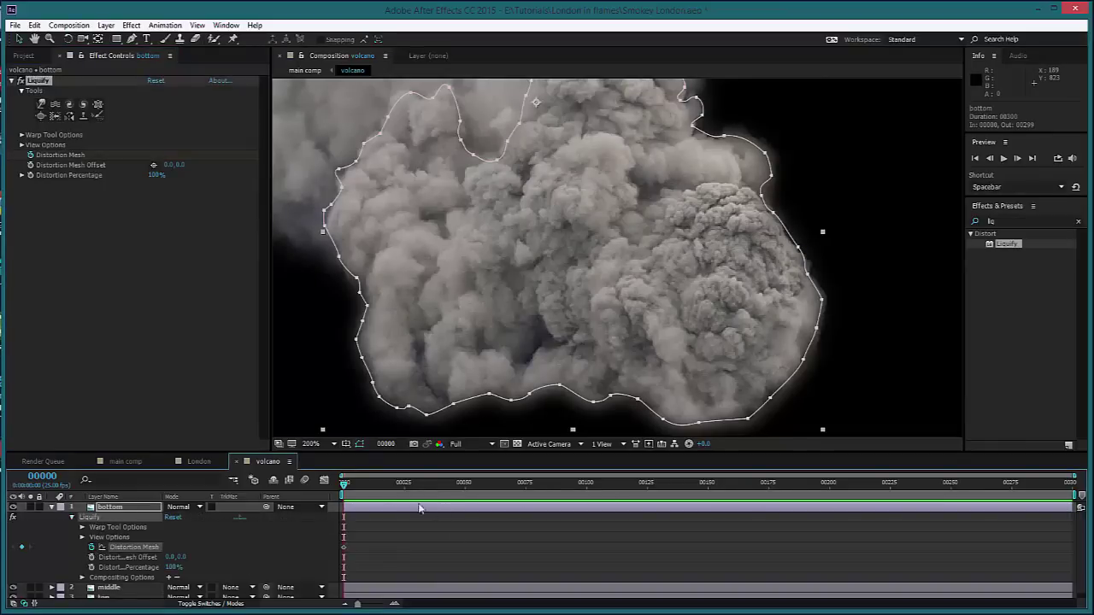
left_click(22, 548)
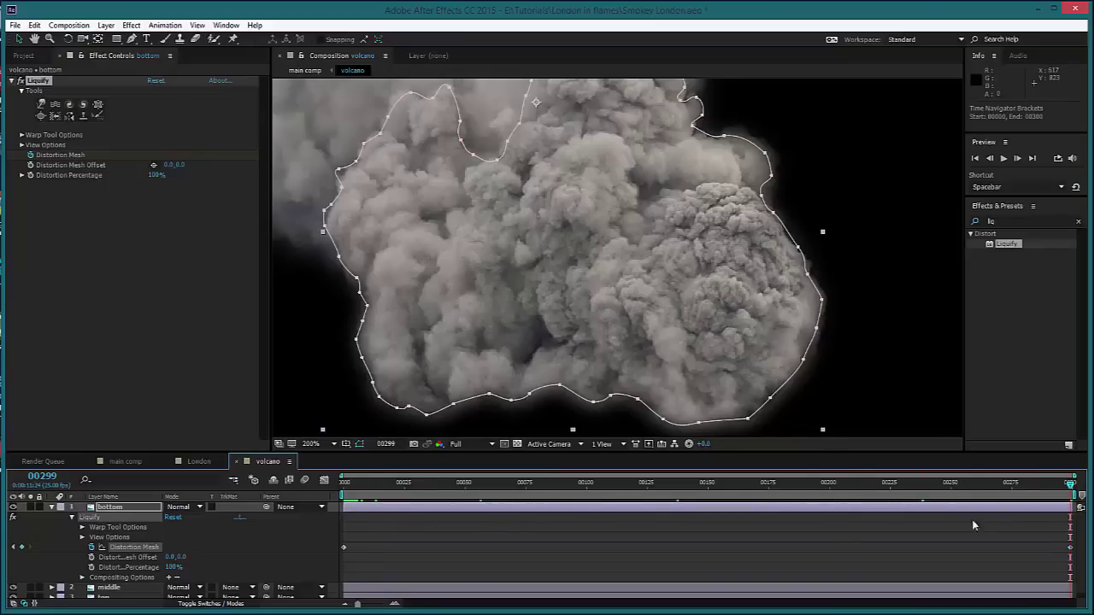
At frame 299, twirl the bottom layer's large right-hand billow counterclockwise with Liquify.
left_click(83, 105)
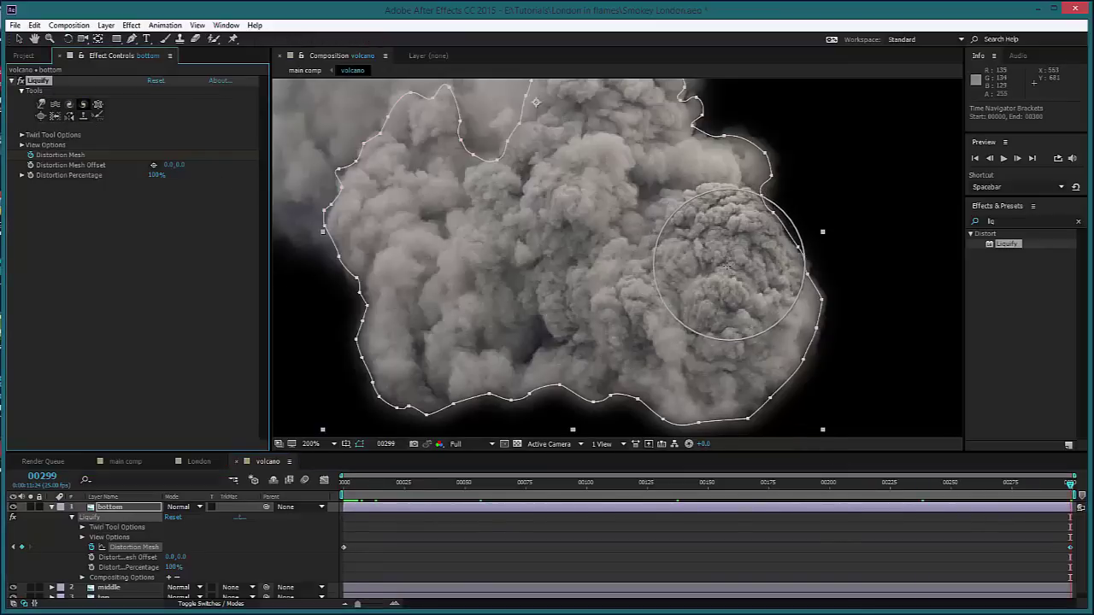
mouse_move(726, 266)
left_mouse_down()
mouse_move(762, 271)
mouse_move(703, 247)
mouse_move(741, 257)
mouse_move(705, 264)
mouse_move(715, 270)
mouse_move(726, 255)
mouse_move(702, 253)
mouse_move(715, 255)
mouse_move(671, 176)
mouse_move(734, 243)
left_mouse_up()
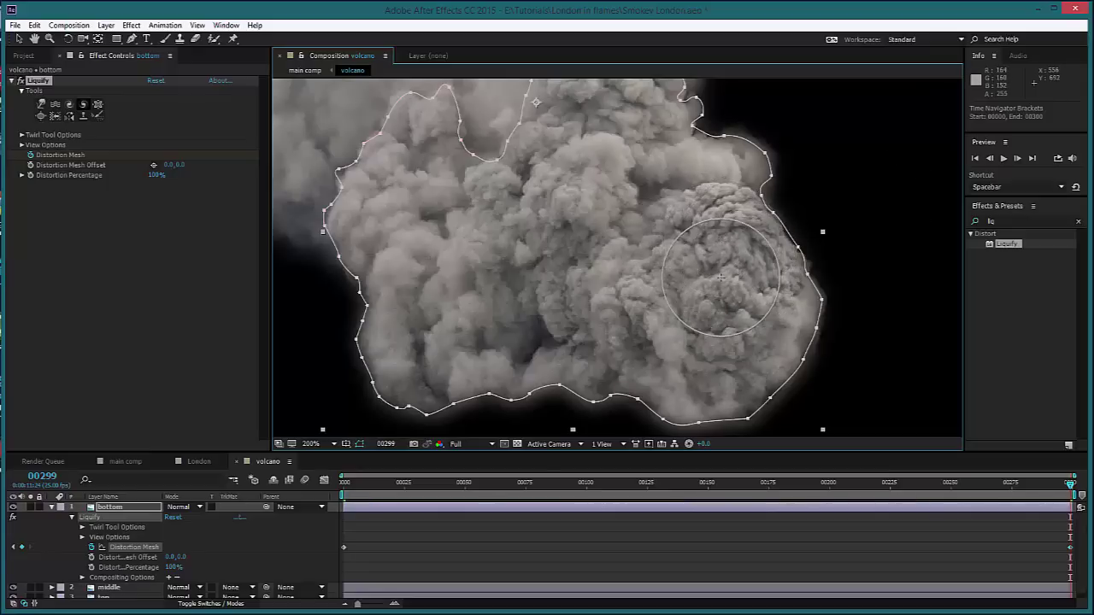
left_click(89, 110)
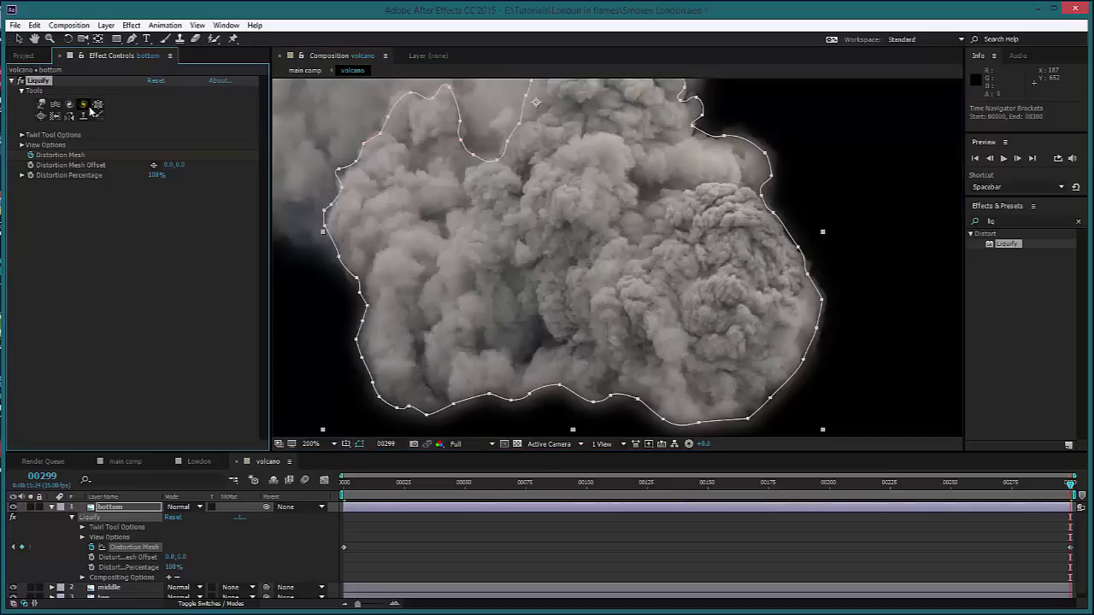
left_click_drag(739, 220, 729, 211)
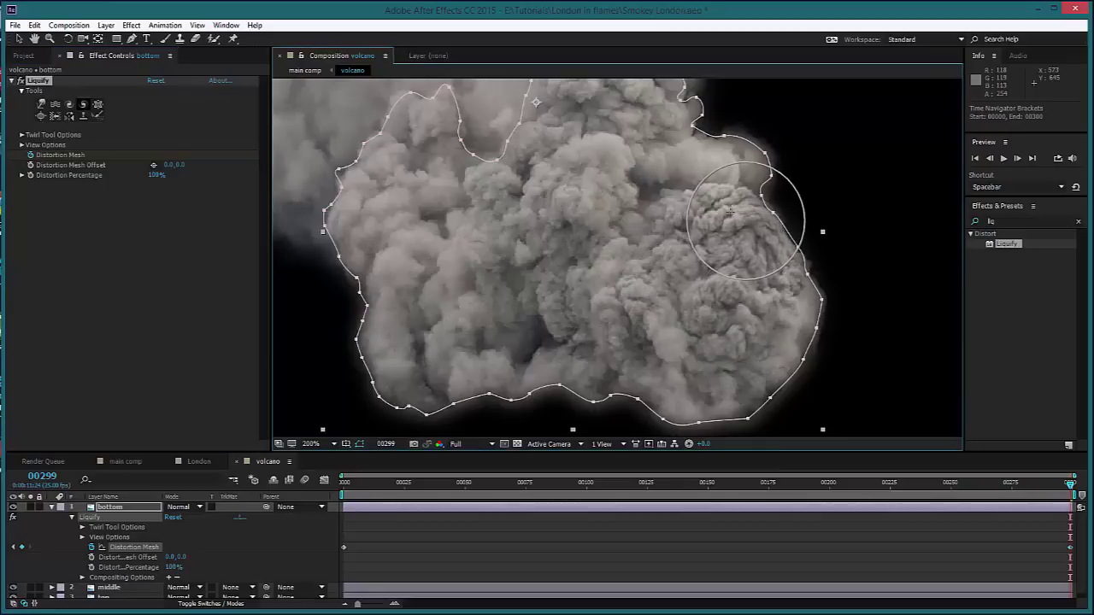
Twirl the top, center and outer edge of the bottom layer's right-hand billow clockwise.
left_click(71, 105)
left_click_drag(670, 245, 728, 207)
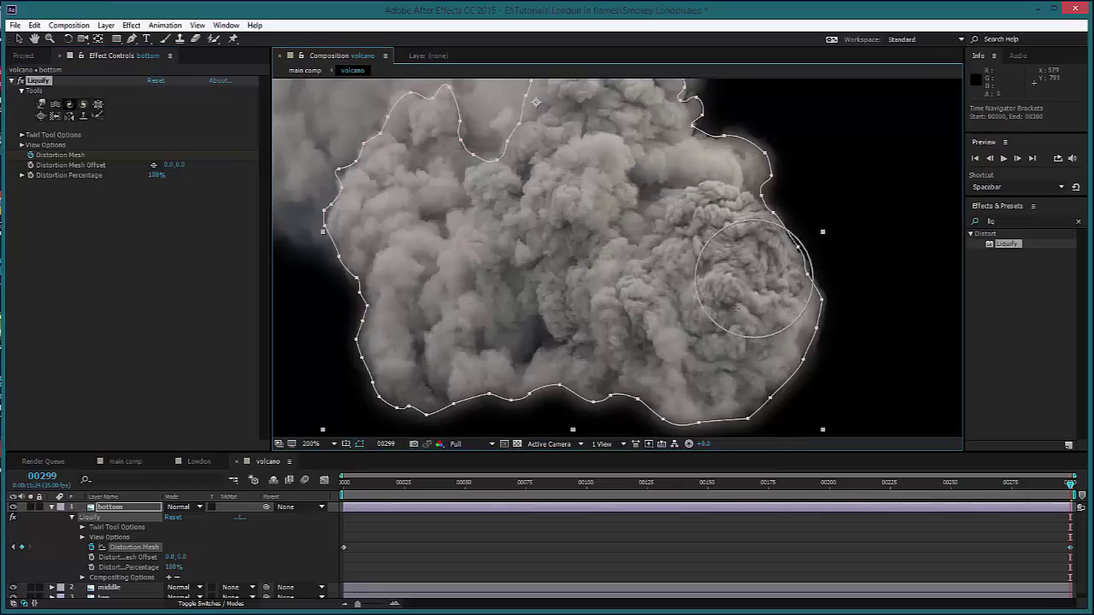
mouse_move(754, 278)
left_mouse_down()
mouse_move(729, 317)
mouse_move(749, 342)
mouse_move(703, 144)
mouse_move(728, 78)
left_mouse_up()
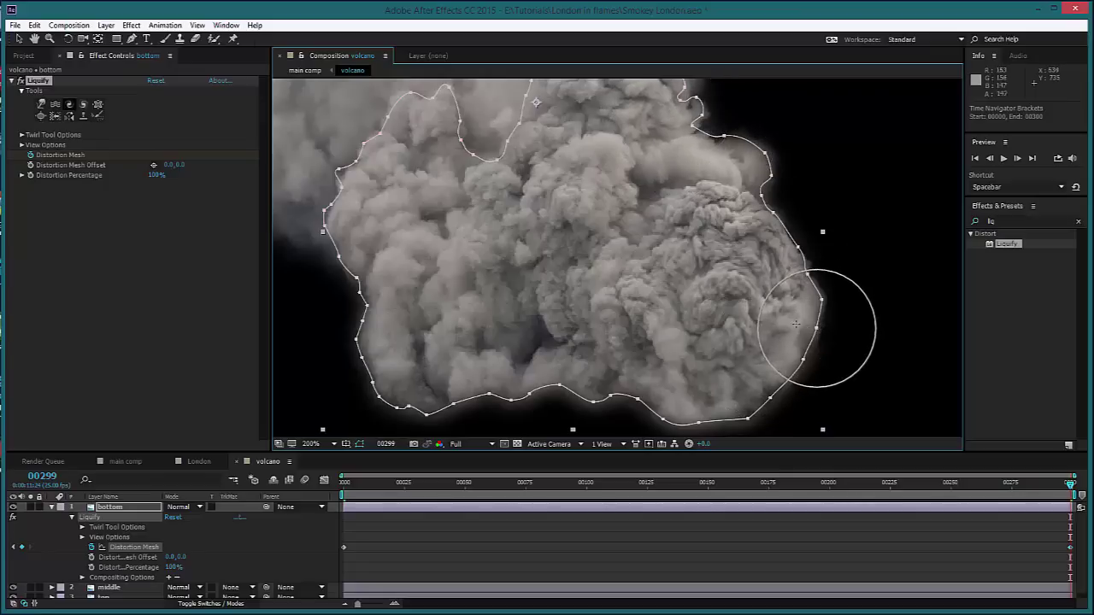
mouse_move(795, 324)
left_mouse_down()
mouse_move(738, 371)
mouse_move(771, 368)
mouse_move(710, 282)
mouse_move(740, 284)
mouse_move(715, 219)
mouse_move(756, 221)
mouse_move(764, 256)
mouse_move(786, 263)
mouse_move(702, 169)
mouse_move(738, 315)
mouse_move(704, 355)
mouse_move(751, 375)
mouse_move(763, 305)
mouse_move(718, 289)
left_mouse_up()
Twirl the left and central smoke of the bottom layer counterclockwise, down to its lower edge.
left_click(83, 104)
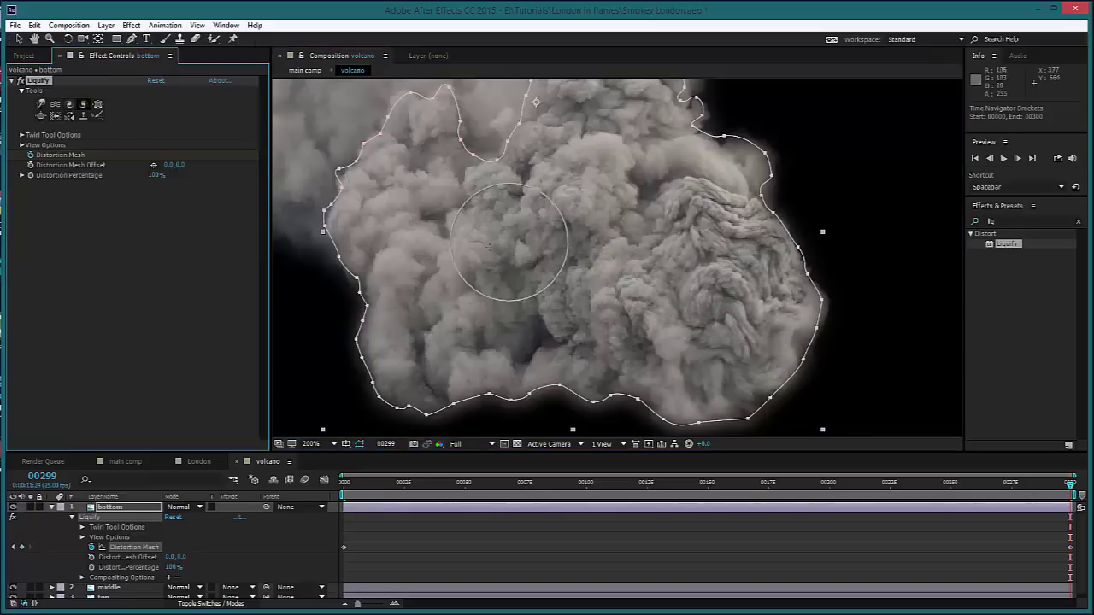
left_click(490, 245)
left_click_drag(475, 239, 525, 248)
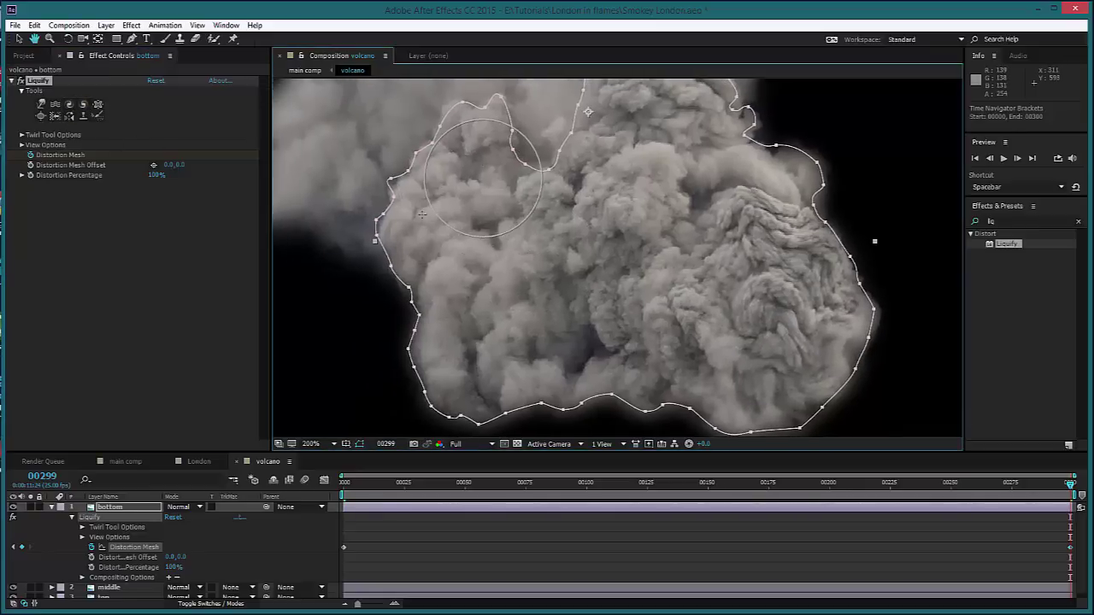
mouse_move(440, 292)
left_mouse_down()
mouse_move(439, 328)
mouse_move(464, 379)
mouse_move(474, 344)
mouse_move(467, 380)
mouse_move(464, 332)
mouse_move(490, 279)
mouse_move(496, 210)
mouse_move(517, 198)
mouse_move(524, 209)
mouse_move(497, 279)
mouse_move(506, 366)
mouse_move(524, 376)
mouse_move(486, 343)
mouse_move(450, 336)
mouse_move(432, 273)
mouse_move(351, 193)
left_mouse_up()
mouse_move(571, 220)
left_mouse_down()
mouse_move(610, 207)
mouse_move(532, 350)
mouse_move(582, 369)
left_mouse_up()
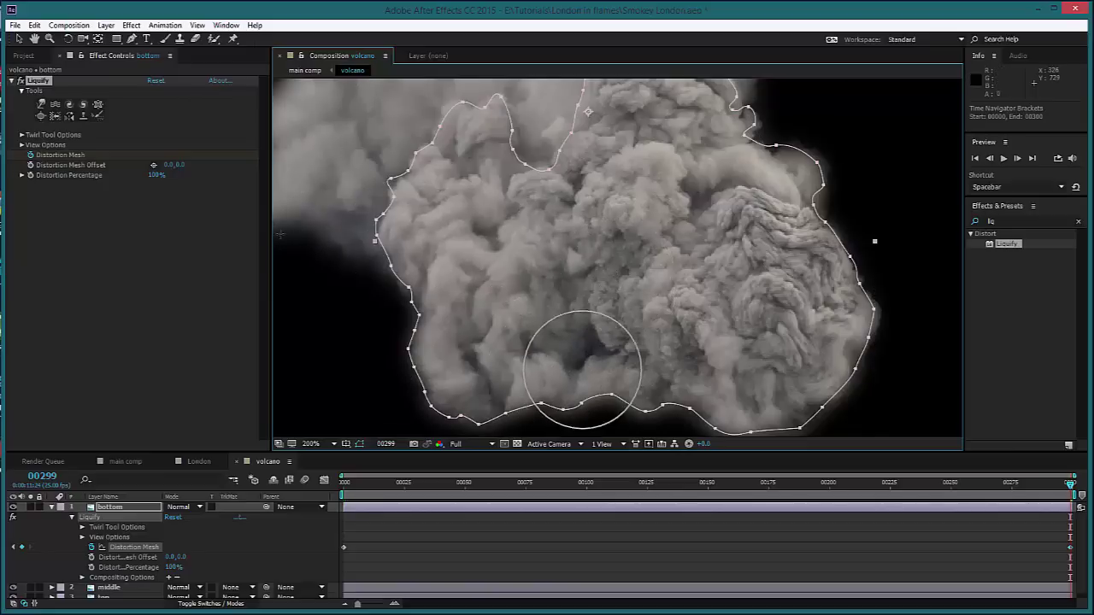
Swell the bottom layer's central and upper-left billows with Liquify's Bloat tool.
left_click(41, 116)
mouse_move(670, 266)
left_mouse_down()
mouse_move(627, 278)
mouse_move(617, 256)
mouse_move(629, 251)
mouse_move(630, 268)
mouse_move(640, 224)
mouse_move(691, 305)
mouse_move(746, 288)
mouse_move(747, 224)
left_mouse_up()
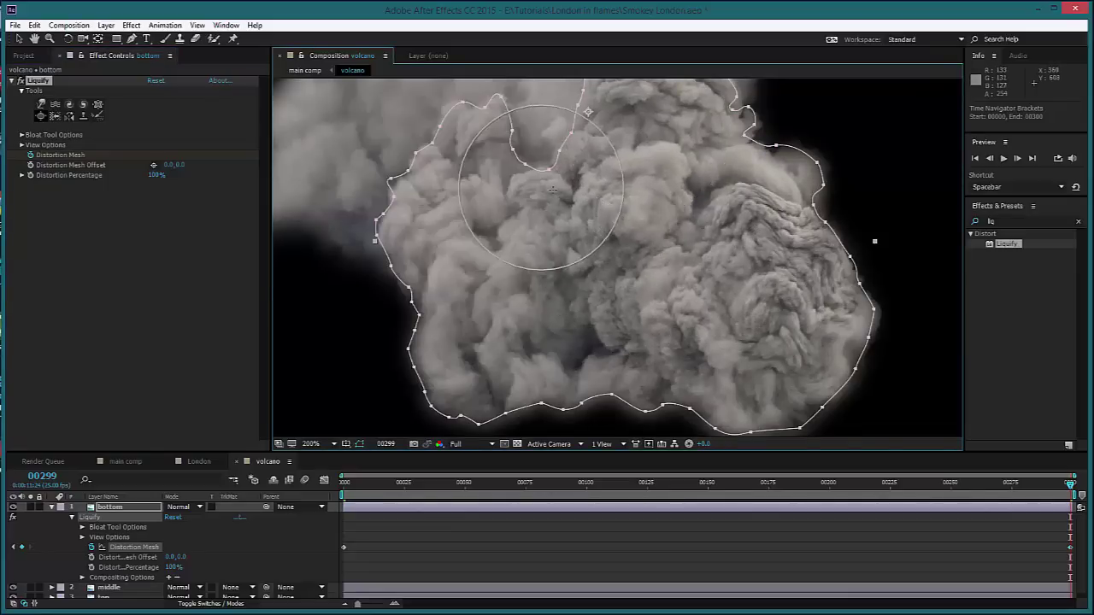
mouse_move(551, 189)
left_mouse_down()
mouse_move(476, 199)
mouse_move(489, 199)
mouse_move(462, 266)
mouse_move(474, 271)
mouse_move(445, 334)
mouse_move(509, 357)
mouse_move(581, 320)
left_mouse_up()
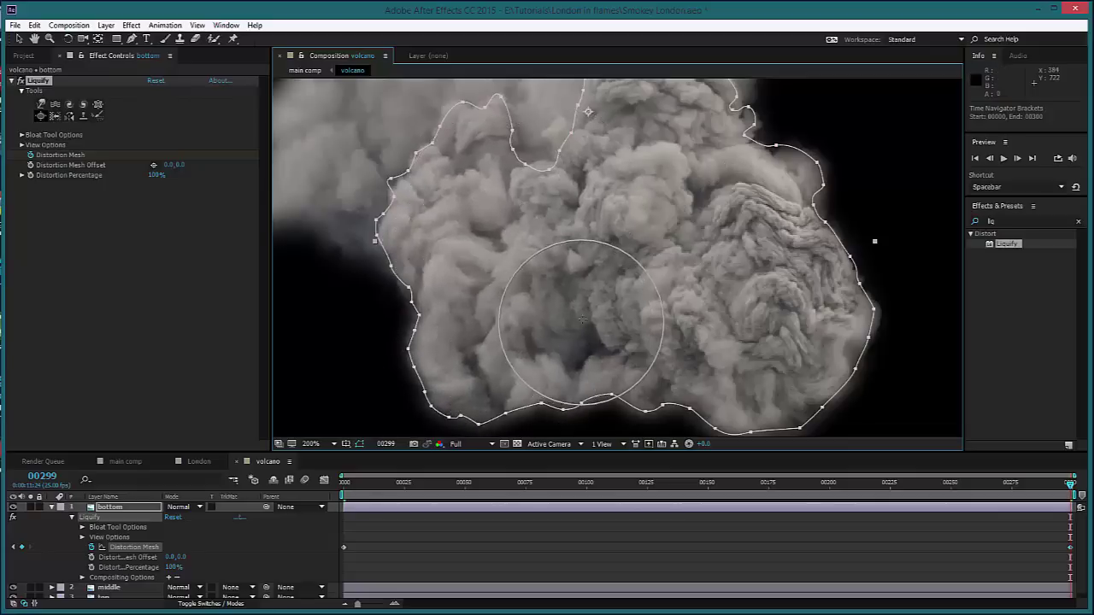
Push the bottom layer's upper and right-side smoke with Liquify's Warp tool, and scrub the timeline to check the motion.
left_click(40, 103)
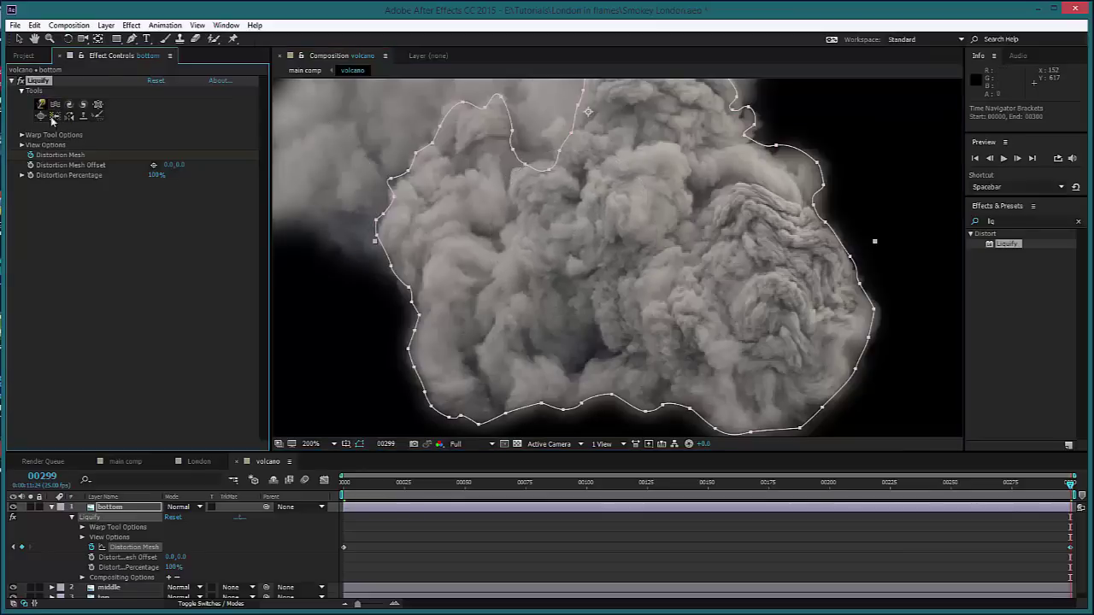
mouse_move(476, 177)
left_mouse_down()
mouse_move(439, 162)
mouse_move(416, 185)
mouse_move(405, 175)
mouse_move(387, 211)
mouse_move(374, 202)
mouse_move(516, 107)
left_mouse_up()
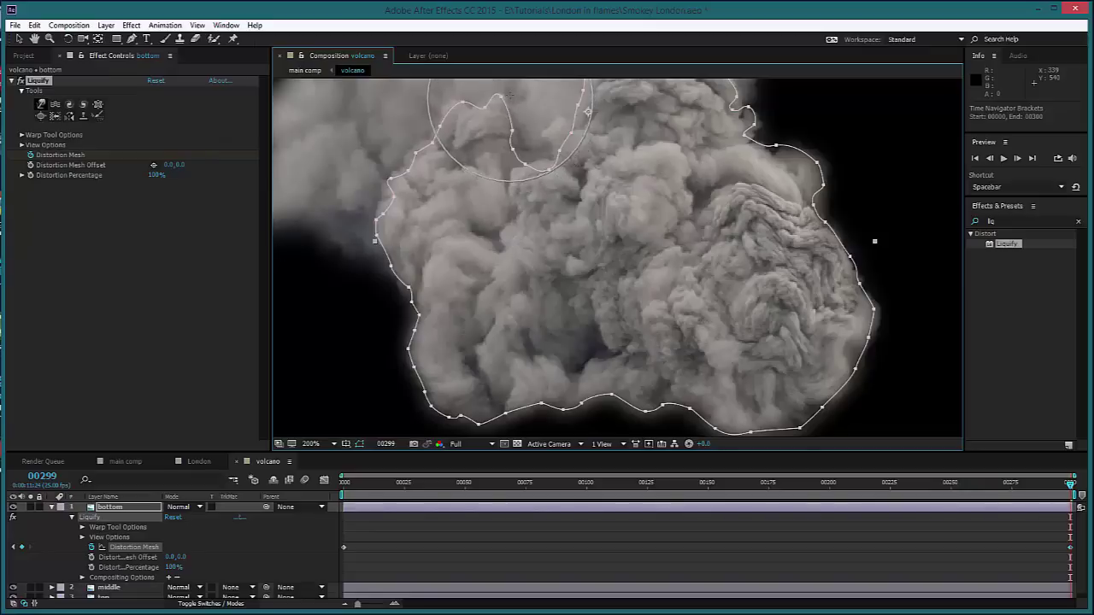
scroll(504, 171, "up", 5)
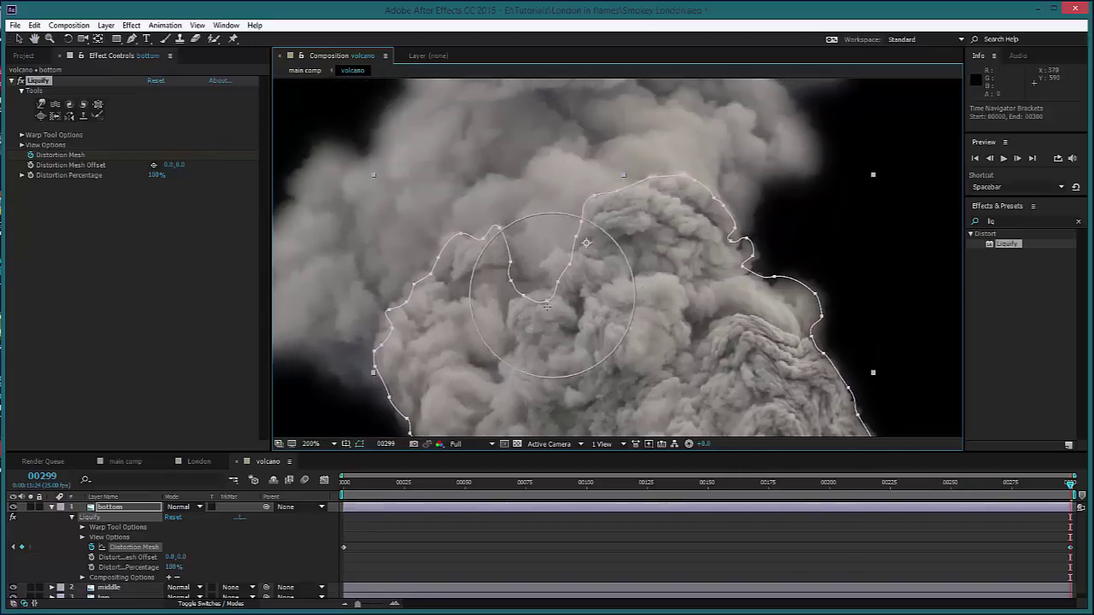
left_click_drag(546, 309, 539, 293)
left_click_drag(650, 195, 646, 172)
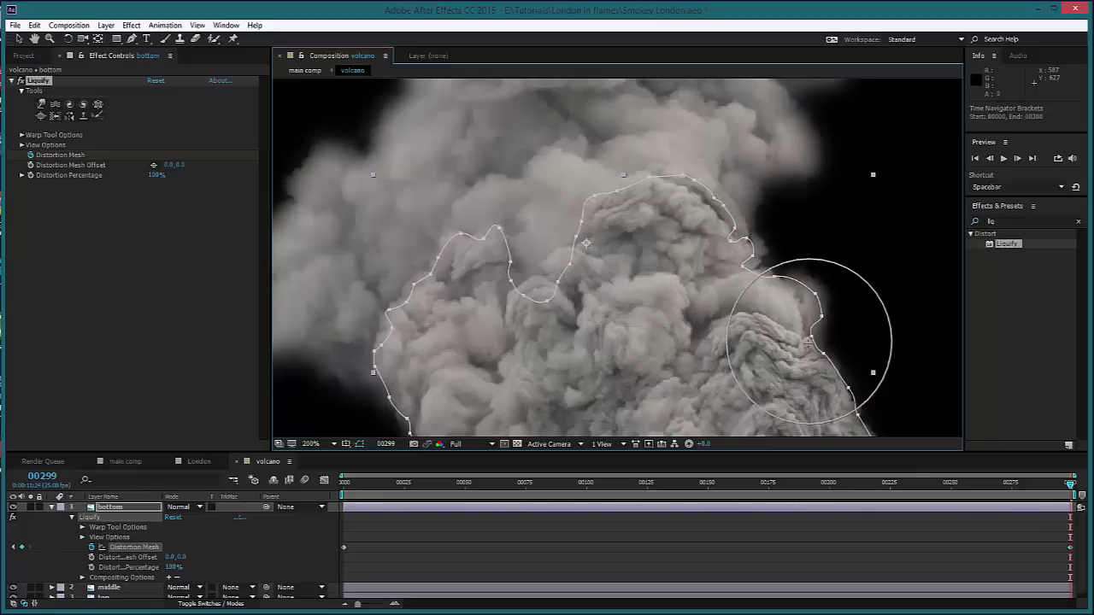
mouse_move(822, 367)
left_mouse_down()
mouse_move(661, 231)
mouse_move(637, 322)
left_mouse_up()
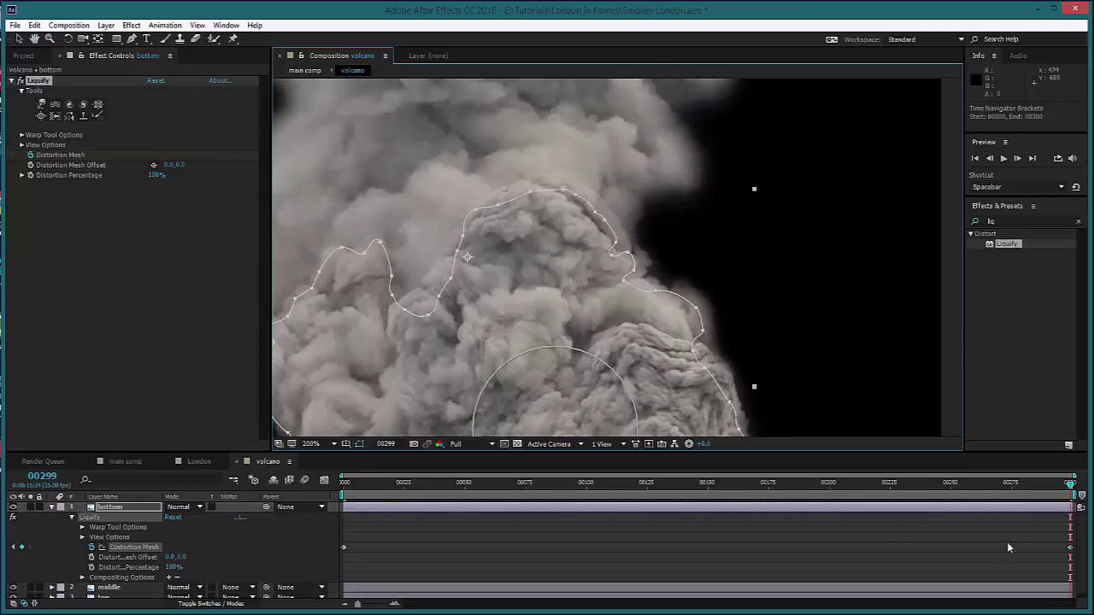
left_click_drag(946, 495, 917, 496)
left_click_drag(988, 499, 1070, 495)
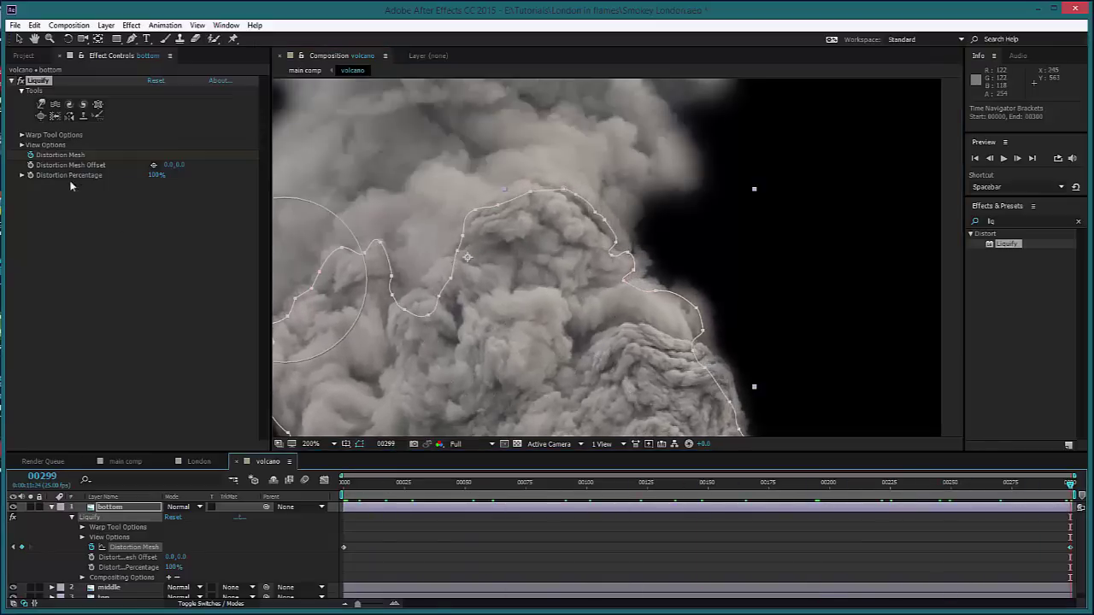
Bloat the central billow of the bottom layer at frame 299, and scrub the whole timeline to preview it.
left_click(41, 116)
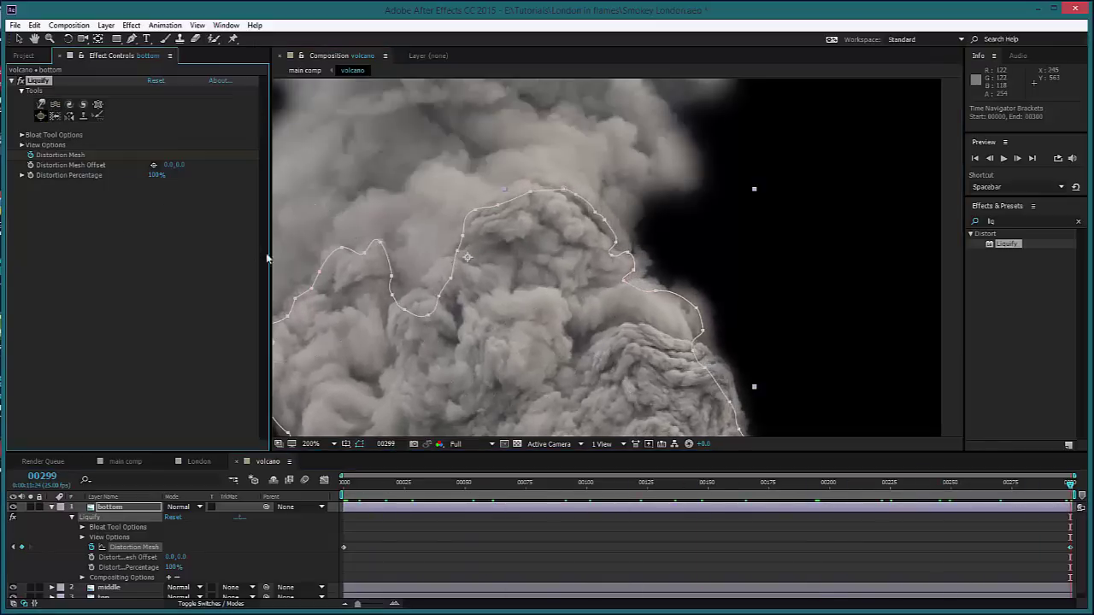
left_click(526, 346)
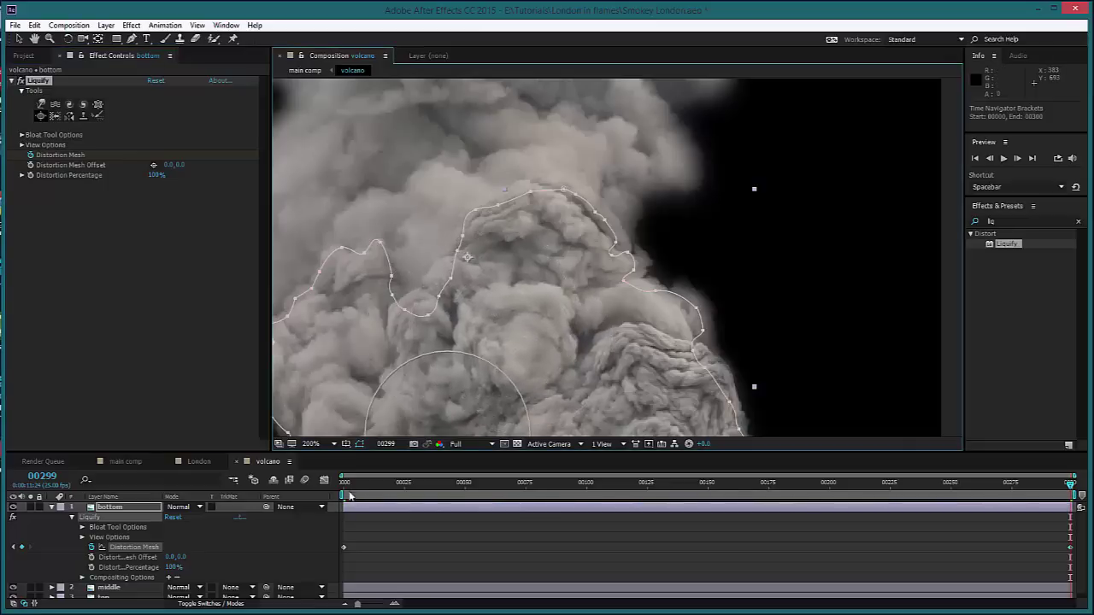
mouse_move(348, 492)
left_mouse_down()
mouse_move(1090, 498)
mouse_move(447, 491)
mouse_move(1023, 513)
mouse_move(1075, 503)
left_mouse_up()
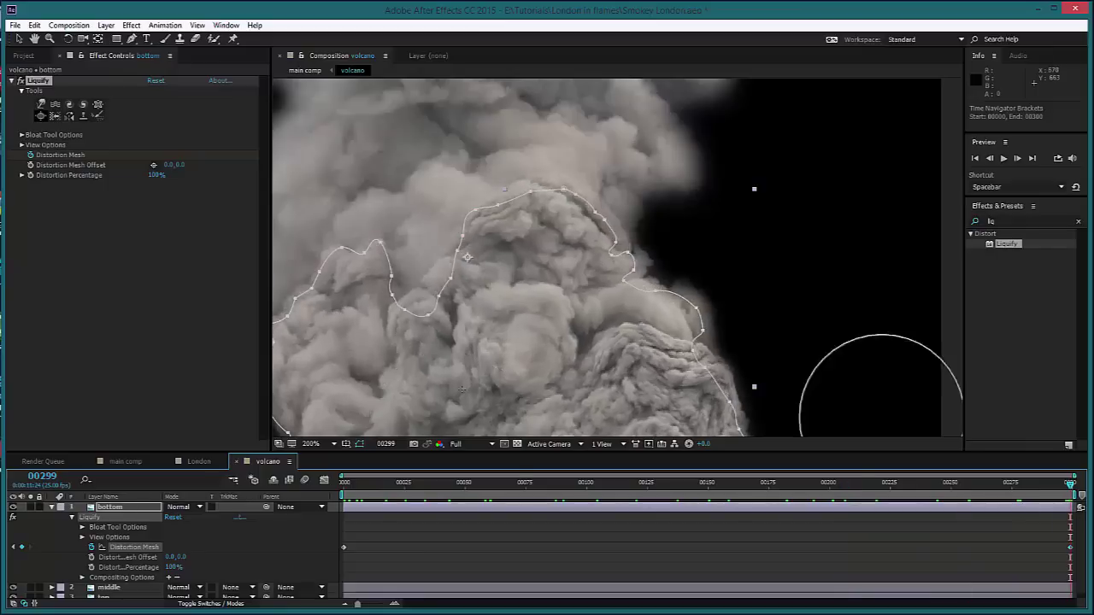
Collapse the bottom layer, solo the middle layer with the view at 100%, and apply Liquify to it.
left_click(53, 507)
left_click(109, 518)
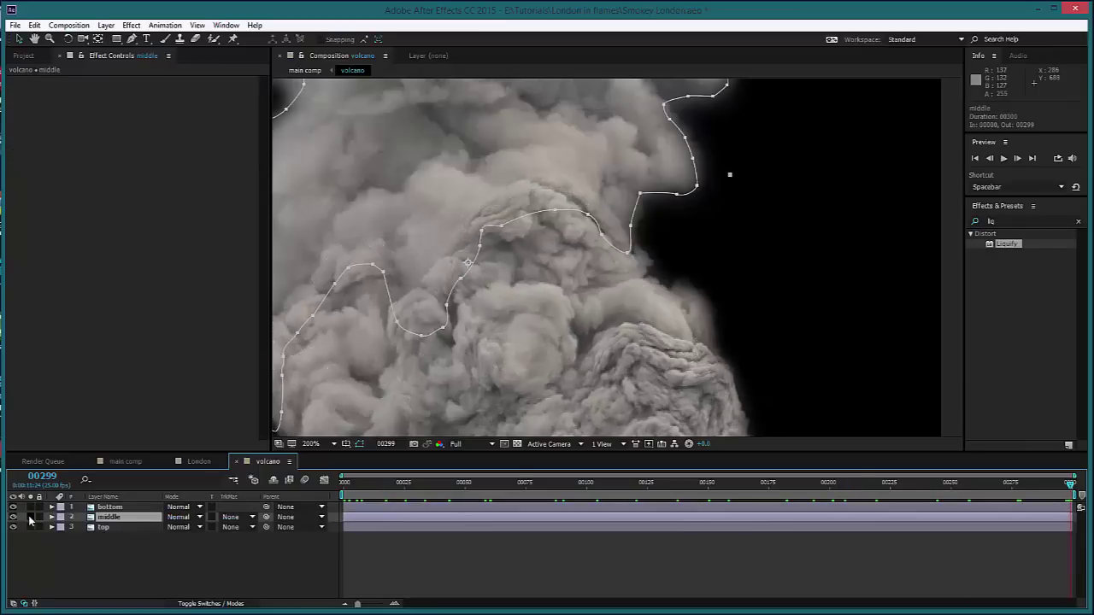
left_click(30, 518)
scroll(647, 334, "down", 2)
scroll(632, 290, "up", 1)
scroll(636, 294, "down", 2)
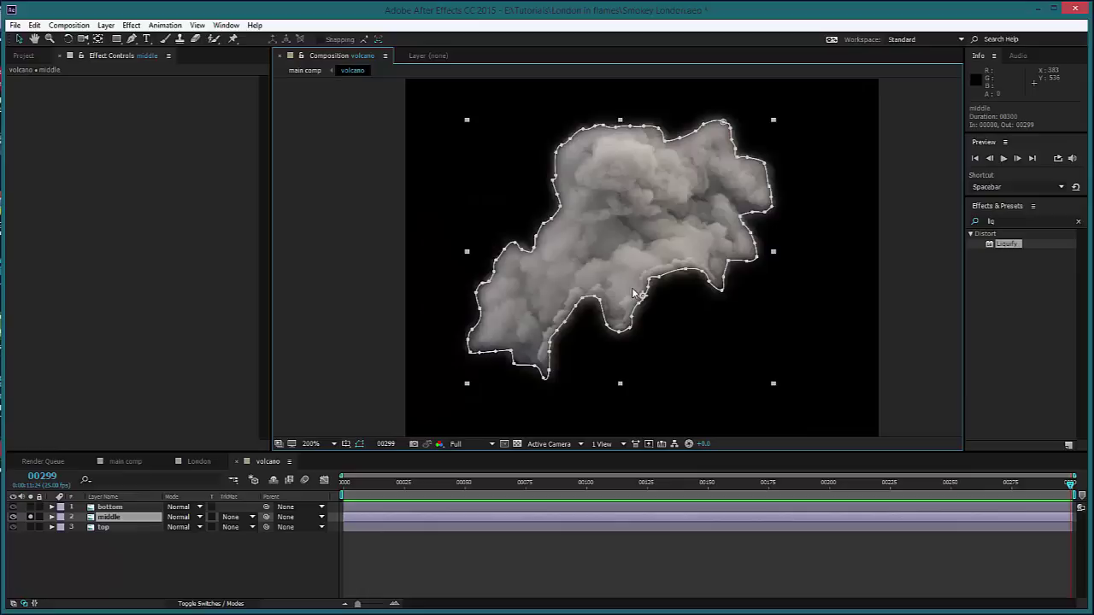
left_click_drag(585, 300, 549, 316)
mouse_move(1003, 257)
left_mouse_down()
mouse_move(726, 445)
mouse_move(384, 495)
mouse_move(111, 518)
left_mouse_up()
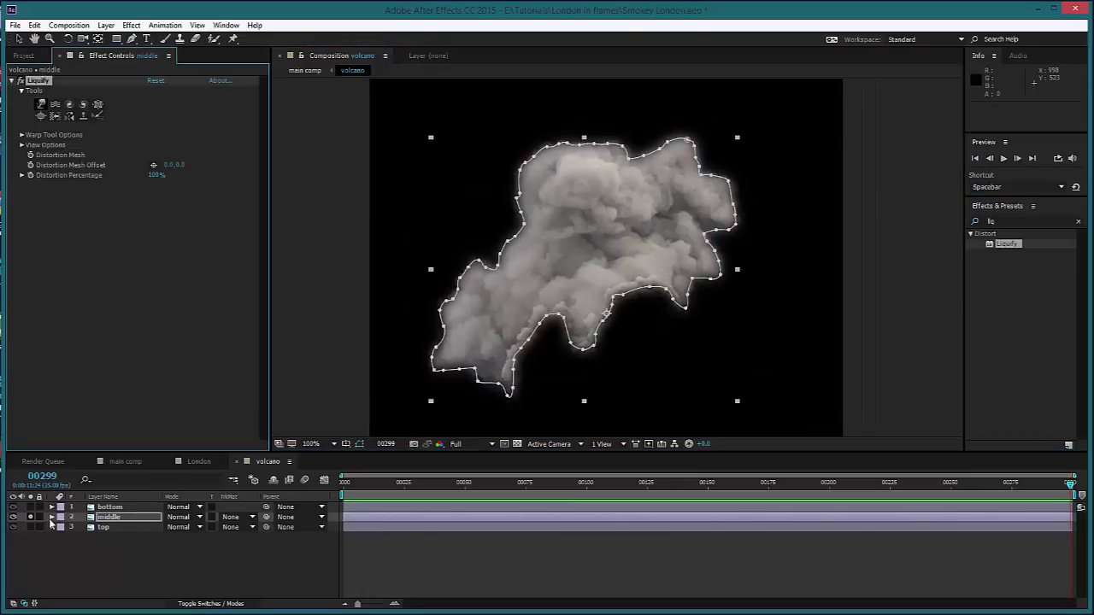
Keyframe the middle layer's Liquify Distortion Mesh at frame 0 and frame 299.
left_click(51, 518)
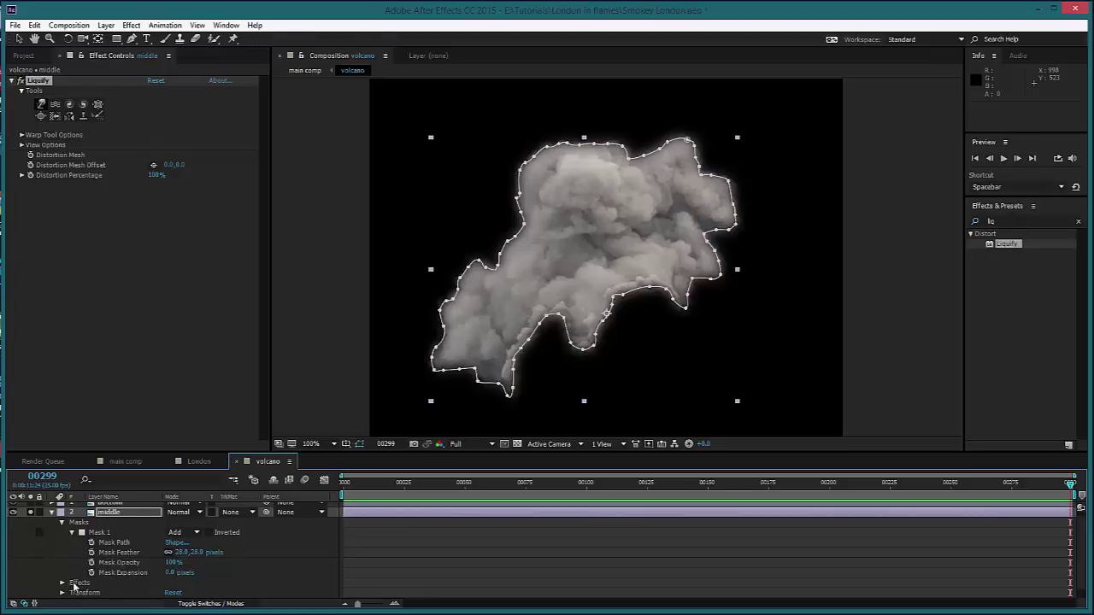
key("e")
left_click(73, 528)
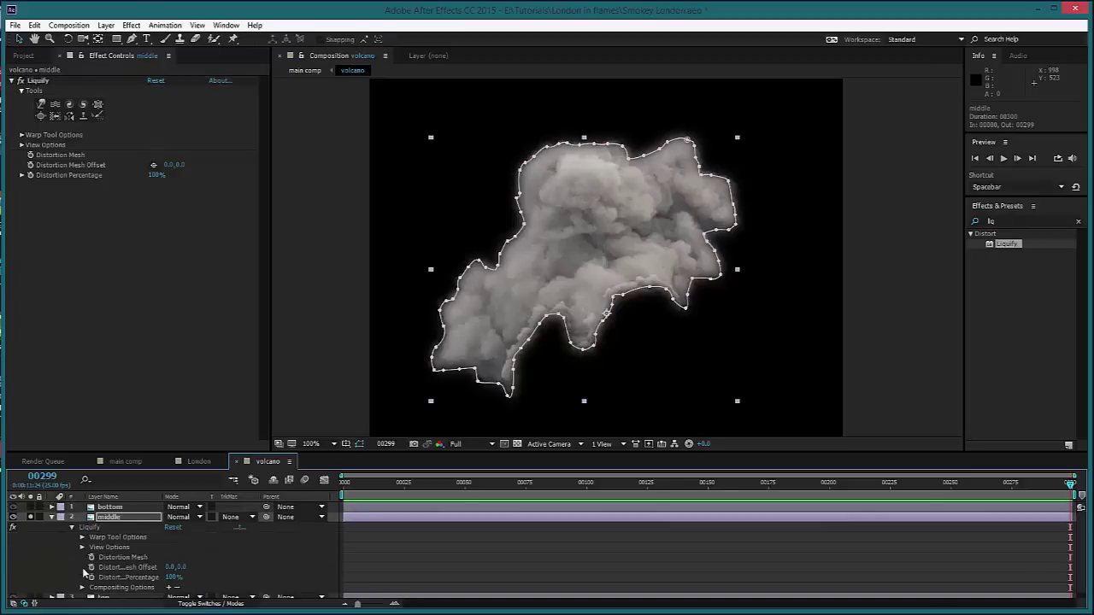
left_click(92, 557)
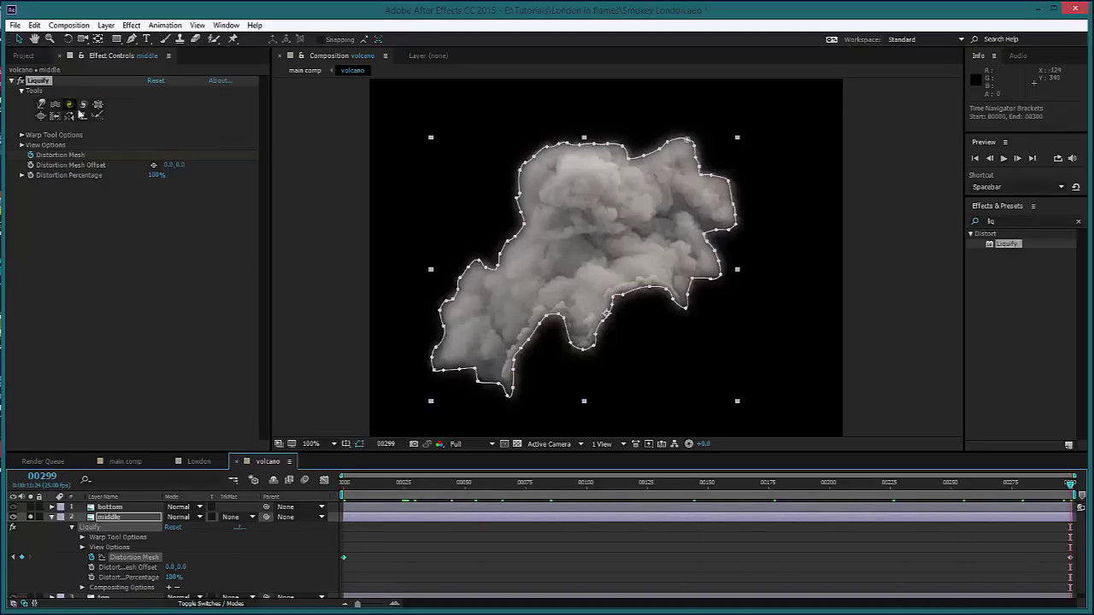
At frame 299, twirl the middle layer's lower-left smoke counterclockwise and its right-side smoke clockwise.
left_click(83, 104)
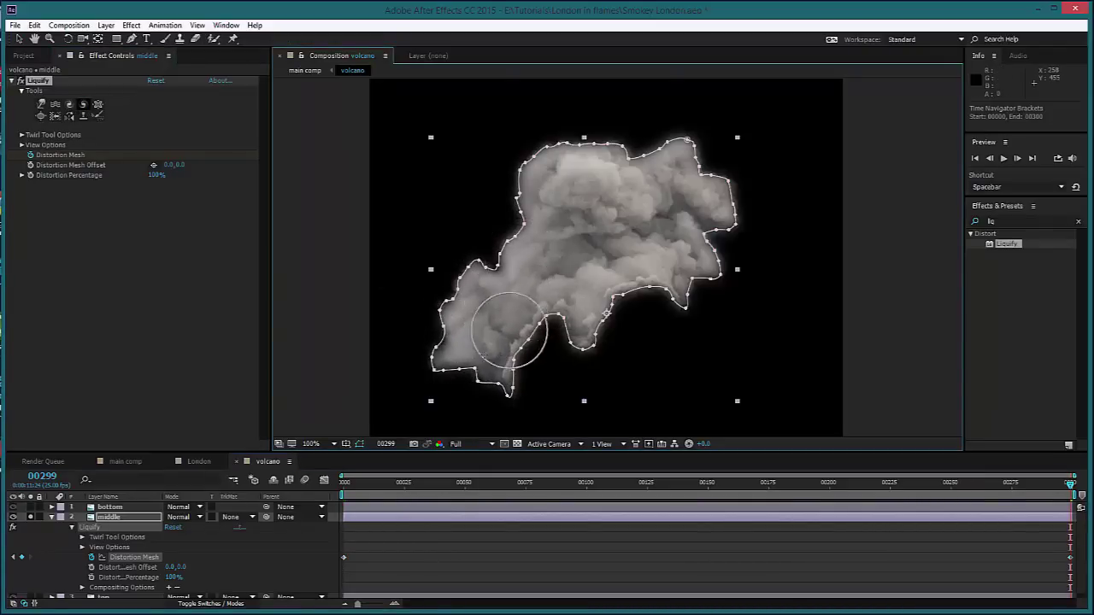
left_click(70, 104)
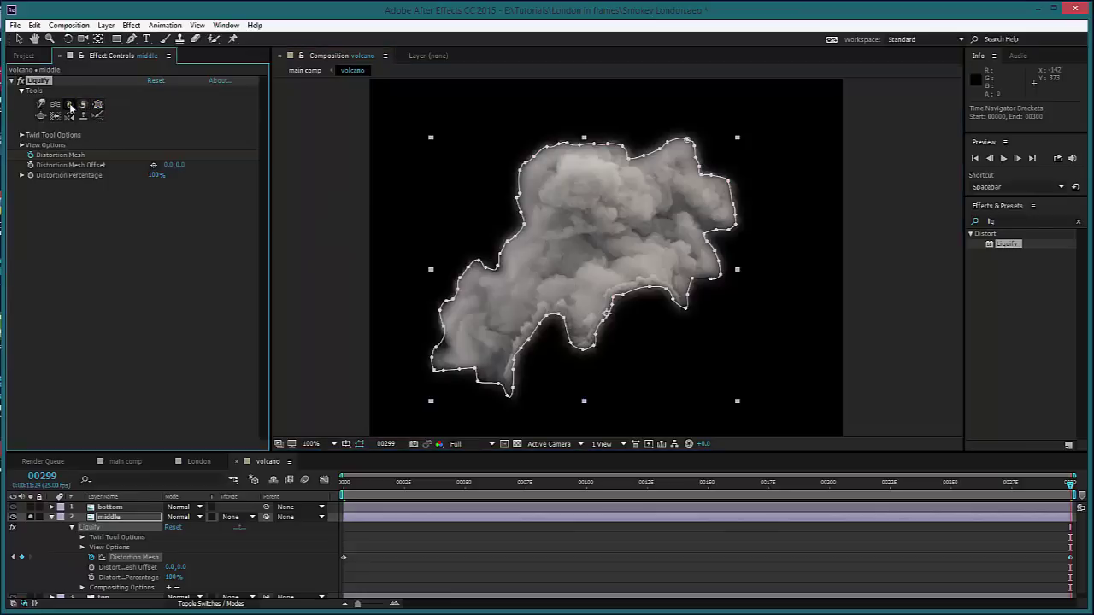
mouse_move(689, 169)
left_mouse_down()
mouse_move(710, 198)
mouse_move(693, 219)
mouse_move(687, 259)
mouse_move(664, 272)
left_mouse_up()
left_click_drag(701, 195, 677, 160)
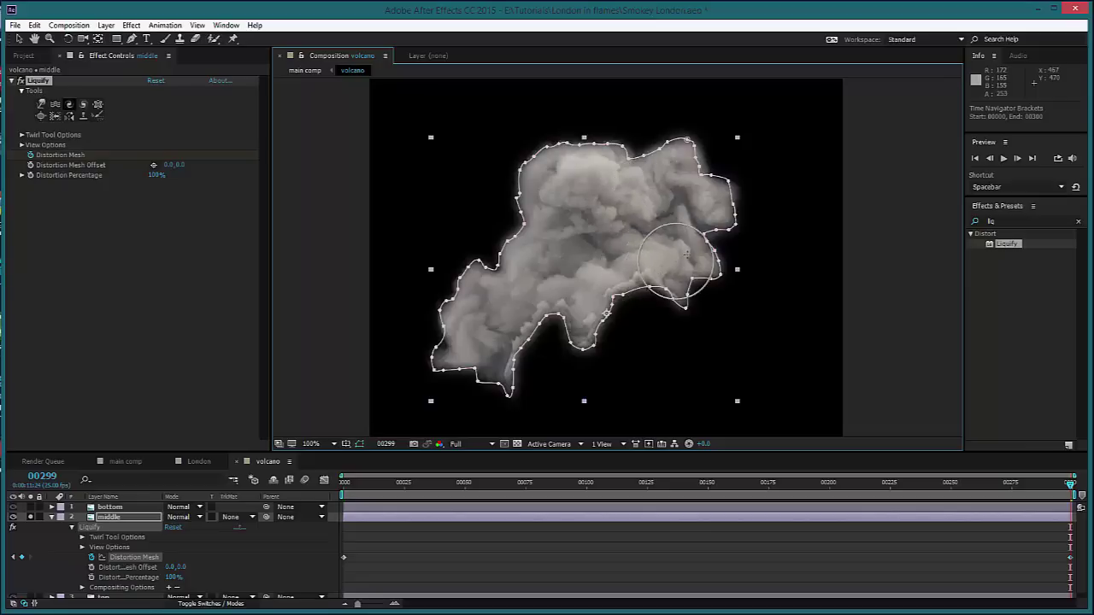
Twirl the middle layer's right-side smoke at frame 299, and bloat its upper, central and lower-right billows.
left_click_drag(700, 221, 703, 201)
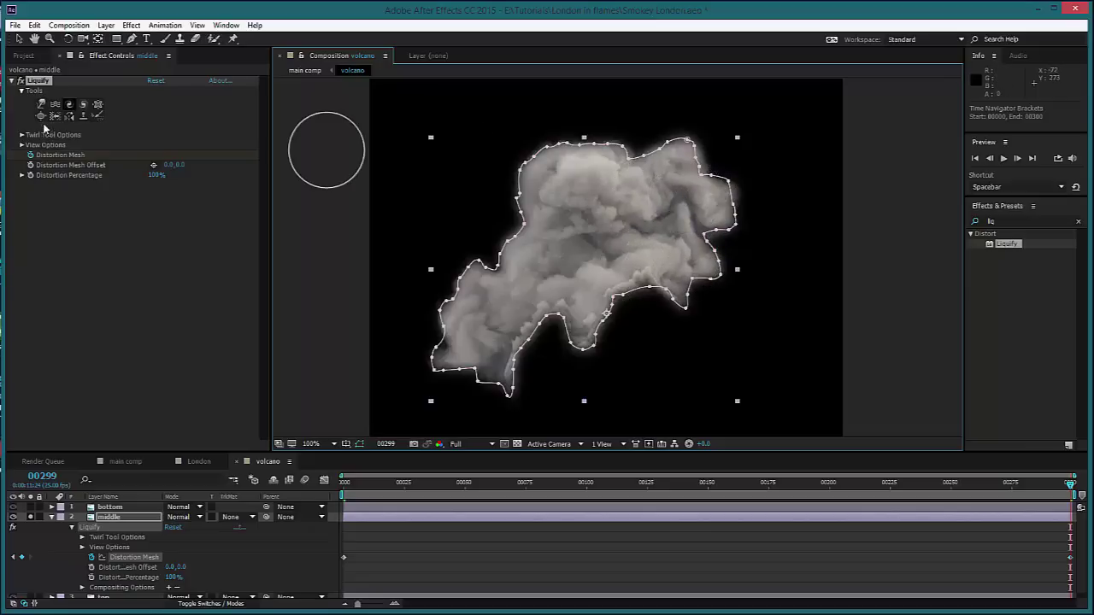
left_click(157, 162)
left_click(602, 250)
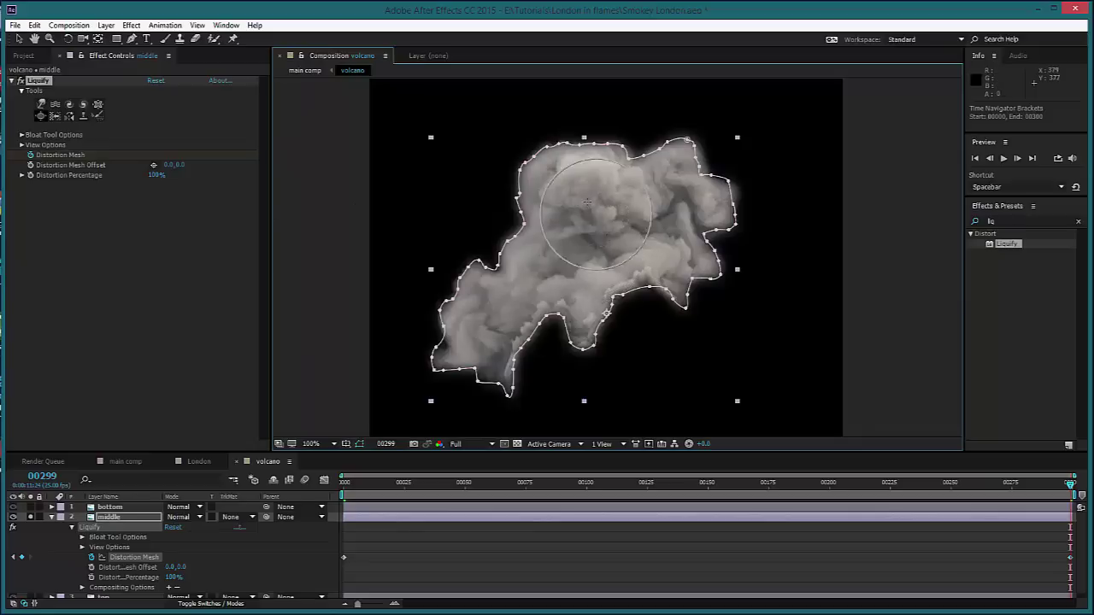
mouse_move(592, 196)
left_mouse_down()
mouse_move(608, 243)
mouse_move(651, 258)
mouse_move(568, 305)
mouse_move(582, 302)
mouse_move(529, 293)
mouse_move(479, 316)
mouse_move(489, 323)
mouse_move(472, 357)
mouse_move(486, 356)
mouse_move(456, 338)
mouse_move(518, 257)
mouse_move(525, 179)
mouse_move(577, 309)
mouse_move(665, 283)
left_mouse_up()
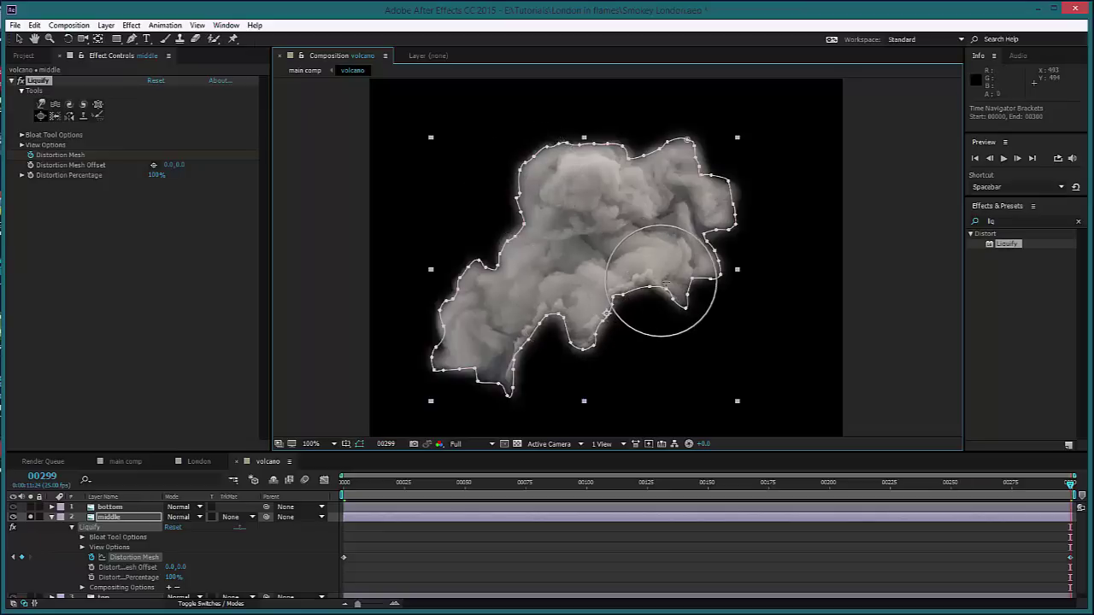
Warp the middle layer's smoke edges outward along the left side, right side and lower-left corner at frame 299.
left_click(42, 103)
mouse_move(472, 268)
left_mouse_down()
mouse_move(521, 245)
mouse_move(532, 171)
mouse_move(553, 143)
mouse_move(596, 137)
mouse_move(669, 165)
mouse_move(686, 127)
mouse_move(735, 208)
mouse_move(741, 189)
mouse_move(705, 247)
mouse_move(733, 252)
left_mouse_up()
mouse_move(506, 313)
left_mouse_down()
mouse_move(443, 306)
mouse_move(474, 270)
mouse_move(465, 265)
mouse_move(493, 245)
left_mouse_up()
left_click_drag(445, 359, 429, 367)
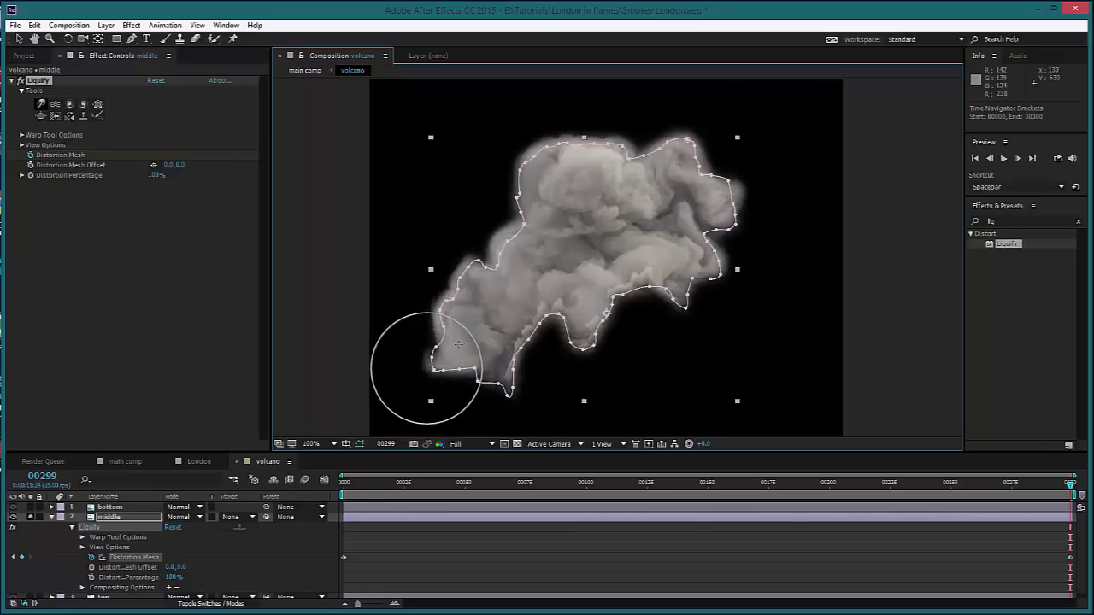
Preview the middle layer's distortion, and warp its smoke's upper-left edge outward at frame 278.
key("space")
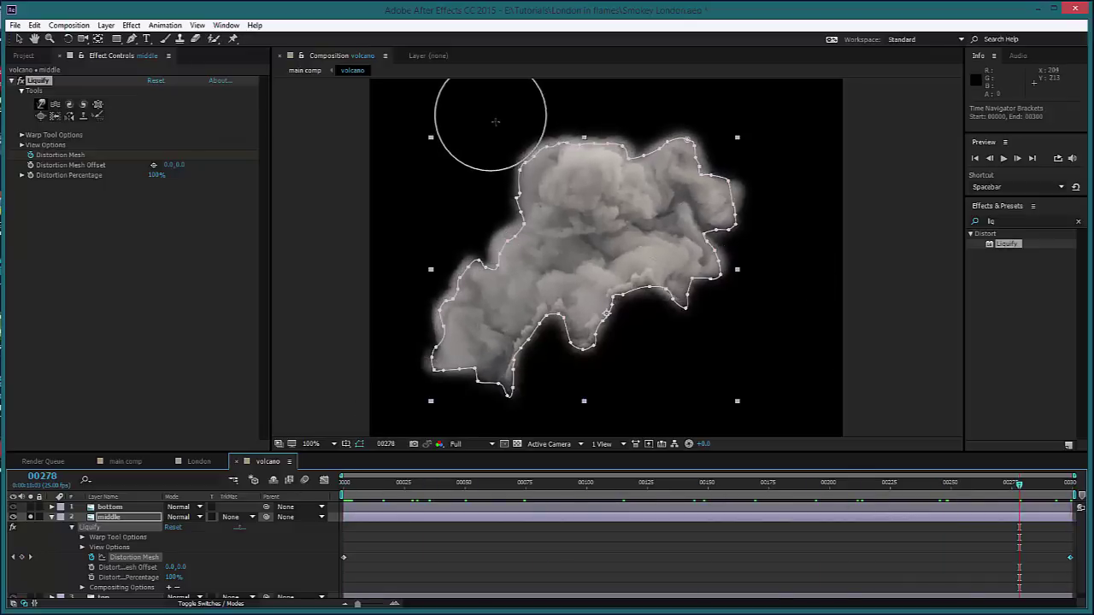
mouse_move(582, 153)
left_mouse_down()
mouse_move(613, 162)
mouse_move(616, 148)
mouse_move(628, 174)
mouse_move(646, 168)
mouse_move(647, 152)
mouse_move(603, 170)
left_mouse_up()
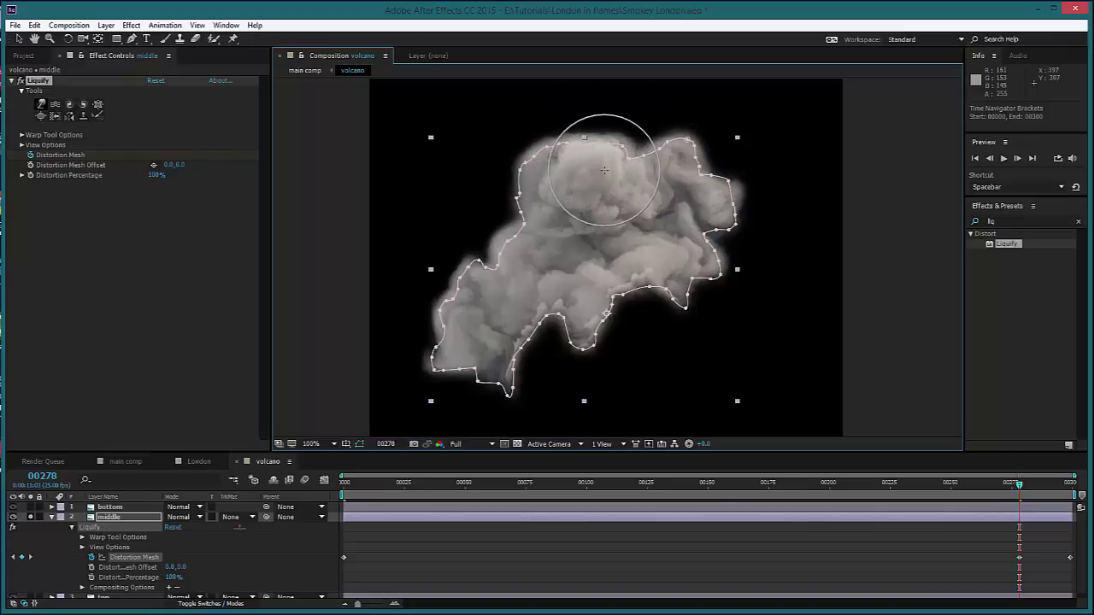
mouse_move(603, 171)
left_mouse_down()
mouse_move(566, 154)
mouse_move(527, 169)
left_mouse_up()
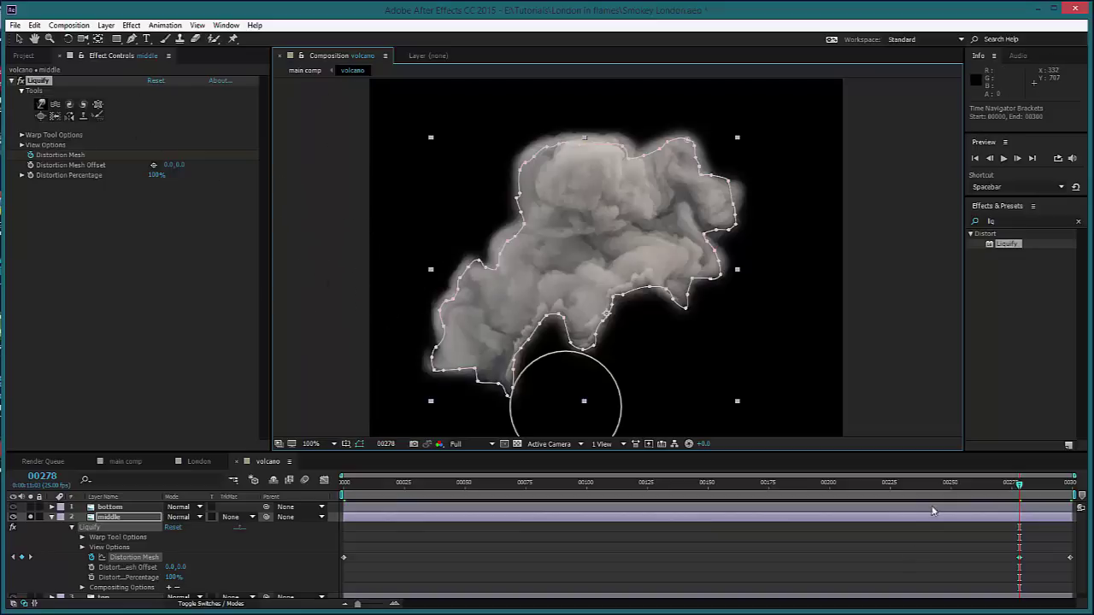
Move the middle layer's Distortion Mesh keyframe from frame 278 to frame 299, replacing the keyframe there.
left_click_drag(936, 485, 881, 504)
left_click(1023, 559)
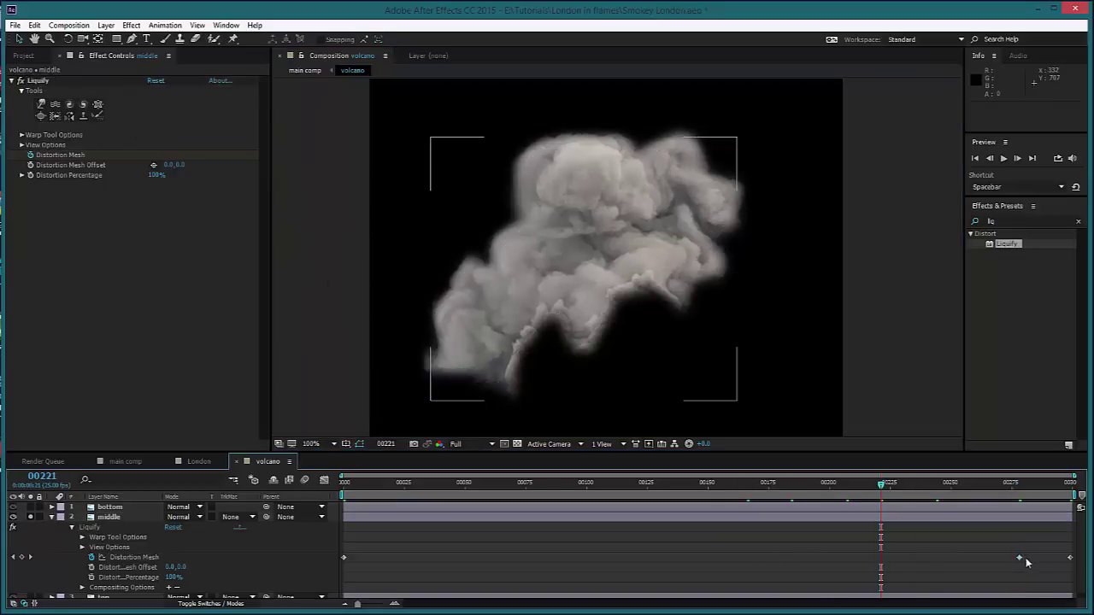
left_click(1018, 559)
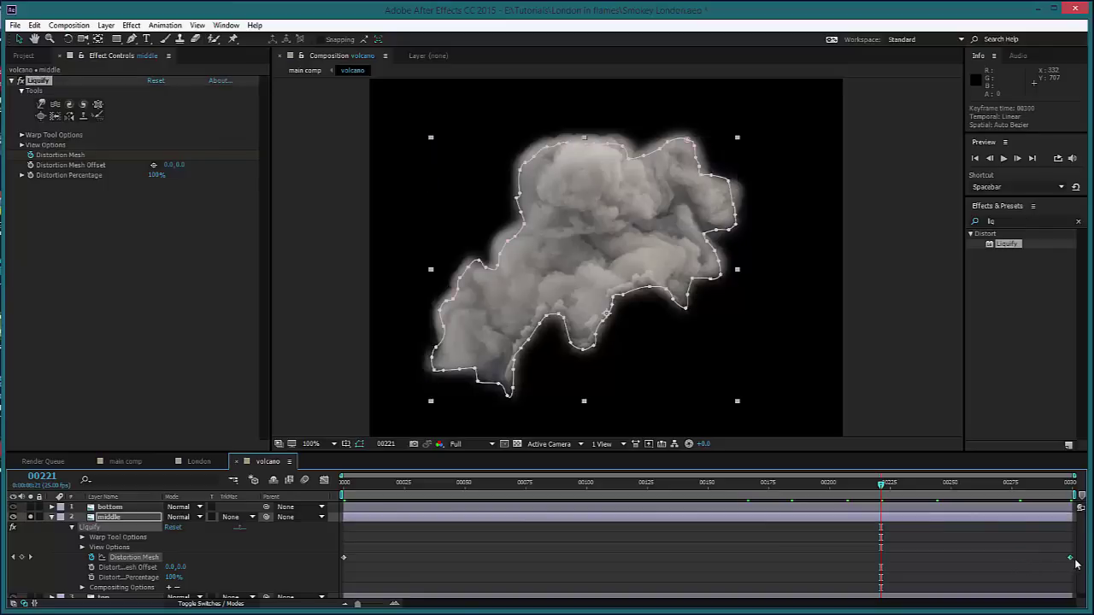
left_click_drag(1070, 560, 1067, 560)
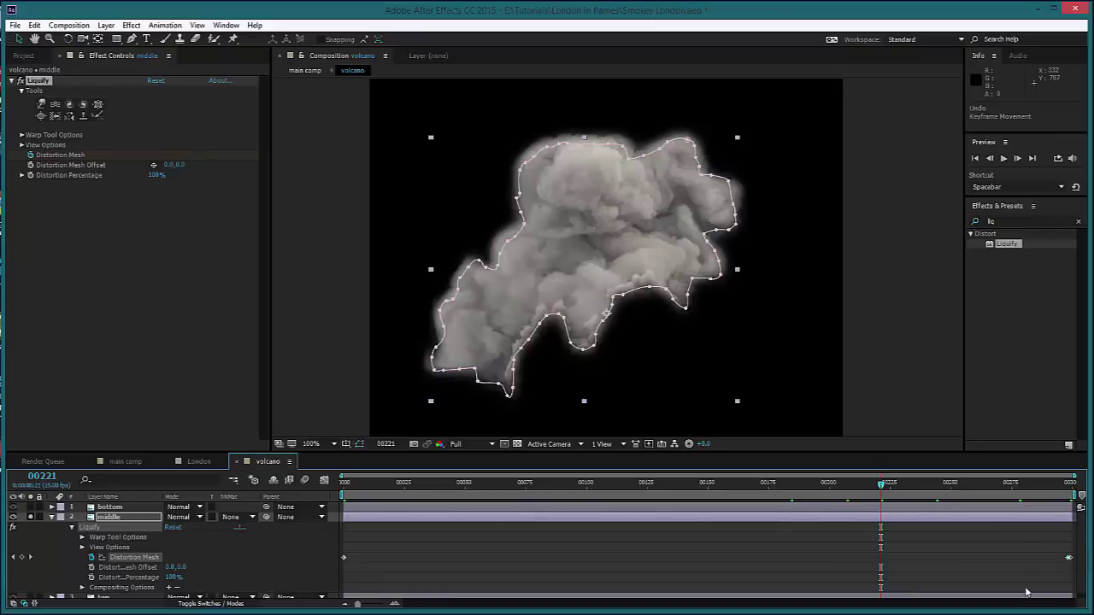
left_click(1019, 559)
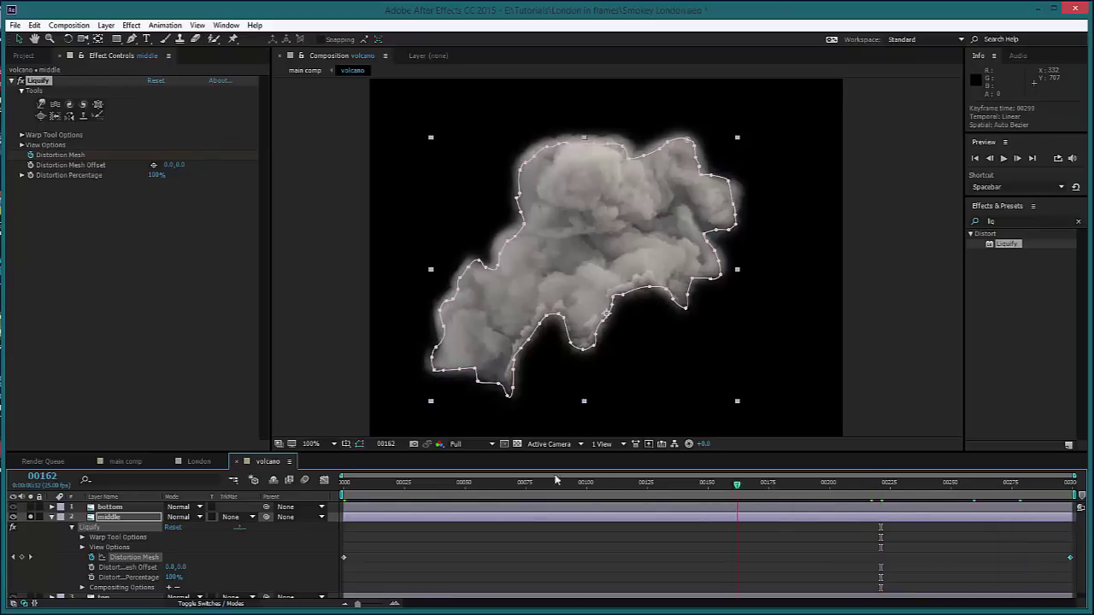
Unsolo the middle layer and scrub the timeline to frame 299 to preview the combined smoke layers.
left_click_drag(951, 498, 1033, 500)
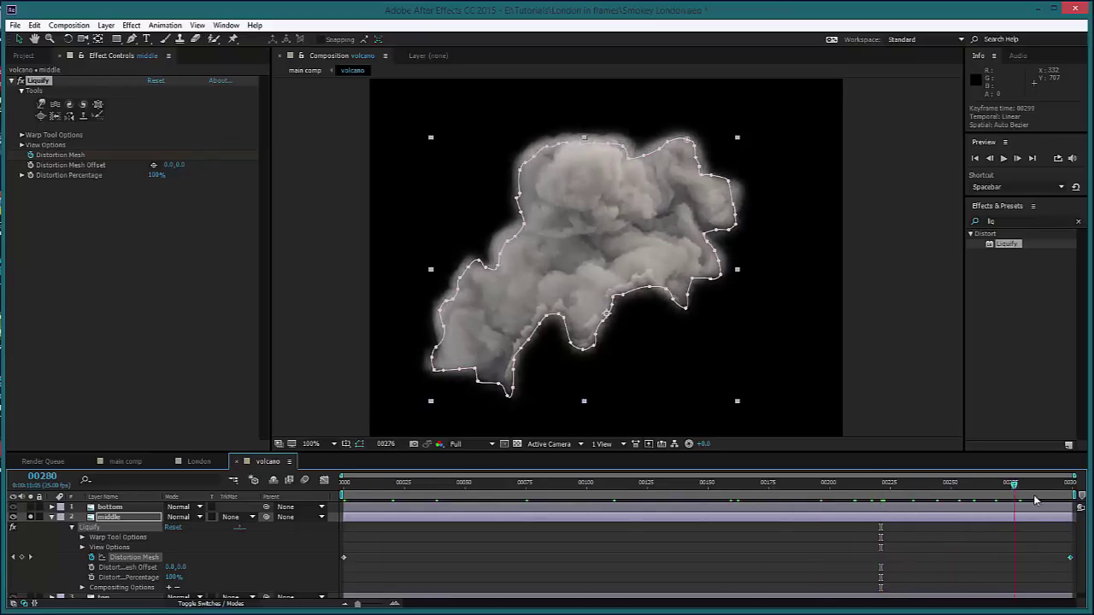
left_click(31, 517)
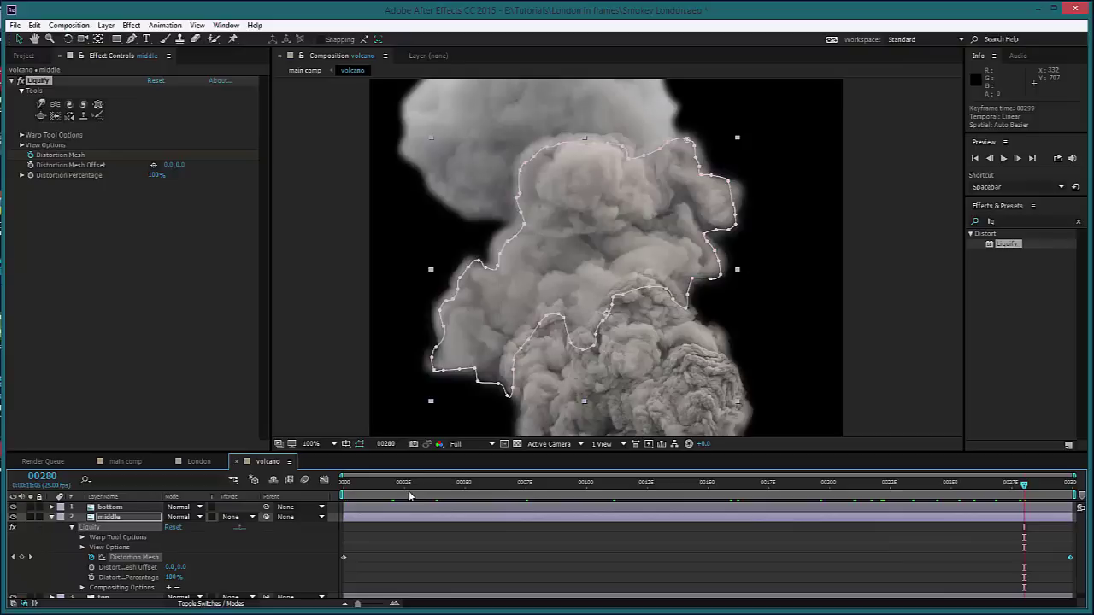
left_click(392, 495)
left_click(350, 449)
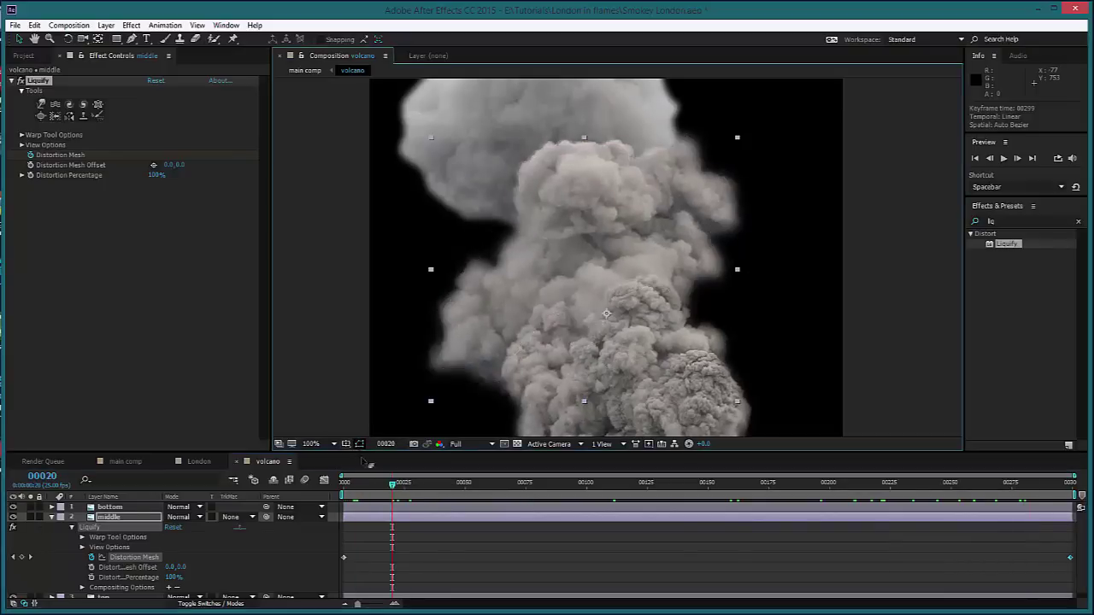
left_click_drag(367, 489, 1033, 487)
key("End")
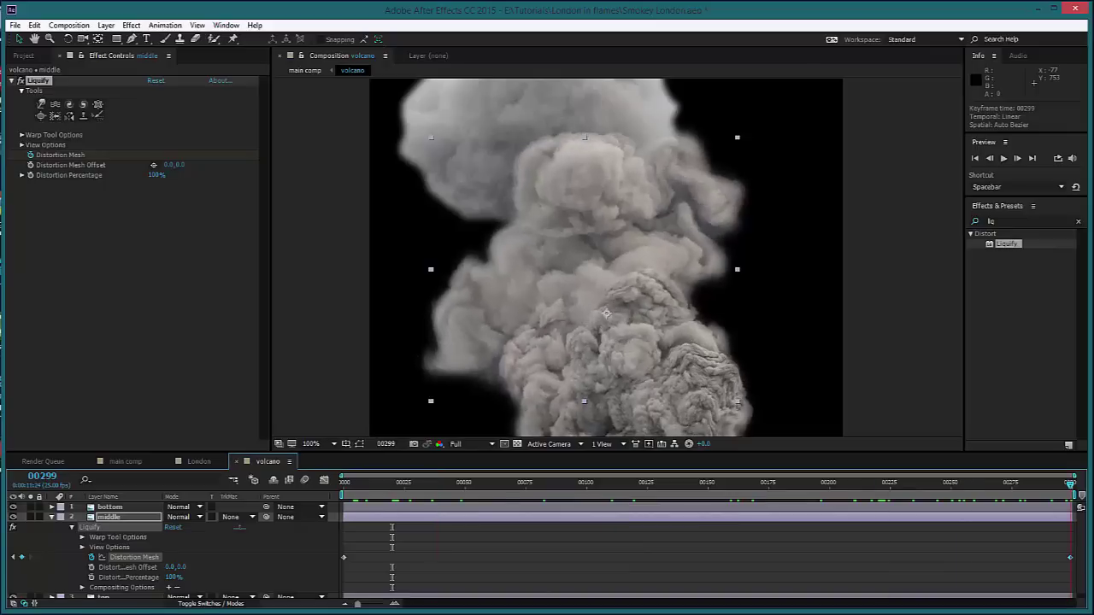
Collapse the middle layer, solo the top layer, and apply Liquify to it.
left_click(51, 517)
left_click(29, 526)
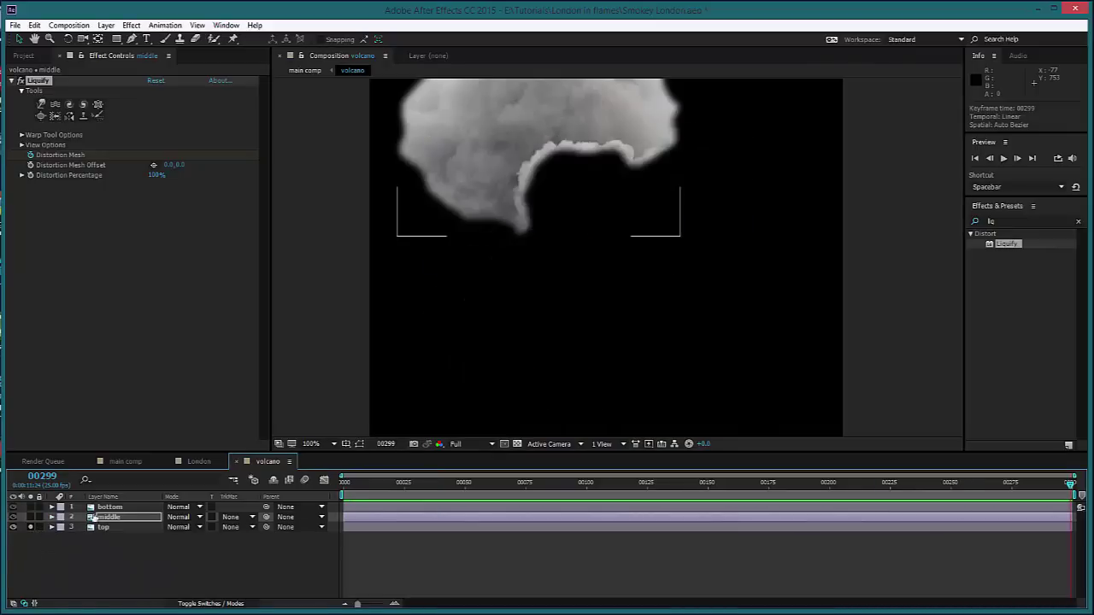
left_click_drag(462, 222, 544, 342)
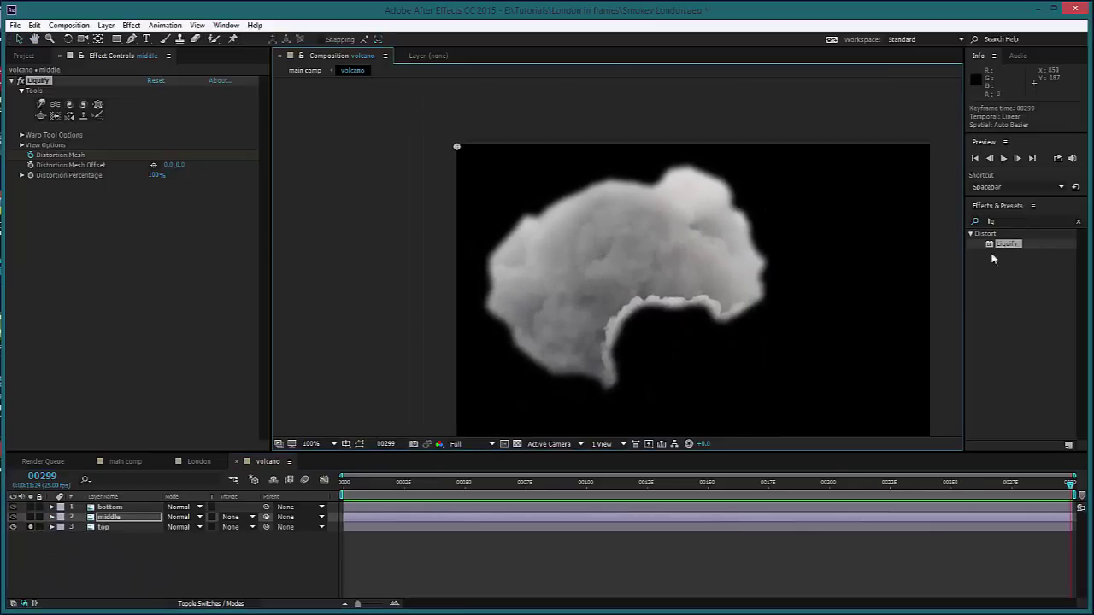
left_click(145, 527)
left_click_drag(858, 275, 122, 527)
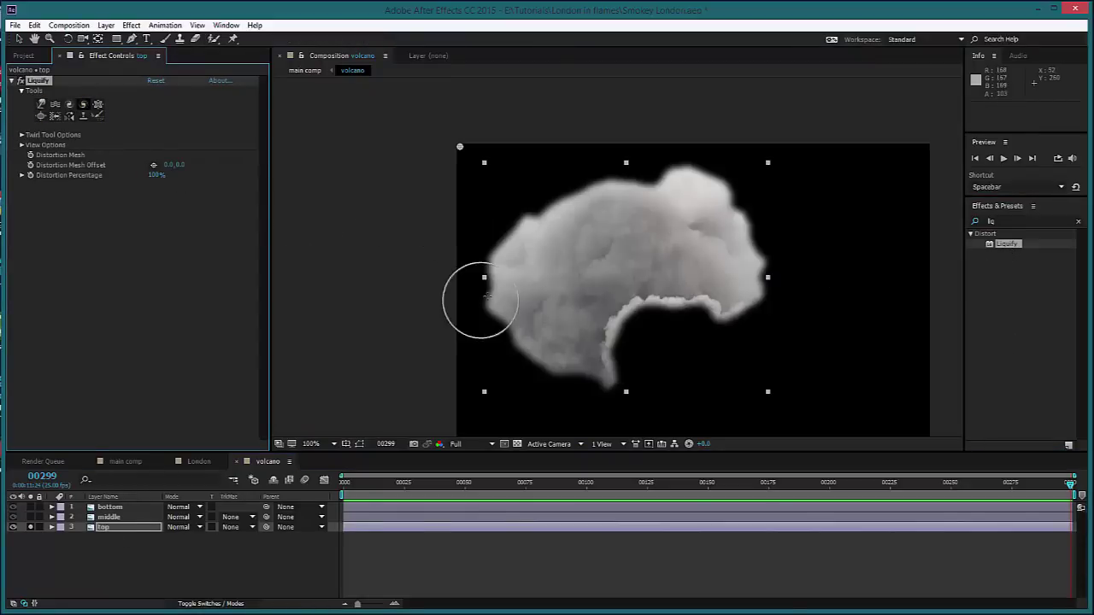
Twirl the top layer's left-side smoke counterclockwise and its right-side smoke clockwise.
left_click(574, 328)
mouse_move(510, 291)
left_mouse_down()
mouse_move(572, 360)
mouse_move(545, 349)
mouse_move(595, 366)
mouse_move(532, 332)
mouse_move(507, 281)
mouse_move(495, 282)
mouse_move(505, 290)
mouse_move(510, 279)
mouse_move(555, 274)
mouse_move(569, 304)
left_mouse_up()
left_click_drag(514, 250, 511, 248)
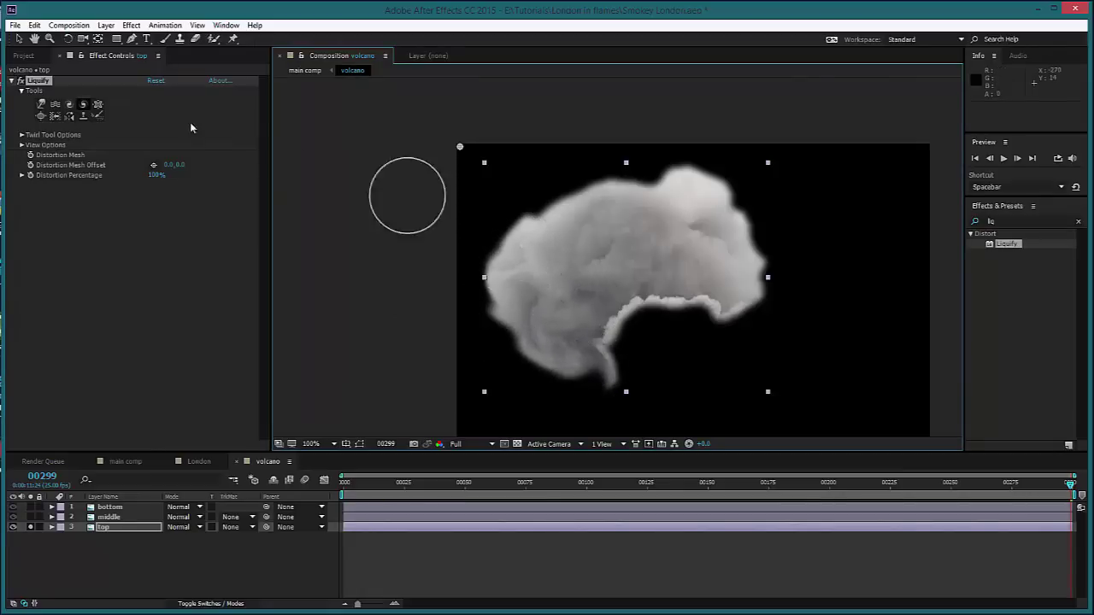
left_click(69, 106)
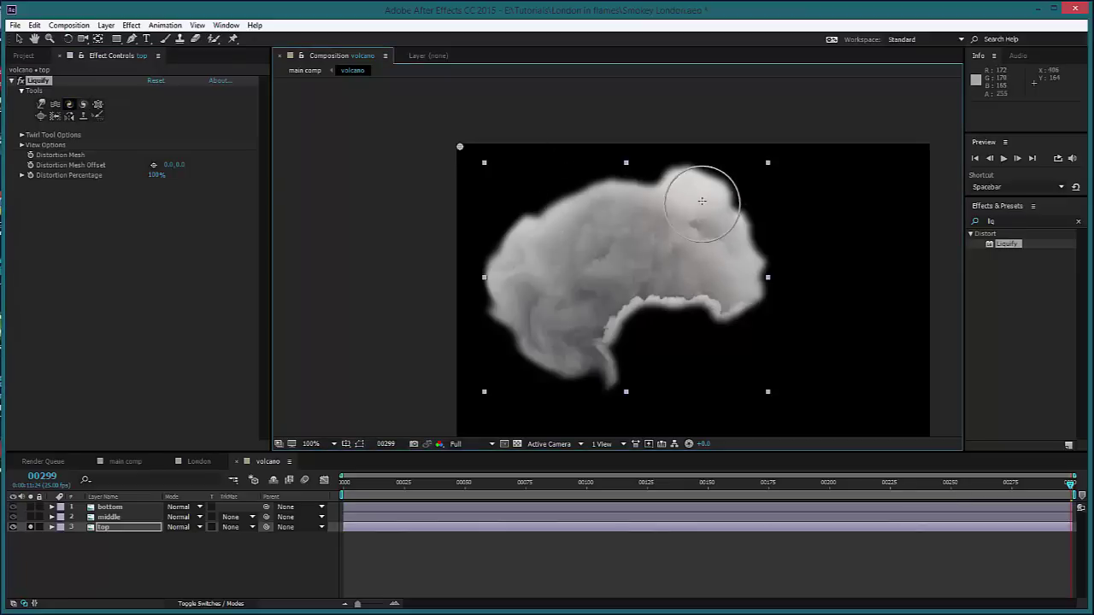
mouse_move(745, 268)
left_mouse_down()
mouse_move(713, 304)
mouse_move(741, 297)
left_mouse_up()
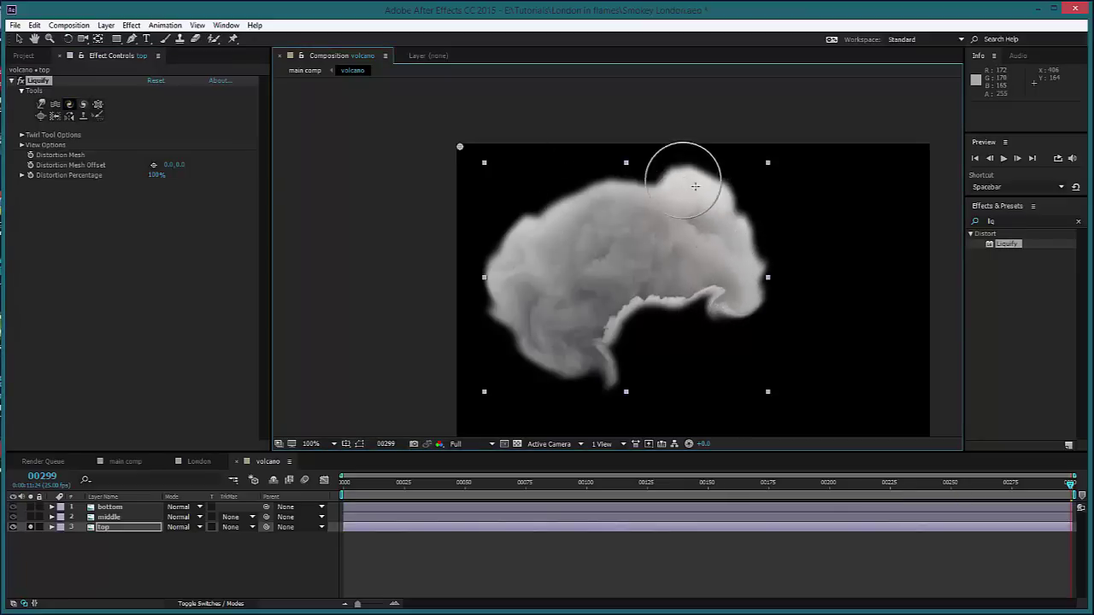
Warp the top layer's left and upper edges outward, and bloat its central and left billows.
left_click(41, 105)
mouse_move(494, 297)
left_mouse_down()
mouse_move(468, 248)
mouse_move(515, 250)
mouse_move(504, 227)
mouse_move(536, 224)
mouse_move(530, 210)
mouse_move(567, 222)
mouse_move(557, 194)
mouse_move(595, 193)
mouse_move(596, 183)
mouse_move(632, 201)
mouse_move(634, 184)
mouse_move(662, 197)
mouse_move(664, 182)
mouse_move(675, 191)
mouse_move(707, 180)
mouse_move(712, 196)
mouse_move(727, 189)
mouse_move(727, 213)
mouse_move(739, 209)
mouse_move(746, 235)
mouse_move(661, 167)
mouse_move(659, 181)
mouse_move(579, 180)
left_mouse_up()
left_click(41, 116)
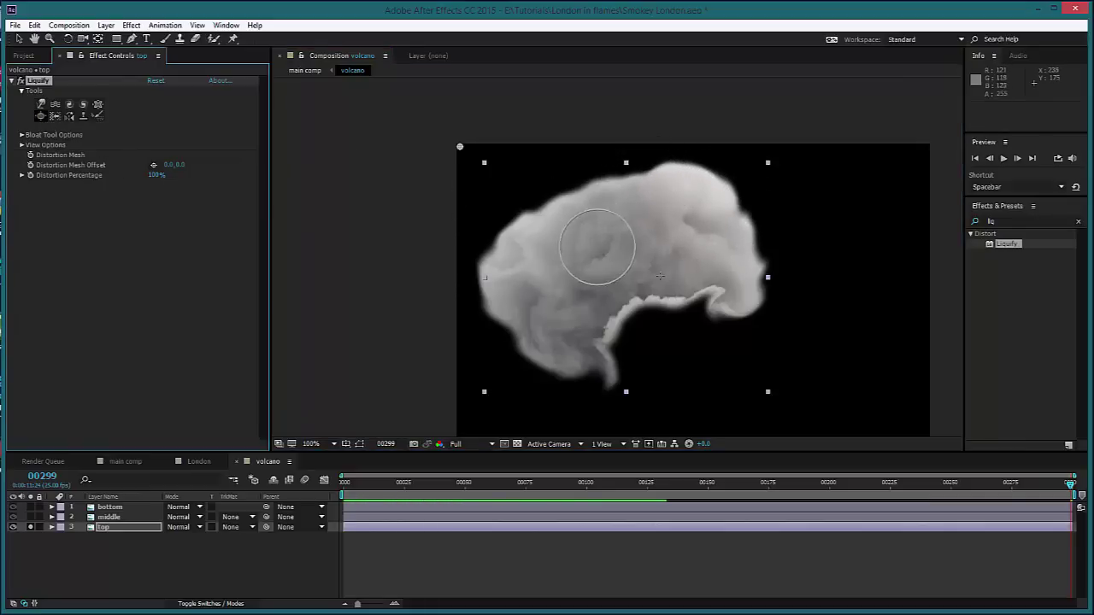
left_click_drag(596, 250, 617, 251)
mouse_move(534, 270)
left_mouse_down()
mouse_move(532, 306)
mouse_move(567, 326)
mouse_move(615, 283)
mouse_move(654, 221)
mouse_move(678, 223)
mouse_move(693, 199)
mouse_move(687, 245)
mouse_move(711, 251)
mouse_move(665, 280)
mouse_move(616, 289)
mouse_move(583, 277)
mouse_move(544, 234)
mouse_move(528, 280)
mouse_move(534, 311)
left_mouse_up()
Unsolo the top layer, set the view to 50%, and preview the animation of all three smoke layers.
left_click(47, 545)
left_click(31, 527)
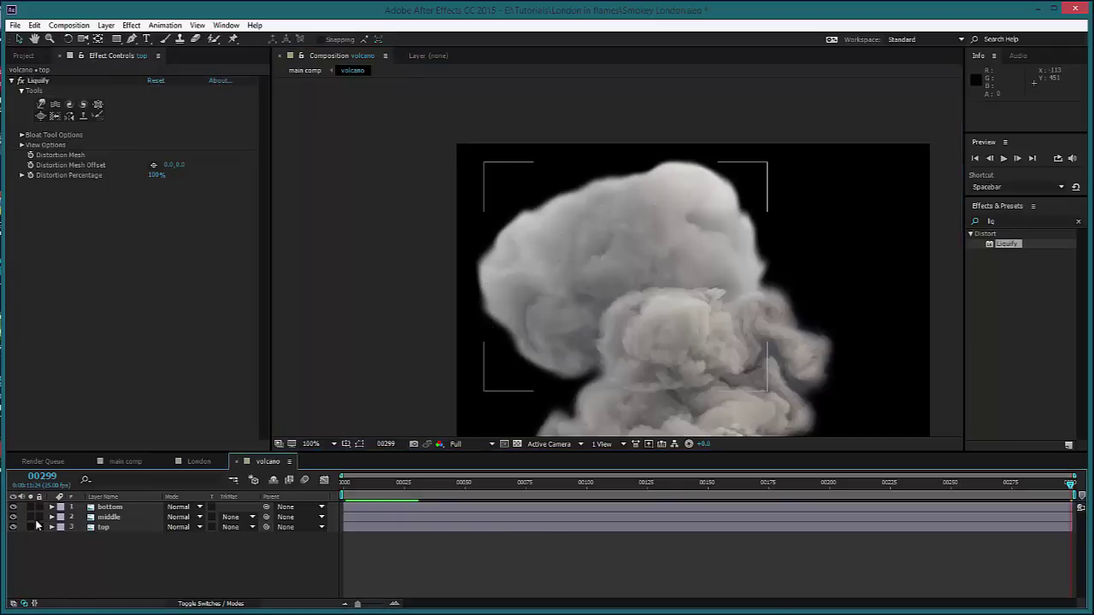
left_click_drag(398, 311, 361, 110)
key("comma")
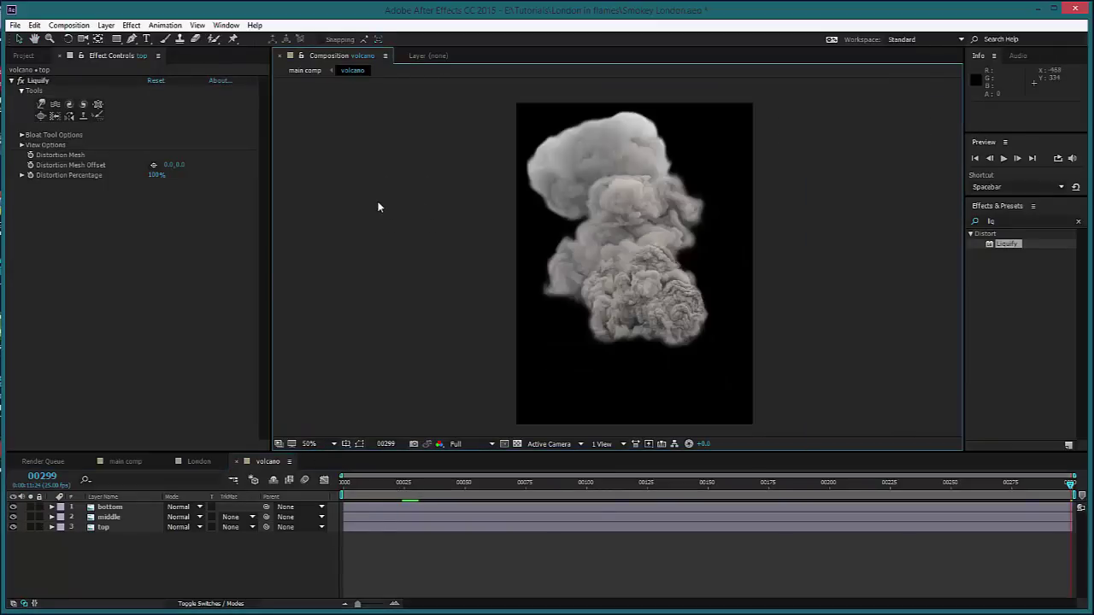
left_click_drag(340, 482, 639, 515)
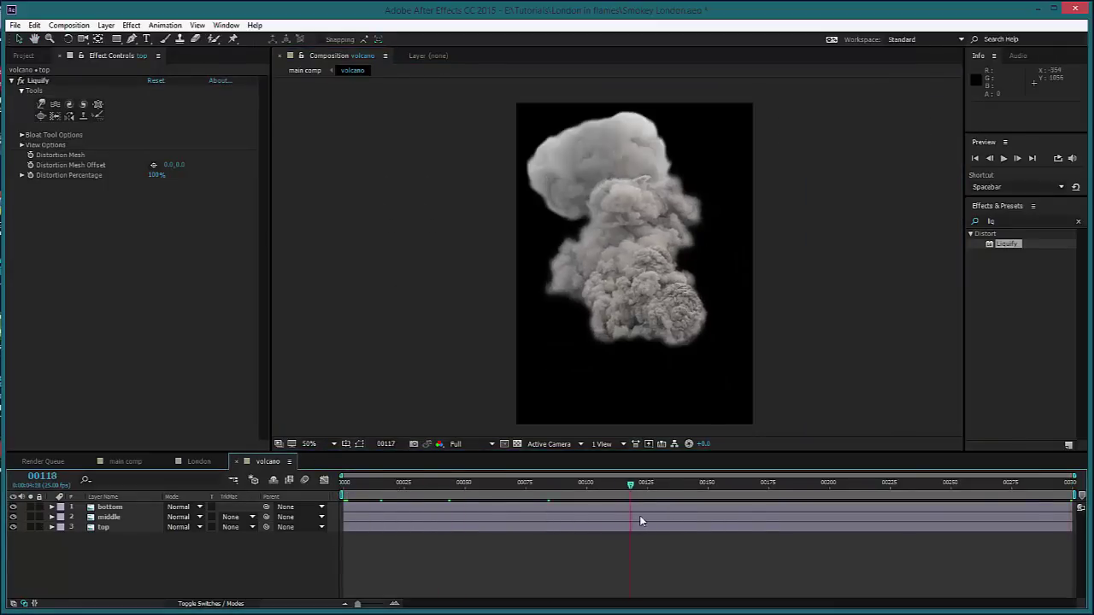
key("space")
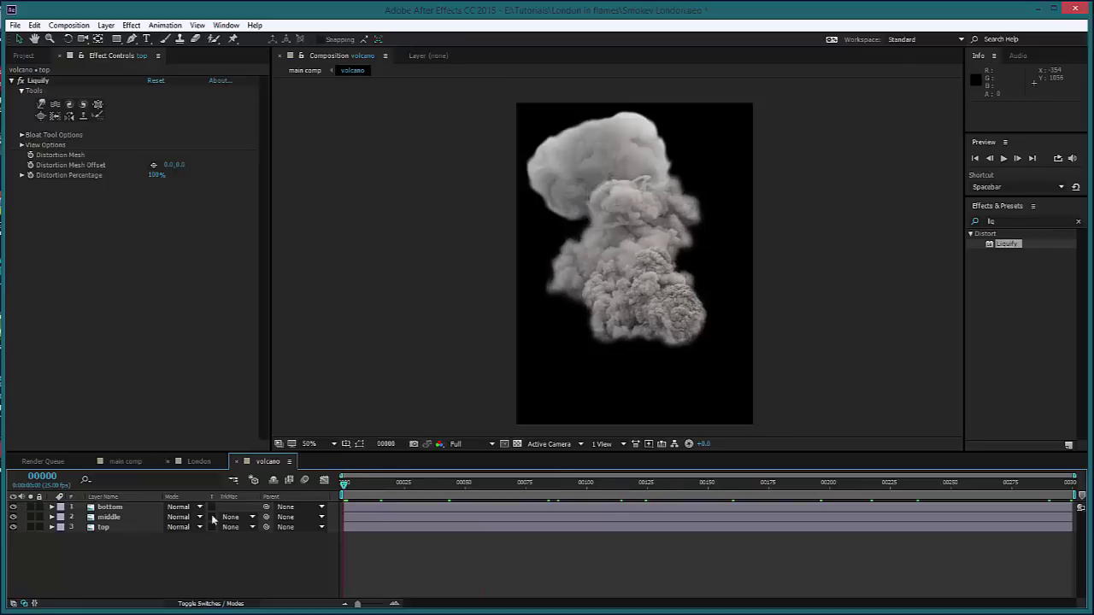
Keyframe the top layer's Liquify Distortion Mesh at frame 0 and frame 299, with the view at 100%.
left_click_drag(266, 527, 270, 511)
key("e")
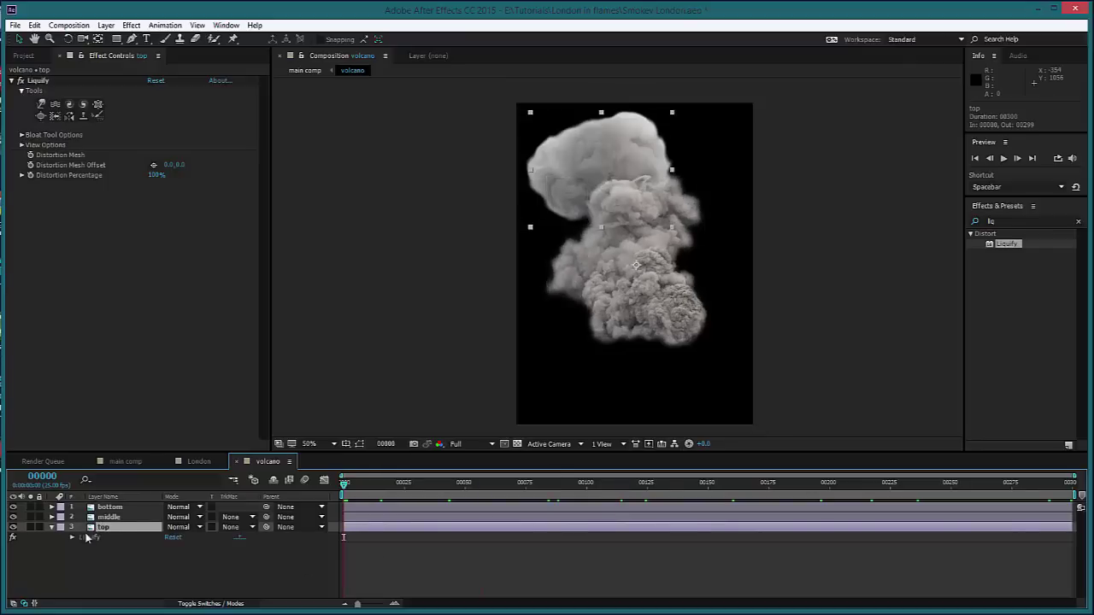
left_click(72, 537)
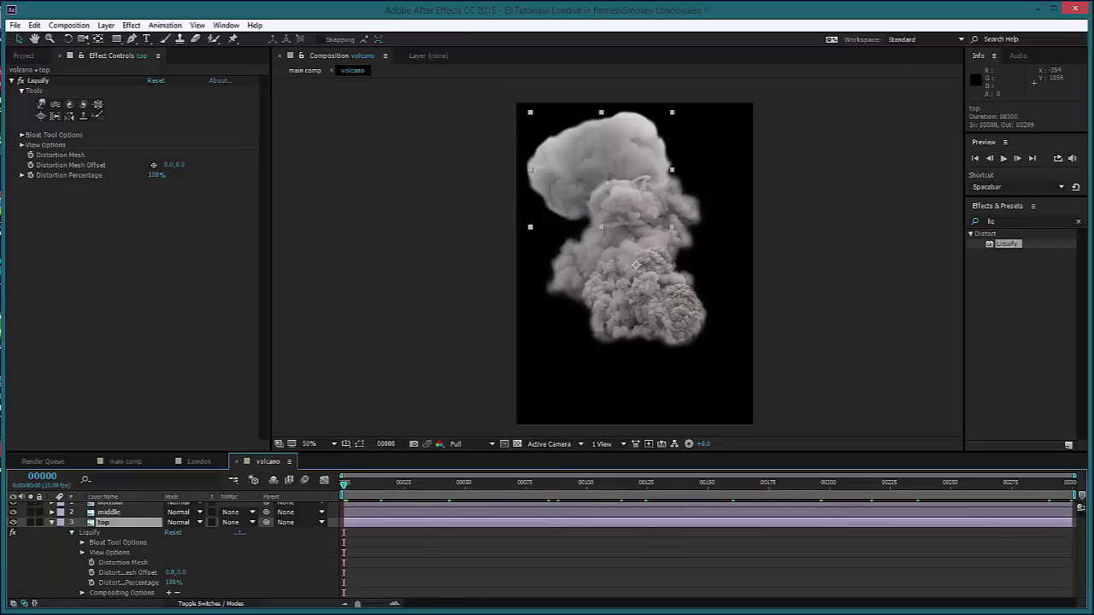
left_click(92, 563)
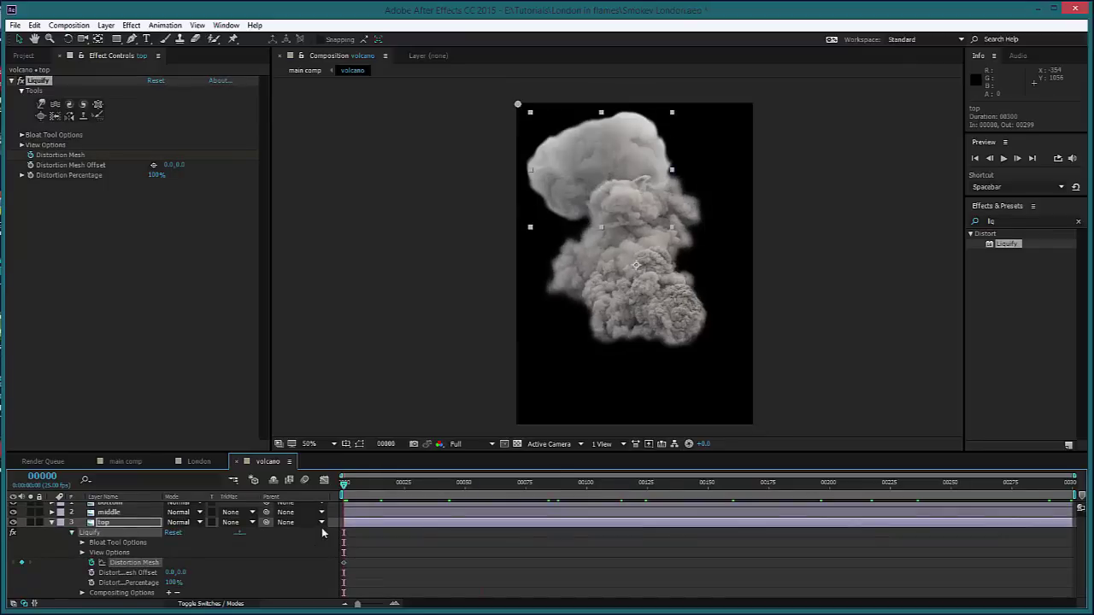
left_click(1074, 491)
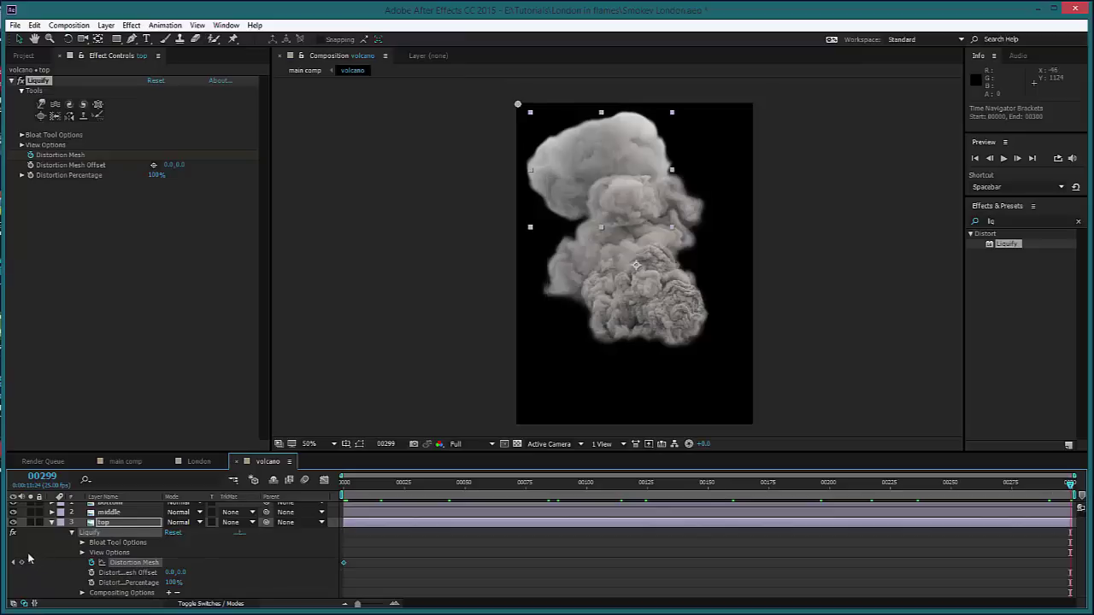
scroll(611, 267, "up", 2)
left_click_drag(574, 259, 663, 320)
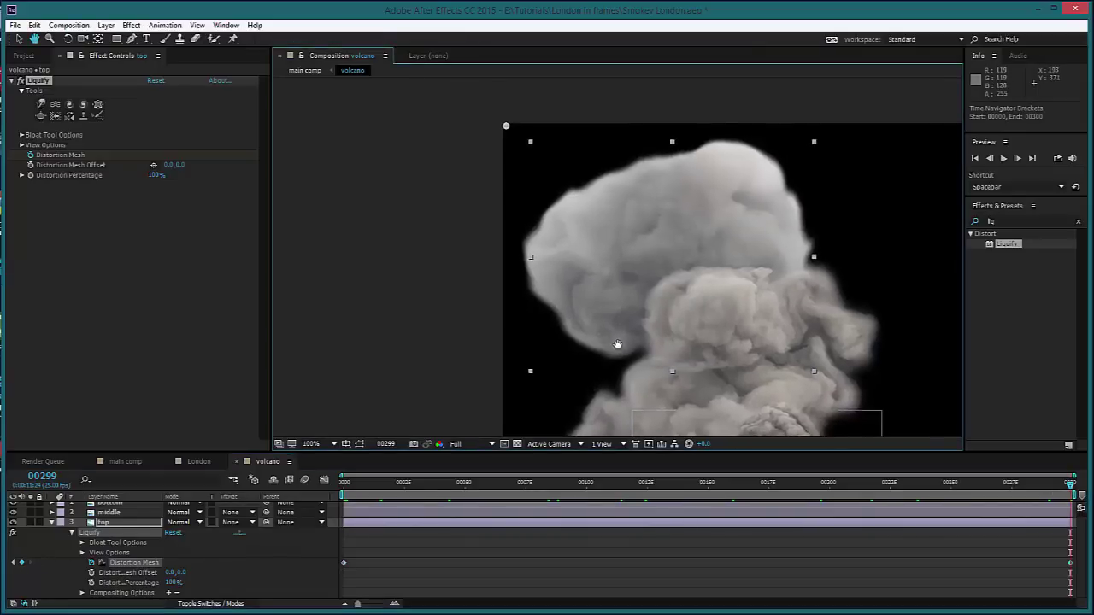
Reset the top layer's Liquify at frame 0, and compare the smoke at frames 299 and 0.
left_click(345, 487)
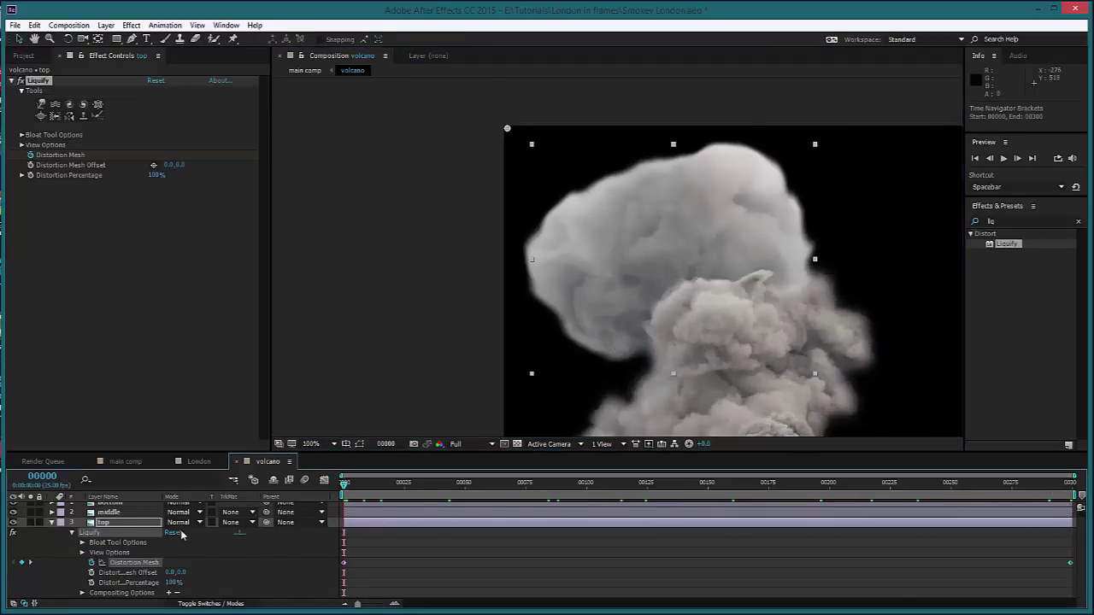
left_click(174, 533)
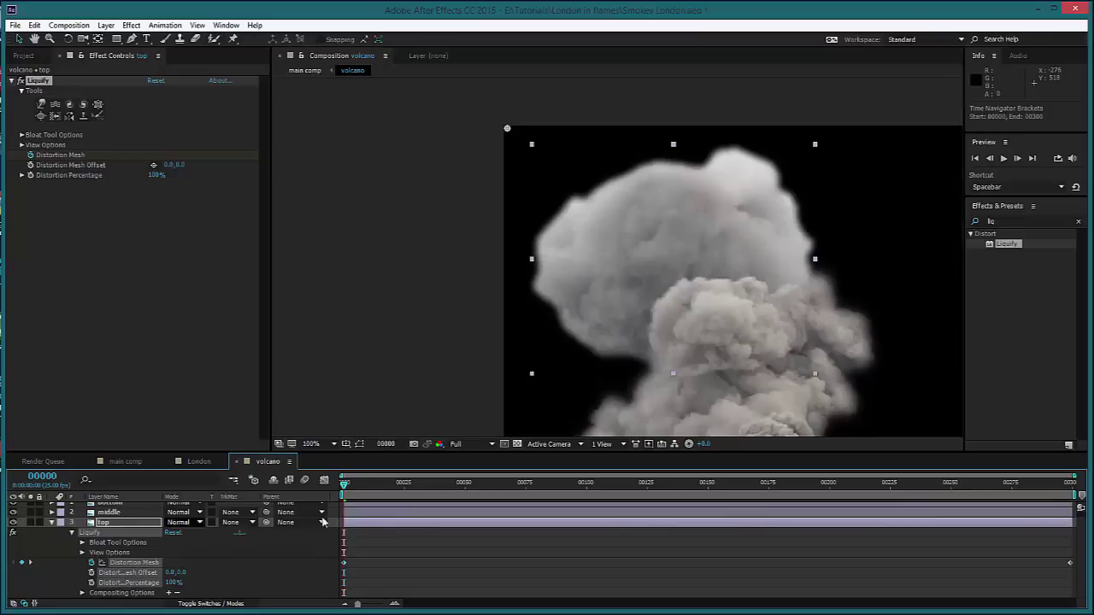
left_click(1051, 488)
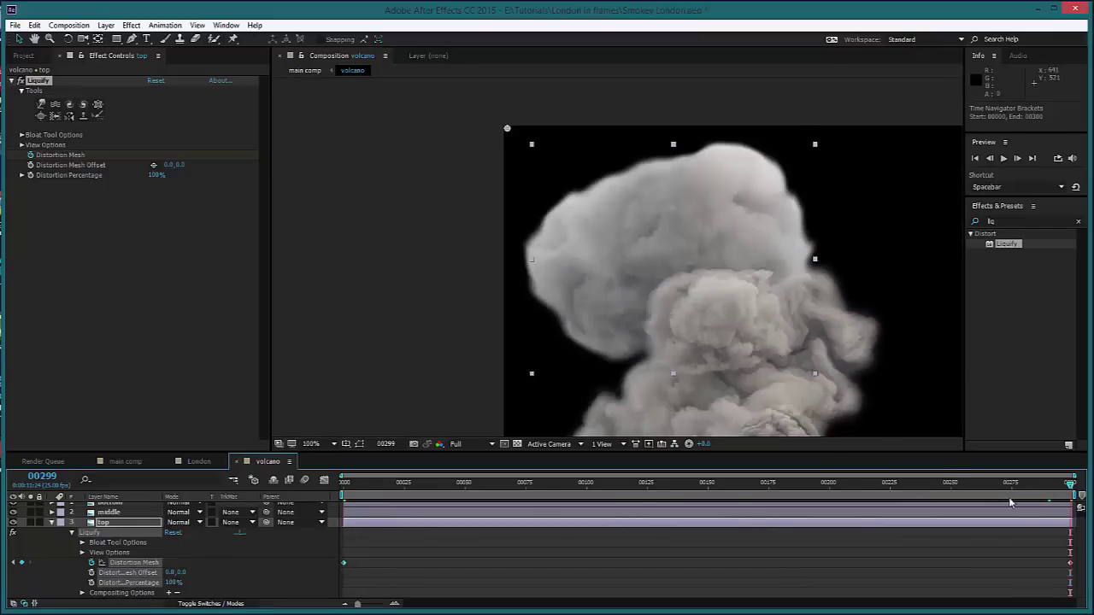
left_click(345, 487)
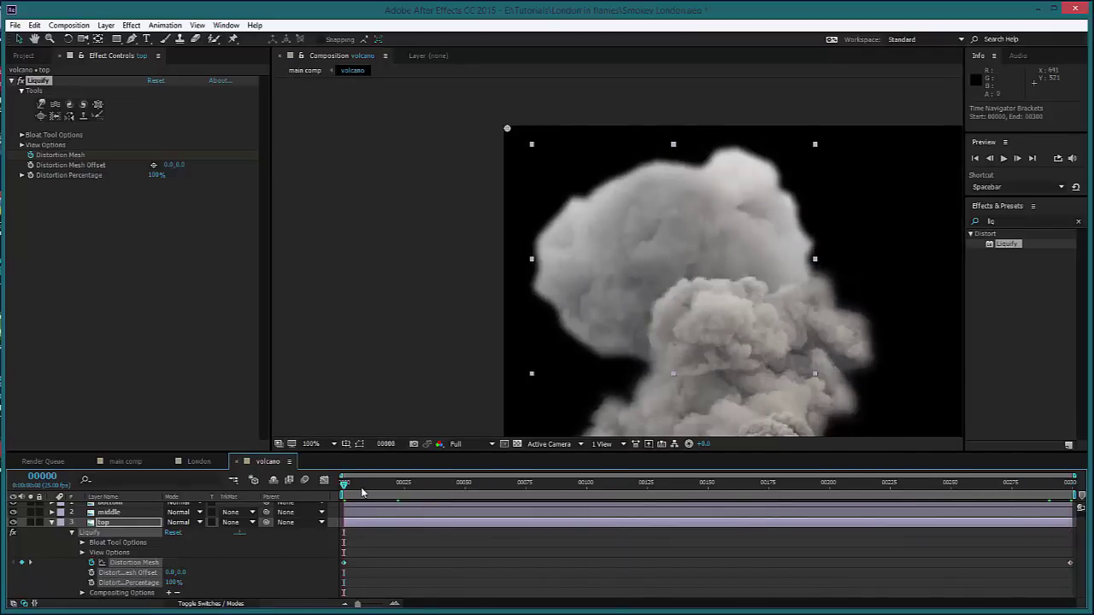
Check the top layer's smoke at frames 299 and 231, collapse its properties, and return to the main comp.
key("End")
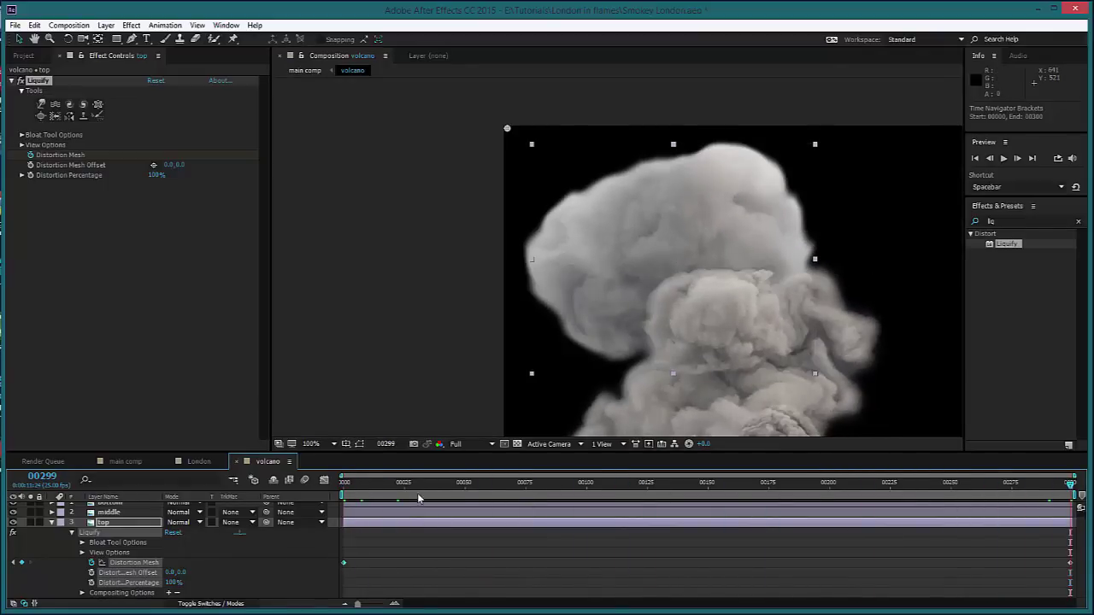
left_click(722, 484)
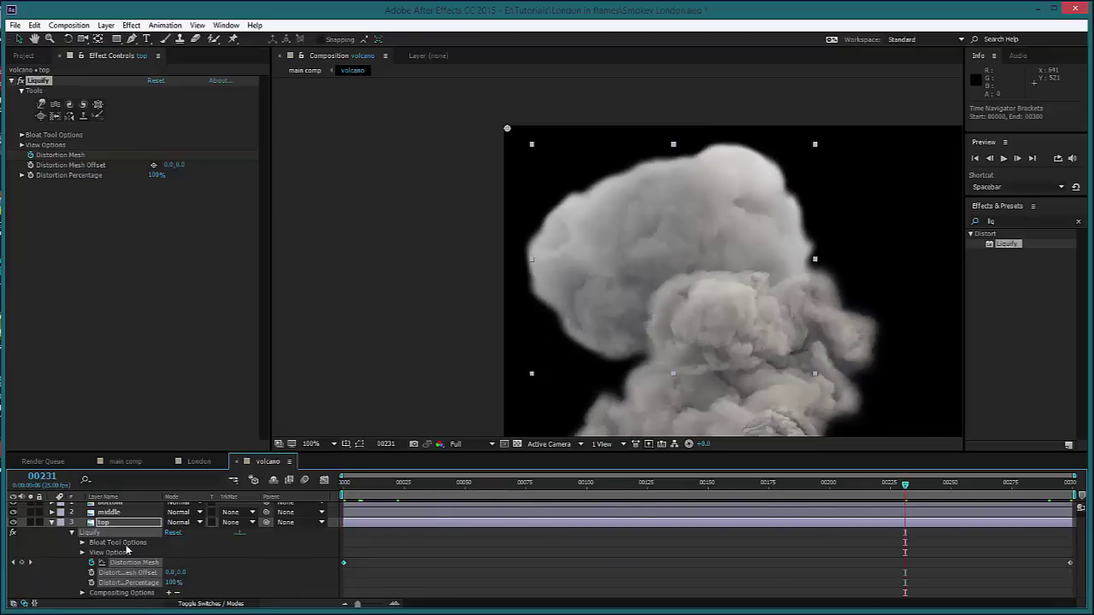
left_click(52, 522)
left_click(125, 461)
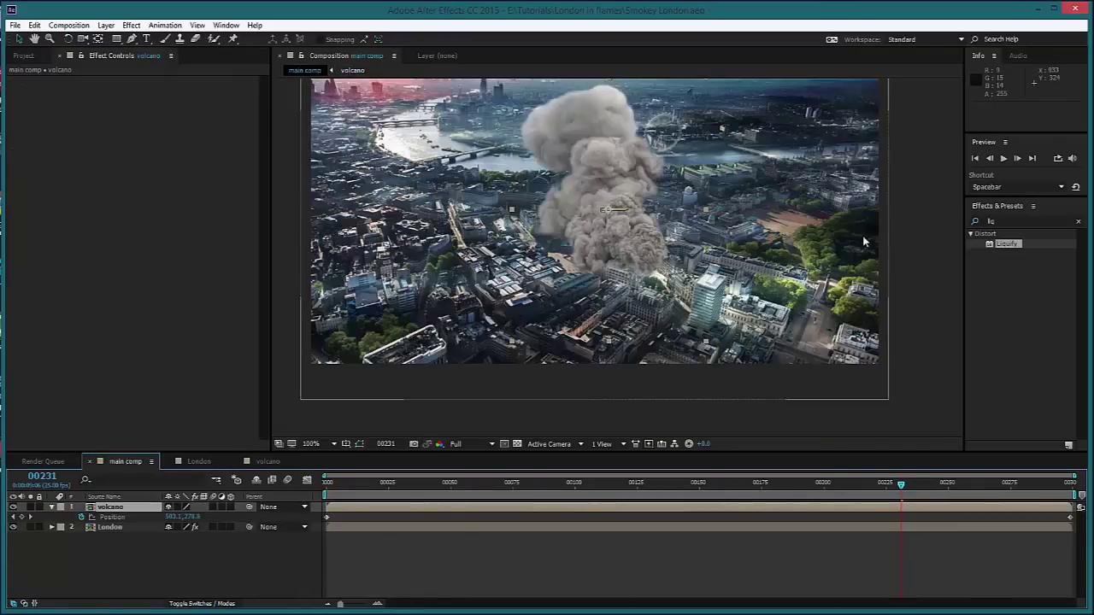
Preview the main comp from frame 0 and scrub through the timeline to examine the smoke's motion over the city.
left_click(325, 485)
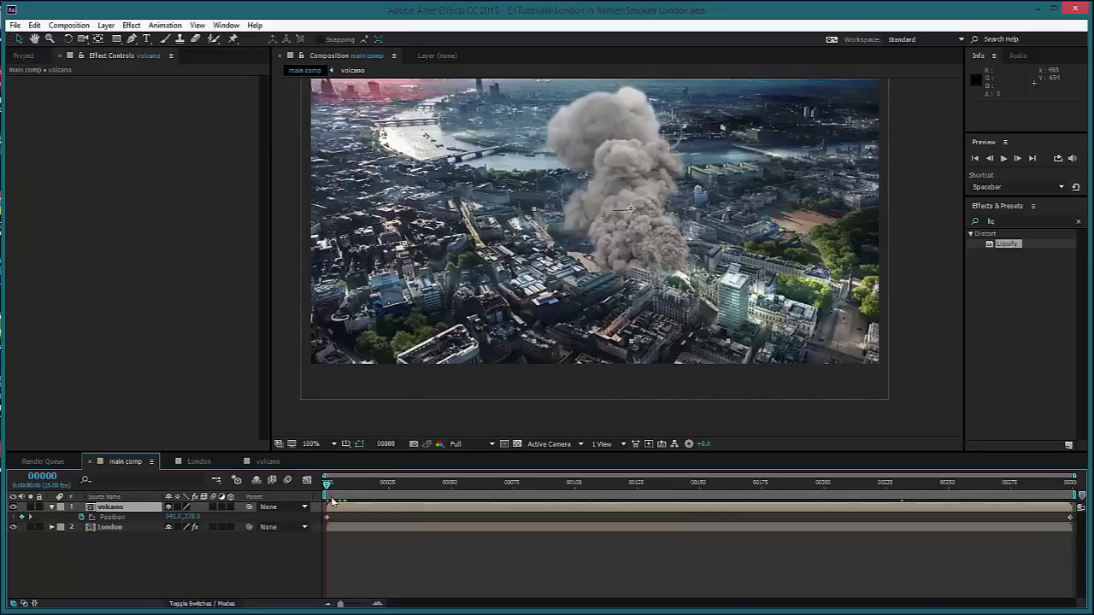
key("space")
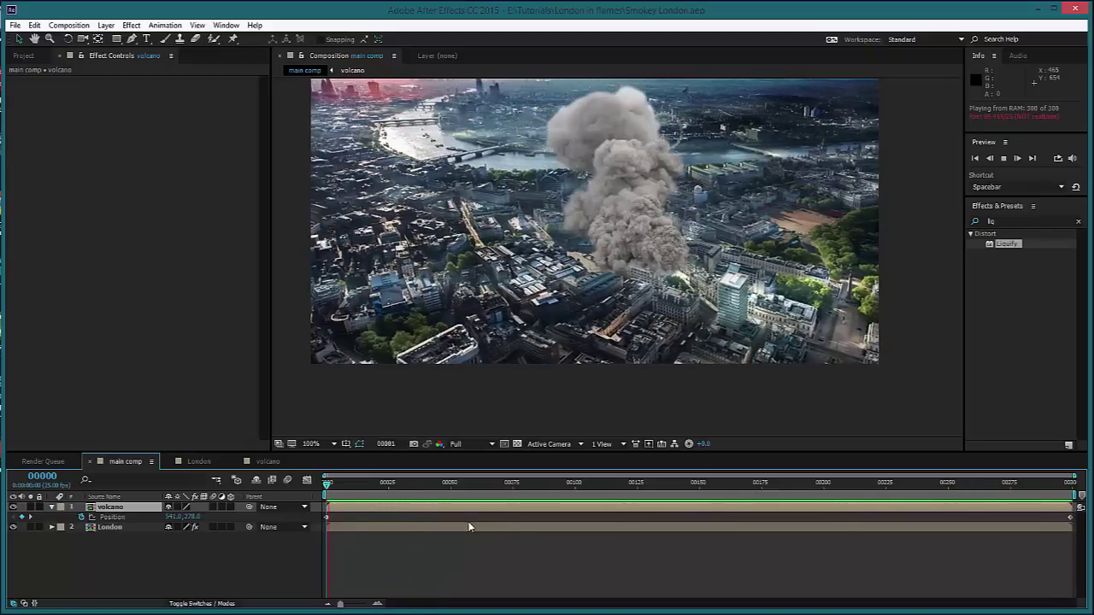
left_click(384, 486)
left_click_drag(384, 486, 319, 485)
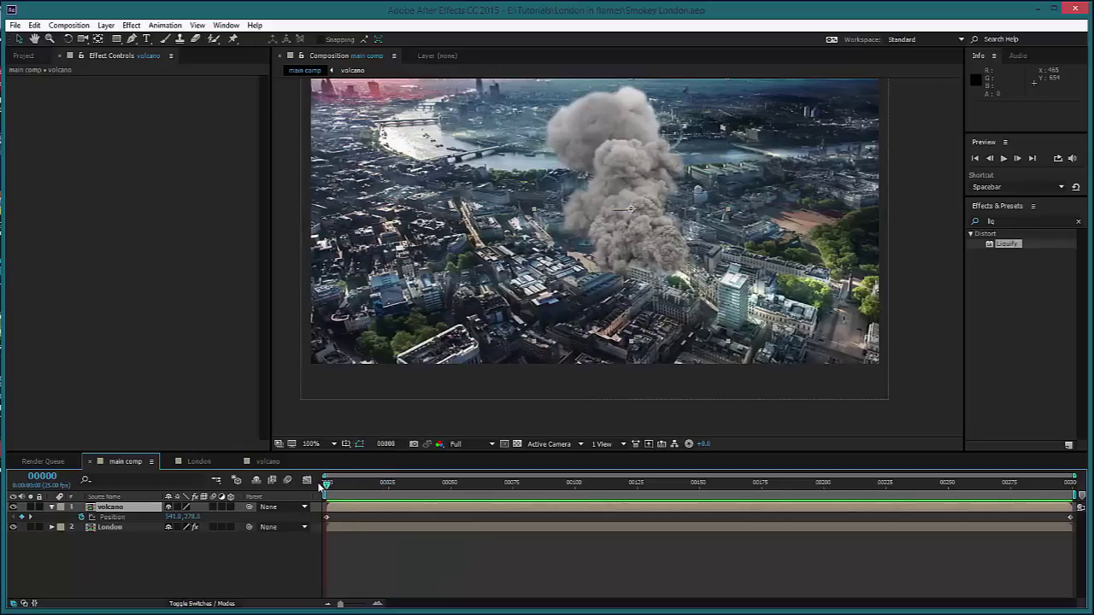
key("space")
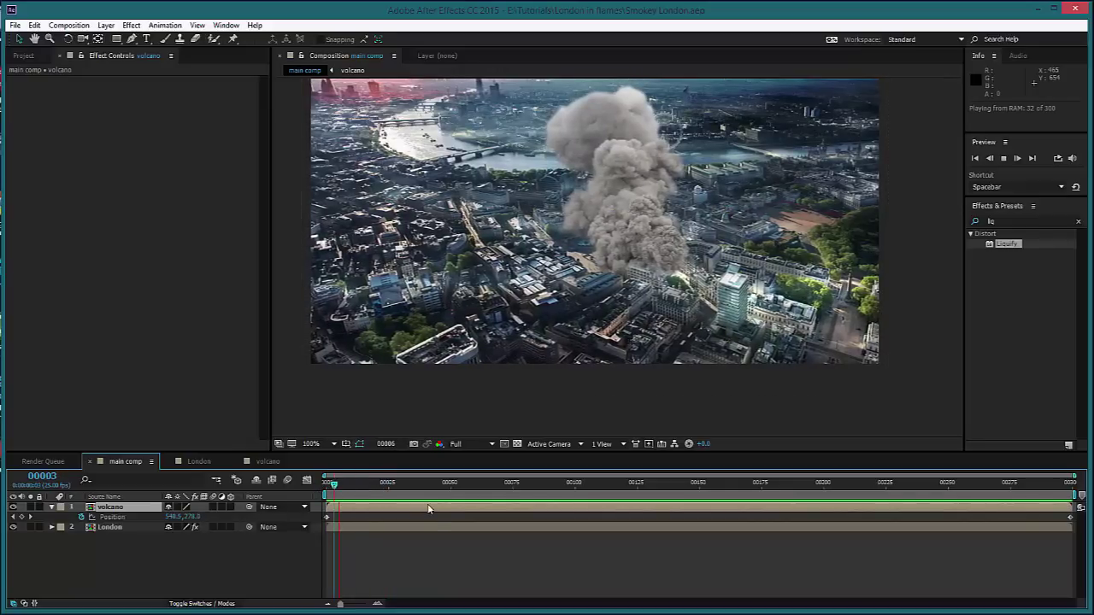
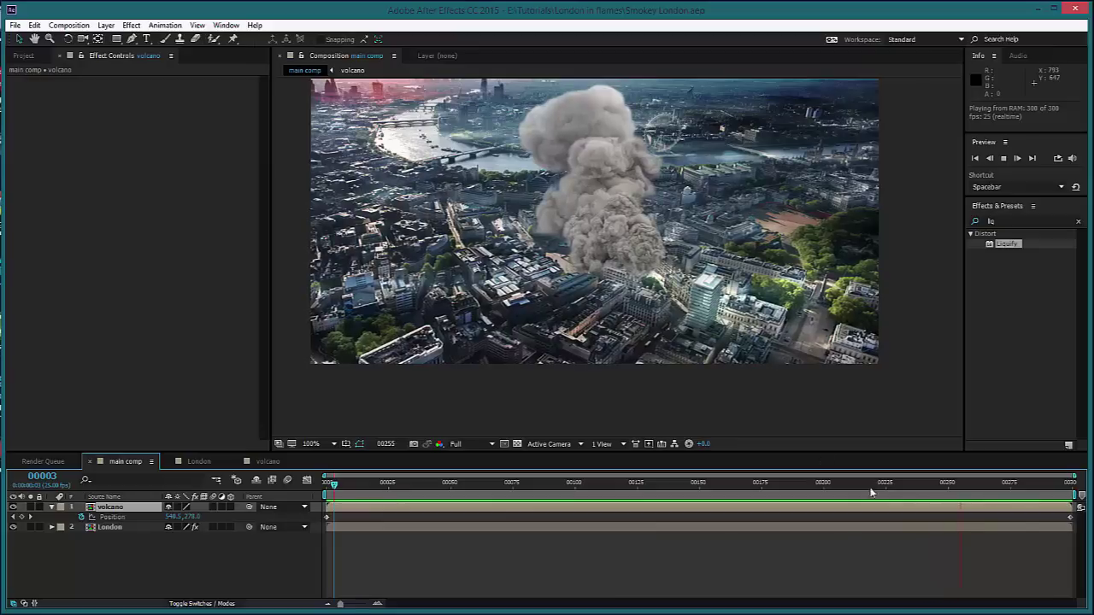
key("space")
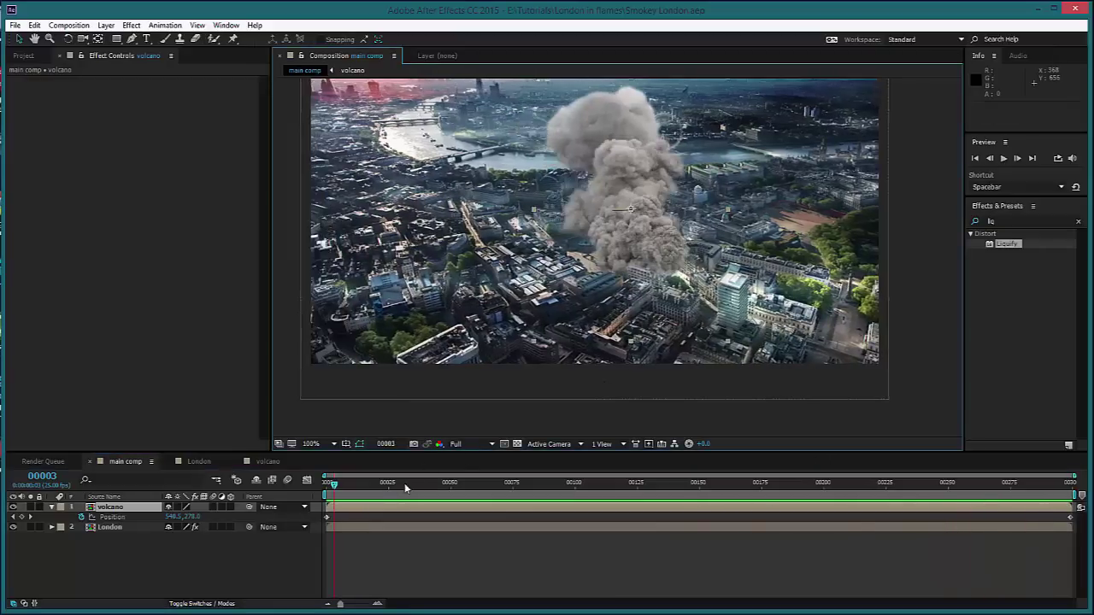
left_click_drag(404, 483, 933, 483)
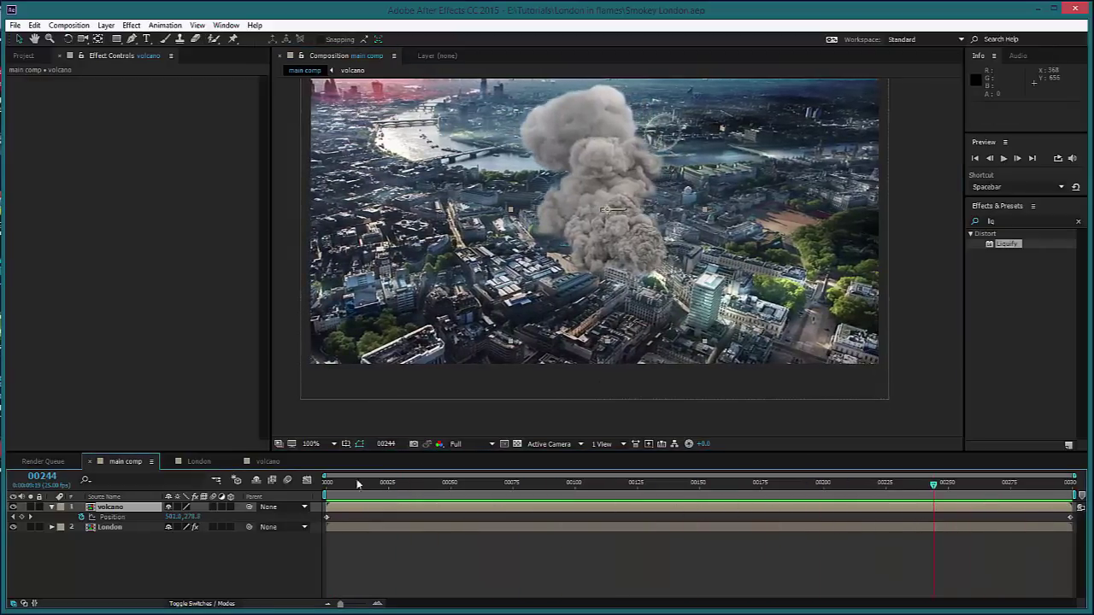
left_click_drag(357, 483, 841, 484)
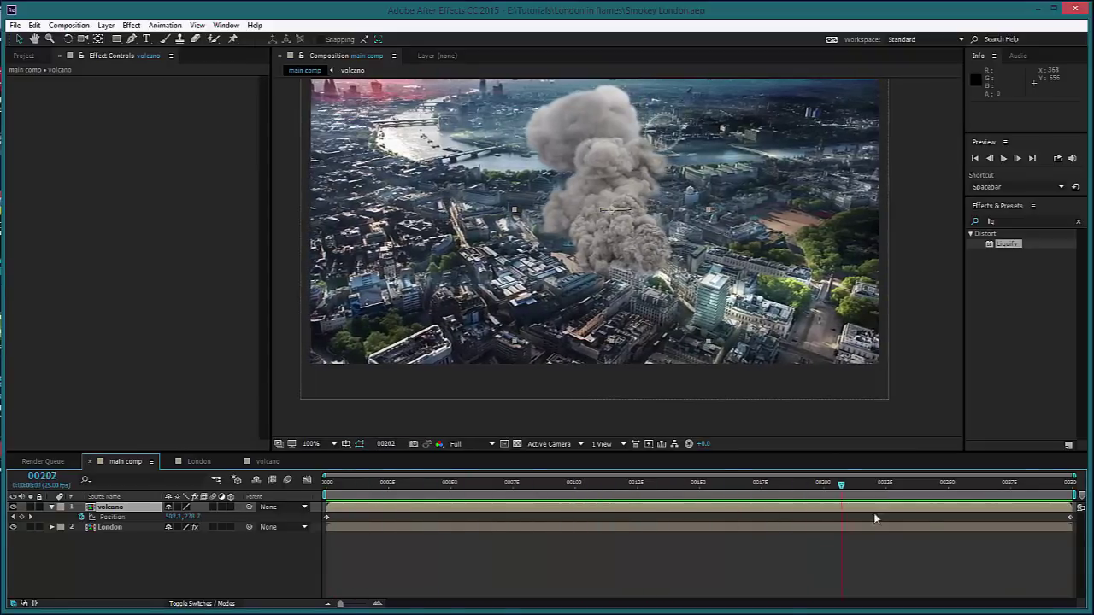
left_click_drag(875, 517, 756, 508)
Add Big_Fire_03.mov to the main comp, scale it to about 21%, and place it at the base of the smoke.
left_click(23, 56)
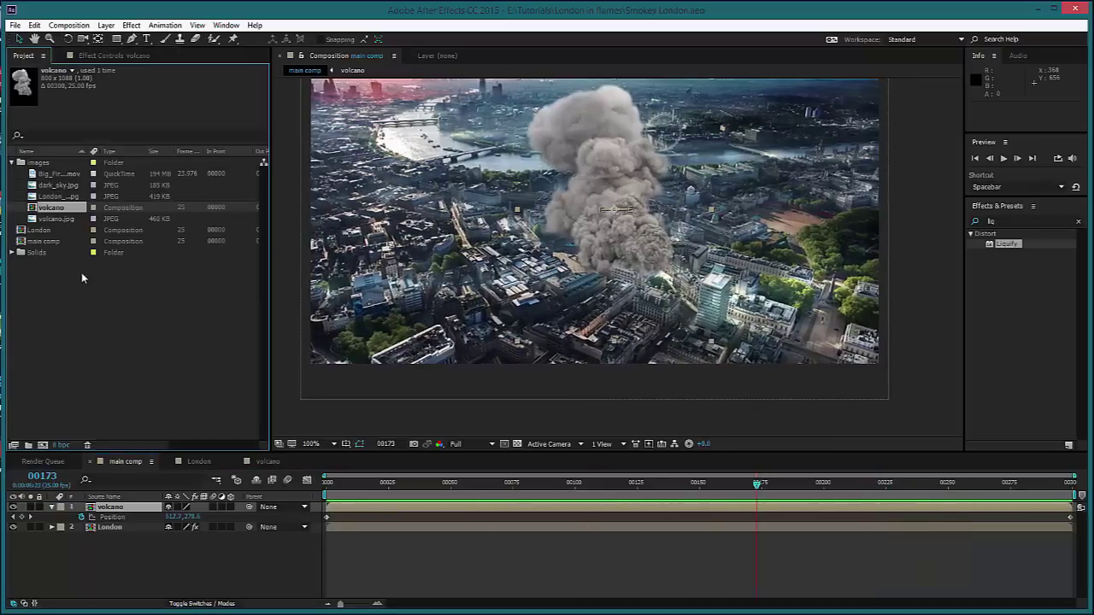
left_click(60, 174)
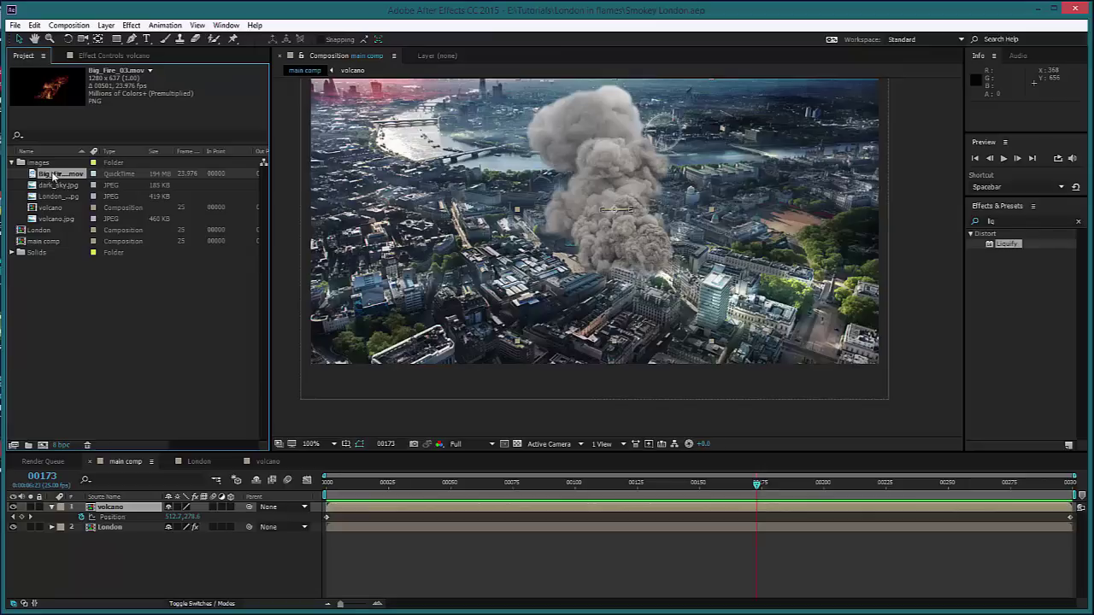
left_click_drag(53, 175, 132, 445)
left_click_drag(102, 500, 710, 257)
left_click_drag(352, 209, 809, 265)
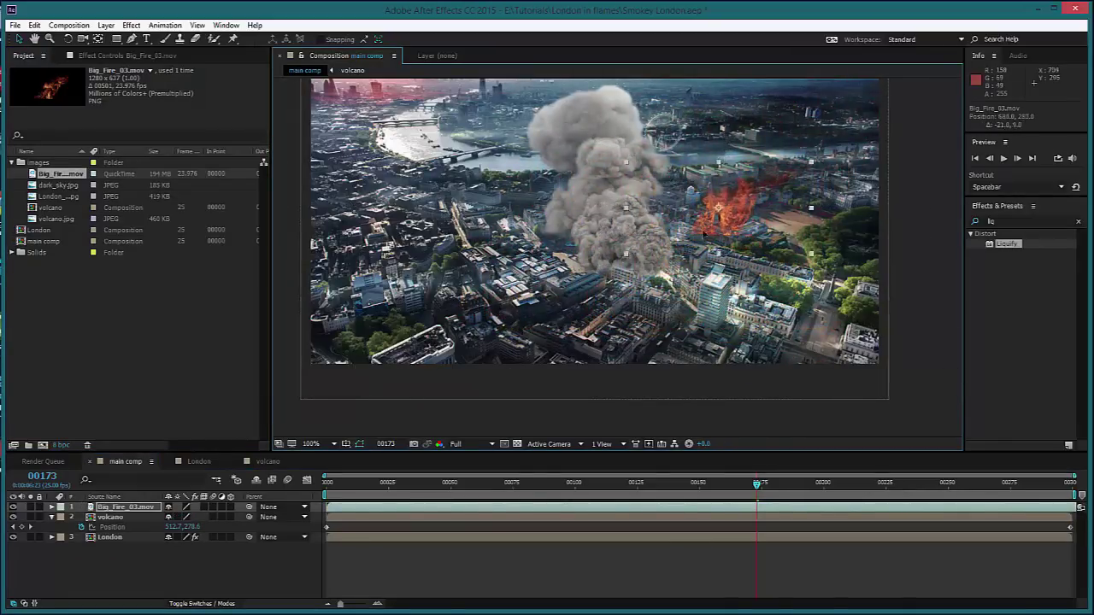
left_click_drag(703, 233, 614, 279)
left_click_drag(537, 251, 552, 252)
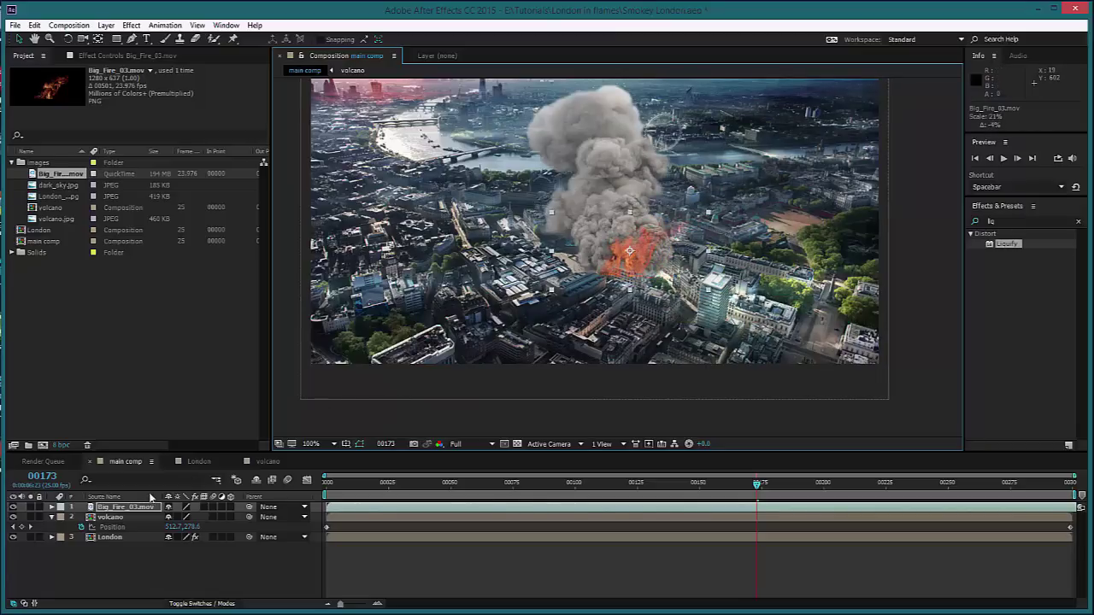
Move the fire layer below the volcano layer, shrink it slightly, and position it behind the smoke at 590, 342.
left_click(126, 508)
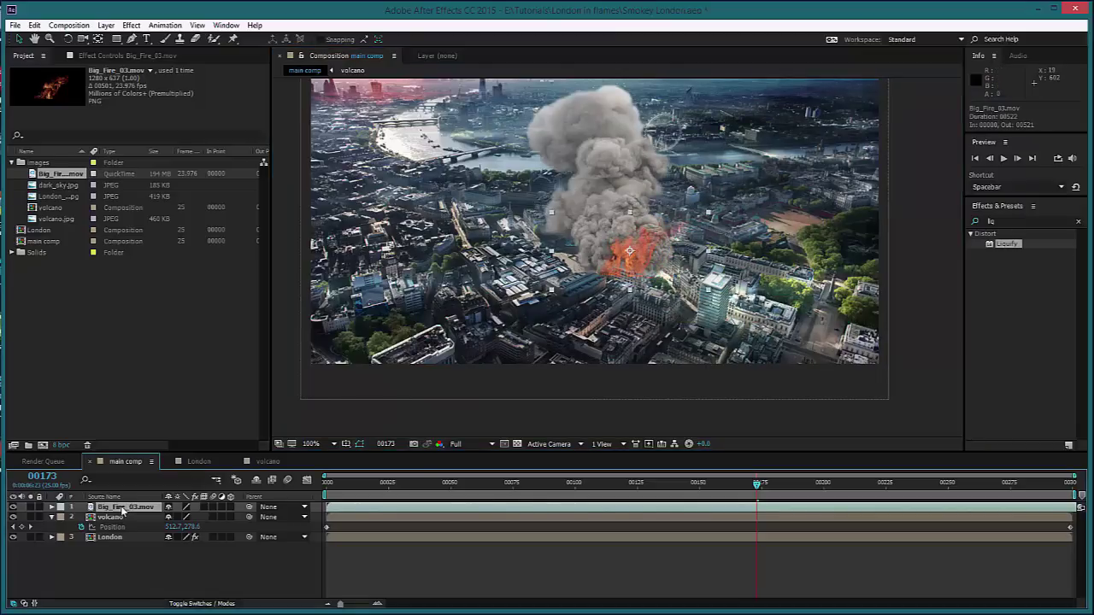
left_click_drag(122, 510, 124, 530)
left_click_drag(621, 273, 630, 272)
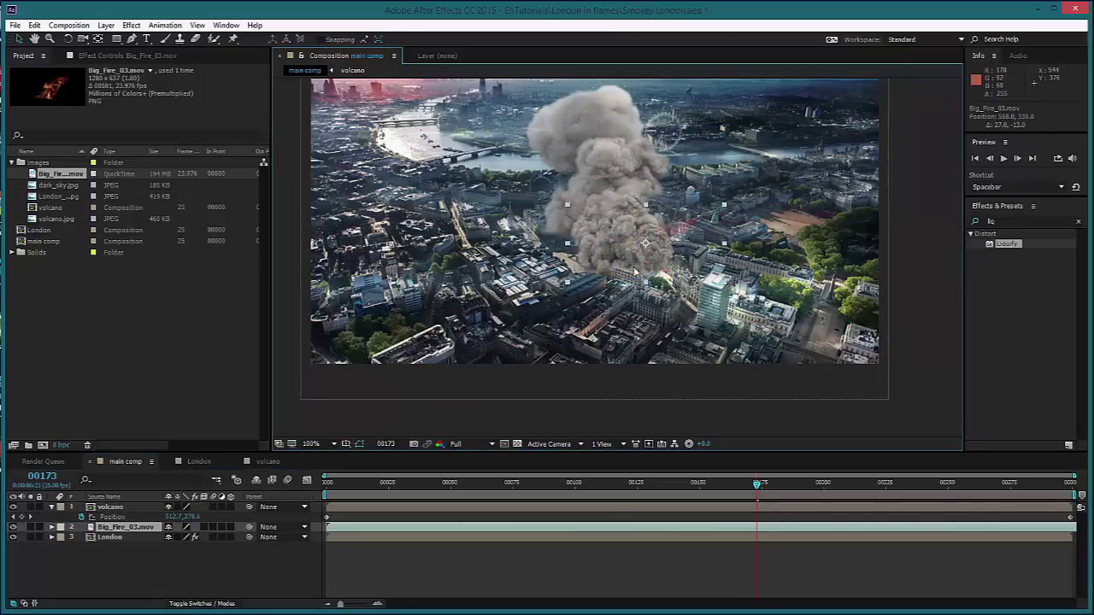
left_click_drag(724, 206, 717, 210)
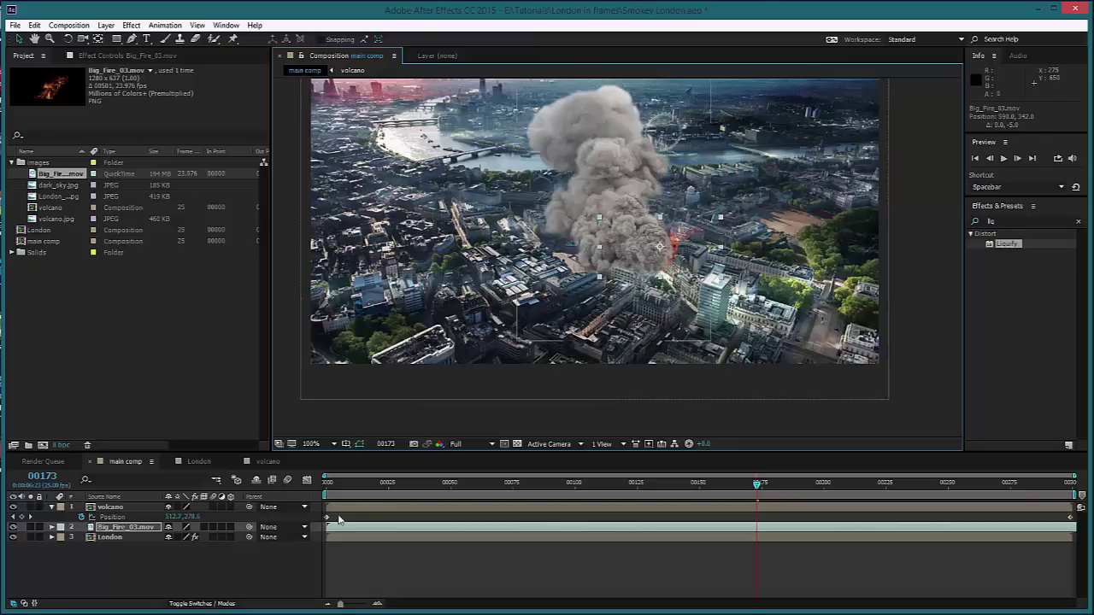
Preview the fire behind the smoke across the main comp and return to frame 0.
left_click_drag(352, 486, 557, 492)
key("space")
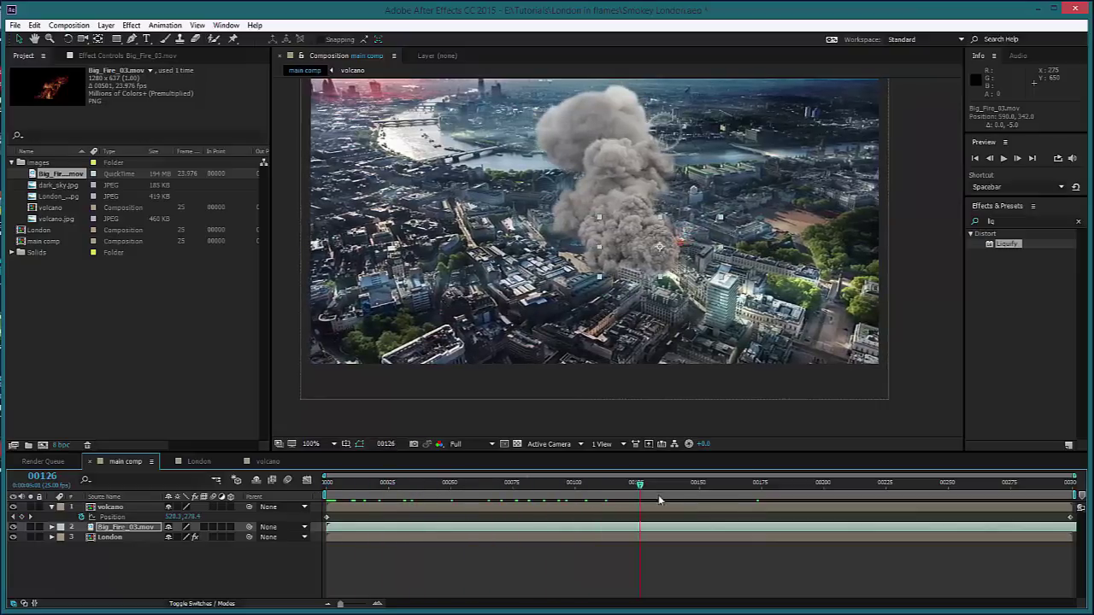
key("space")
key("Home")
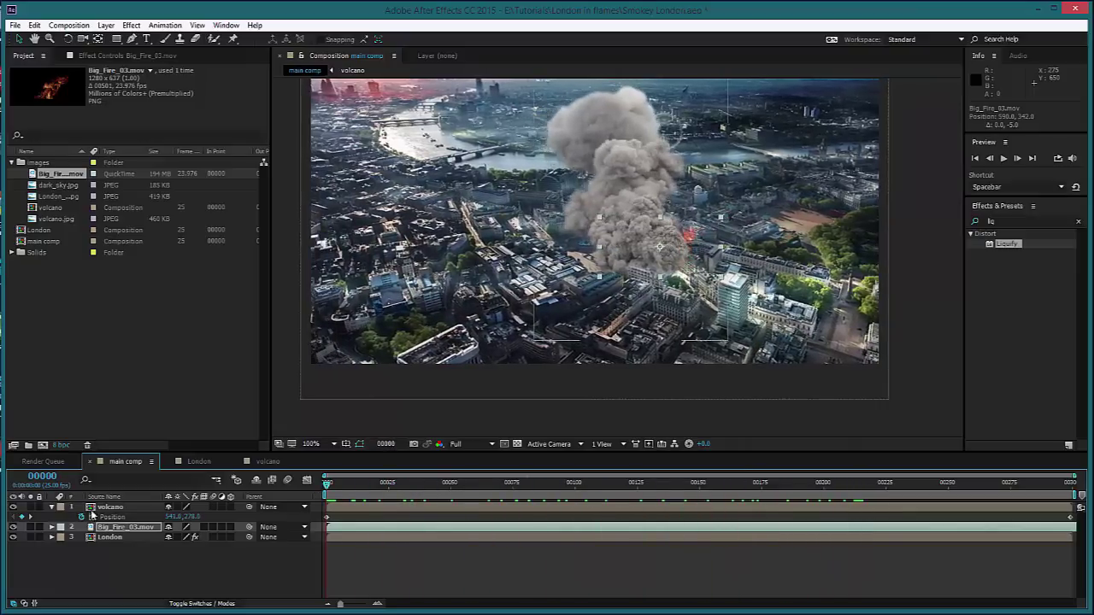
Keyframe the fire layer's Position at frame 0 and at frame 299 with 580, 350, and preview its movement.
key("p")
left_click(81, 537)
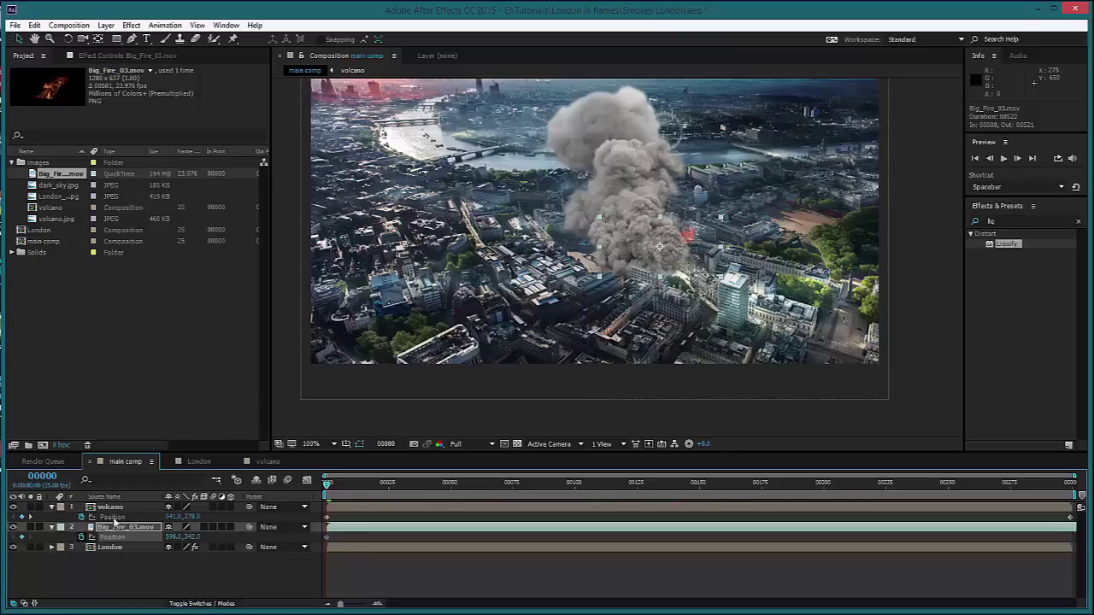
left_click_drag(990, 485, 1071, 485)
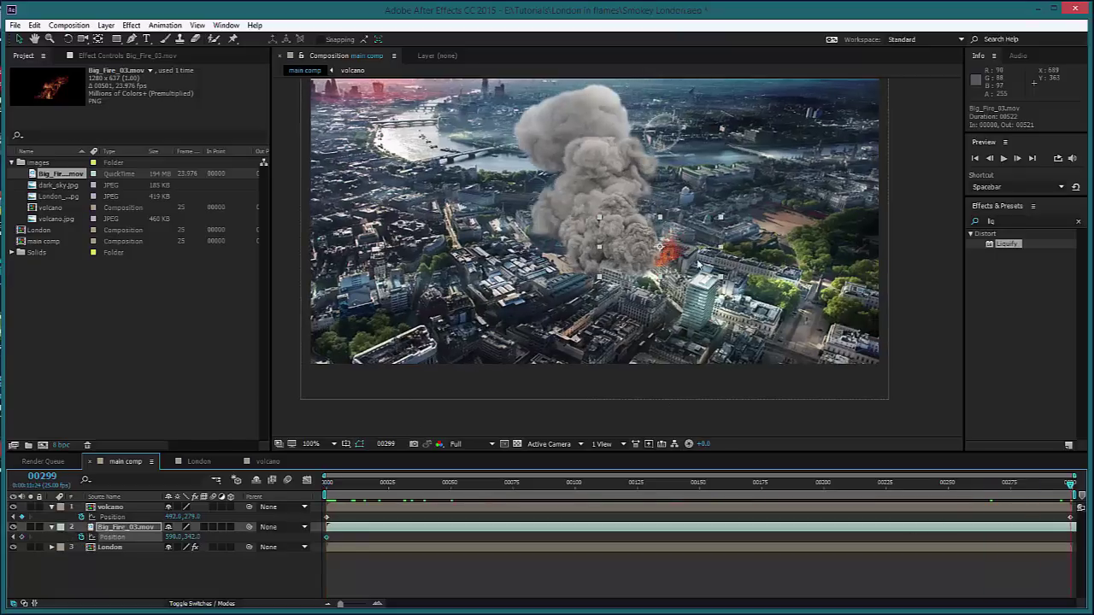
left_click_drag(676, 252, 674, 249)
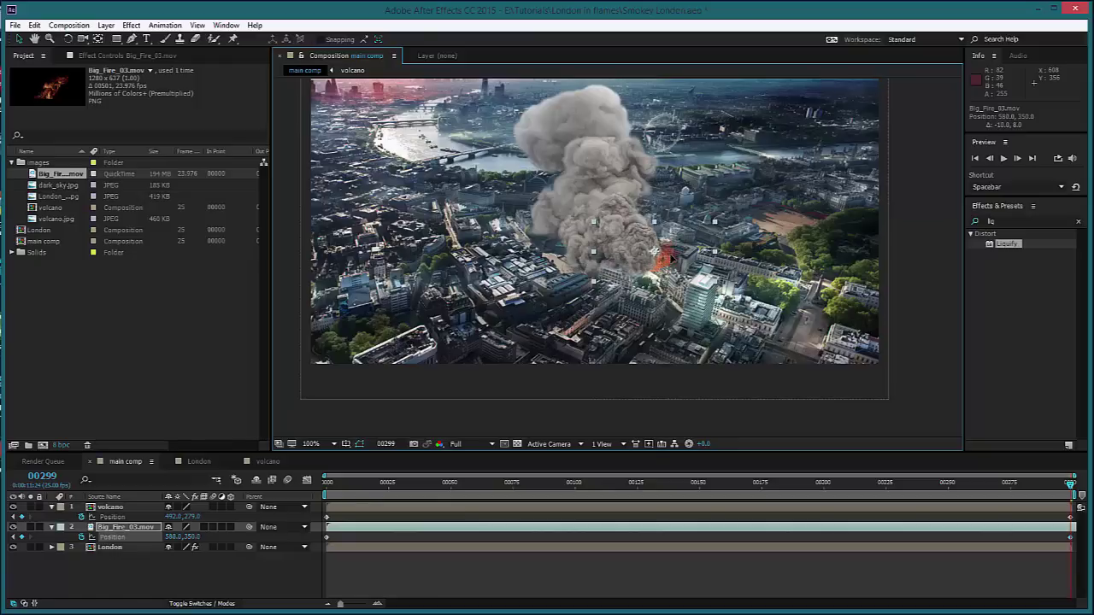
key("space")
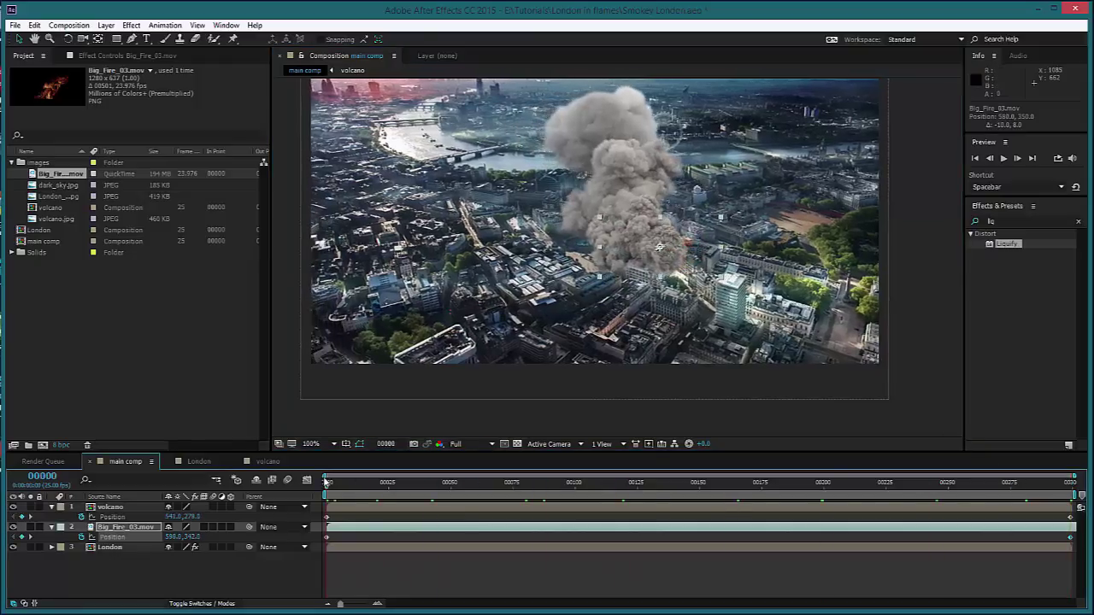
key("space")
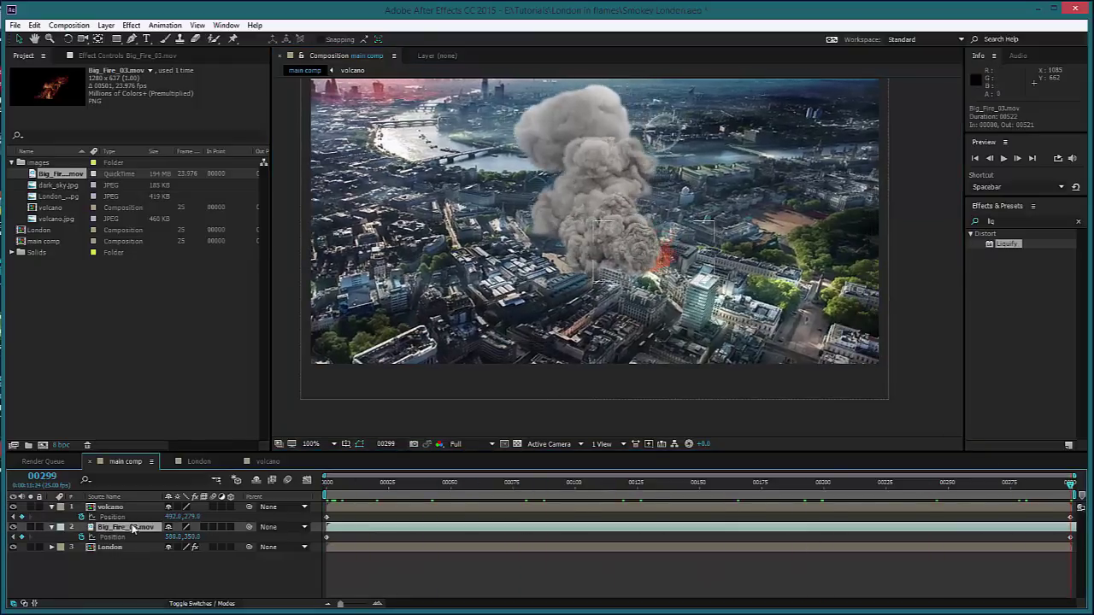
Delete the Big_Fire_03.mov layer from the main comp.
key("Return")
key("BackSpace")
left_click(336, 536)
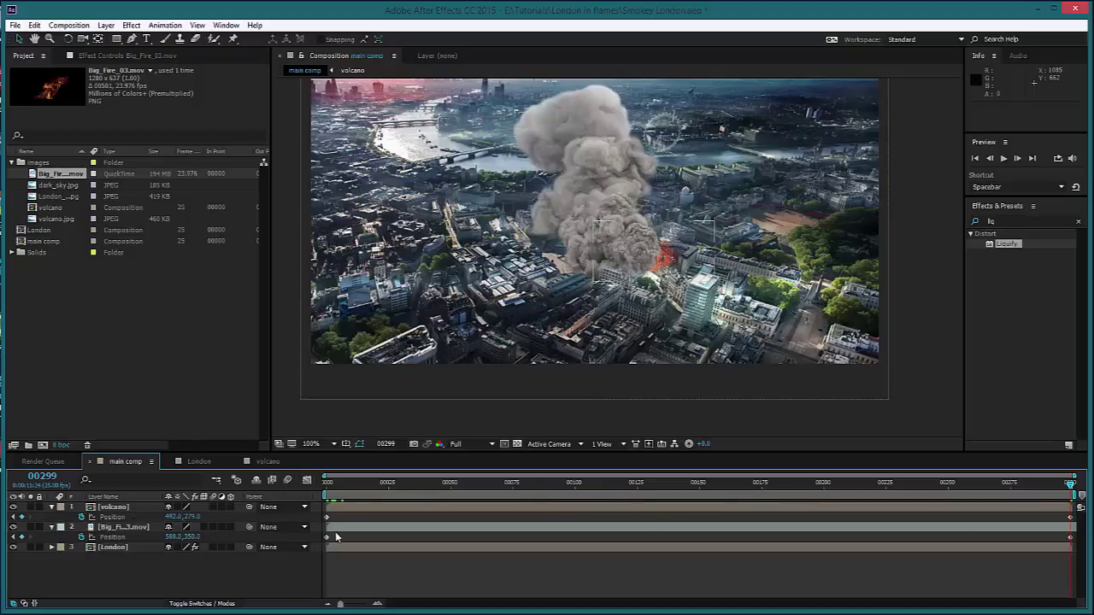
left_click(339, 528)
key("Delete")
Preview the smoke and city animation, and collapse the volcano layer's Position property.
key("space")
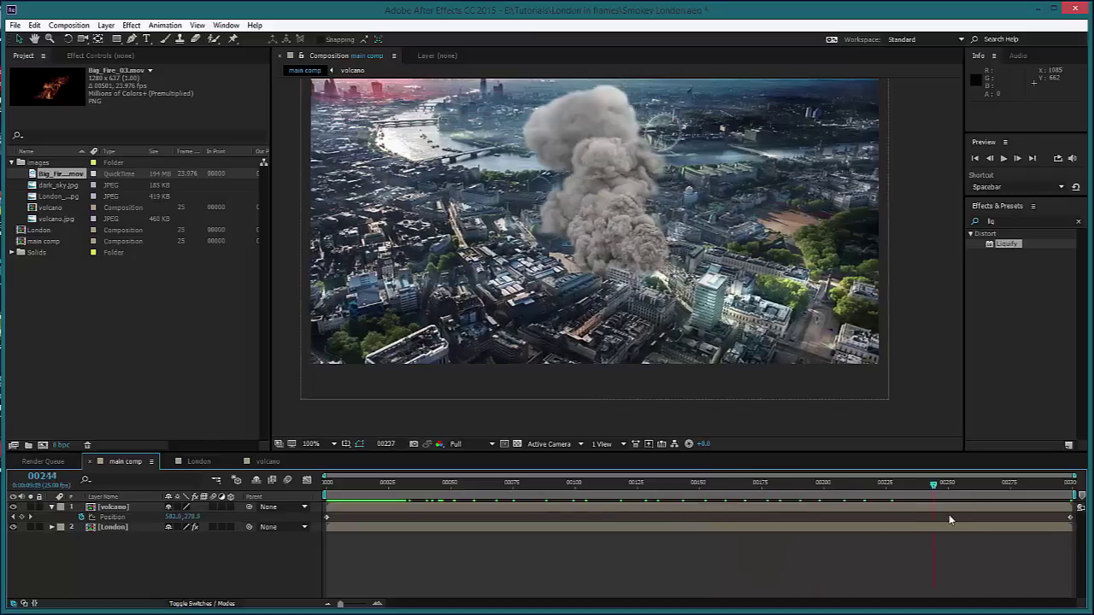
key("space")
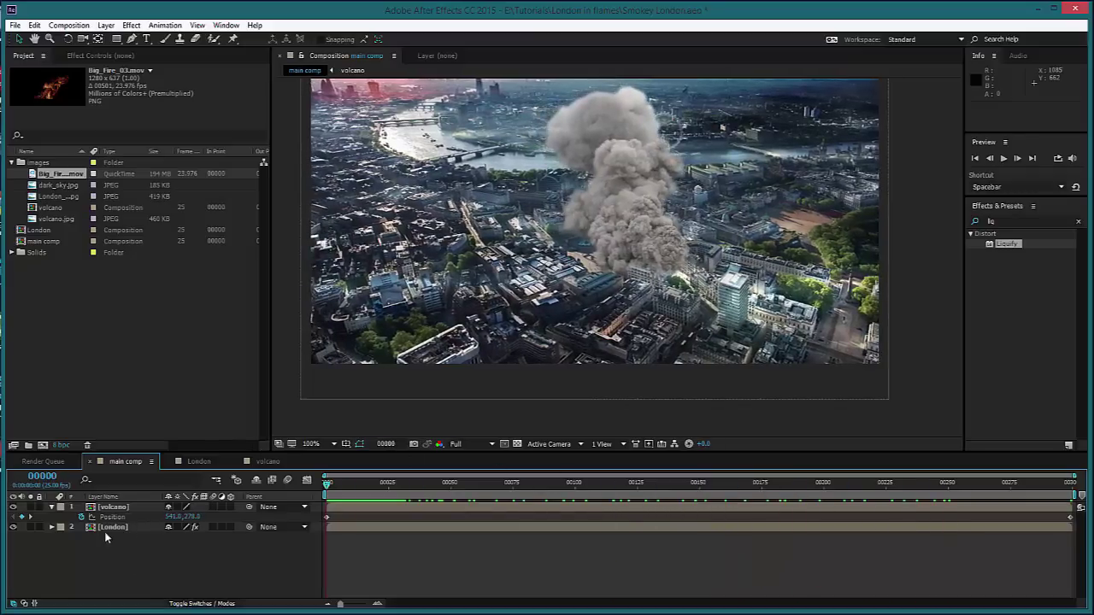
left_click(51, 507)
left_click_drag(573, 181, 600, 222)
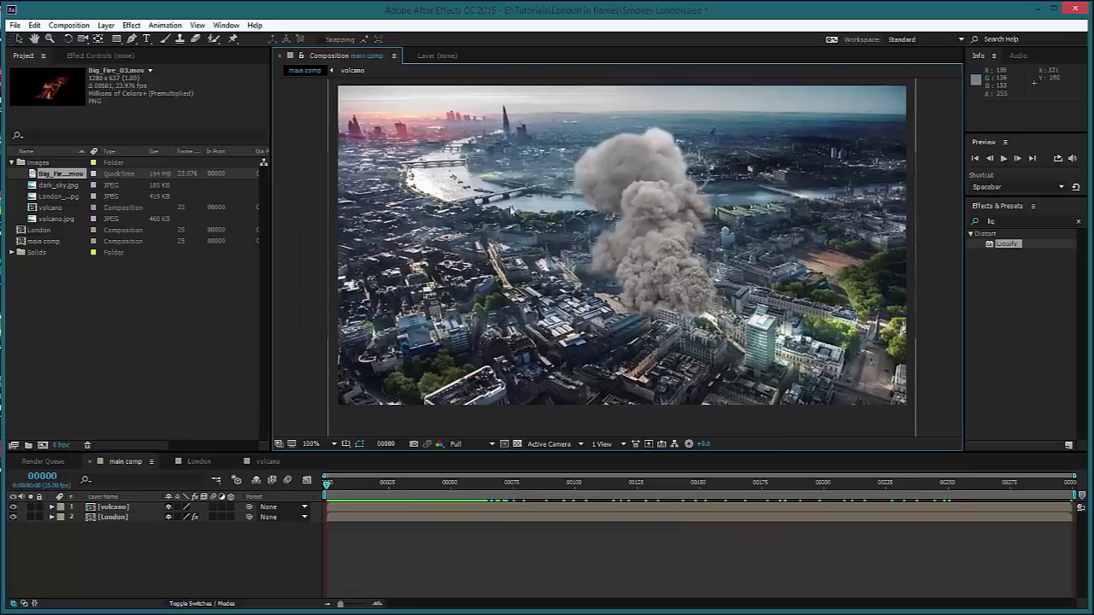
Apply a Curves color correction to the volcano layer and set its channel to Red.
left_click(87, 510)
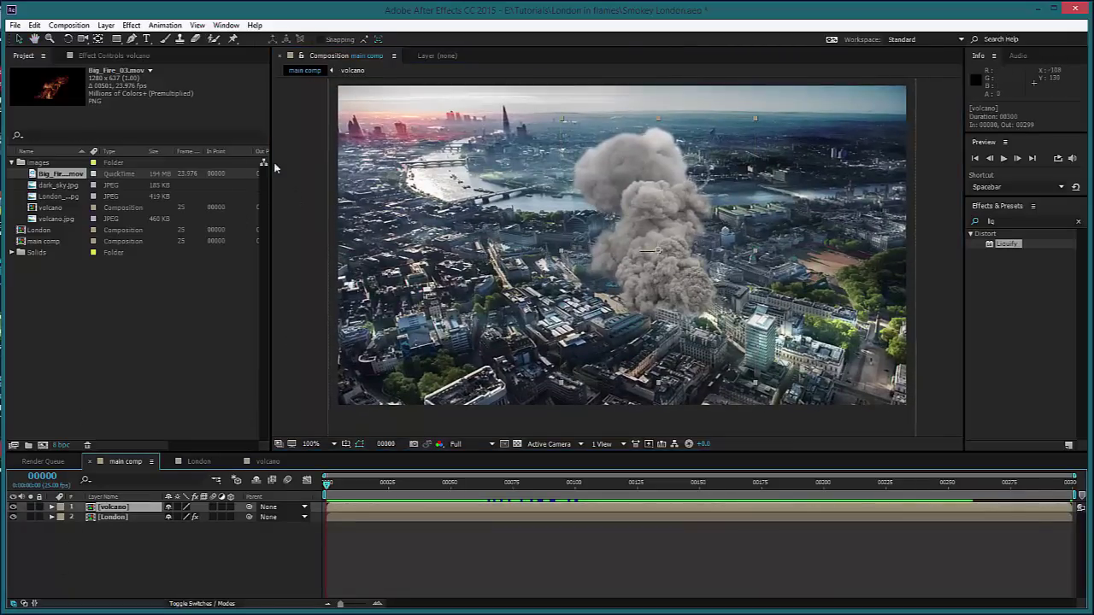
left_click(131, 25)
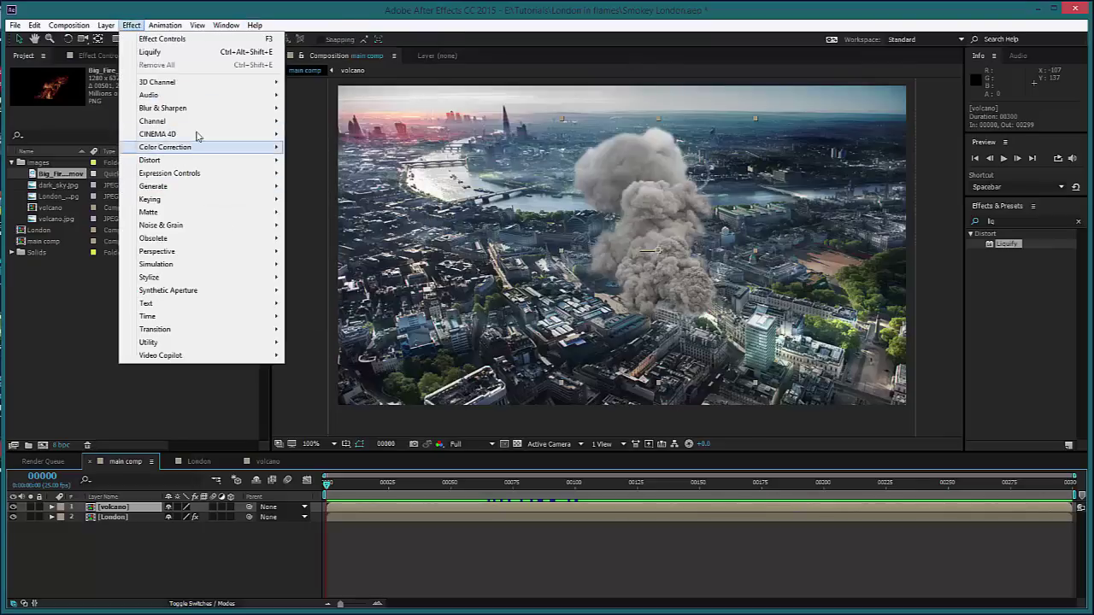
mouse_move(214, 147)
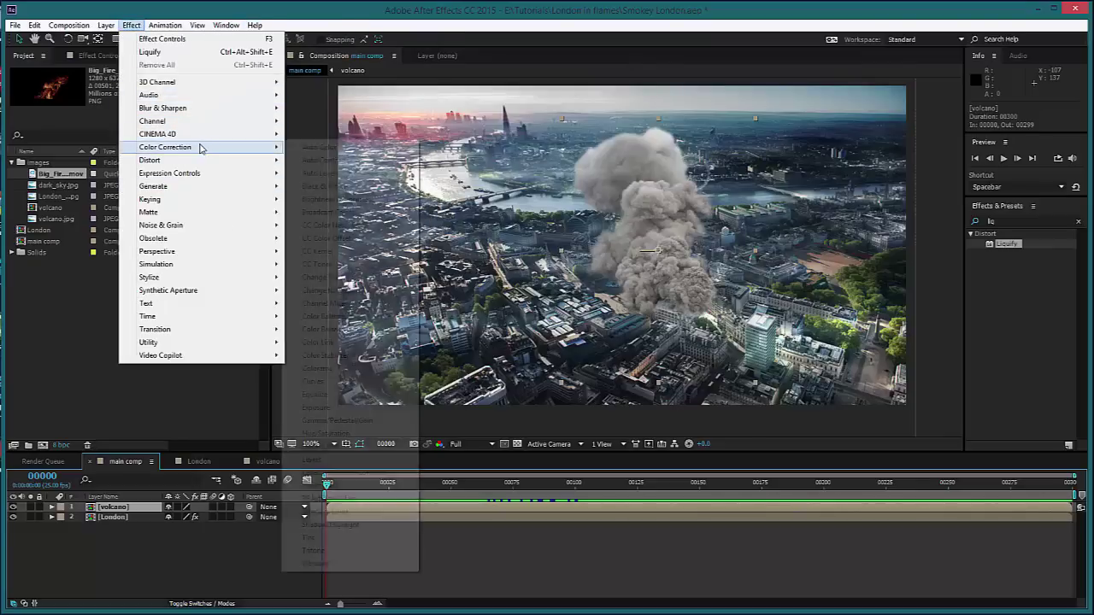
left_click(315, 381)
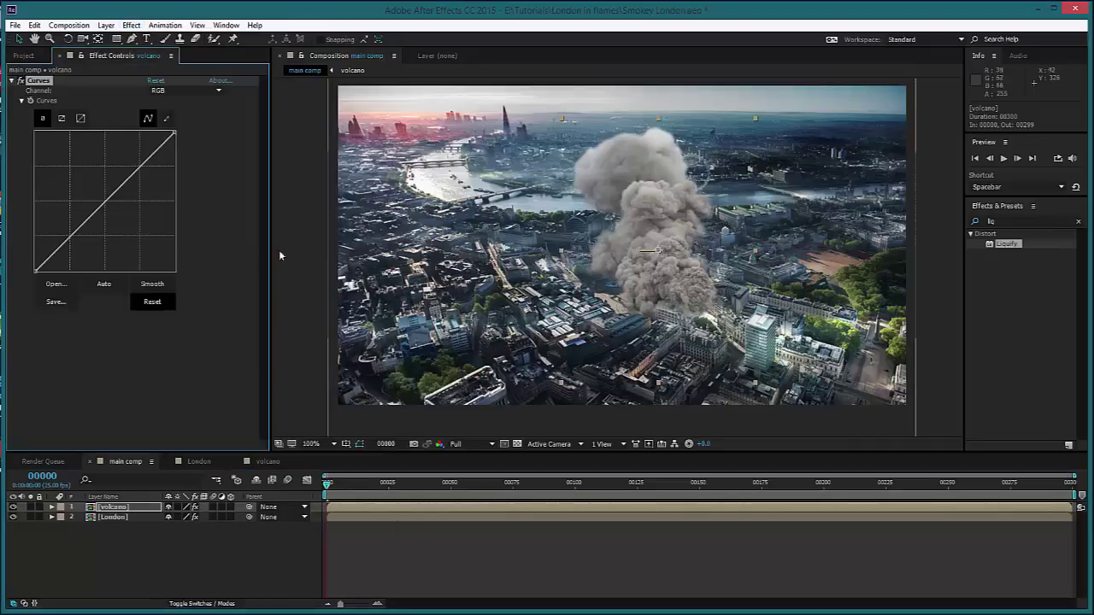
left_click(179, 91)
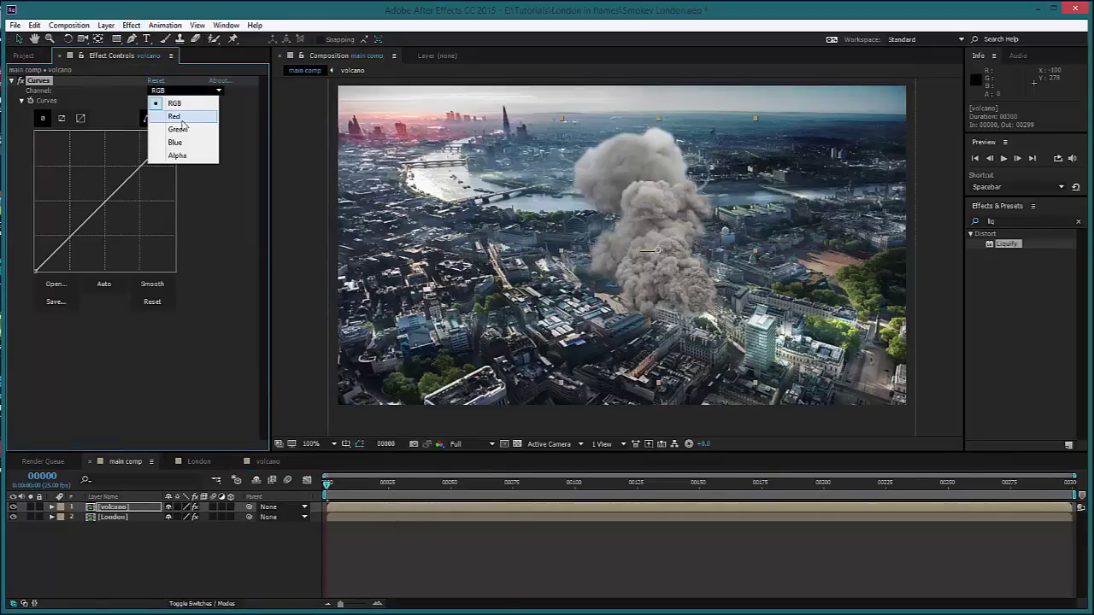
left_click(182, 117)
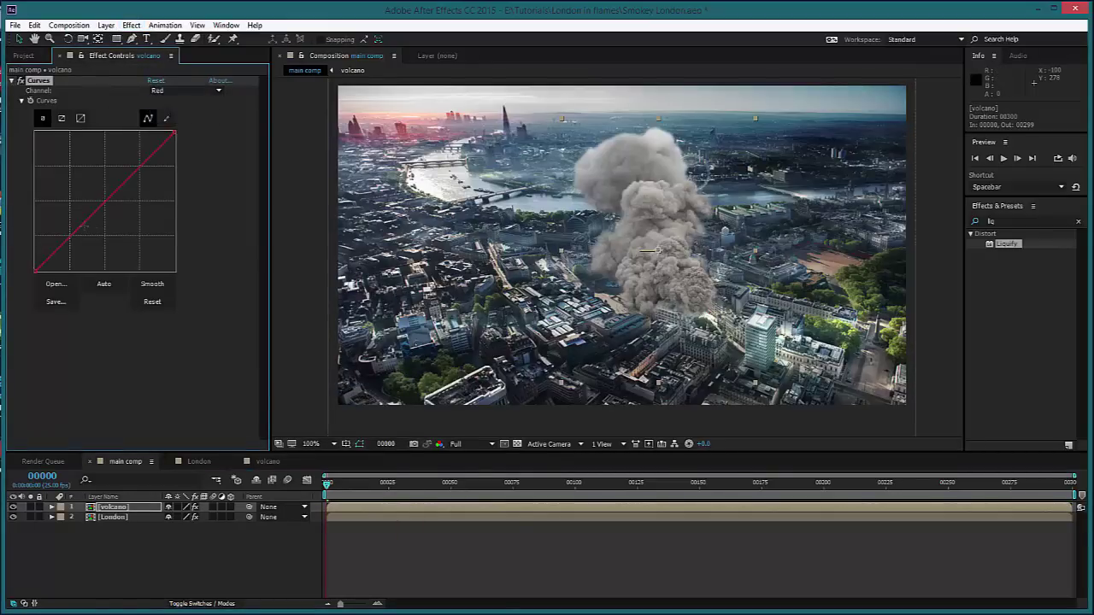
Lower the darker tones in the volcano layer's Red and Green curves, and fine-tune the Blue curve.
left_click_drag(88, 223, 87, 231)
left_click(203, 90)
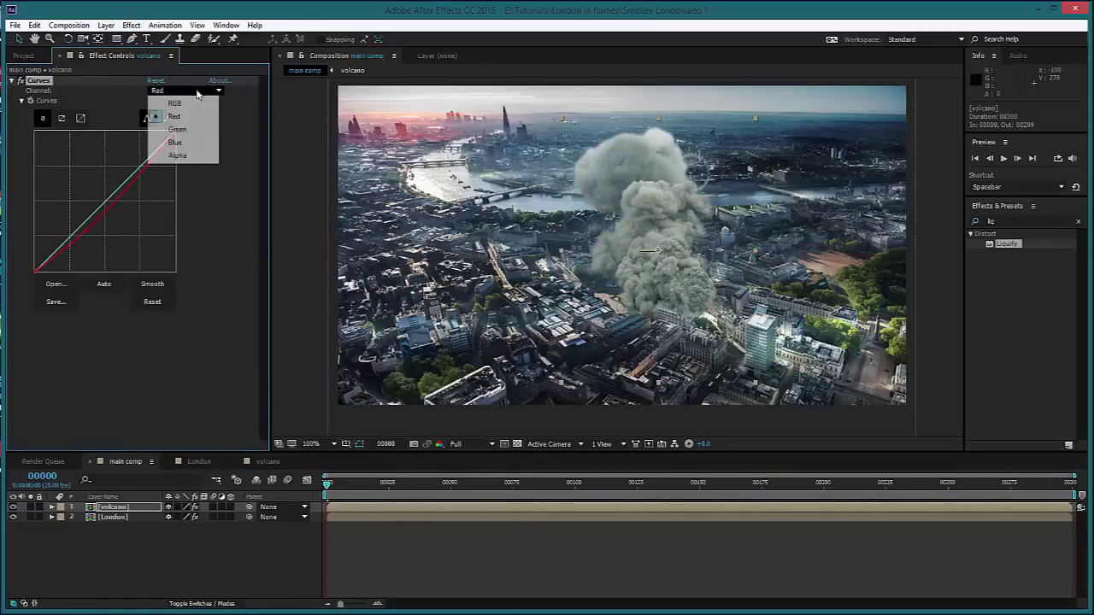
left_click(195, 129)
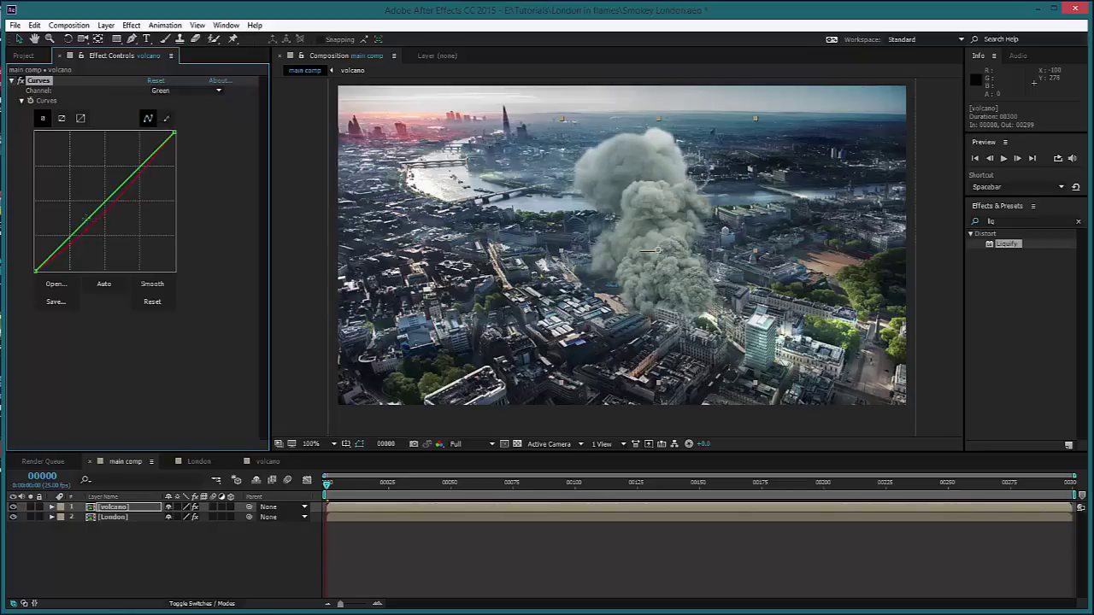
left_click_drag(87, 220, 88, 232)
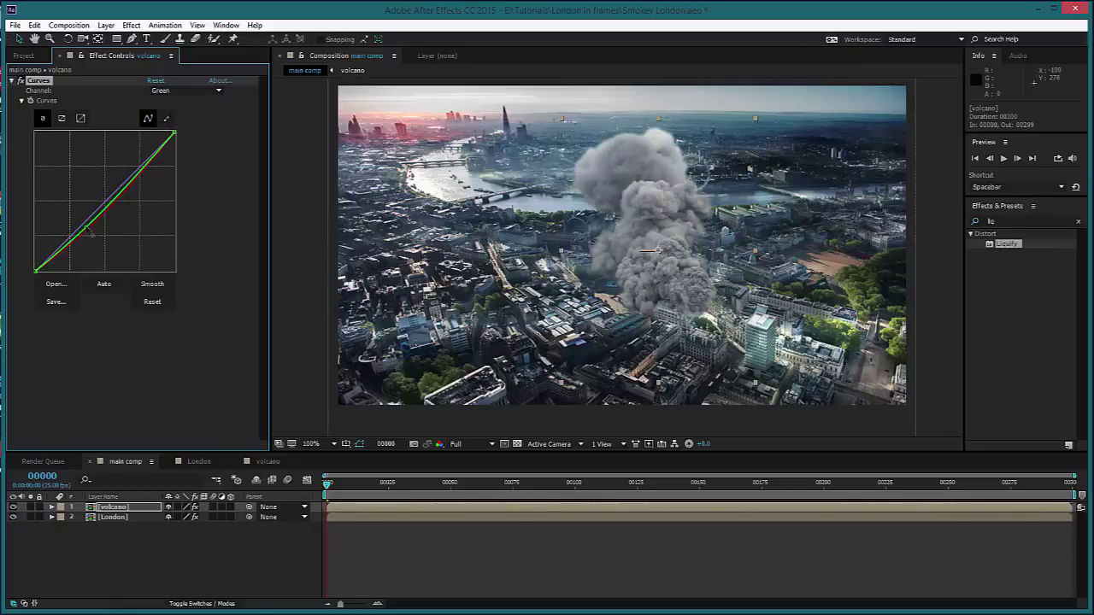
left_click(188, 90)
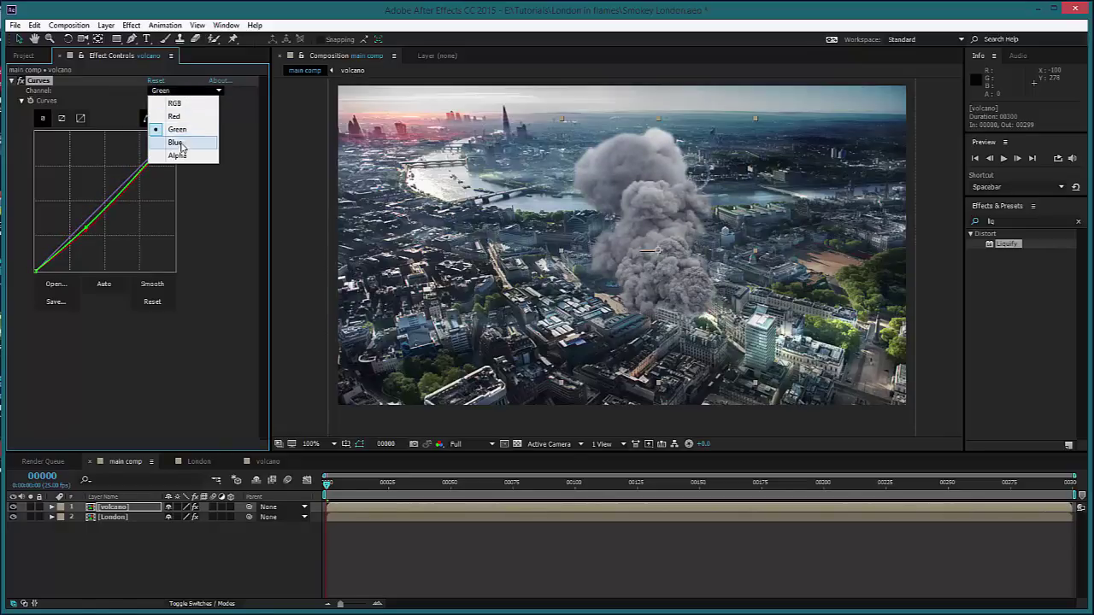
left_click(177, 141)
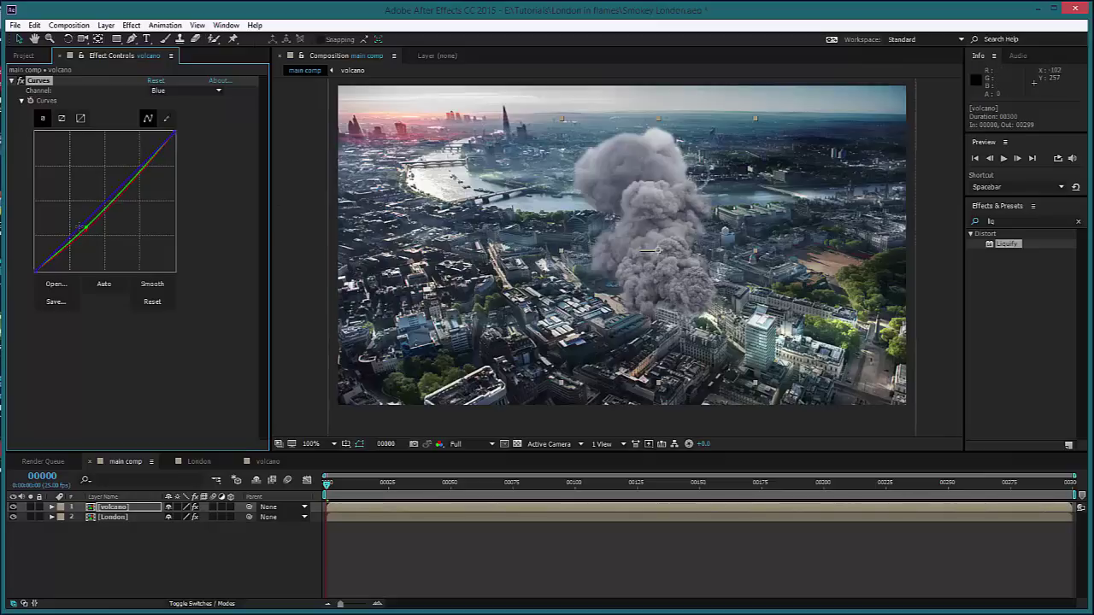
left_click_drag(79, 228, 80, 229)
Shape the volcano layer's RGB curve into an S by lowering the shadows and raising the highlights.
left_click(195, 91)
left_click(171, 102)
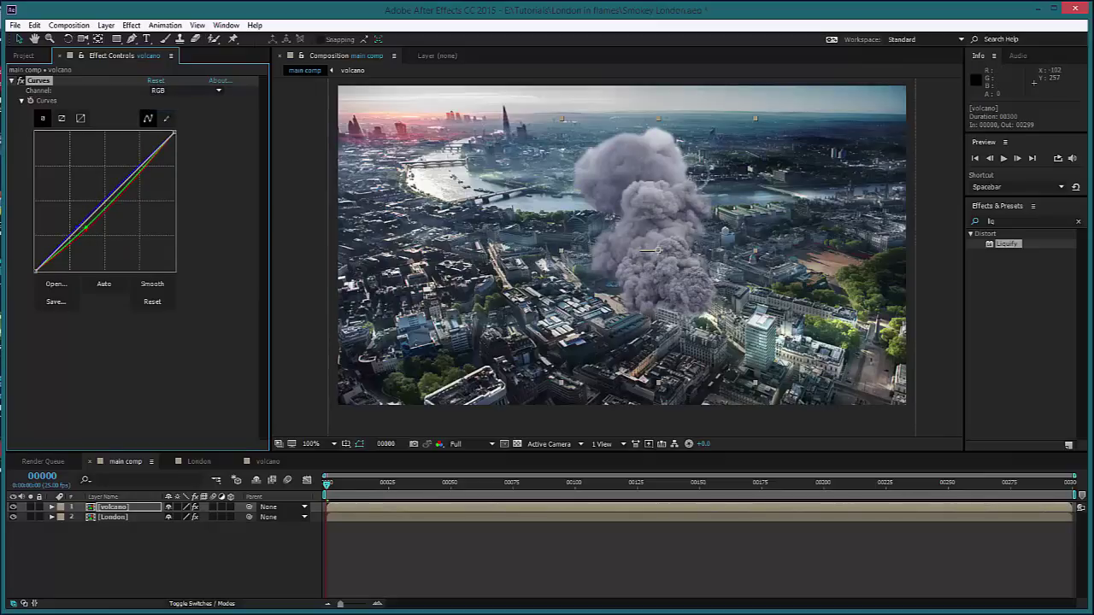
left_click_drag(82, 229, 87, 241)
left_click_drag(139, 178, 133, 174)
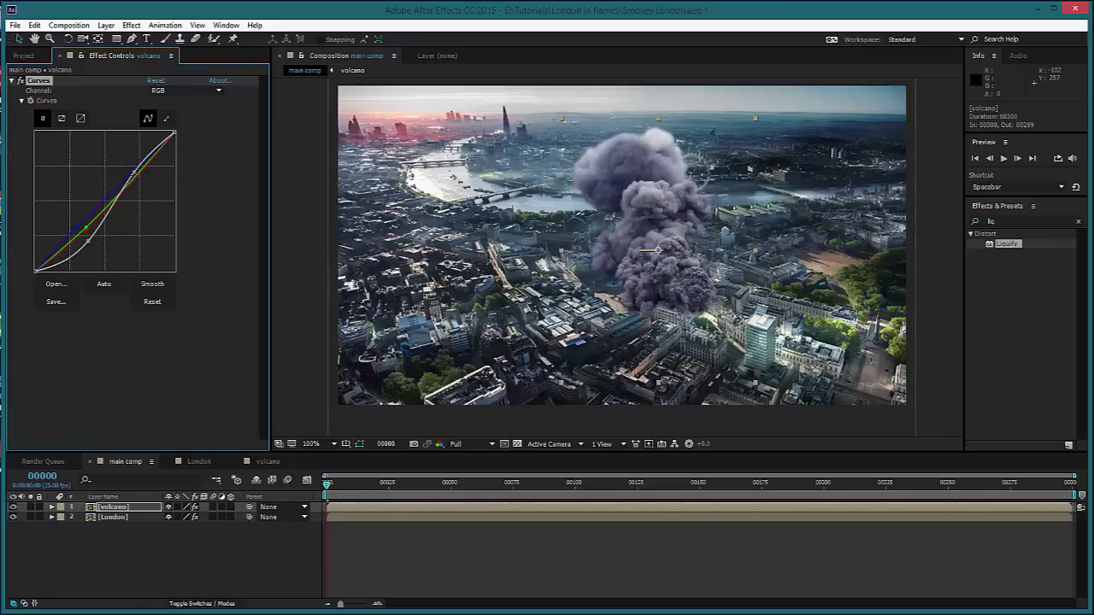
Readjust the volcano layer's Blue curve in the darker tones and lower its Green curve slightly to warm the smoke.
left_click_drag(84, 219, 87, 227)
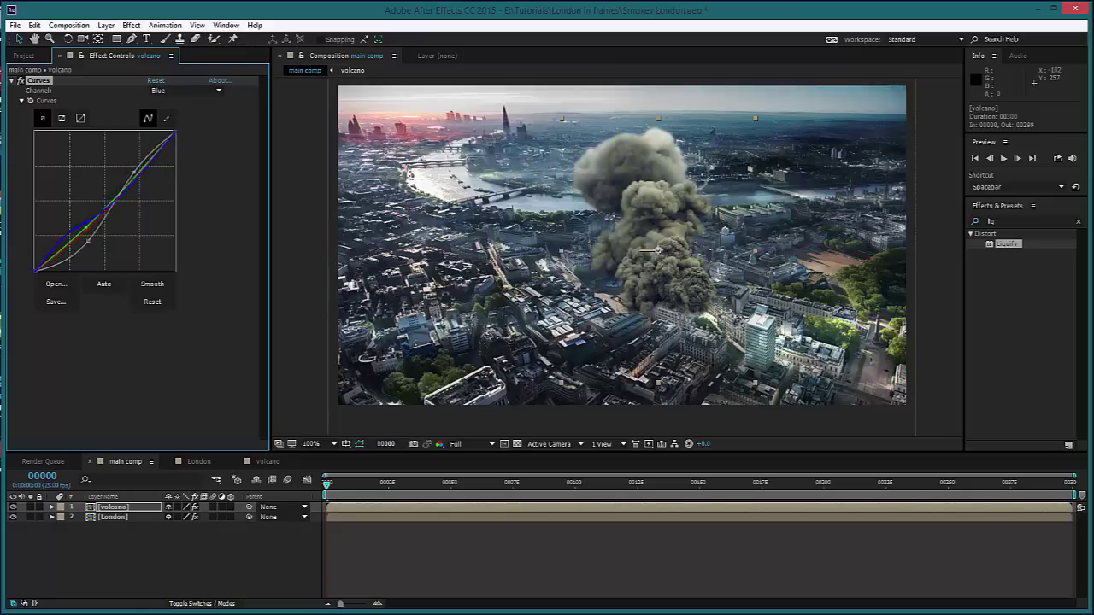
left_click(188, 89)
left_click(171, 125)
left_click_drag(85, 227, 90, 231)
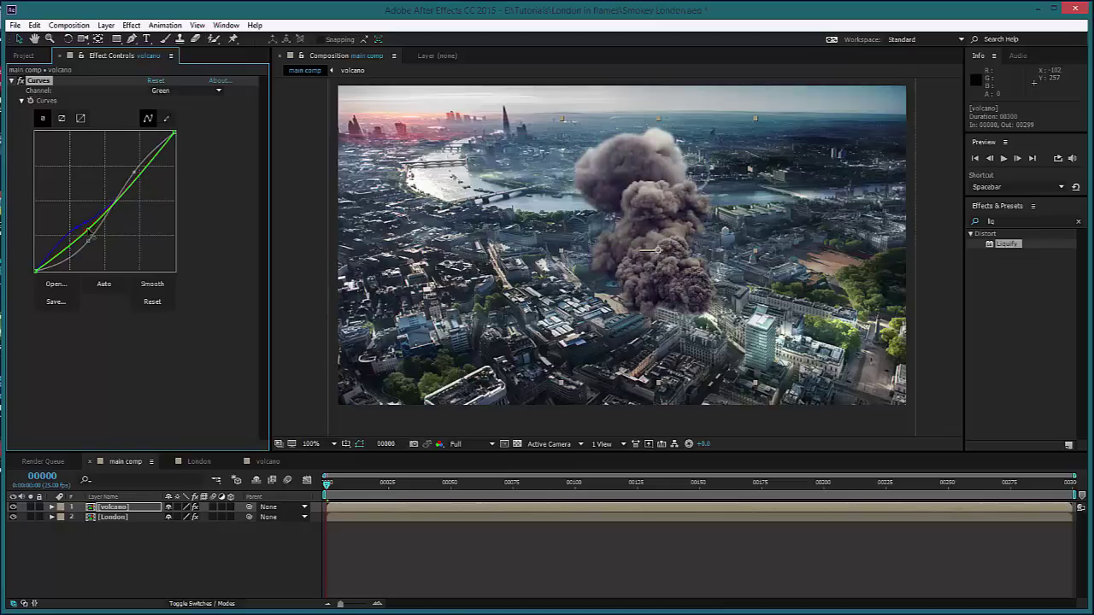
Raise the shadow point of the volcano layer's RGB curve slightly to soften the smoke's dark tones.
left_click(183, 89)
left_click(164, 97)
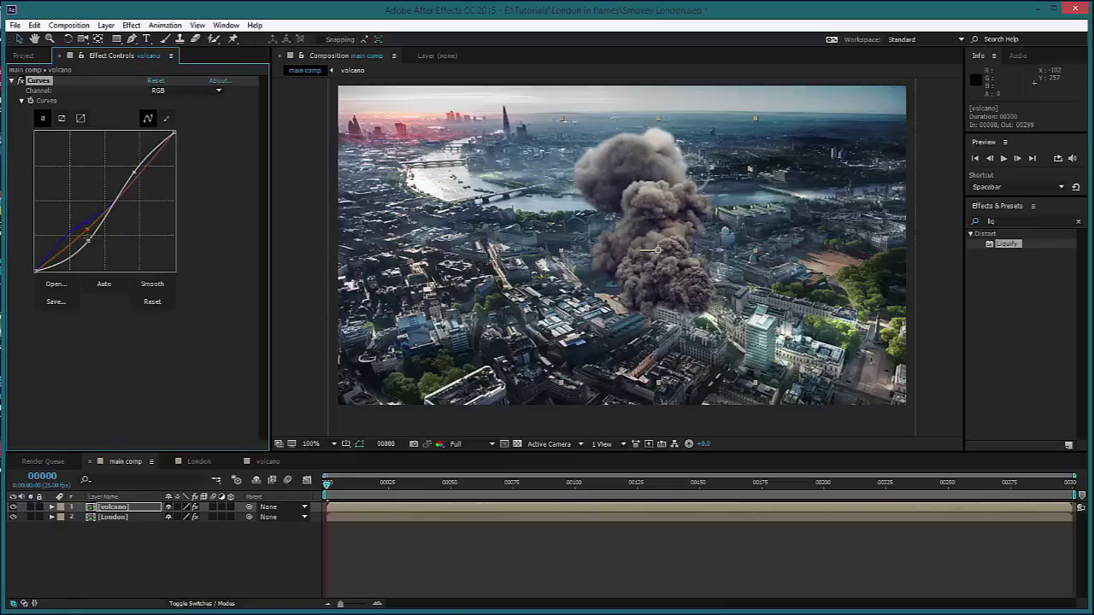
left_click_drag(88, 240, 88, 234)
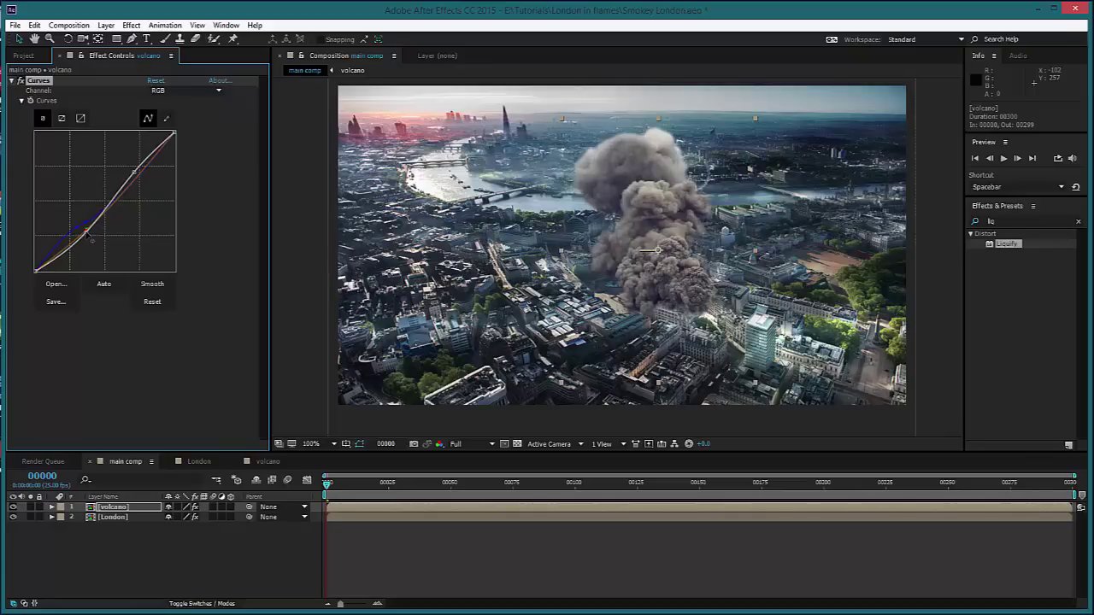
Compare the volcano smoke with and without the Curves correction, leaving the effect enabled.
left_click(20, 80)
left_click(20, 80)
left_click(20, 80)
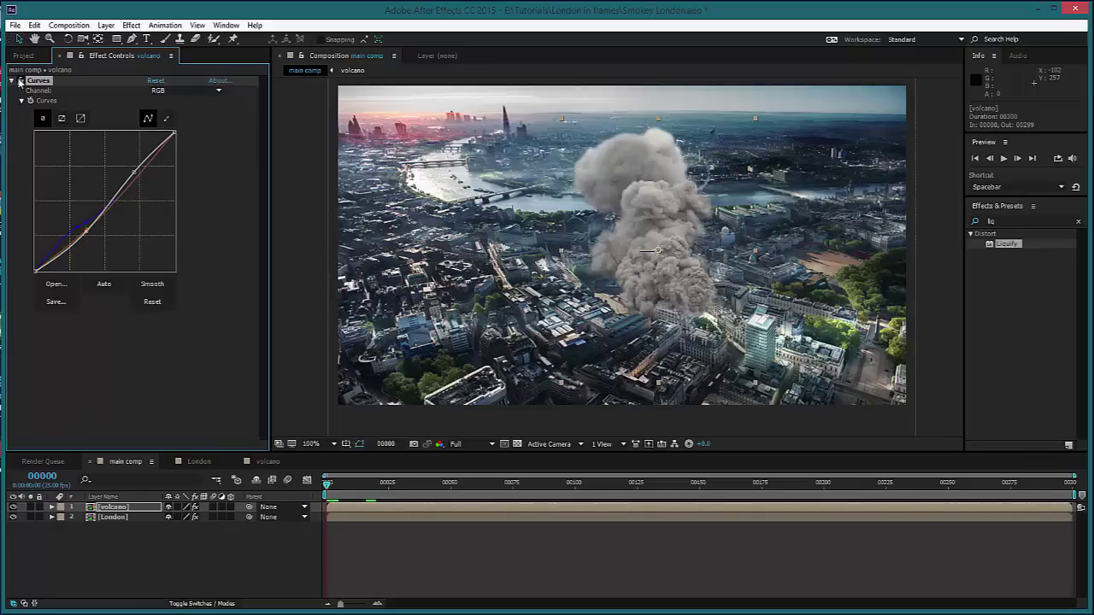
left_click(20, 81)
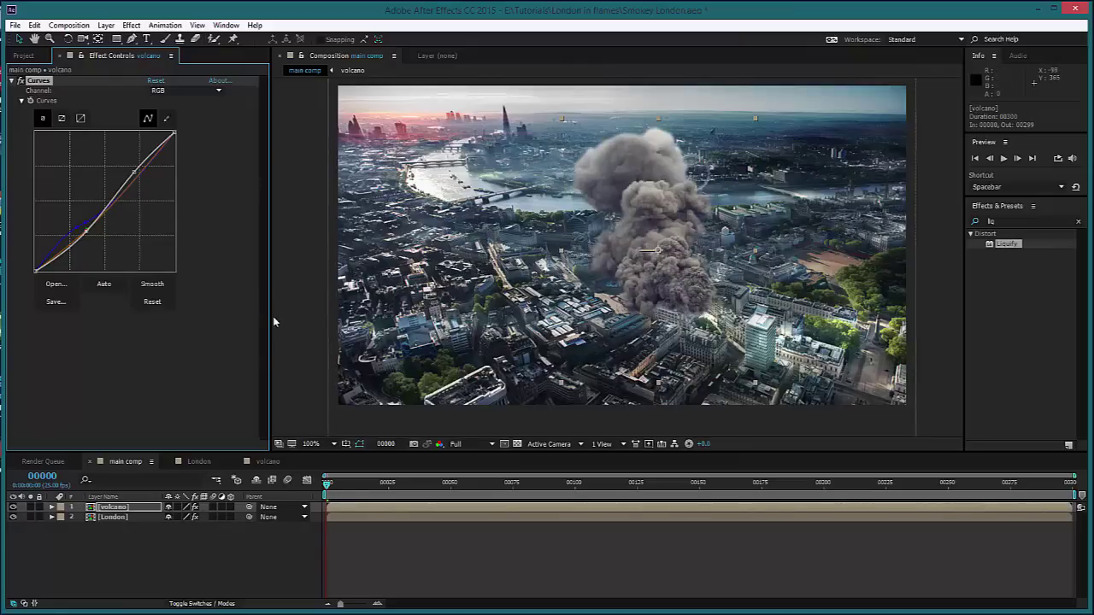
Add a new adjustment layer above the volcano layer and apply a Curves effect to it.
left_click(106, 25)
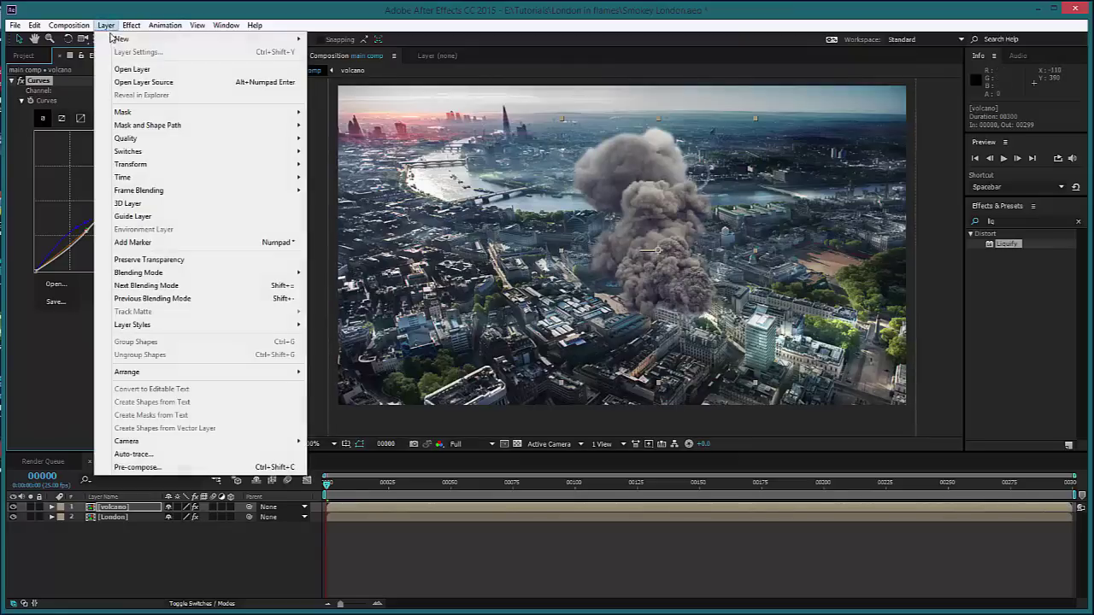
mouse_move(214, 38)
left_click(383, 117)
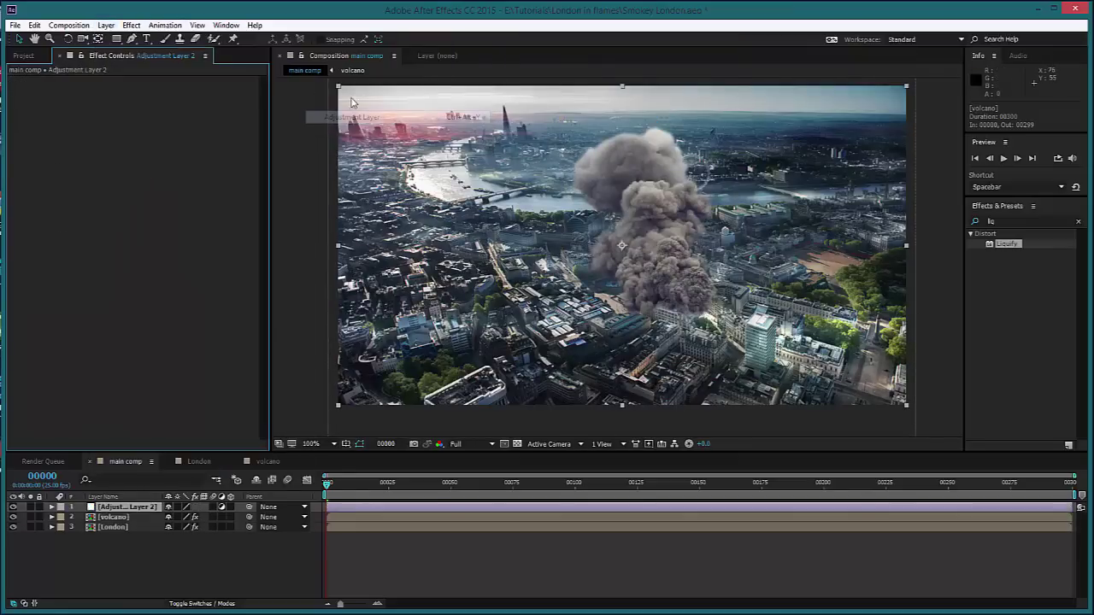
left_click(130, 25)
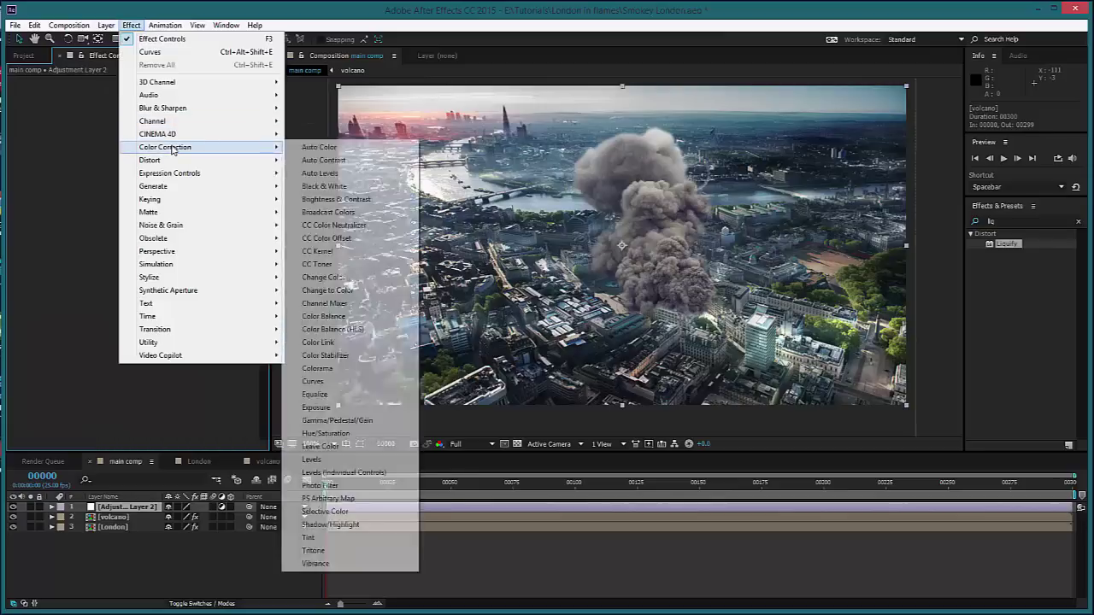
left_click(354, 381)
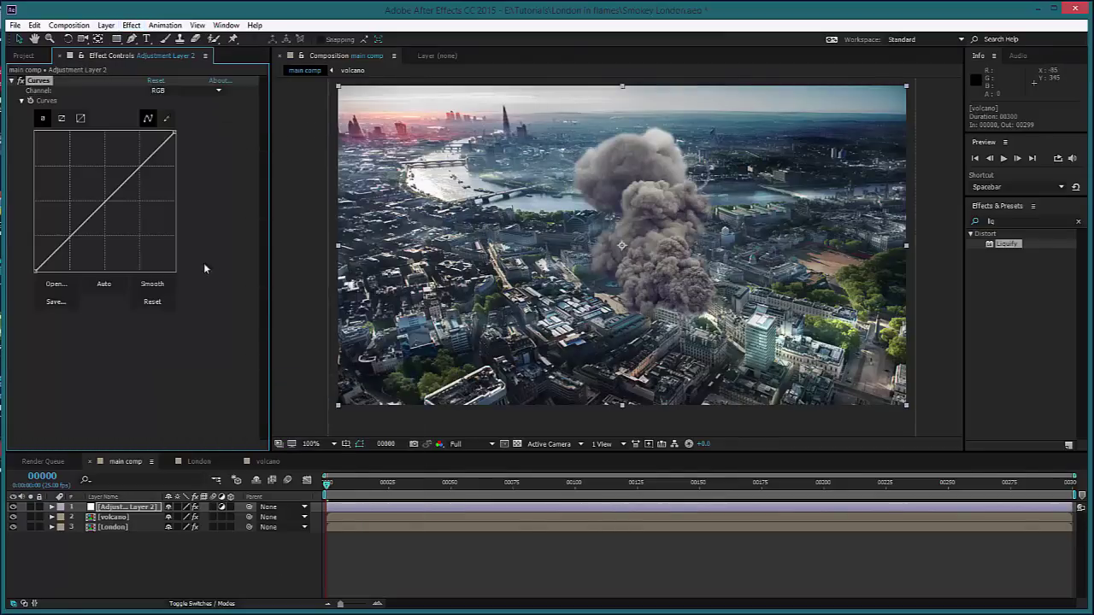
Give the adjustment layer's RGB curve a gentle S shape and lower its Green curve in the shadows.
mouse_move(83, 233)
left_mouse_down()
mouse_move(91, 244)
mouse_move(82, 235)
left_mouse_up()
left_click_drag(127, 186, 126, 182)
left_click(171, 91)
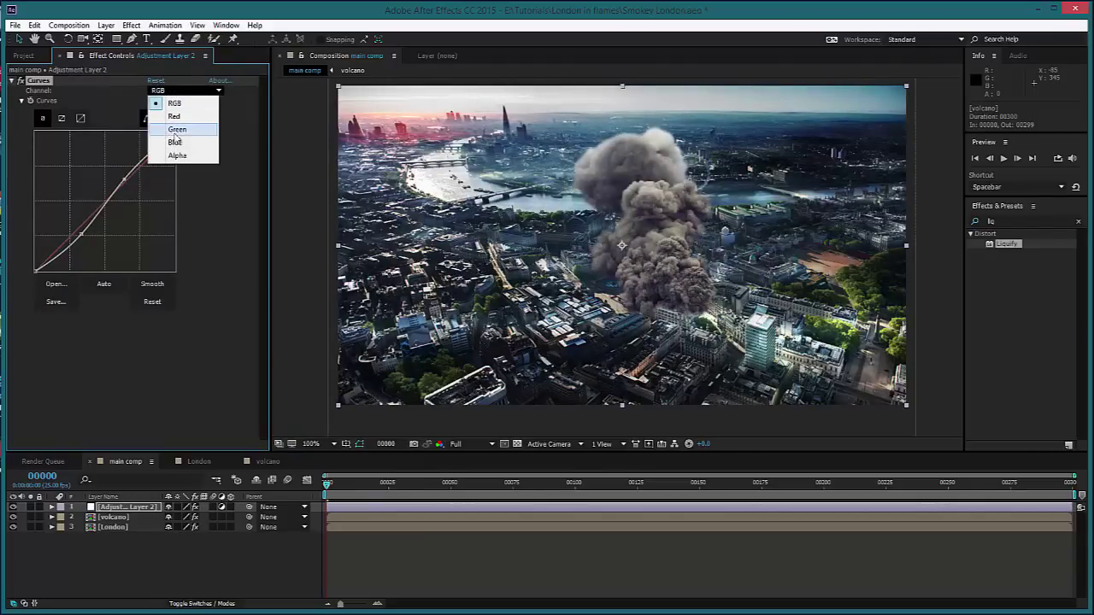
left_click(167, 127)
left_click_drag(76, 229, 81, 236)
Raise the adjustment layer's Red curve slightly in the shadows and lift the shadow point of its RGB curve.
left_click(184, 91)
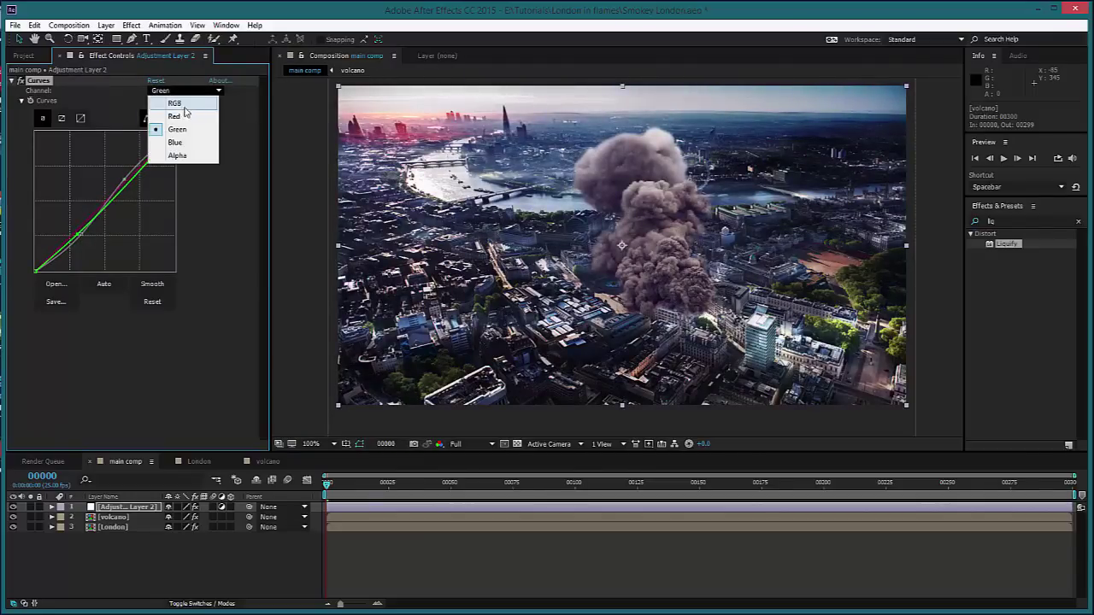
left_click(182, 110)
left_click_drag(77, 234, 71, 227)
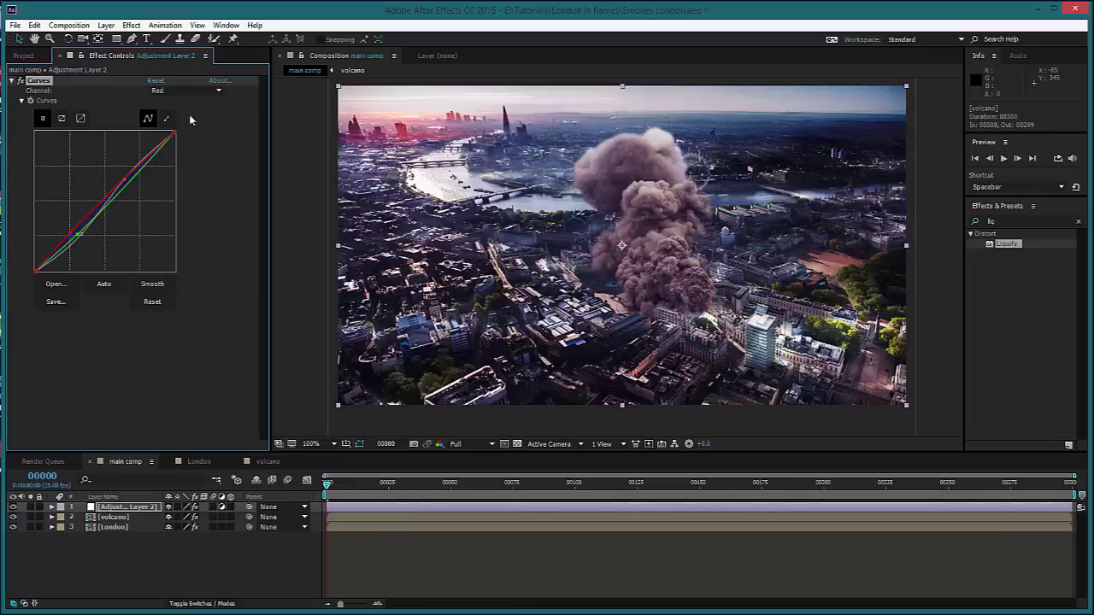
left_click(184, 90)
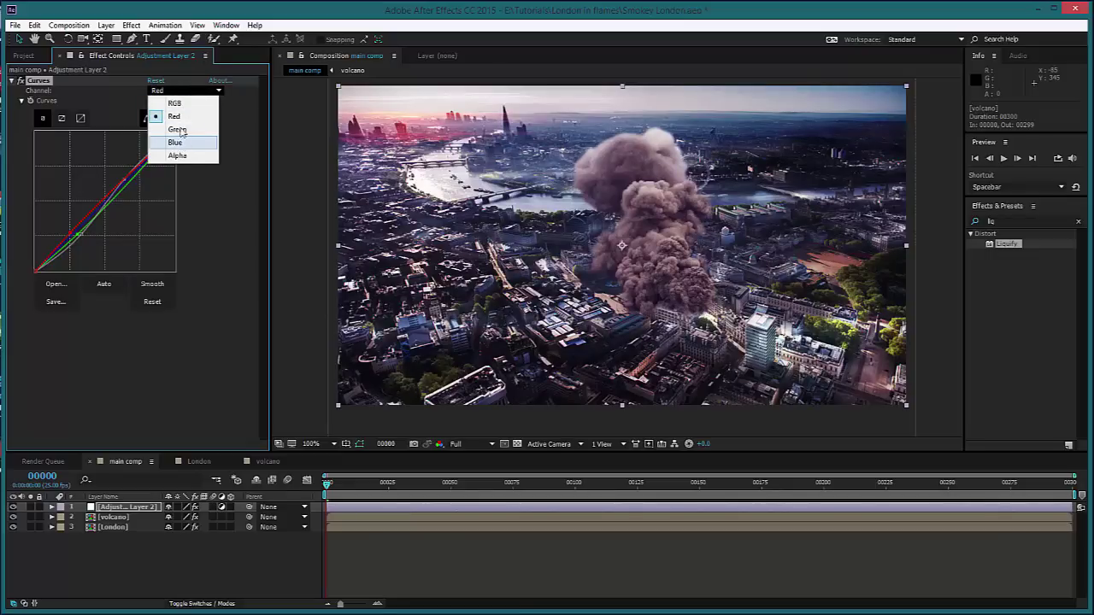
left_click(174, 102)
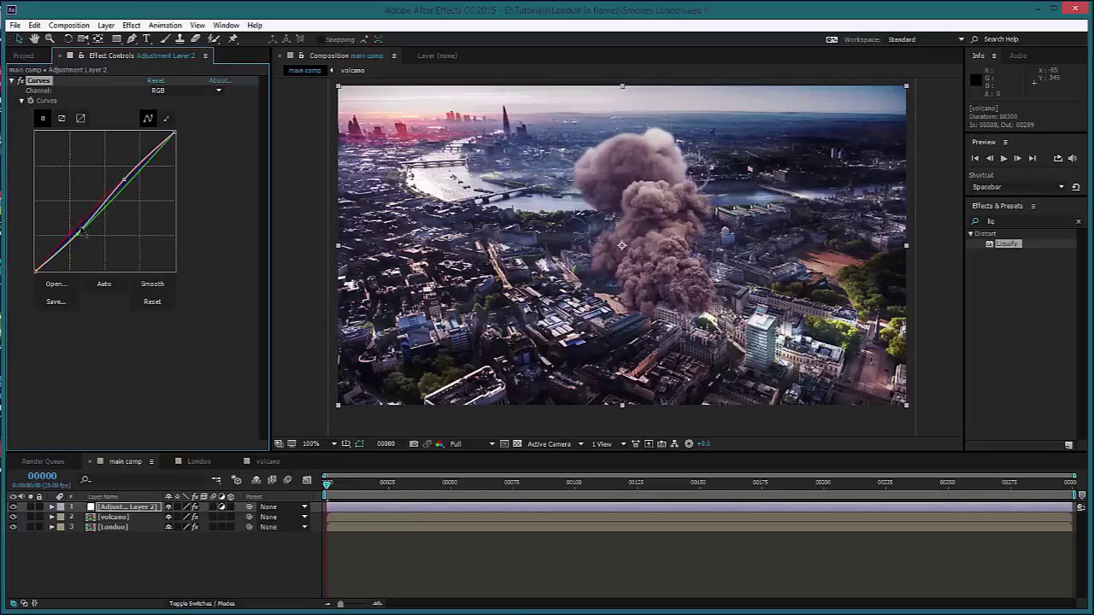
left_click_drag(81, 230, 79, 224)
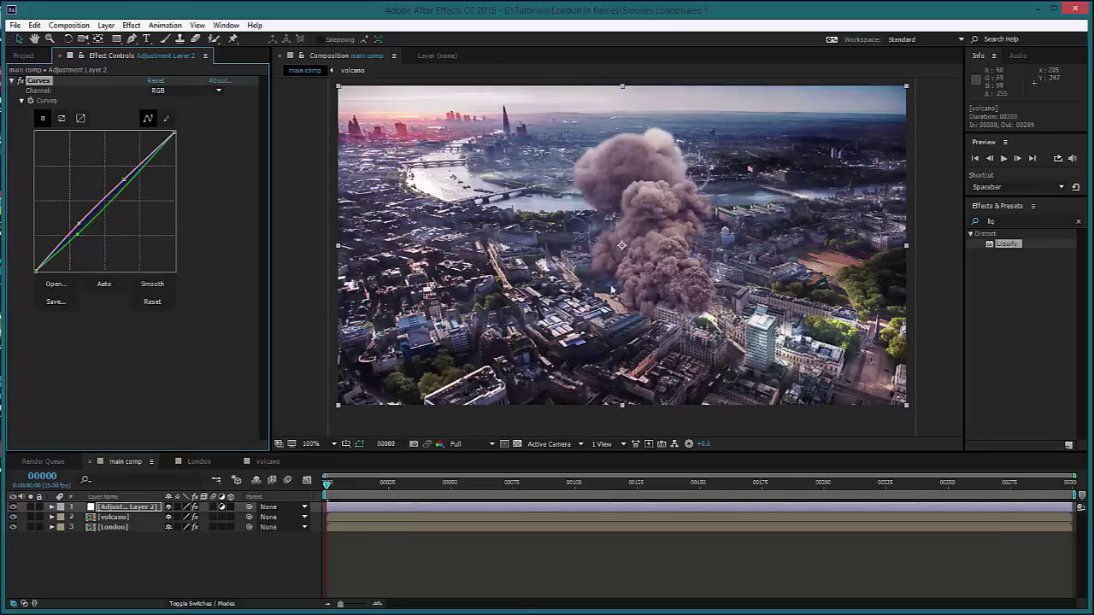
Apply the Tint effect to the adjustment layer and reduce its Amount to Tint to about 42%.
left_click_drag(1000, 221, 929, 232)
type("tint")
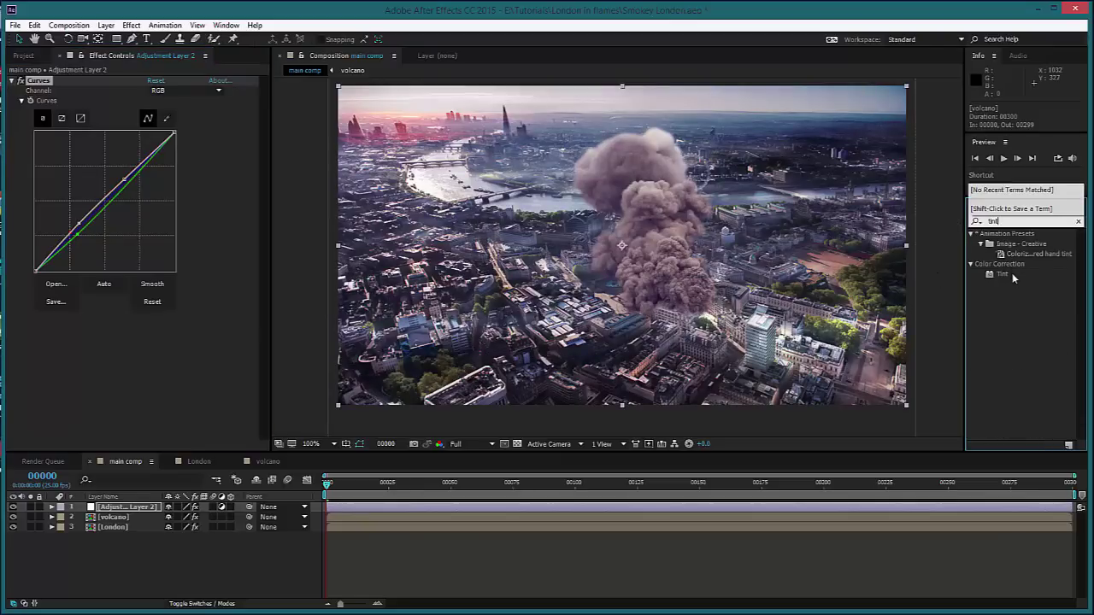
left_click_drag(1012, 272, 132, 209)
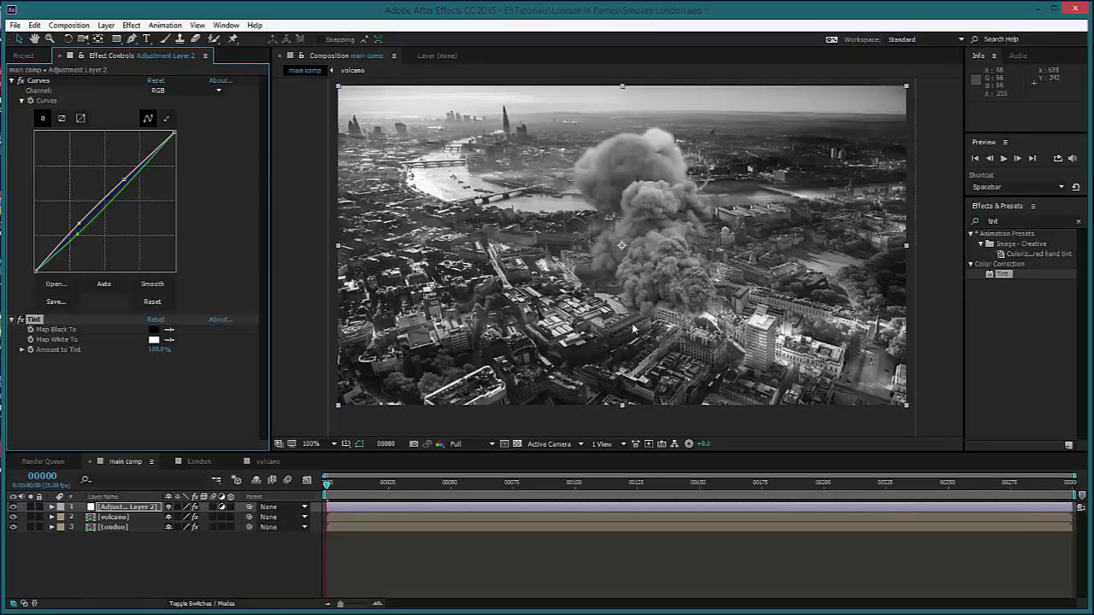
key("space")
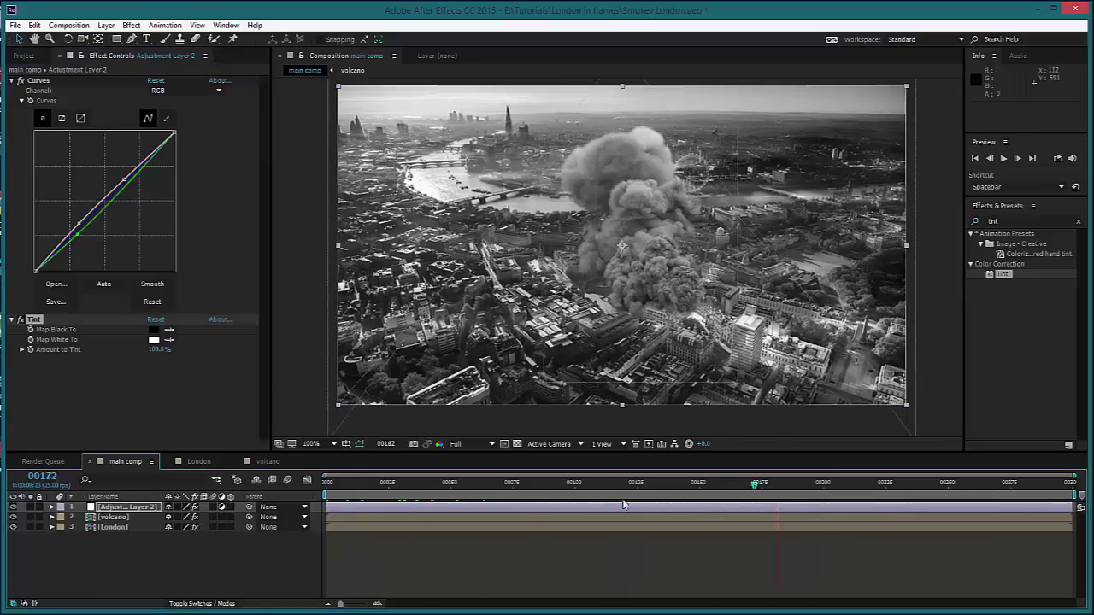
left_click_drag(157, 349, 132, 353)
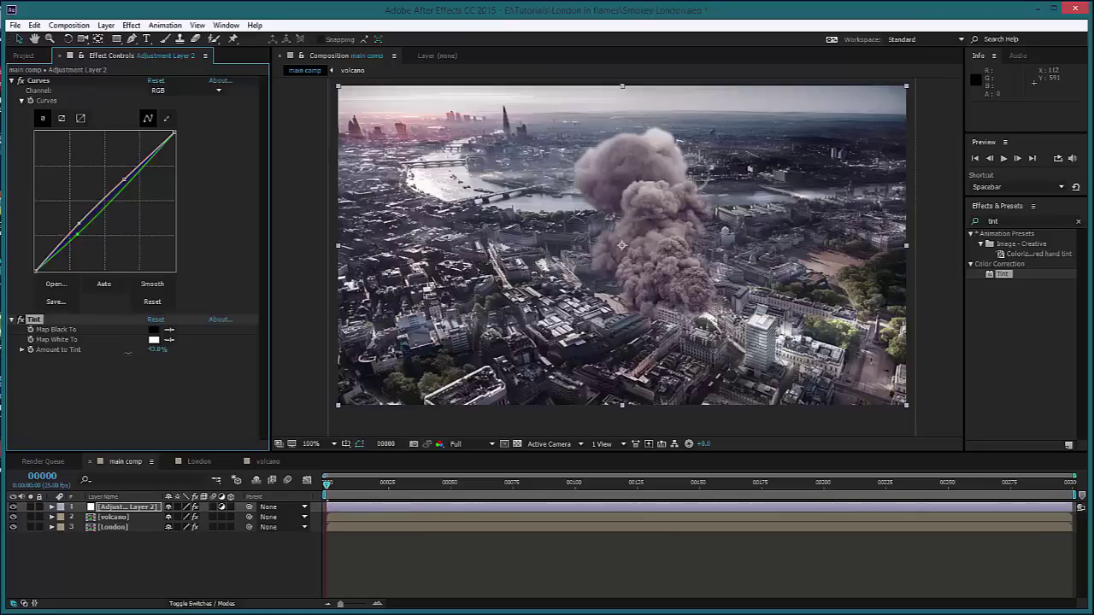
left_click(17, 81)
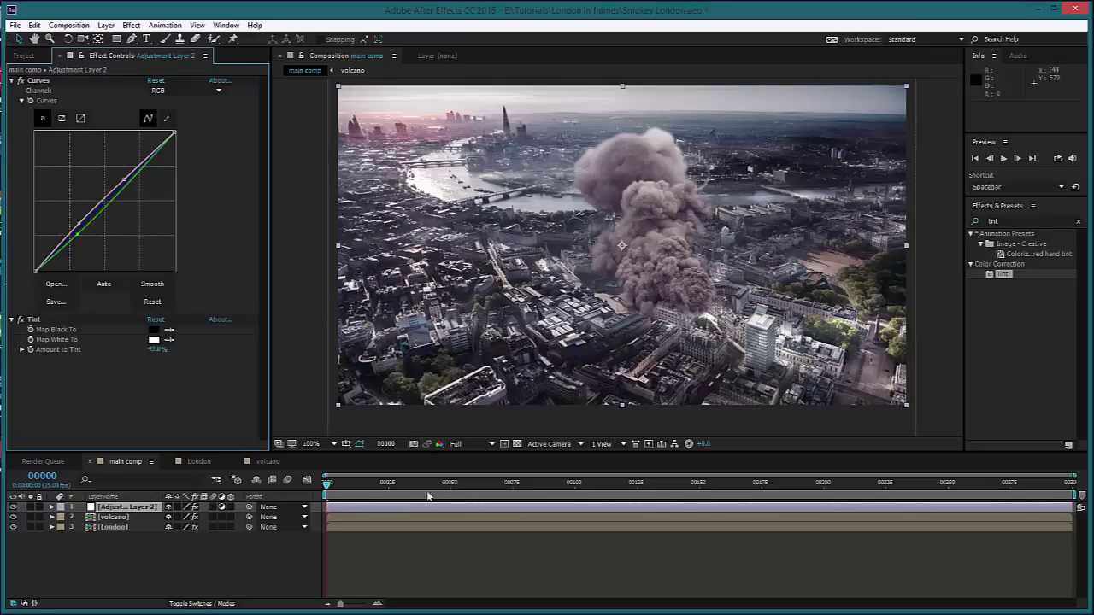
Preview the graded smoke and city animation, playing and scrubbing through the main comp's timeline.
left_click(414, 560)
key("space")
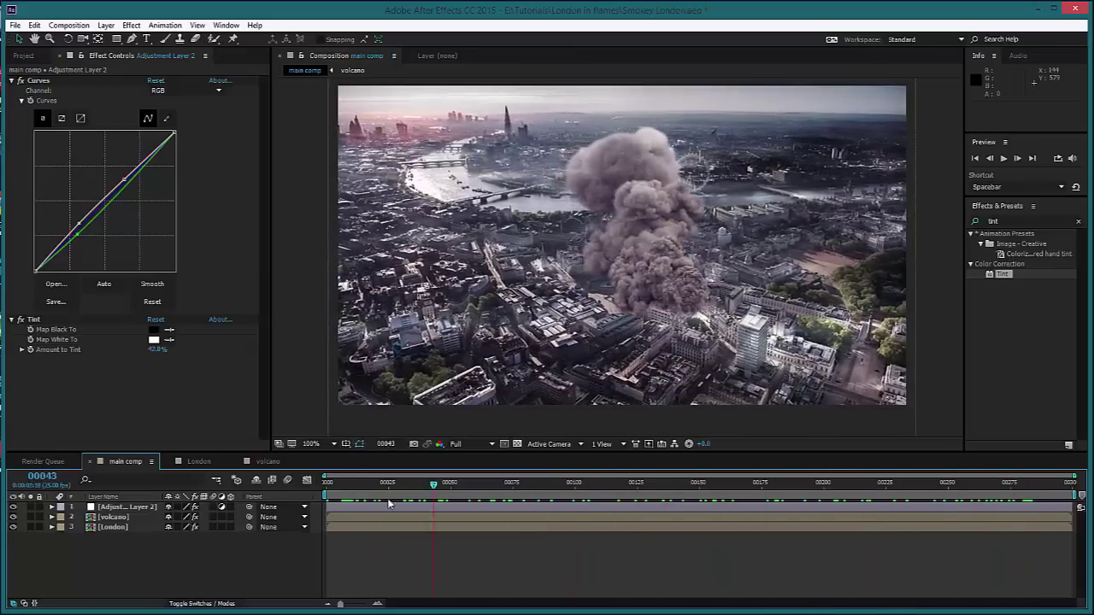
left_click_drag(389, 504, 330, 492)
key("space")
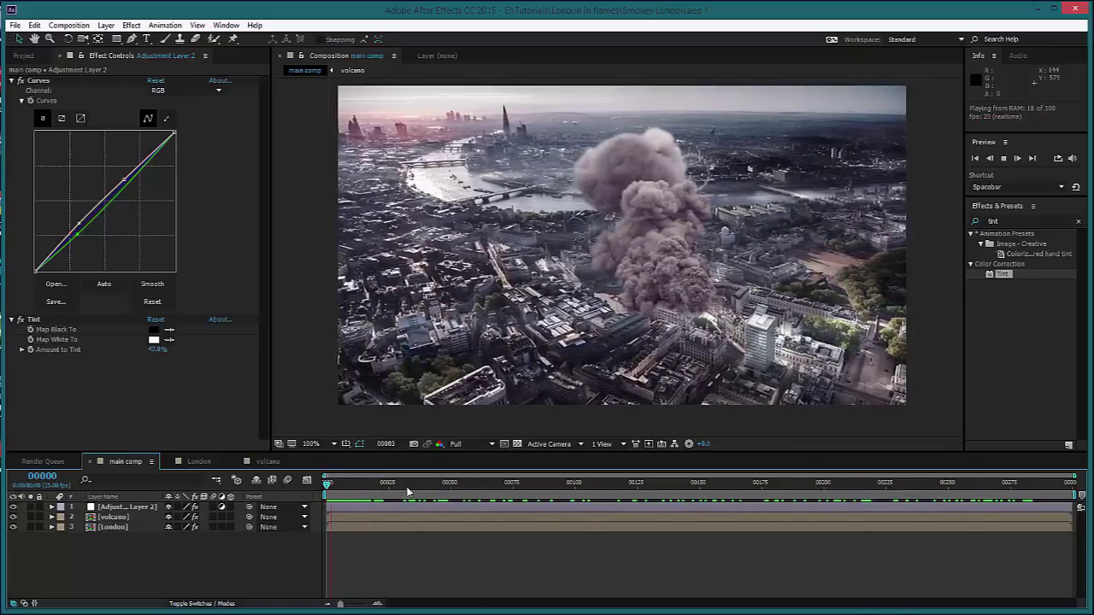
left_click_drag(408, 492, 791, 518)
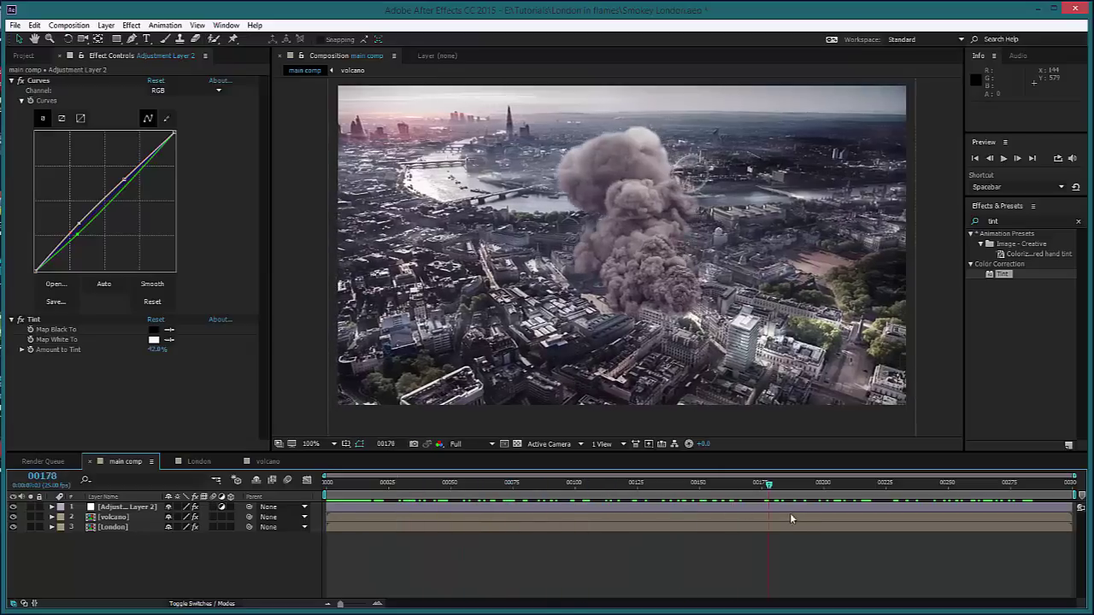
left_click(334, 494)
key("space")
left_click_drag(370, 494, 427, 491)
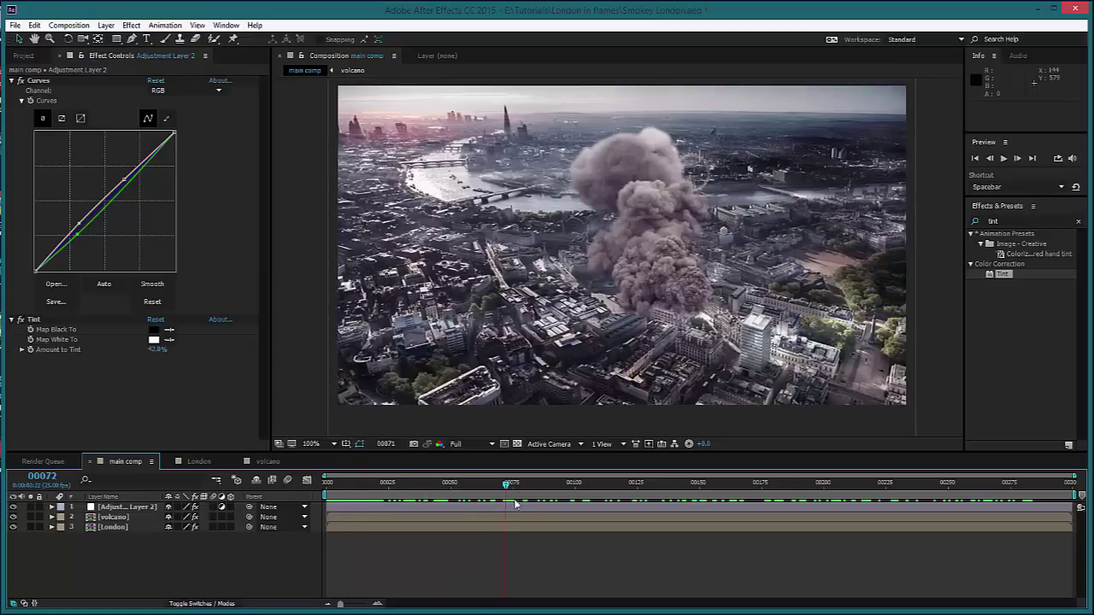
left_click_drag(709, 503, 678, 507)
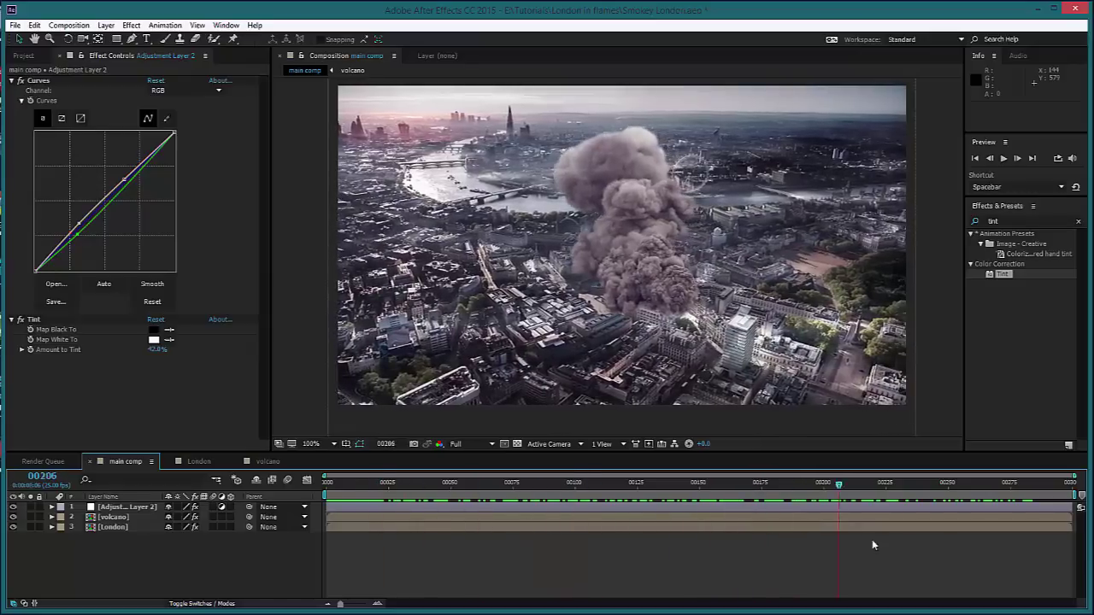
left_click_drag(400, 522, 464, 523)
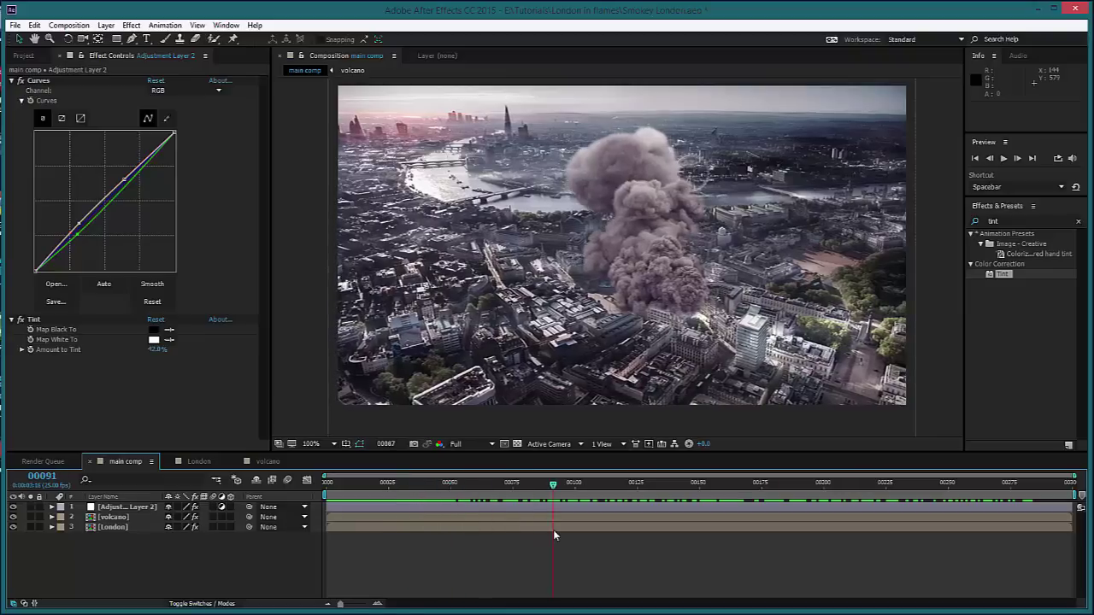
left_click_drag(553, 531, 474, 524)
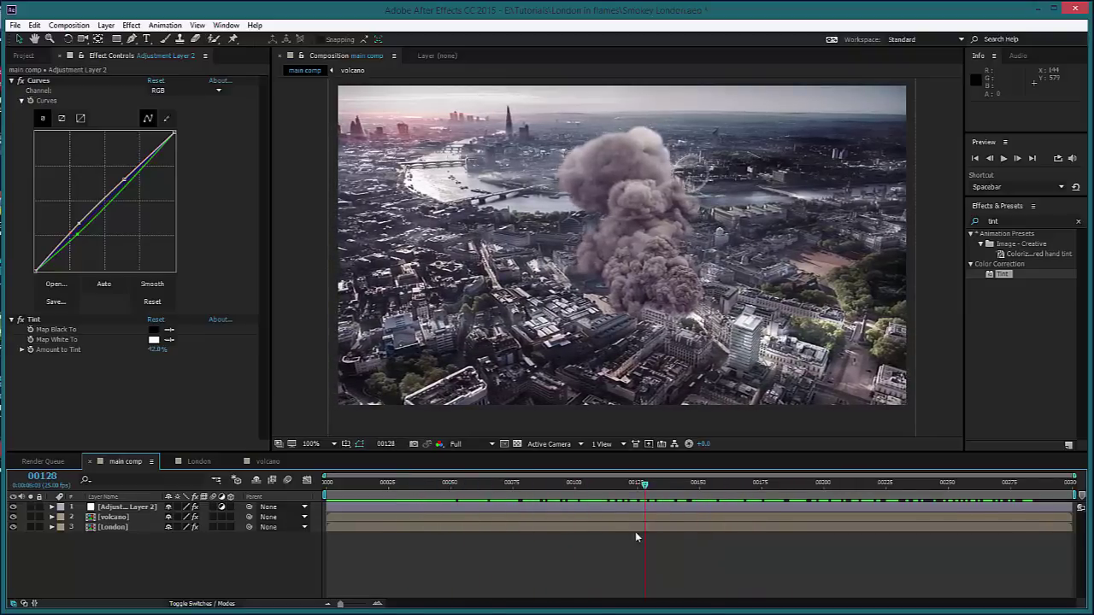
mouse_move(873, 504)
left_mouse_down()
mouse_move(1026, 503)
mouse_move(887, 500)
left_mouse_up()
left_click_drag(701, 486, 537, 504)
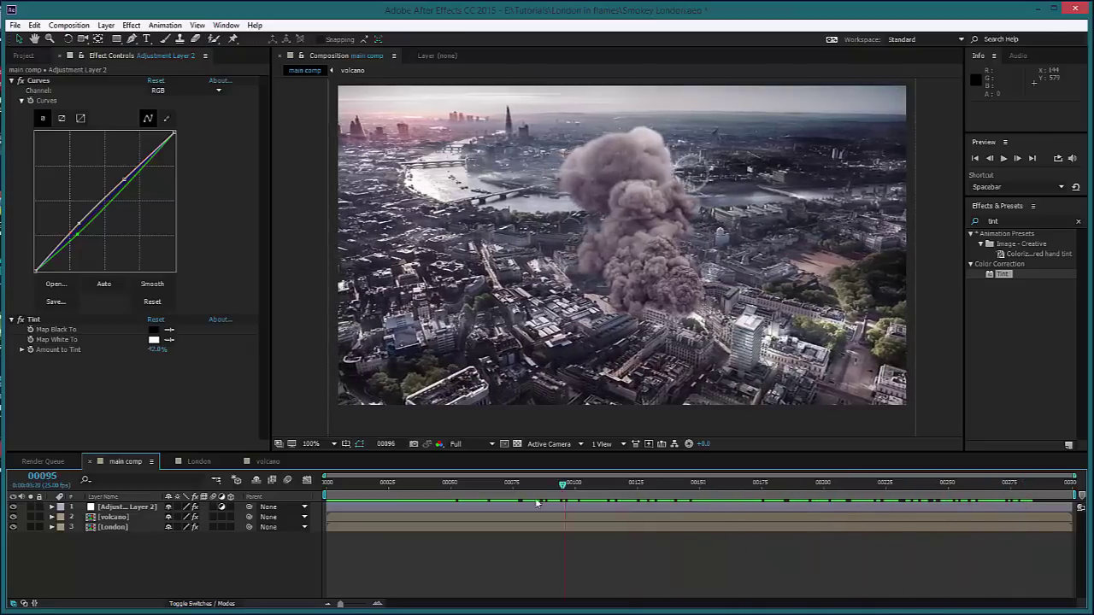
left_click_drag(463, 504, 546, 504)
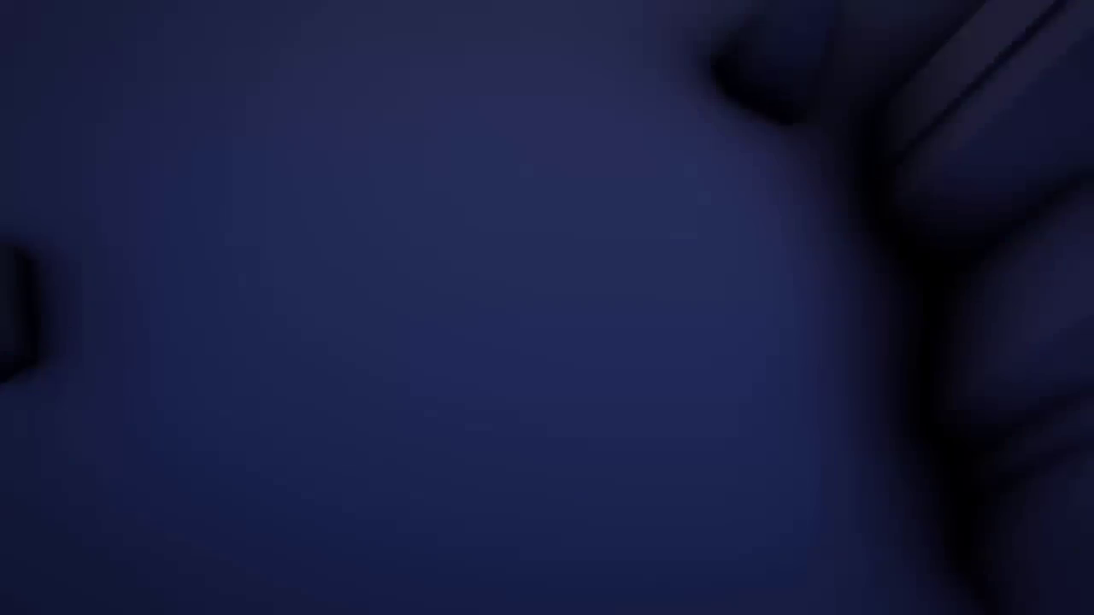